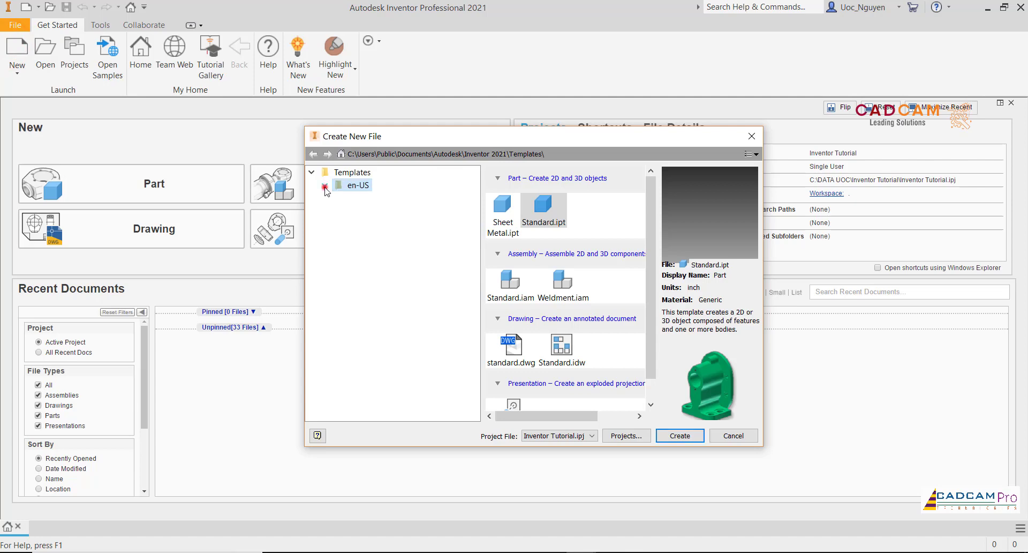
- Create a new sheet metal part from the metric Sheet Metal (mm).ipt template
{"action": "left_click", "coordinate": [324, 186]}
{"action": "left_click", "coordinate": [373, 211]}
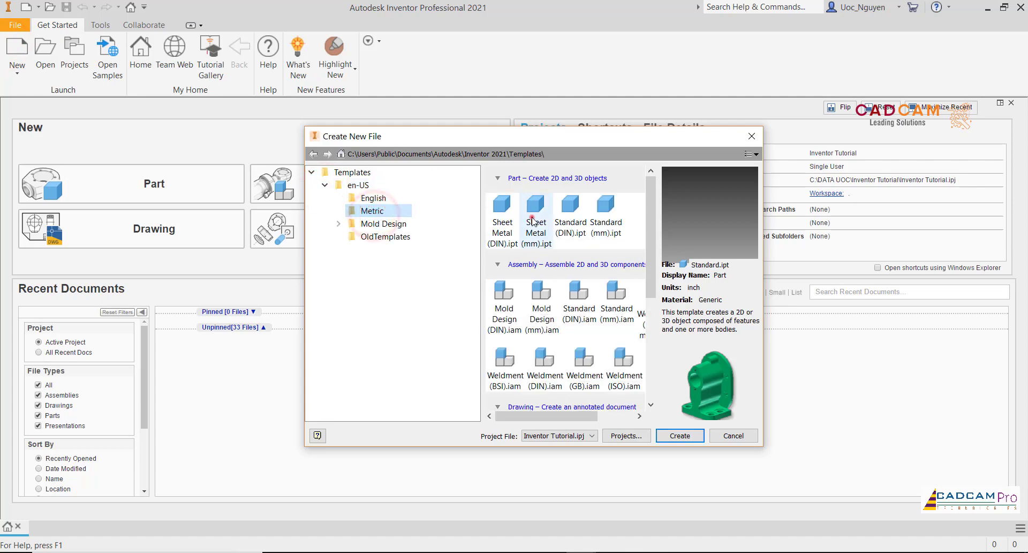
{"action": "left_click", "coordinate": [532, 220]}
{"action": "left_click", "coordinate": [689, 437]}
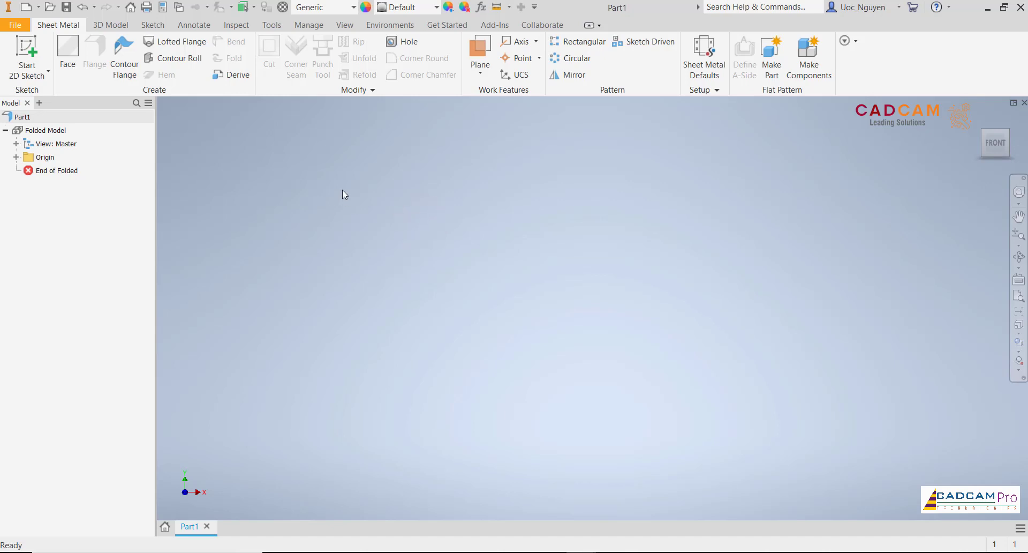
- Set the sheet metal defaults to the Ton 2mm rule with the Ton 2mm_KFactor unfold rule and apply them
{"action": "left_click", "coordinate": [717, 65]}
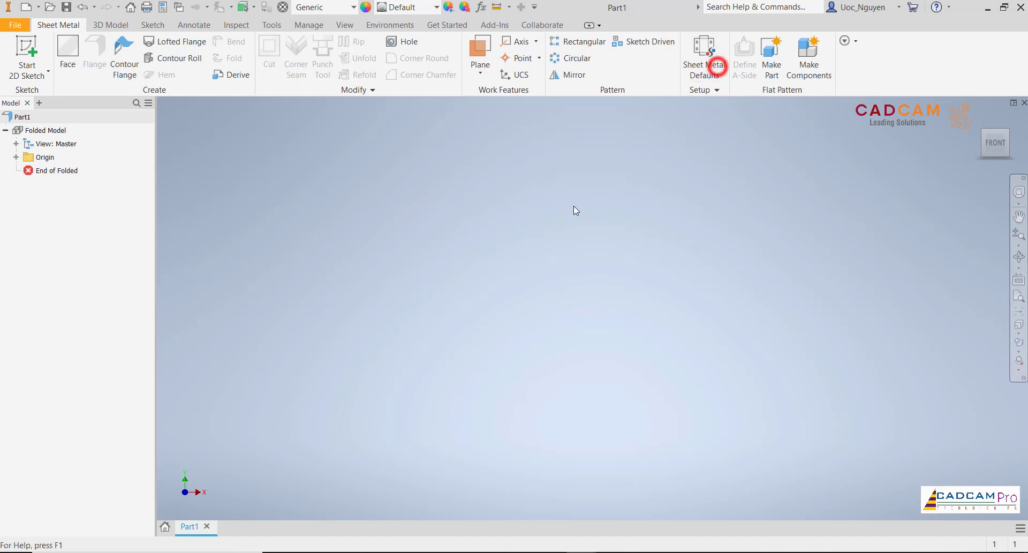
{"action": "left_click", "coordinate": [296, 200]}
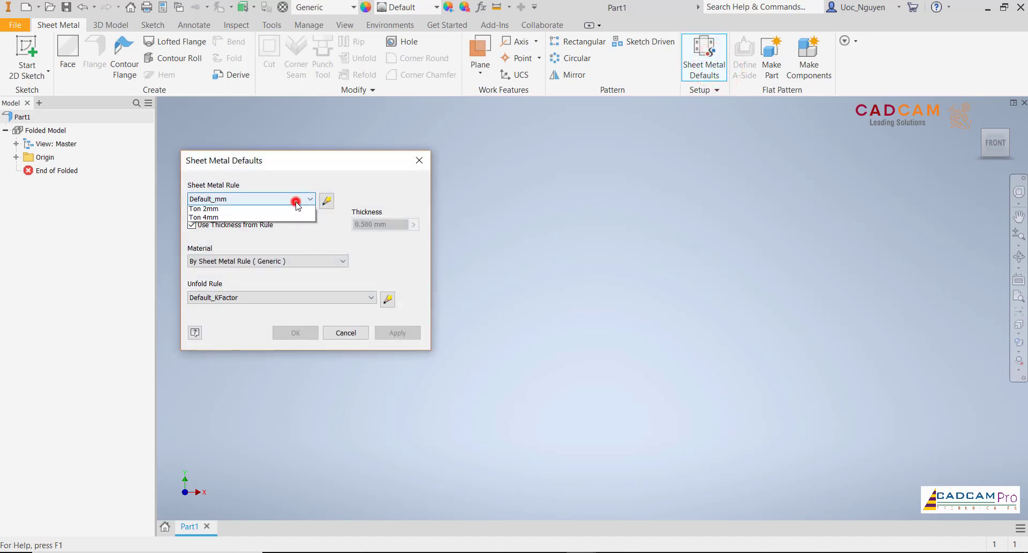
{"action": "left_click", "coordinate": [241, 235]}
{"action": "left_click", "coordinate": [261, 299]}
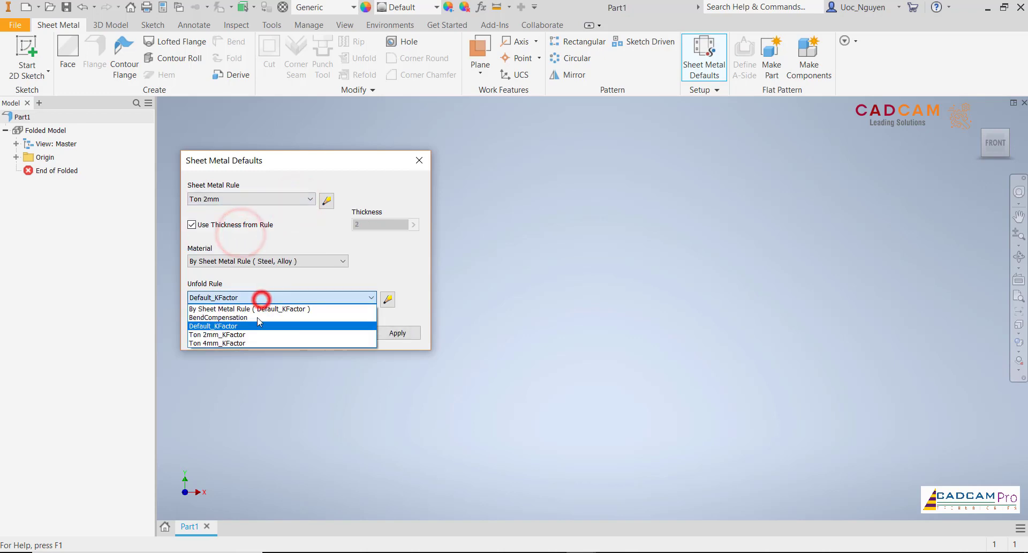
{"action": "left_click", "coordinate": [253, 335]}
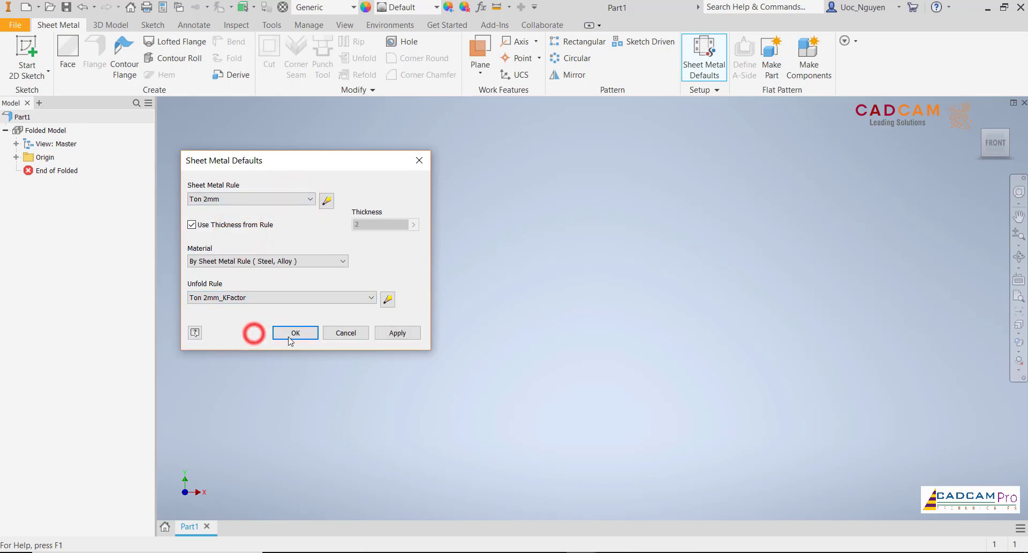
{"action": "left_click", "coordinate": [397, 333]}
- Edit the Ton 2mm_KFactor unfold style, set its KFactor value to 0.273 and save it
{"action": "left_click", "coordinate": [326, 201]}
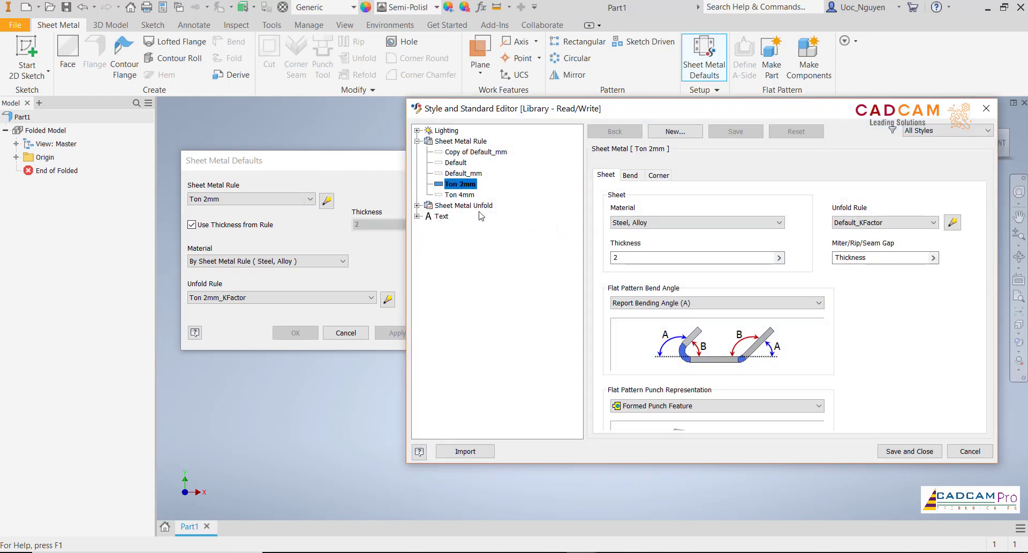
{"action": "left_click", "coordinate": [417, 206]}
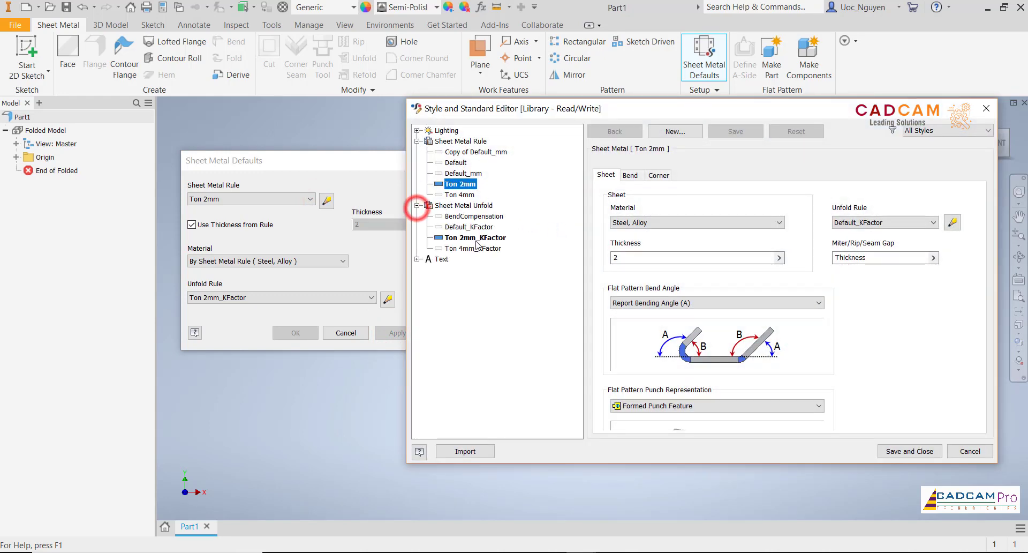
{"action": "left_click", "coordinate": [487, 240]}
{"action": "left_click", "coordinate": [783, 188]}
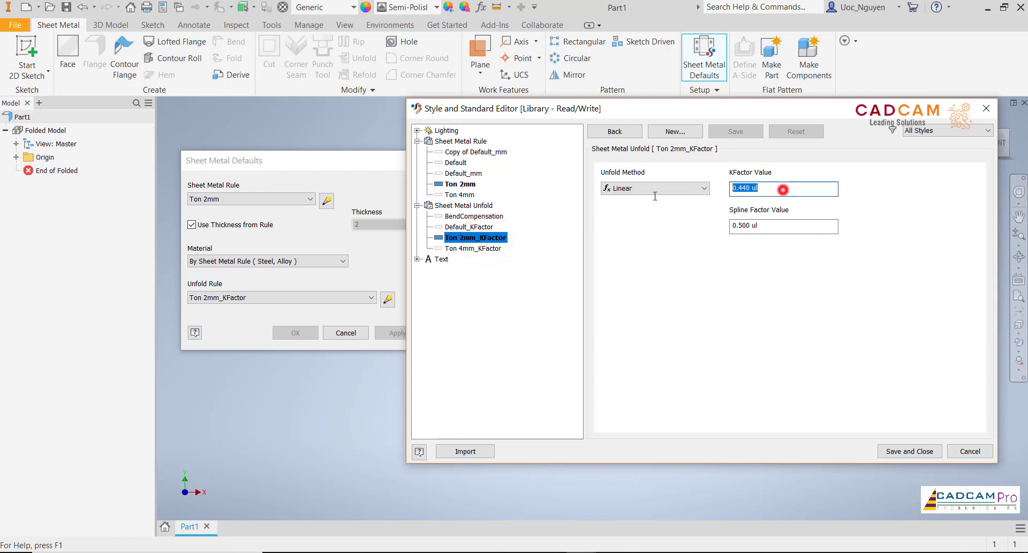
{"action": "type", "text": "0.273"}
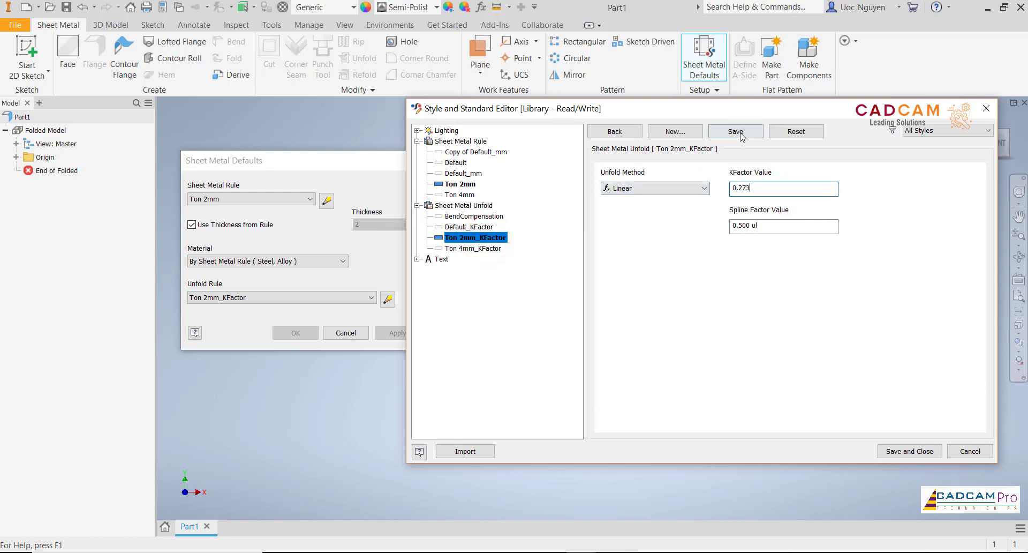
{"action": "left_click", "coordinate": [736, 131]}
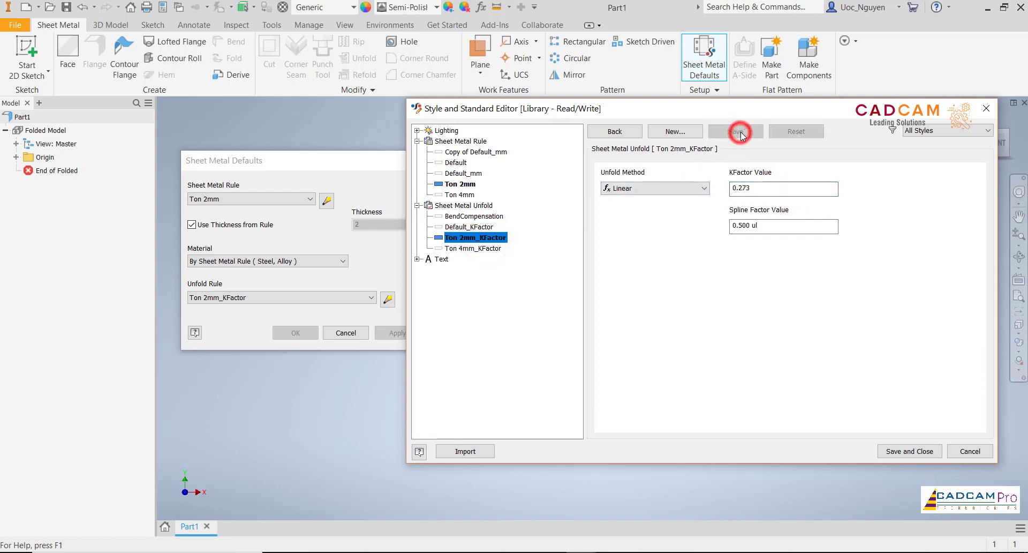
- Set the KFactor value of the Ton 4mm_KFactor unfold style to 0.273 and save it
{"action": "left_click", "coordinate": [485, 249]}
{"action": "left_click", "coordinate": [772, 192]}
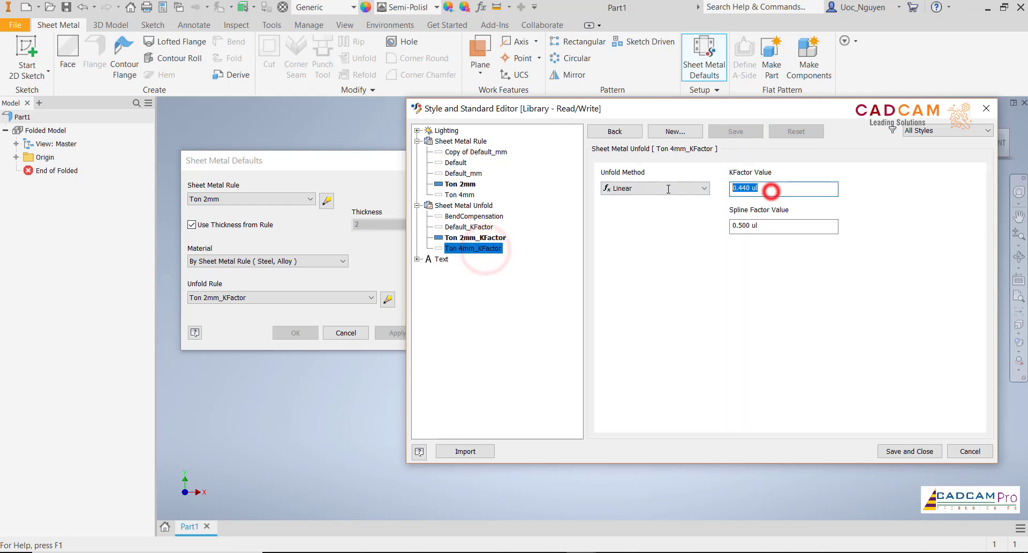
{"action": "type", "text": "0.273"}
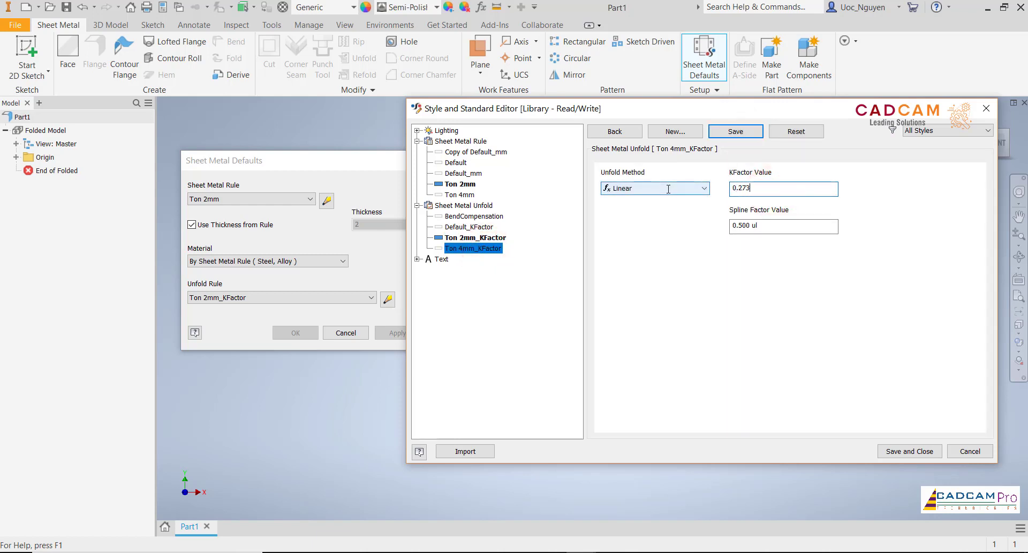
{"action": "left_click", "coordinate": [747, 132]}
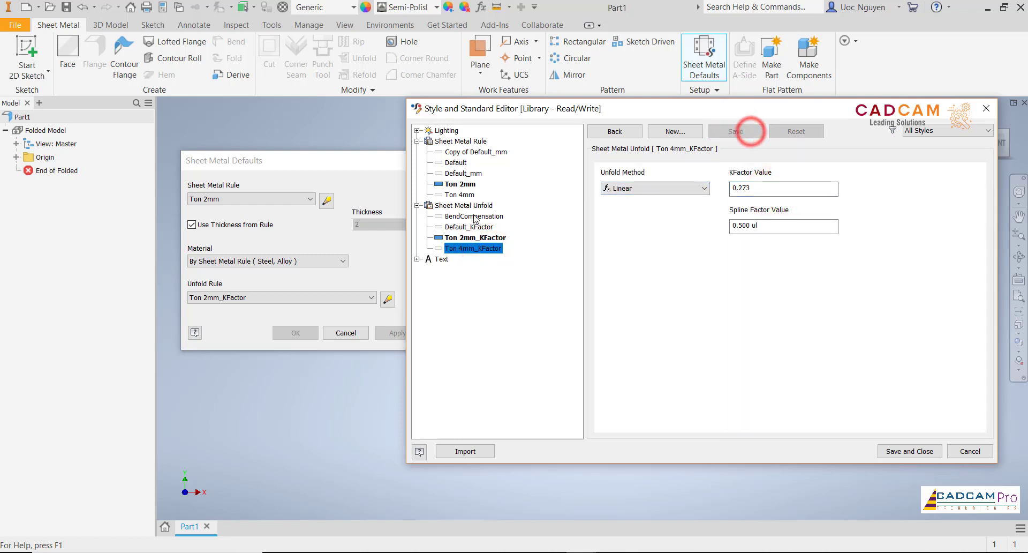
- Review the Ton 2mm rule's bend settings, and set the Ton 4mm rule's thickness to 4 and save it
{"action": "left_click", "coordinate": [464, 184]}
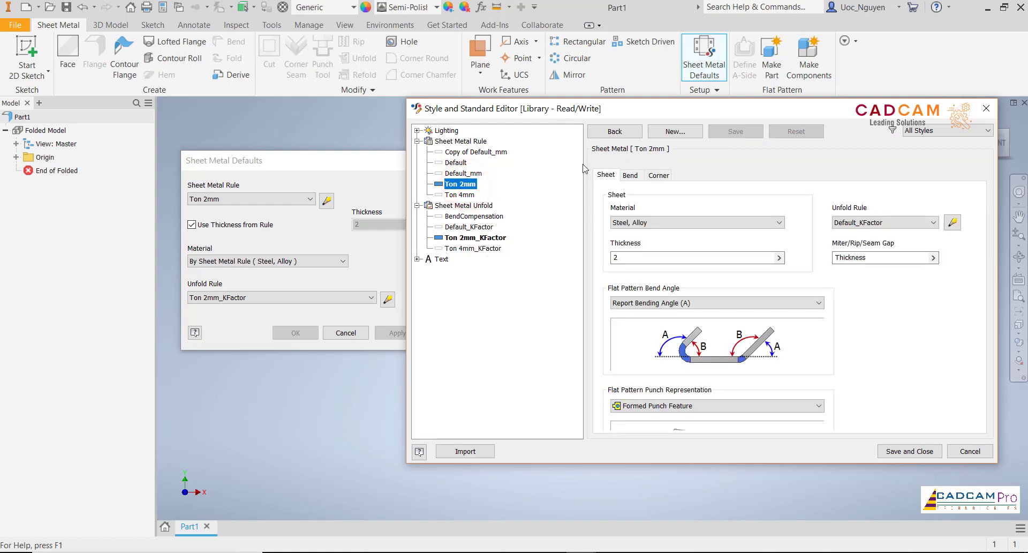
{"action": "left_click", "coordinate": [631, 175]}
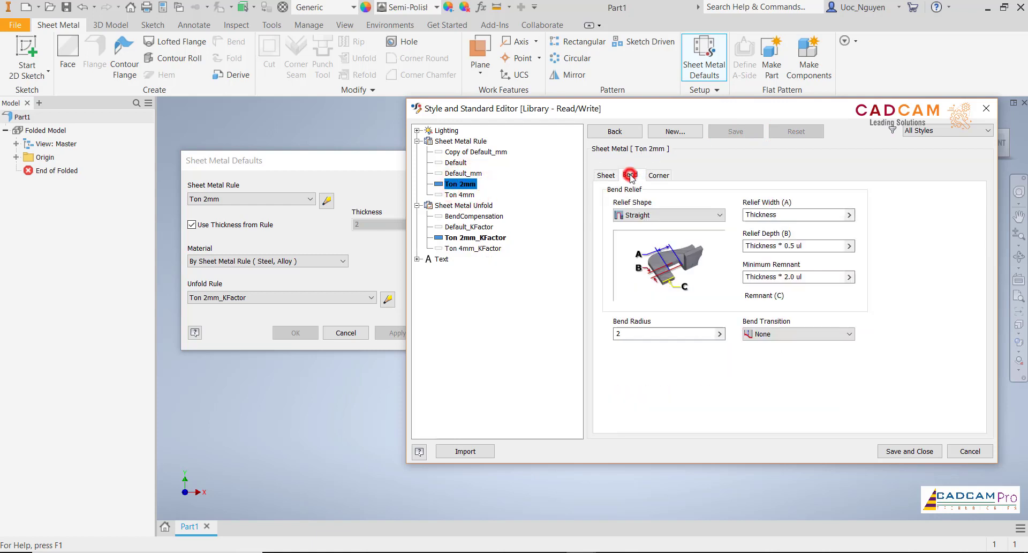
{"action": "left_click", "coordinate": [464, 195]}
{"action": "left_click", "coordinate": [607, 174]}
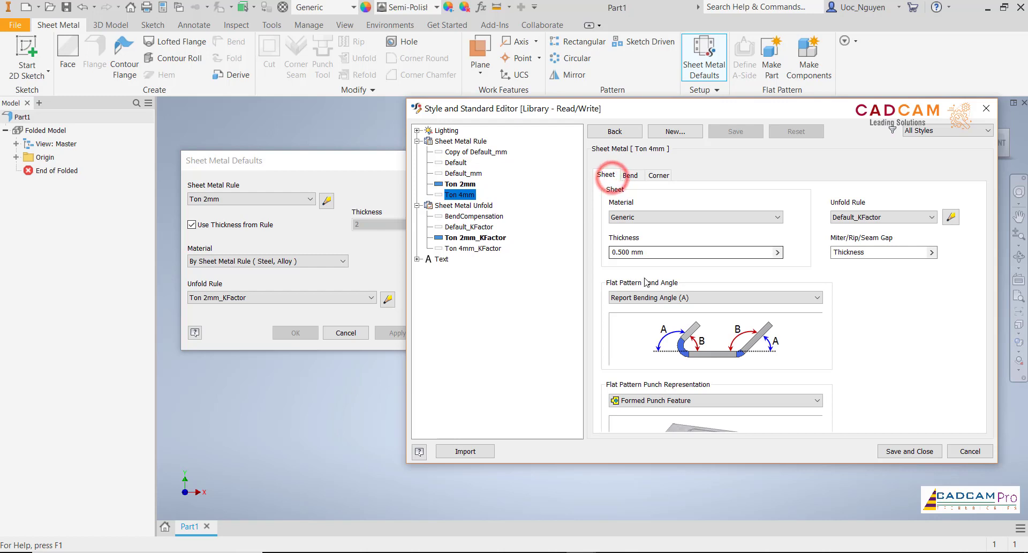
{"action": "left_click", "coordinate": [660, 252]}
{"action": "double_click", "coordinate": [659, 253]}
{"action": "type", "text": "4"}
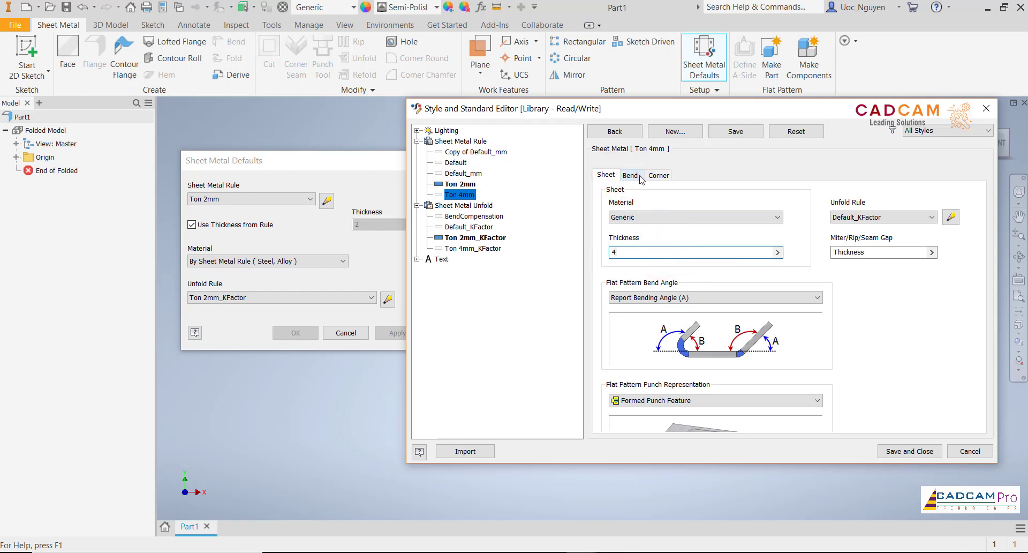
{"action": "left_click", "coordinate": [731, 133]}
- Check the Ton 4mm rule's bend settings, and save and close the style editor along with the sheet metal defaults
{"action": "left_click", "coordinate": [630, 174]}
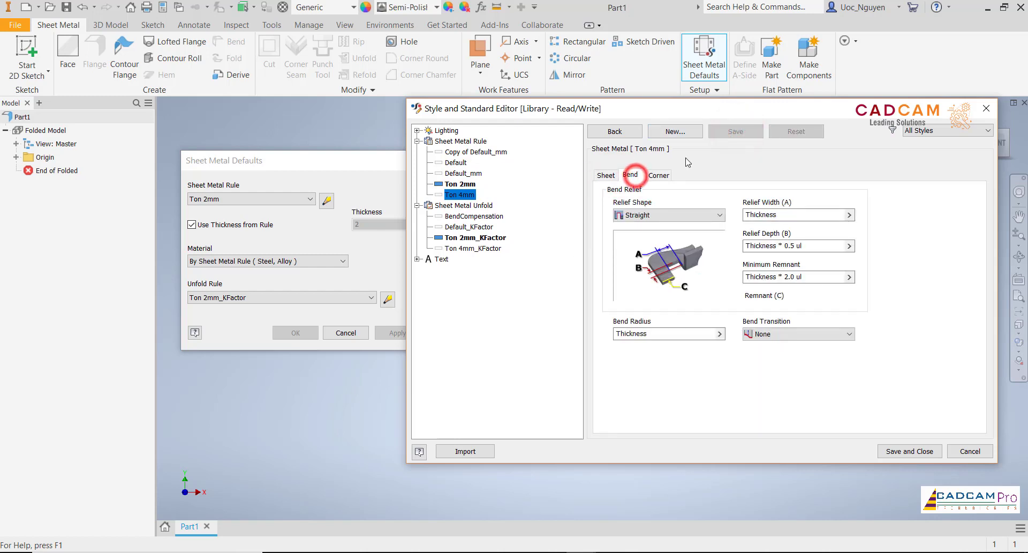
{"action": "left_click", "coordinate": [917, 455]}
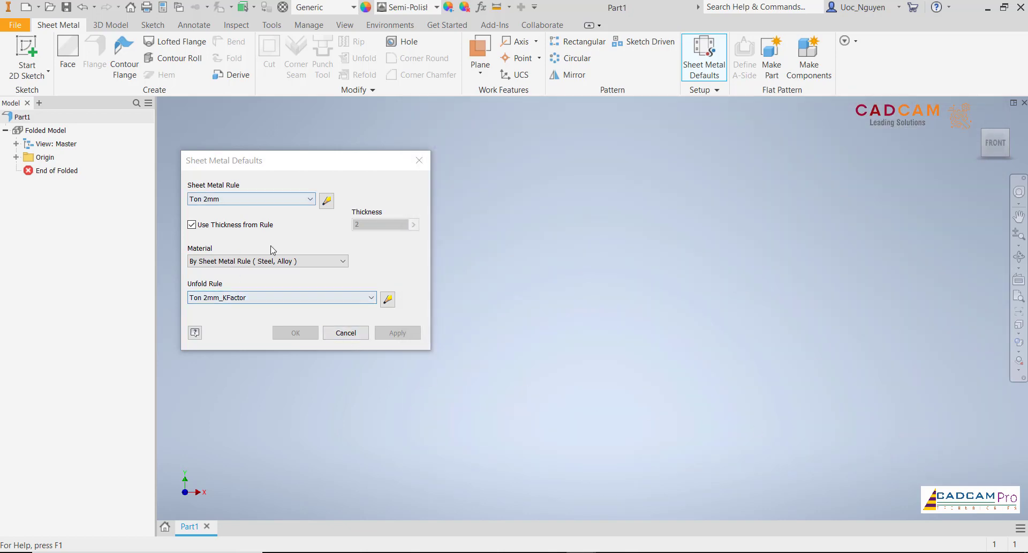
{"action": "left_click", "coordinate": [337, 333]}
{"action": "left_click", "coordinate": [502, 274]}
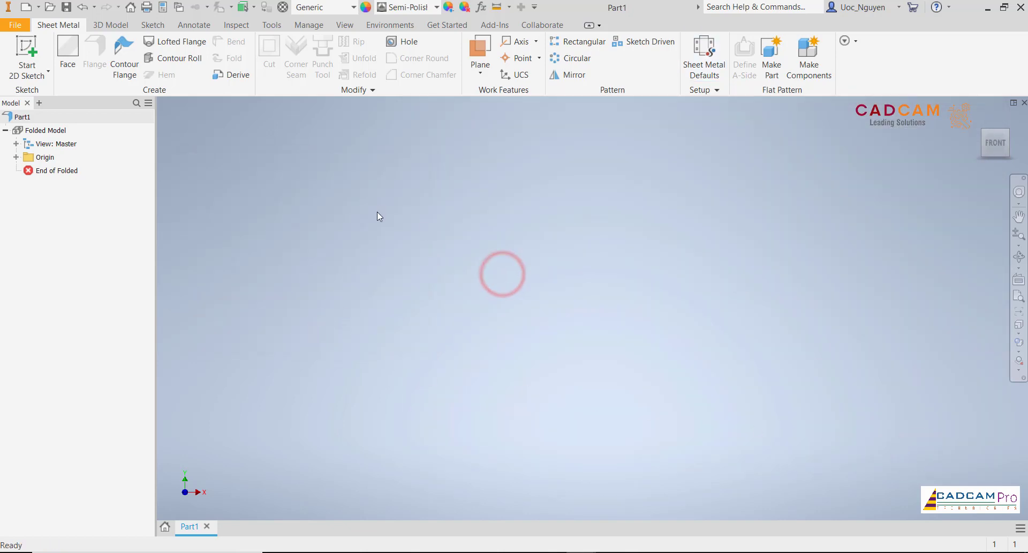
- Start a sketch on the XY plane and draw a two-point rectangle 1992 mm long and 190 mm high
{"action": "left_click", "coordinate": [41, 54]}
{"action": "left_click", "coordinate": [557, 190]}
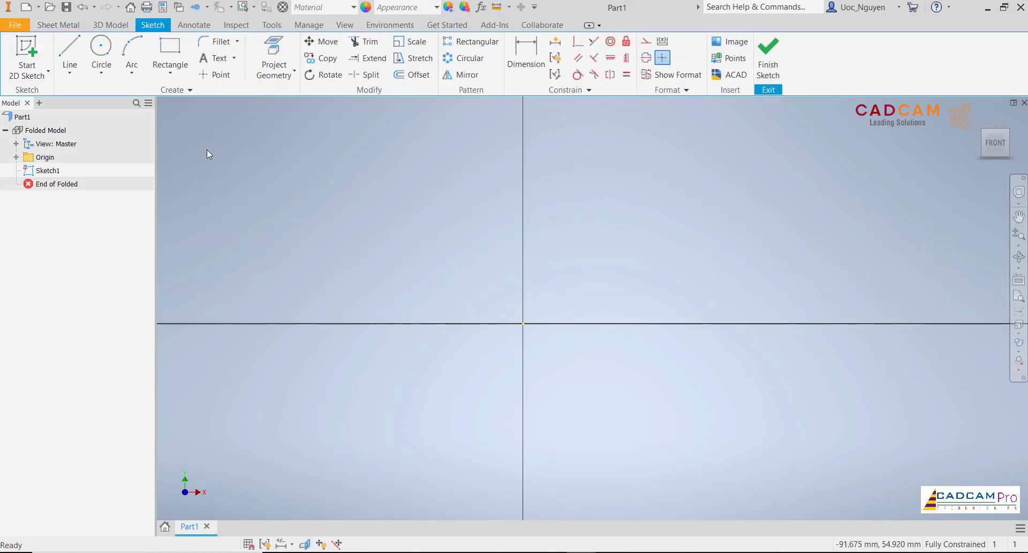
{"action": "left_click", "coordinate": [169, 49]}
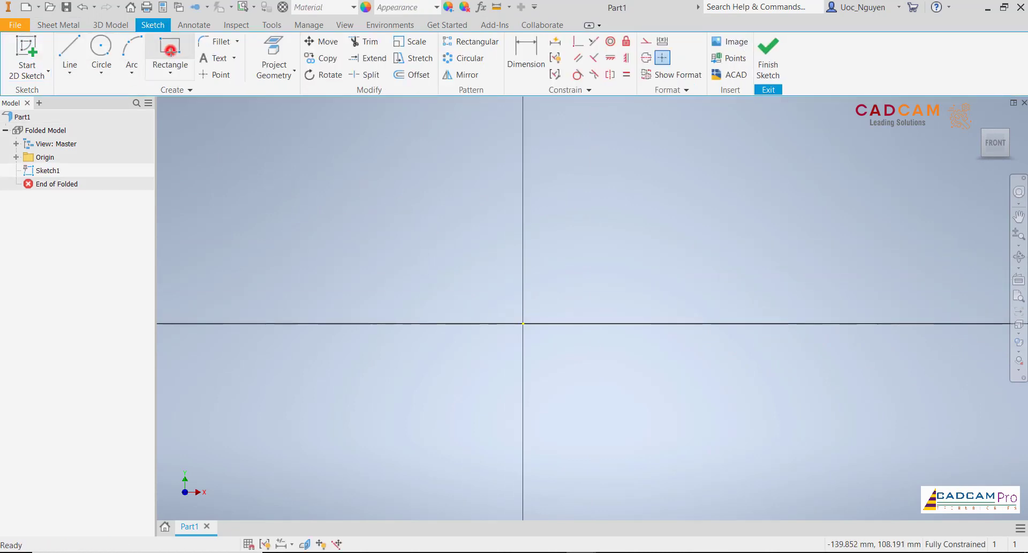
{"action": "left_click", "coordinate": [343, 276]}
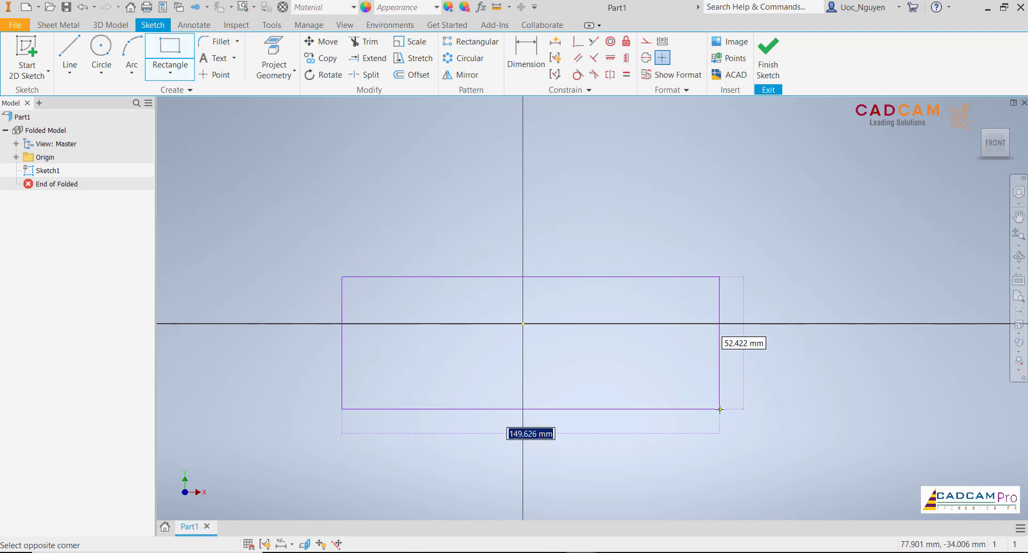
{"action": "key", "text": "Tab"}
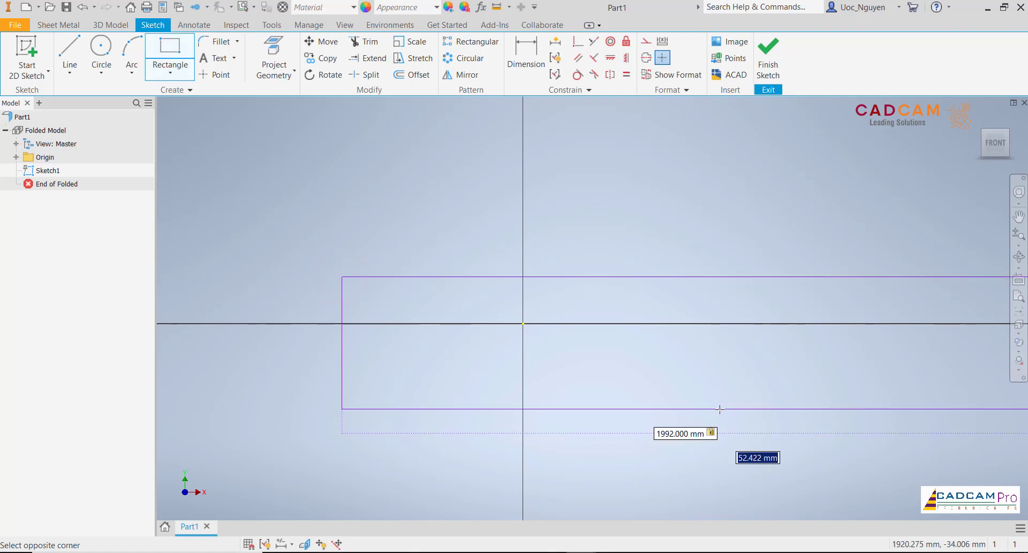
{"action": "type", "text": "190"}
{"action": "key", "text": "Return"}
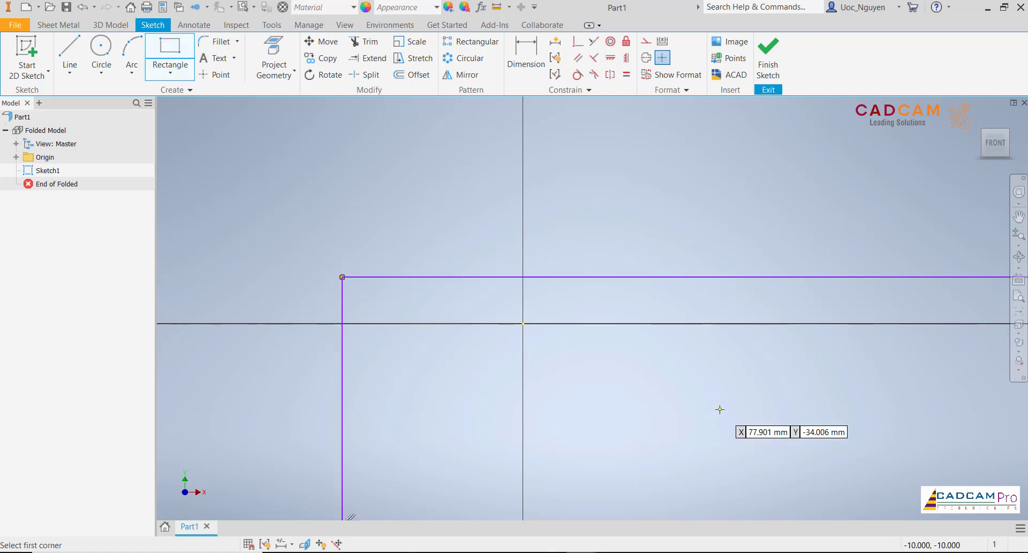
{"action": "scroll", "coordinate": [534, 332], "scroll_direction": "down", "scroll_amount": 10}
{"action": "scroll", "coordinate": [635, 348], "scroll_direction": "up", "scroll_amount": 4}
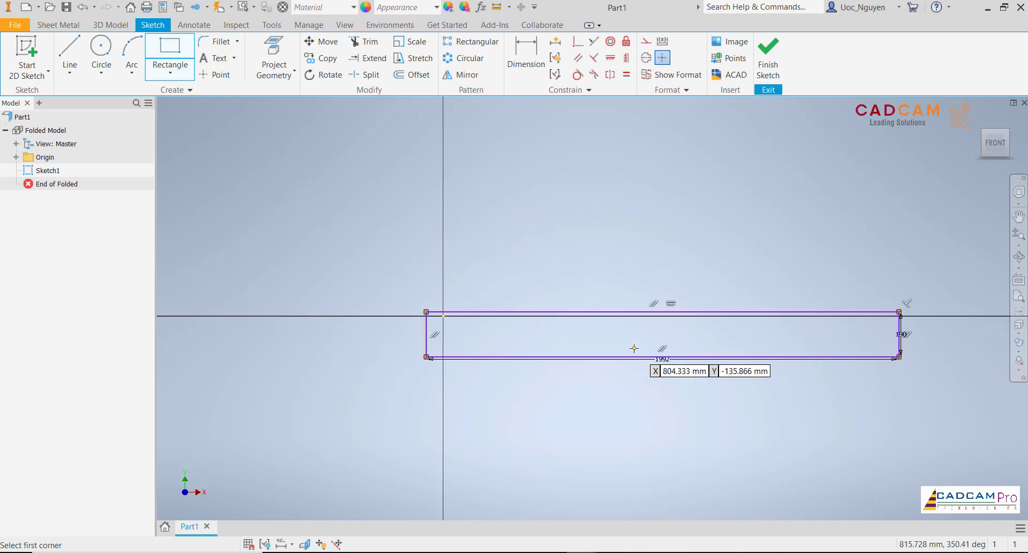
{"action": "key", "text": "Escape"}
- Move the rectangle's length and height dimensions clear of its edges
{"action": "left_click_drag", "start_coordinate": [664, 359], "coordinate": [664, 379]}
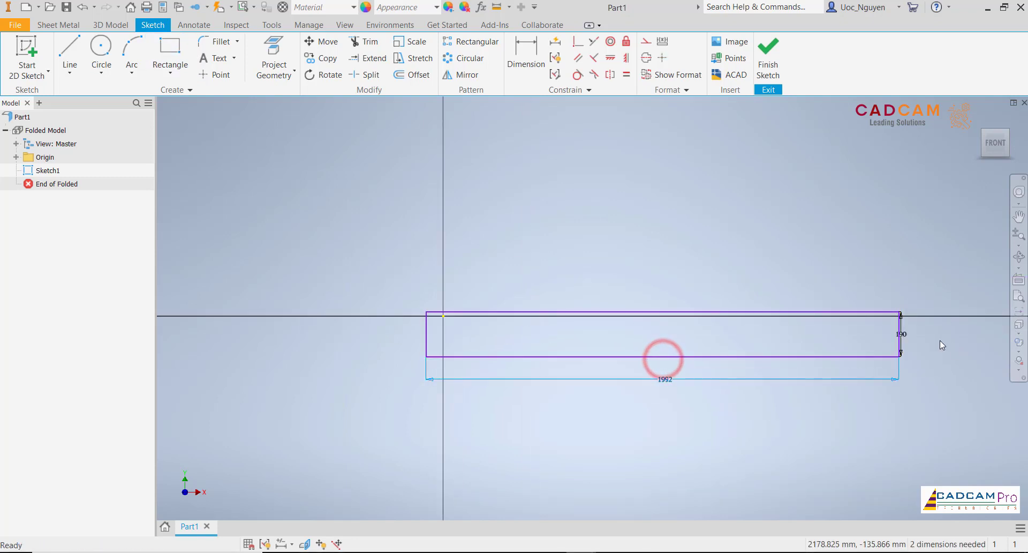
{"action": "left_click_drag", "start_coordinate": [904, 333], "coordinate": [914, 332]}
{"action": "left_click", "coordinate": [842, 336]}
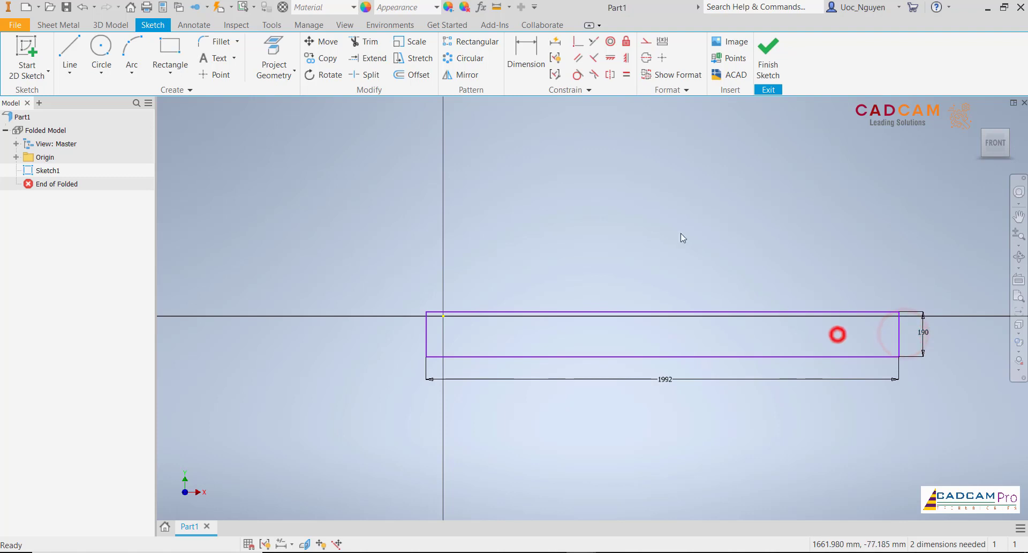
- Center the rectangle on the origin with vertical and horizontal constraints from its top and right edge midpoints, and finish the sketch
{"action": "left_click", "coordinate": [626, 59]}
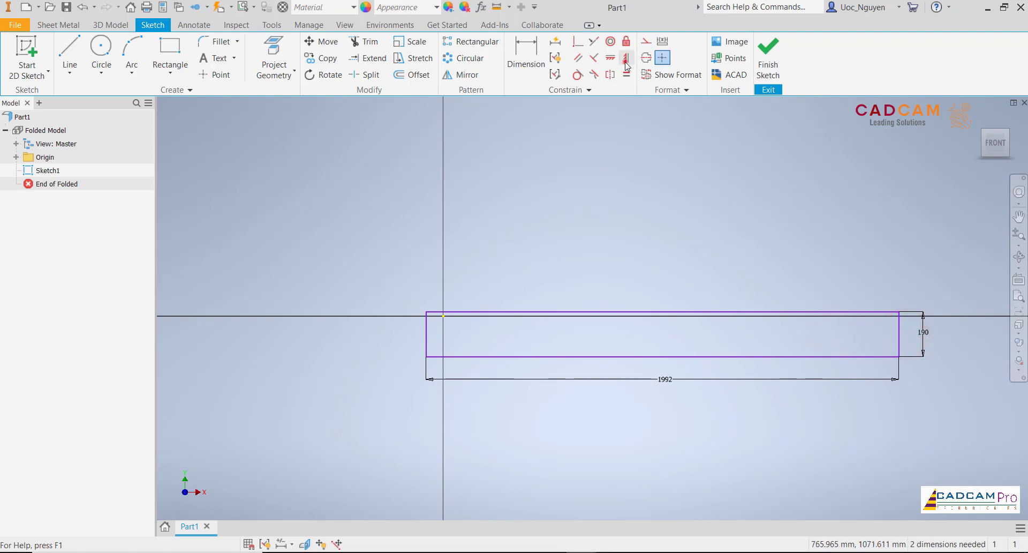
{"action": "left_click", "coordinate": [663, 312]}
{"action": "left_click", "coordinate": [441, 317]}
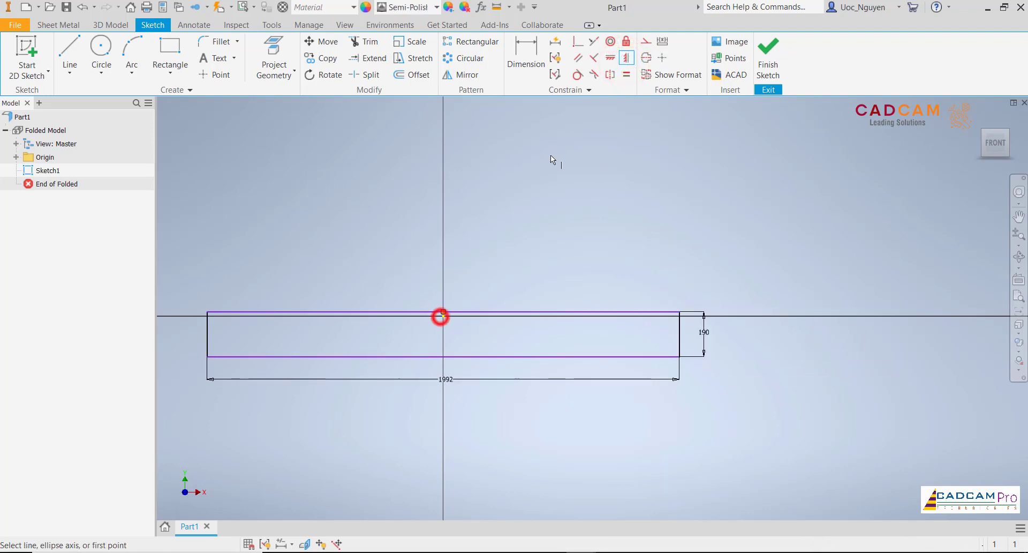
{"action": "left_click", "coordinate": [620, 58]}
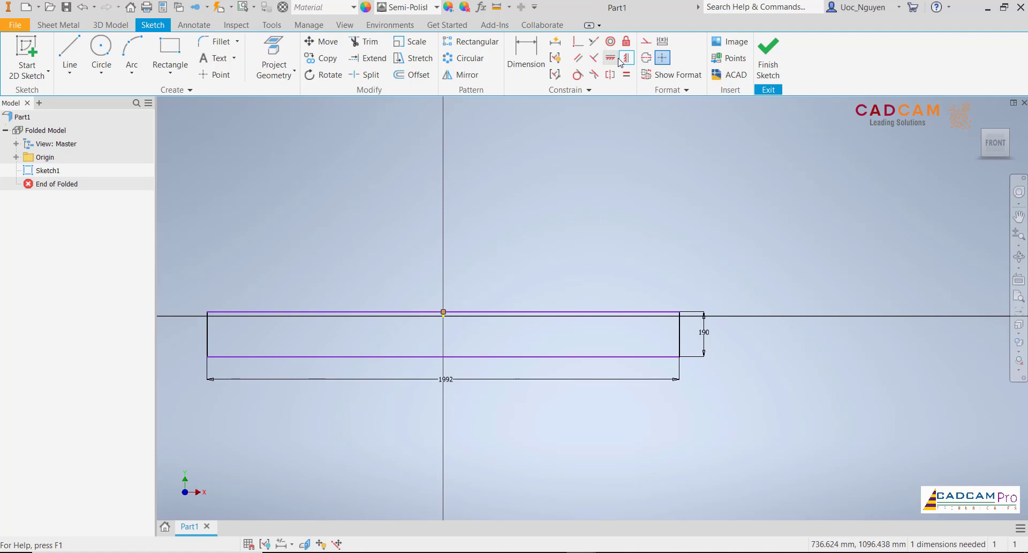
{"action": "left_click", "coordinate": [680, 335]}
{"action": "left_click", "coordinate": [443, 316]}
{"action": "middle_click_drag", "start_coordinate": [437, 236], "coordinate": [485, 234]}
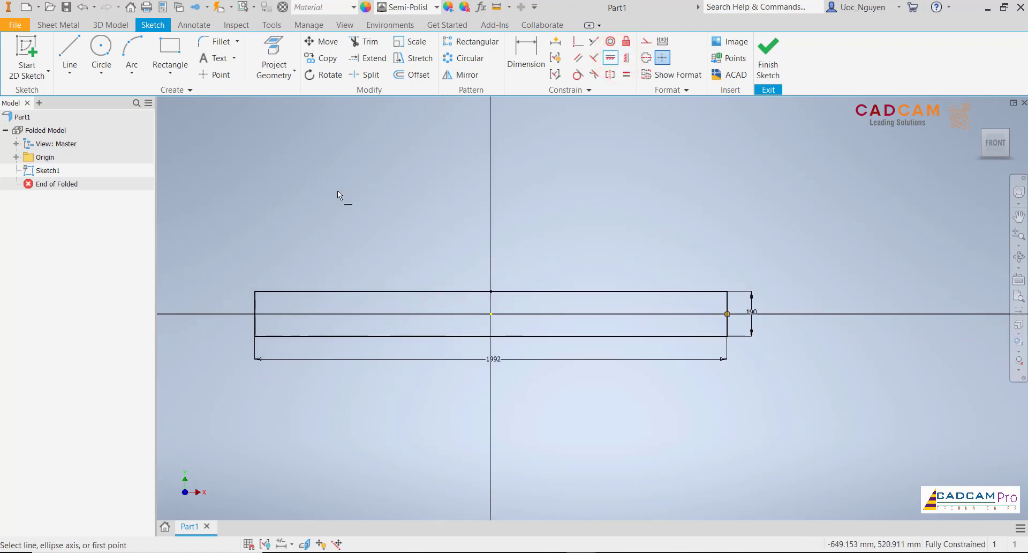
{"action": "key", "text": "Escape"}
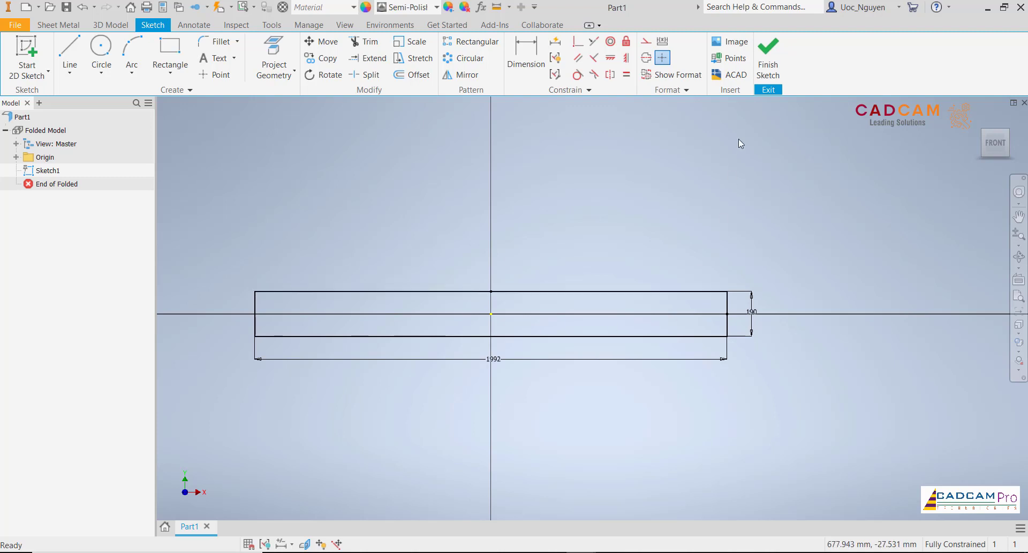
{"action": "left_click", "coordinate": [768, 68]}
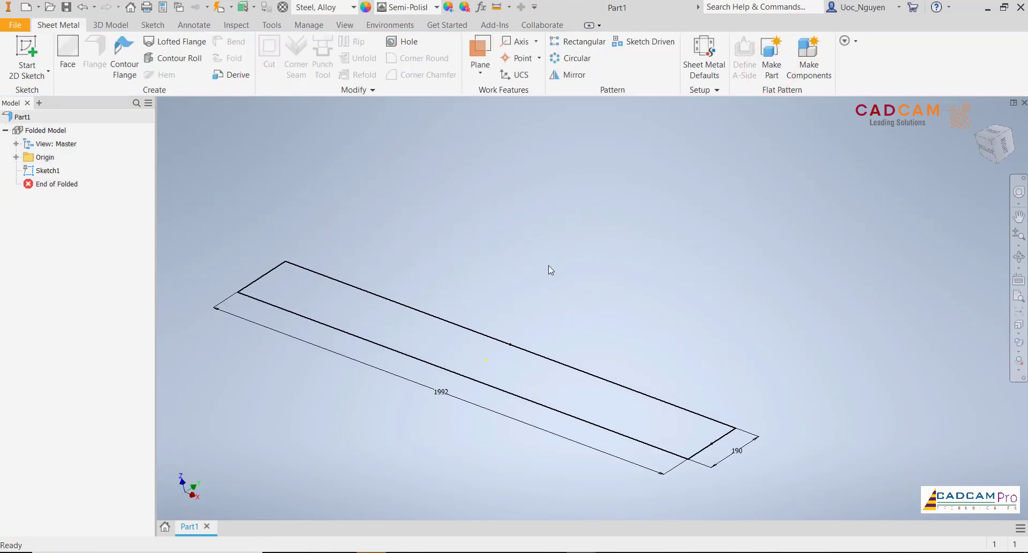
- Create a sheet metal face from the 1992 x 190 mm rectangle using the default Ton 2mm rule
{"action": "left_click", "coordinate": [589, 240]}
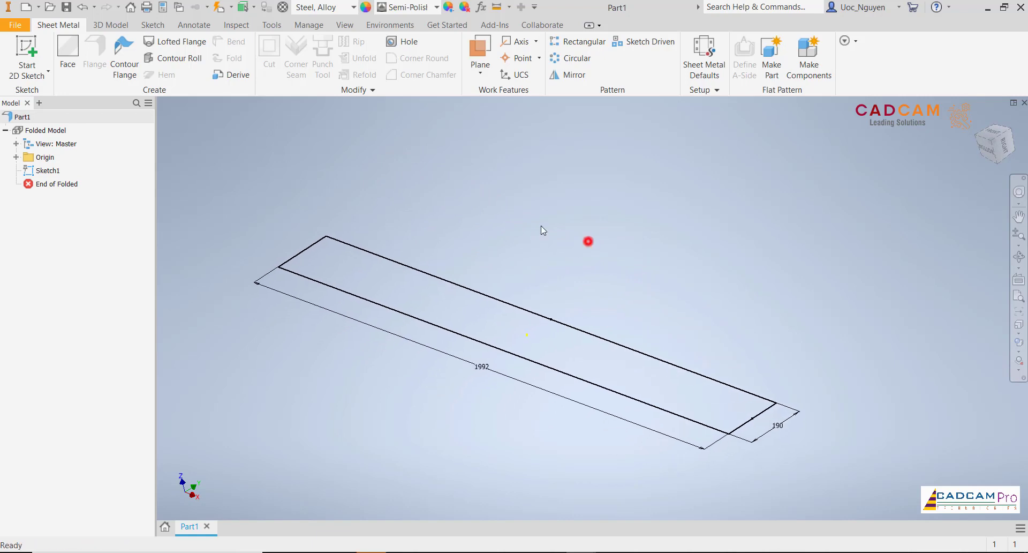
{"action": "left_click", "coordinate": [68, 51]}
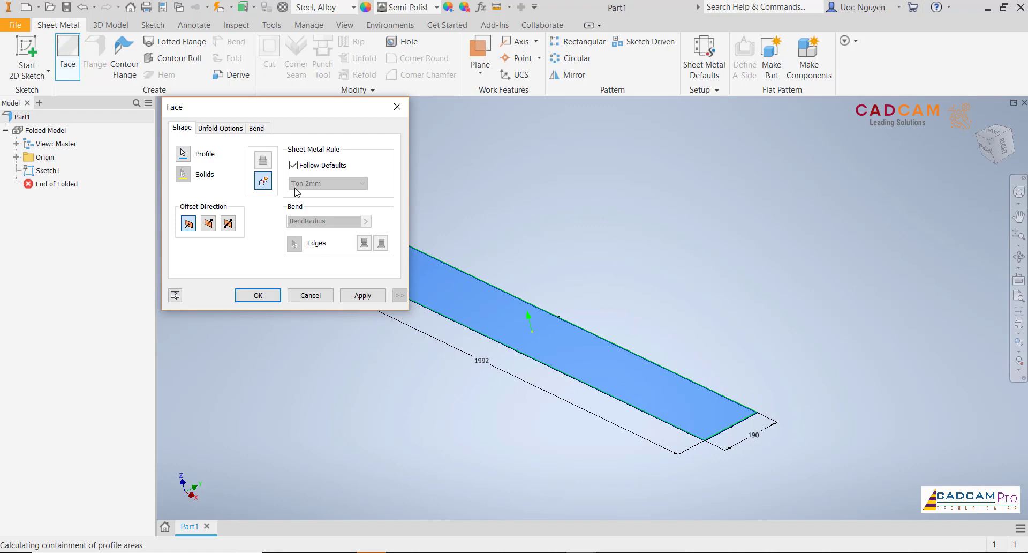
{"action": "left_click", "coordinate": [272, 295]}
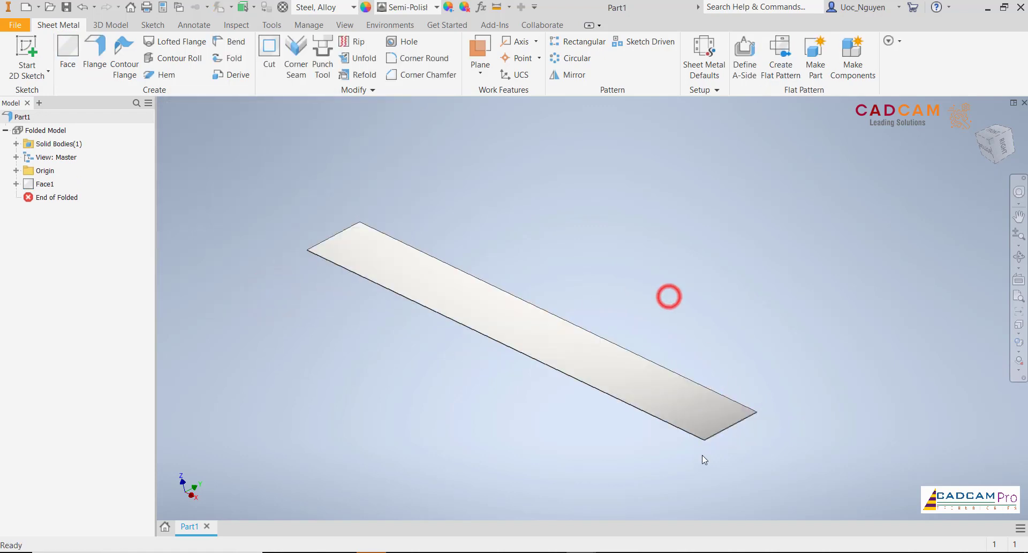
{"action": "scroll", "coordinate": [712, 449], "scroll_direction": "up", "scroll_amount": 10}
{"action": "scroll", "coordinate": [723, 415], "scroll_direction": "down", "scroll_amount": 10}
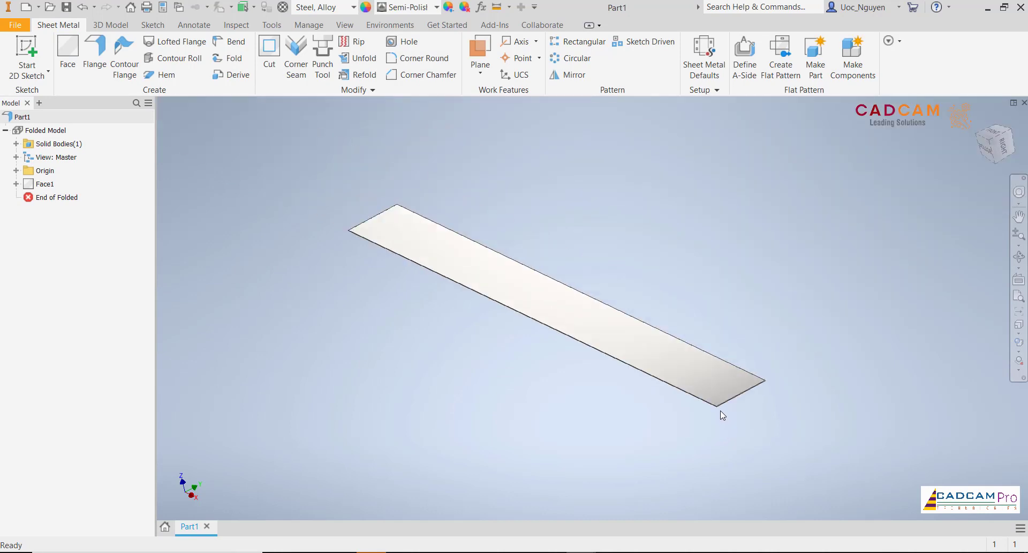
- Add 28.5 mm high flanges at 90 degrees along all four edges of the base face, rising on the same side
{"action": "middle_click_drag", "start_coordinate": [588, 224], "coordinate": [600, 218]}
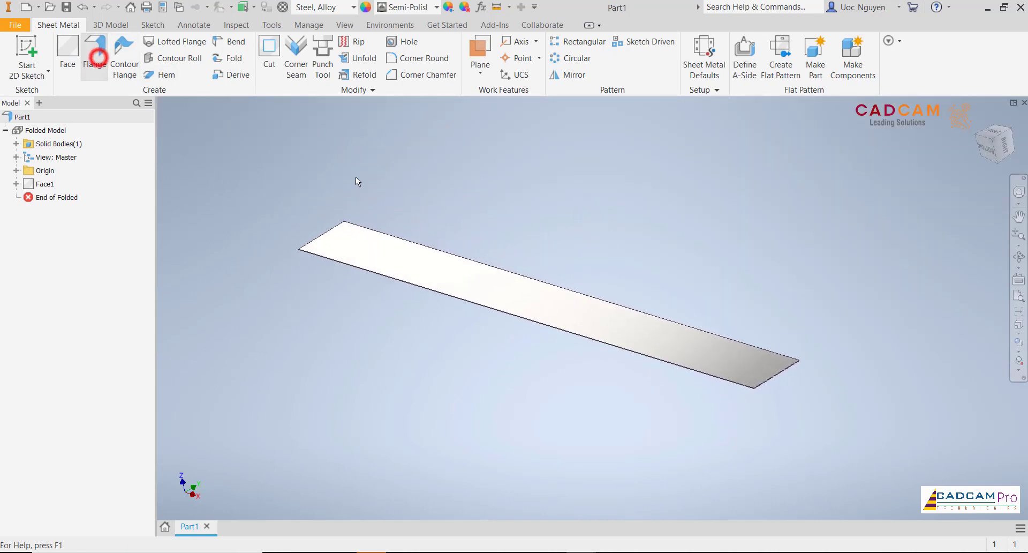
{"action": "scroll", "coordinate": [789, 389], "scroll_direction": "up", "scroll_amount": 3}
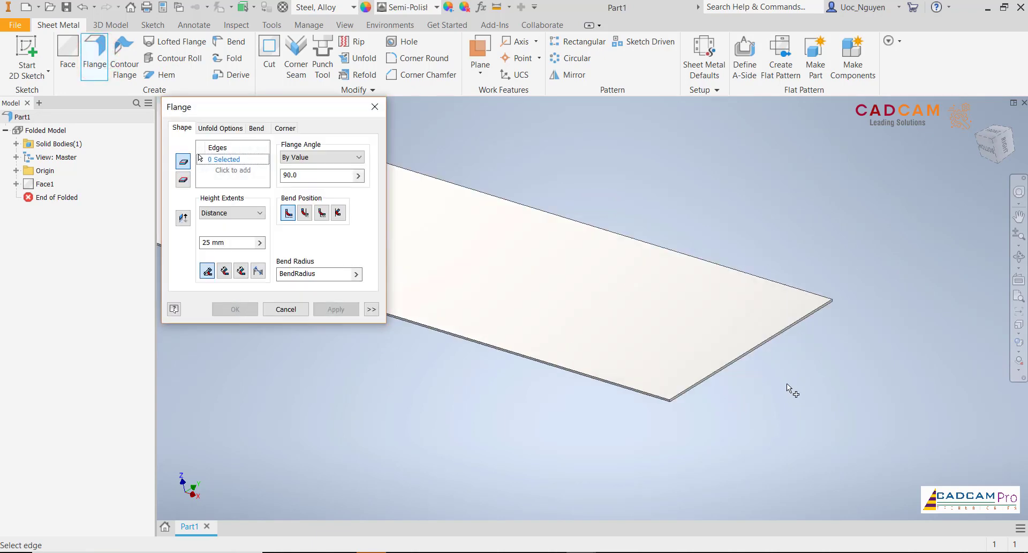
{"action": "scroll", "coordinate": [786, 383], "scroll_direction": "up", "scroll_amount": 3}
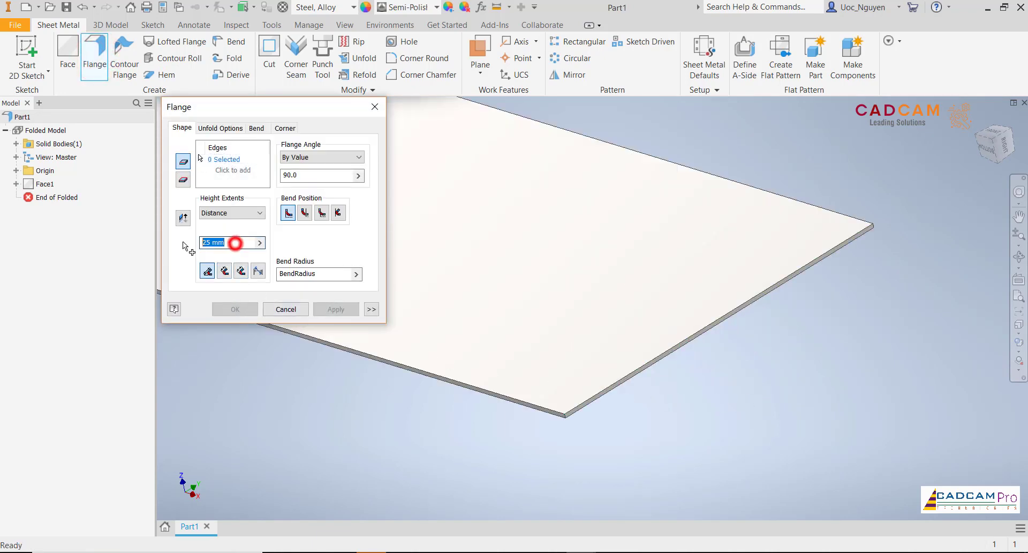
{"action": "type", "text": "28.5"}
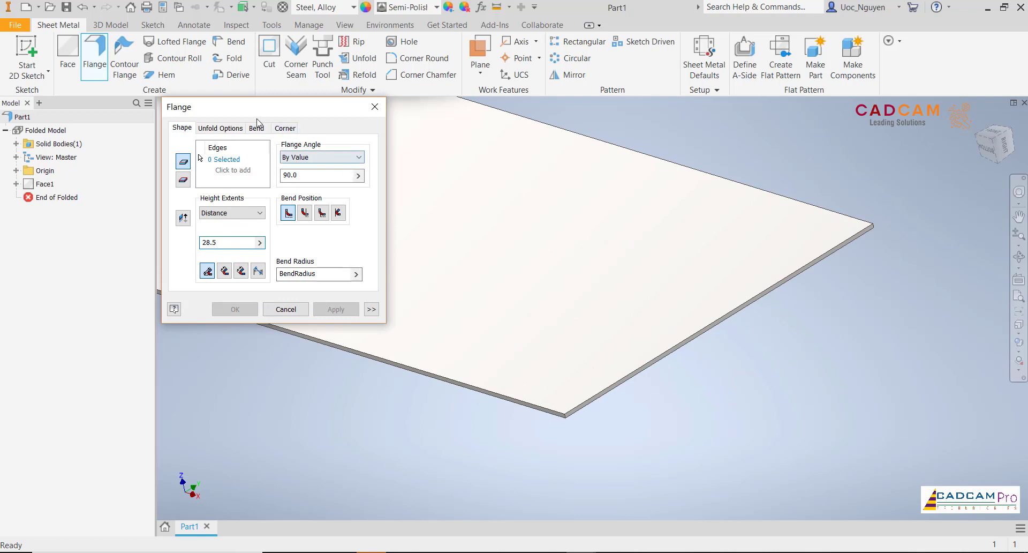
{"action": "left_click", "coordinate": [515, 400]}
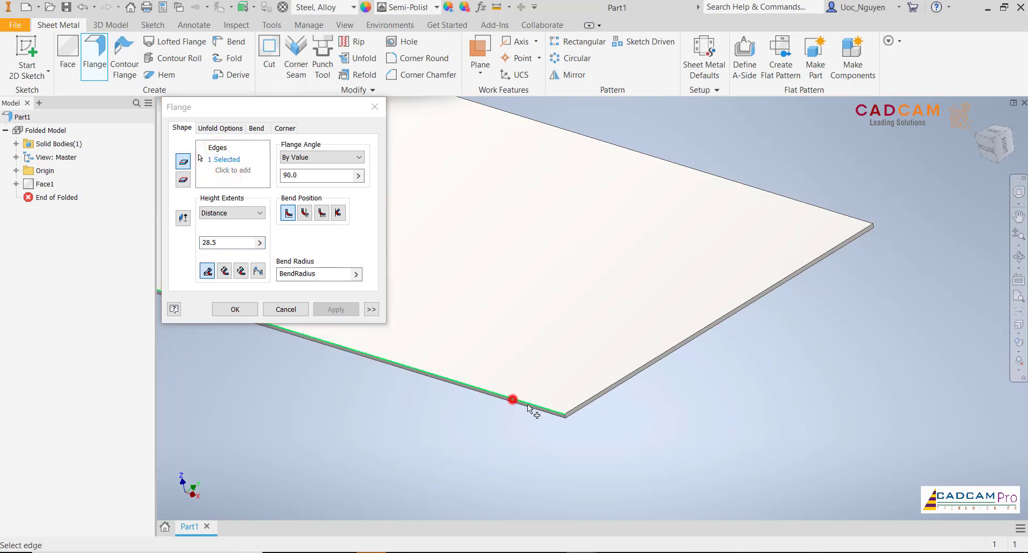
{"action": "left_click", "coordinate": [586, 400]}
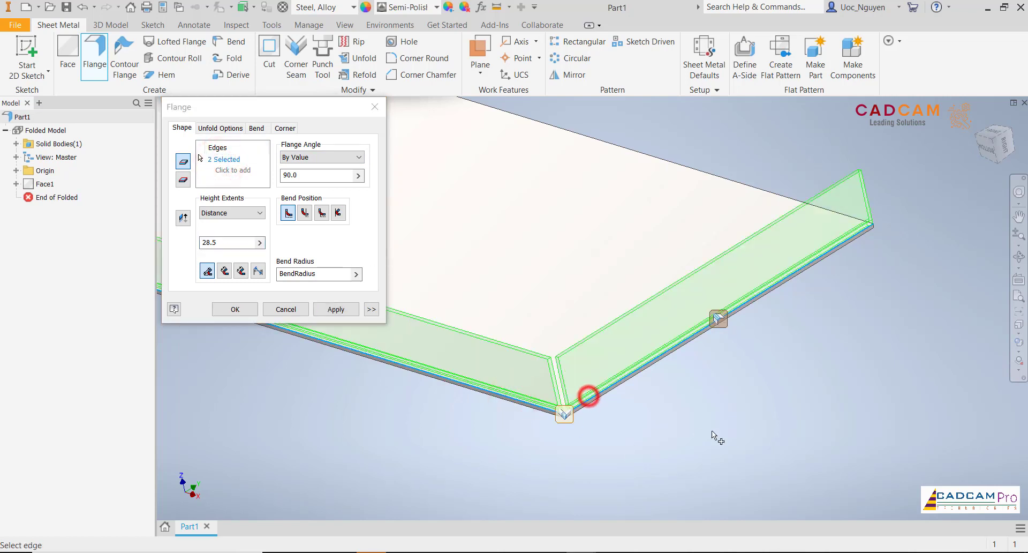
{"action": "left_click", "coordinate": [790, 194]}
{"action": "middle_click_drag", "start_coordinate": [802, 343], "coordinate": [273, 454], "text": "shift"}
{"action": "scroll", "coordinate": [272, 452], "scroll_direction": "up", "scroll_amount": 5}
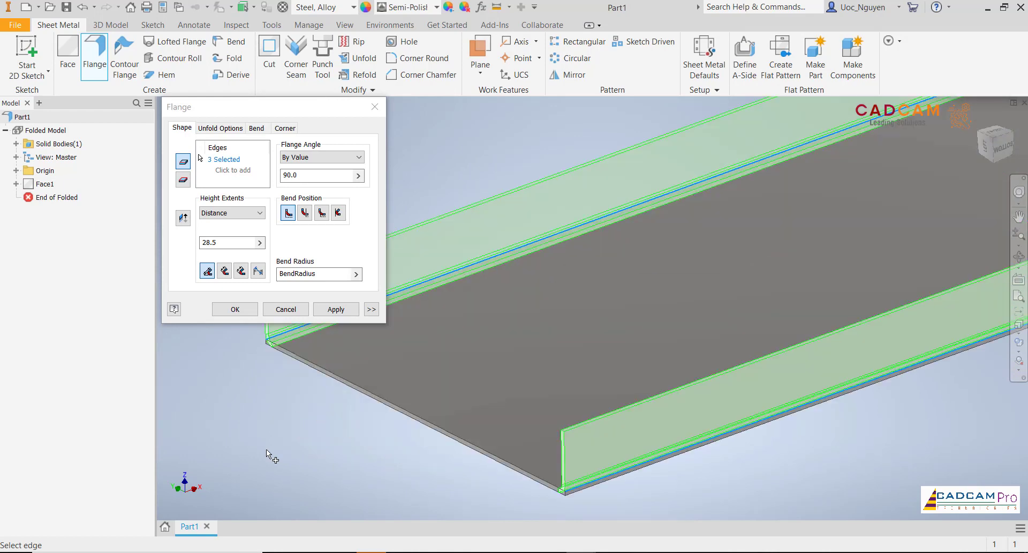
{"action": "left_click", "coordinate": [505, 461]}
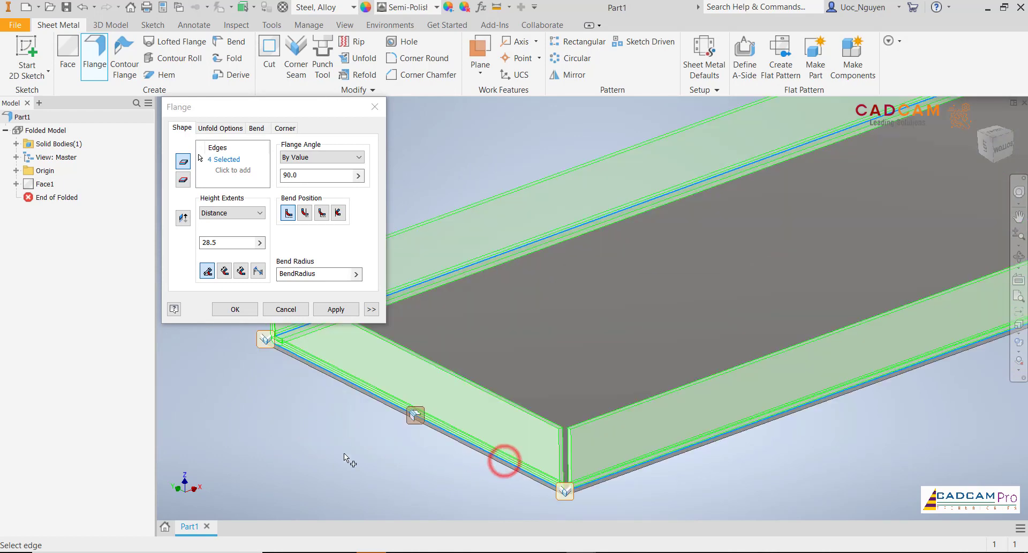
{"action": "left_click", "coordinate": [242, 310]}
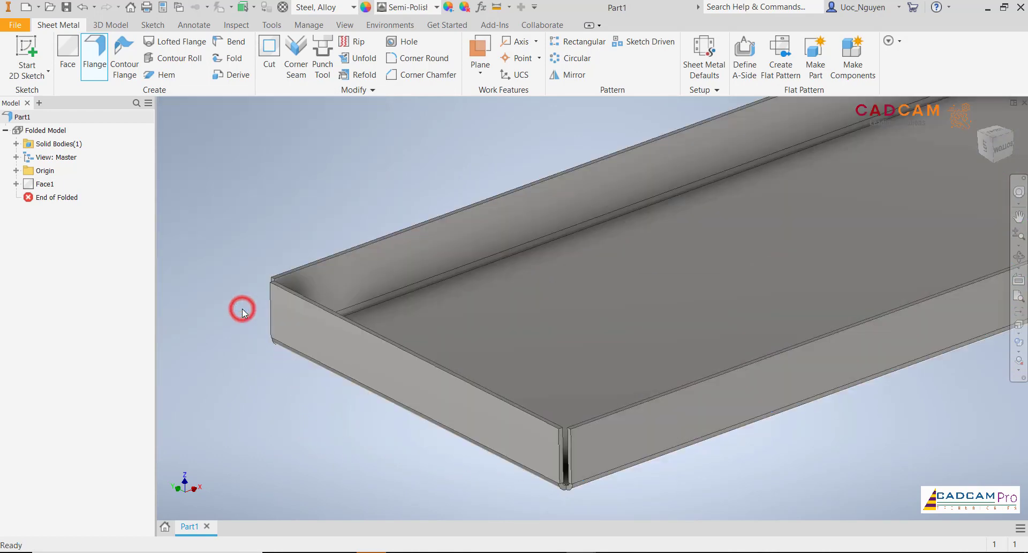
{"action": "left_click", "coordinate": [252, 244]}
- Close one corner at an end of the tray with an overlap corner seam using maximum gap distance and a 0.1 mm gap
{"action": "middle_click_drag", "start_coordinate": [465, 318], "coordinate": [490, 404]}
{"action": "scroll", "coordinate": [490, 404], "scroll_direction": "down", "scroll_amount": 3}
{"action": "scroll", "coordinate": [401, 384], "scroll_direction": "up", "scroll_amount": 4}
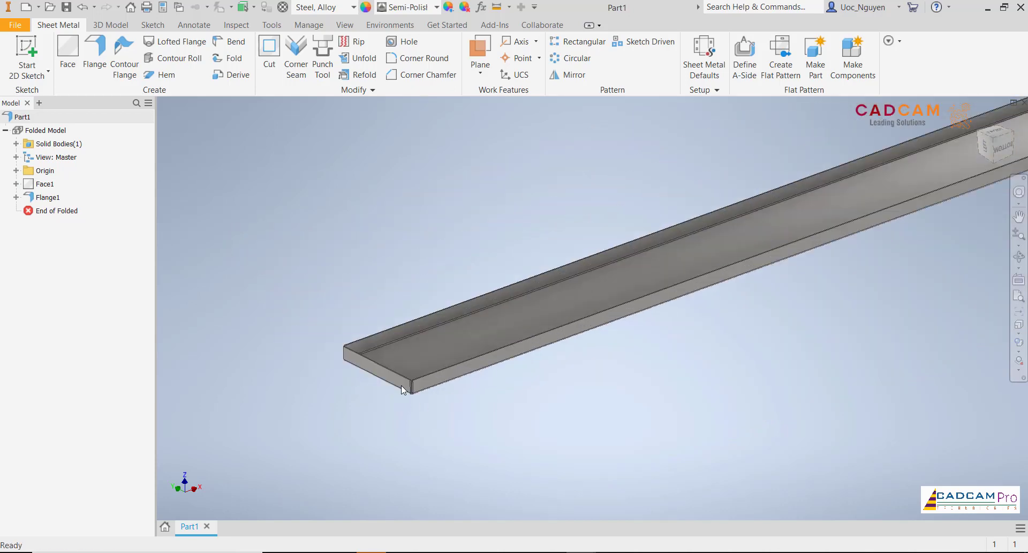
{"action": "scroll", "coordinate": [409, 385], "scroll_direction": "down", "scroll_amount": 4}
{"action": "scroll", "coordinate": [409, 384], "scroll_direction": "down", "scroll_amount": 2}
{"action": "middle_click_drag", "start_coordinate": [409, 384], "coordinate": [567, 410], "text": "shift"}
{"action": "scroll", "coordinate": [712, 372], "scroll_direction": "up", "scroll_amount": 5}
{"action": "scroll", "coordinate": [567, 409], "scroll_direction": "up", "scroll_amount": 5}
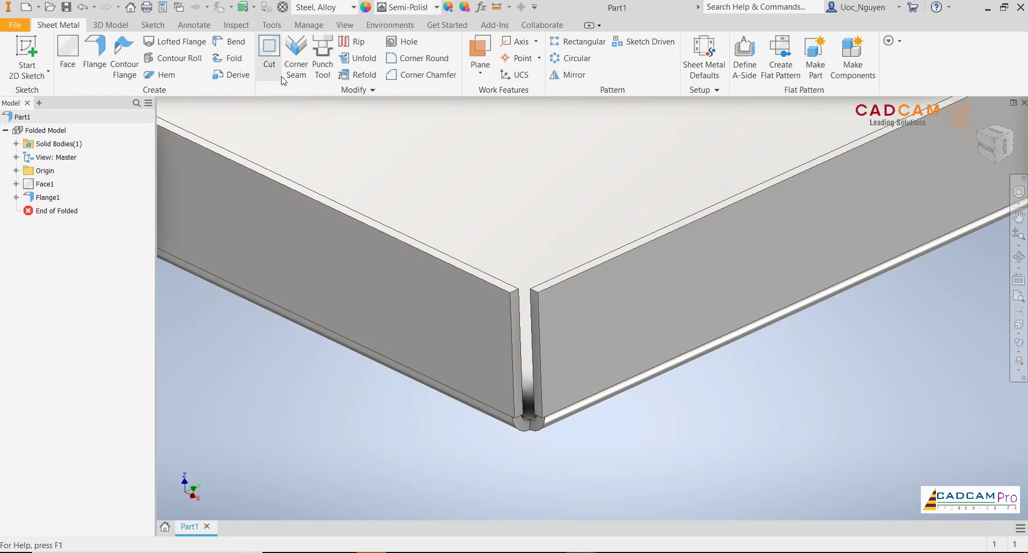
{"action": "left_click", "coordinate": [294, 77]}
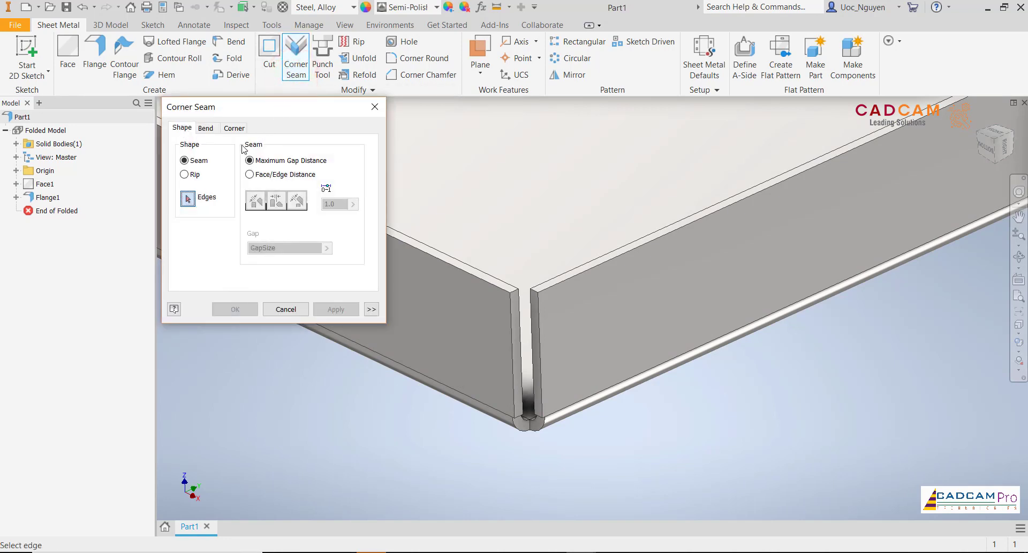
{"action": "left_click", "coordinate": [539, 371]}
{"action": "left_click", "coordinate": [513, 369]}
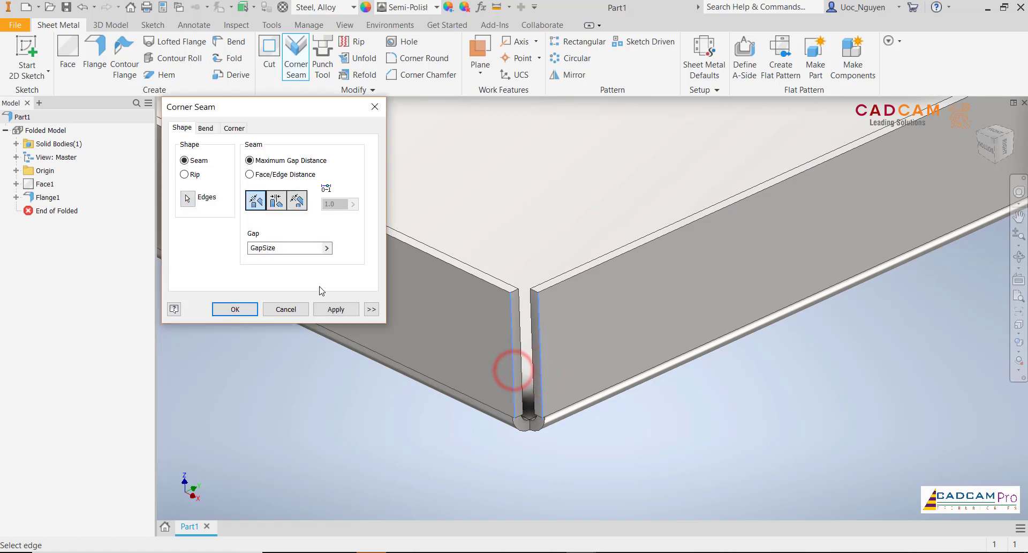
{"action": "left_click", "coordinate": [277, 202]}
{"action": "double_click", "coordinate": [286, 248]}
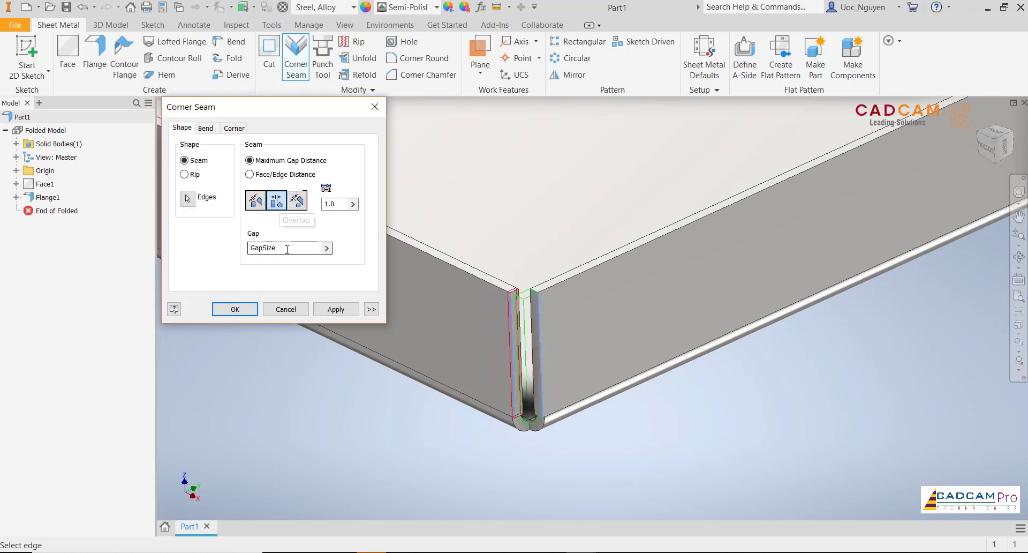
{"action": "type", "text": "0.1"}
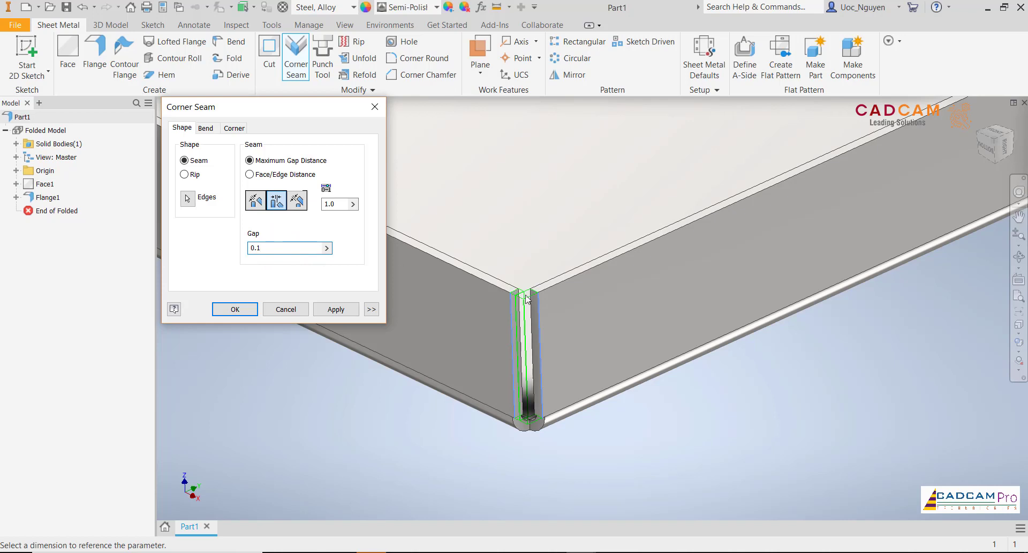
{"action": "scroll", "coordinate": [527, 300], "scroll_direction": "down", "scroll_amount": 5}
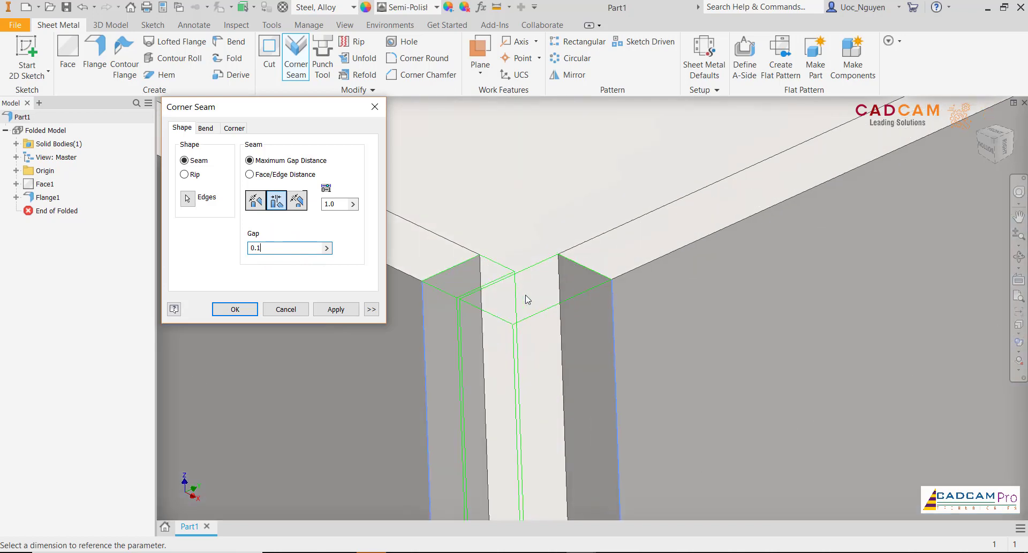
{"action": "scroll", "coordinate": [507, 304], "scroll_direction": "up", "scroll_amount": 5}
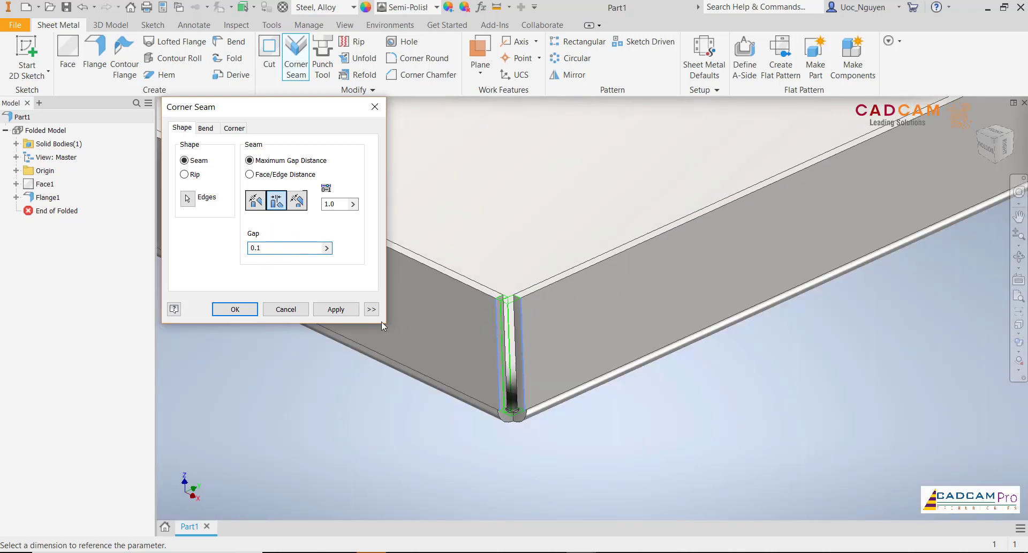
{"action": "left_click", "coordinate": [344, 315]}
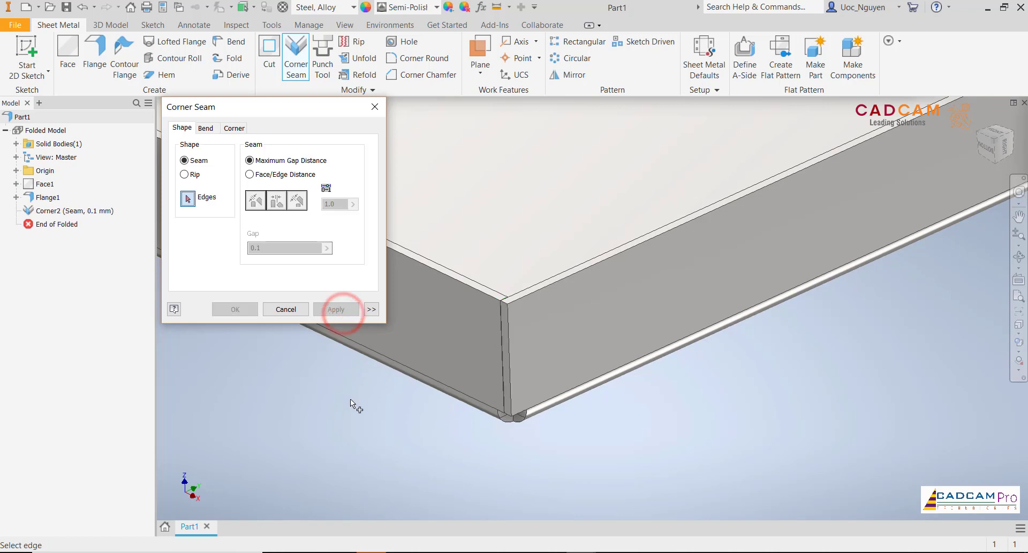
- Apply the same 0.1 mm overlap corner seam to the other corner at that end of the tray
{"action": "scroll", "coordinate": [351, 399], "scroll_direction": "up", "scroll_amount": 8}
{"action": "middle_click_drag", "start_coordinate": [480, 355], "coordinate": [487, 316], "text": "shift"}
{"action": "scroll", "coordinate": [488, 316], "scroll_direction": "down", "scroll_amount": 7}
{"action": "scroll", "coordinate": [488, 316], "scroll_direction": "down", "scroll_amount": 4}
{"action": "left_click", "coordinate": [474, 337]}
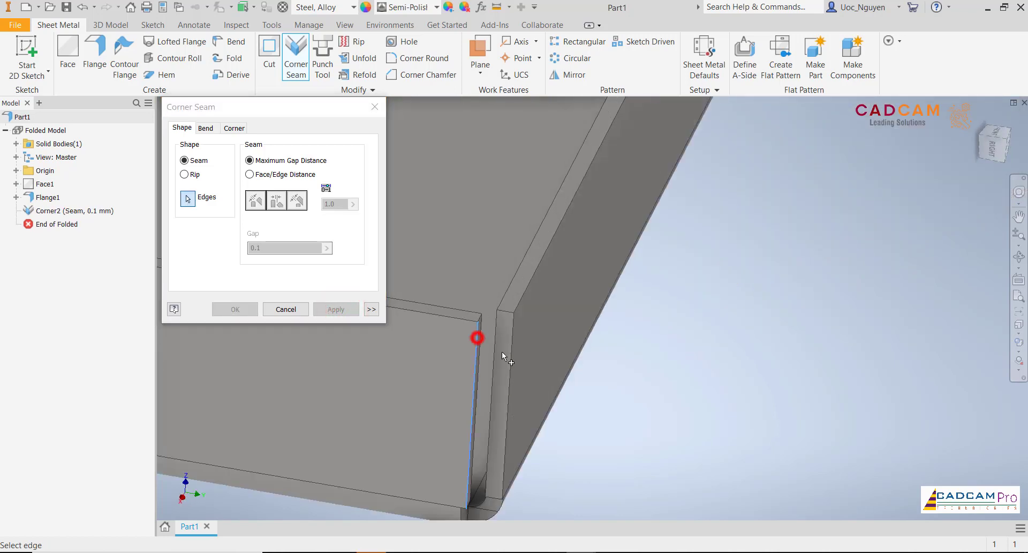
{"action": "left_click", "coordinate": [505, 357]}
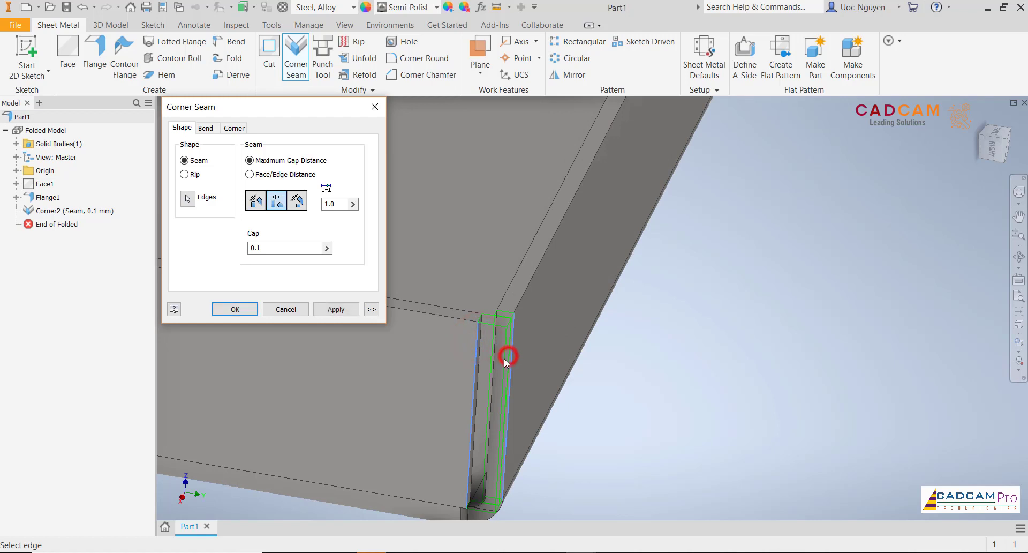
{"action": "left_click", "coordinate": [345, 311]}
- Apply the 0.1 mm overlap corner seam to the first open corner at the opposite short end of the tray
{"action": "scroll", "coordinate": [594, 394], "scroll_direction": "up", "scroll_amount": 10}
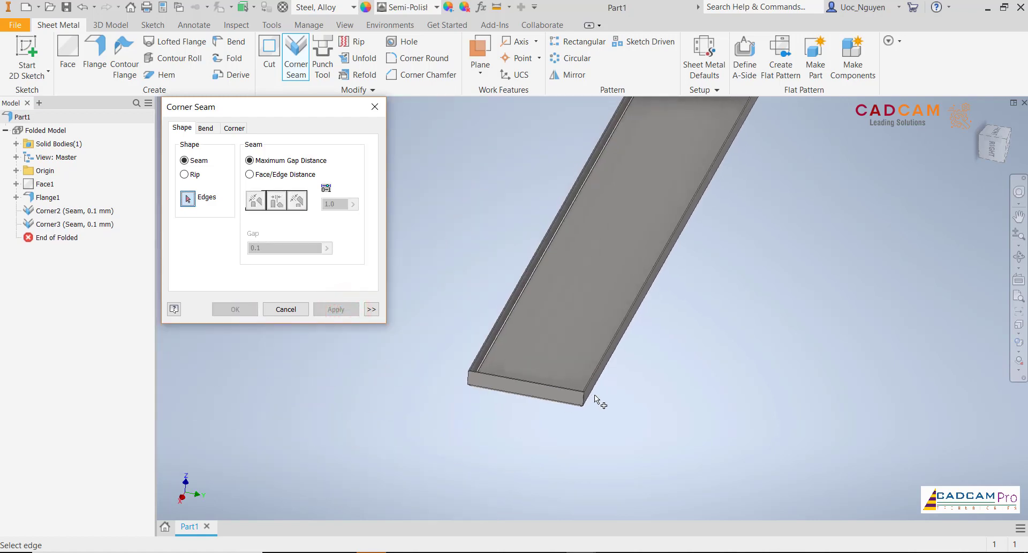
{"action": "key", "text": "F5"}
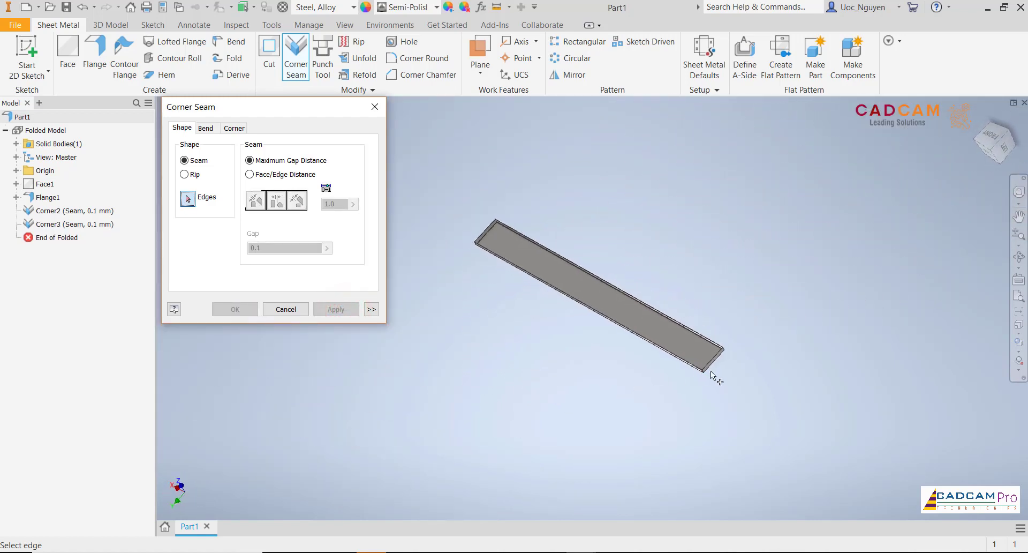
{"action": "scroll", "coordinate": [711, 370], "scroll_direction": "down", "scroll_amount": 8}
{"action": "middle_click_drag", "start_coordinate": [711, 370], "coordinate": [621, 404], "text": "shift"}
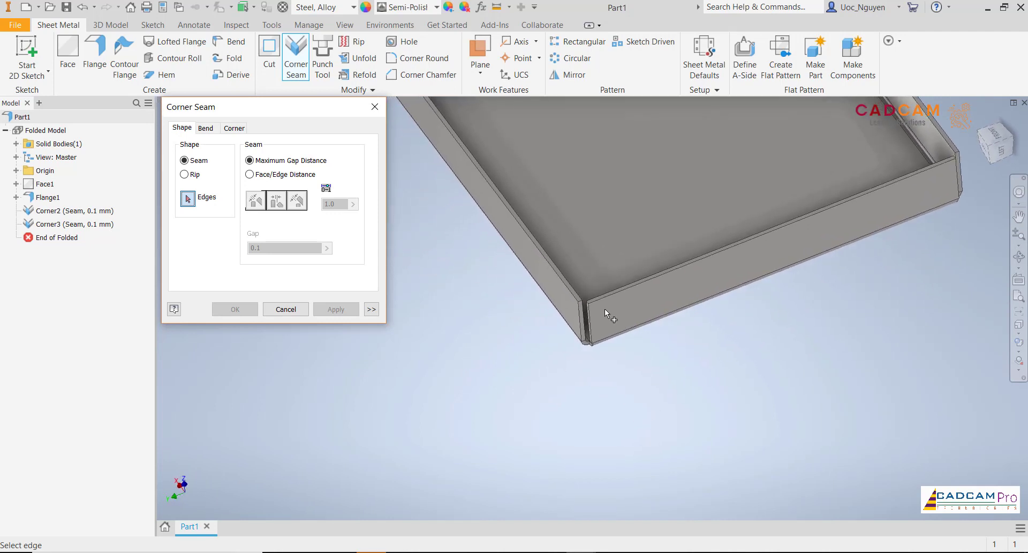
{"action": "scroll", "coordinate": [605, 309], "scroll_direction": "down", "scroll_amount": 5}
{"action": "left_click", "coordinate": [550, 326]}
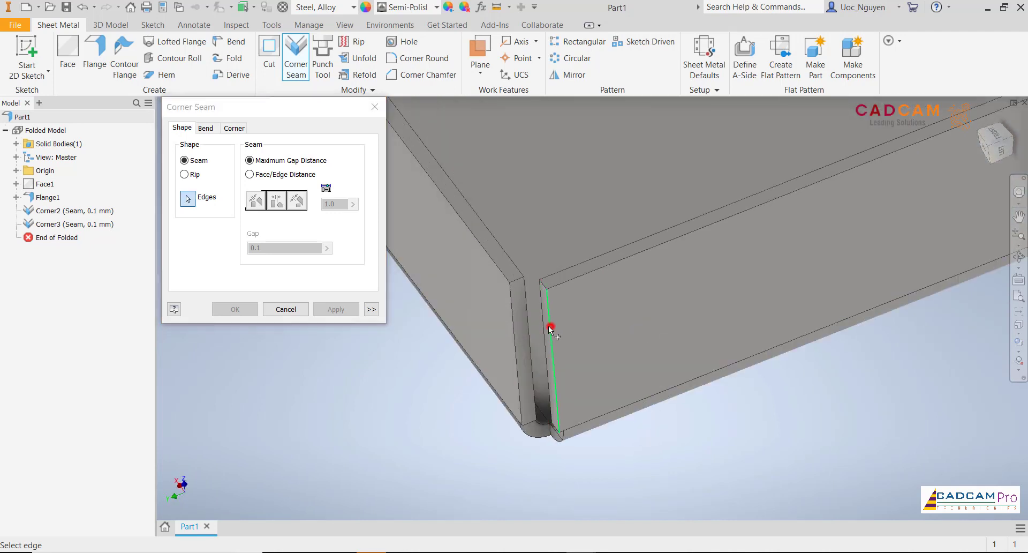
{"action": "left_click", "coordinate": [517, 329]}
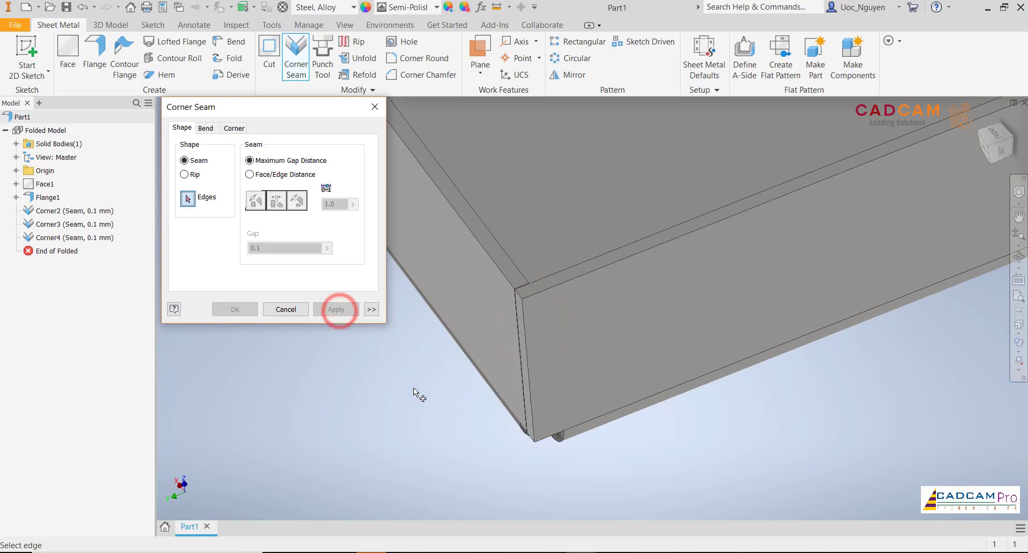
- Close the last open corner with the same 0.1 mm overlap seam and finish the Corner Seam command
{"action": "scroll", "coordinate": [414, 388], "scroll_direction": "up", "scroll_amount": 6}
{"action": "middle_click_drag", "start_coordinate": [642, 370], "coordinate": [667, 347], "text": "shift"}
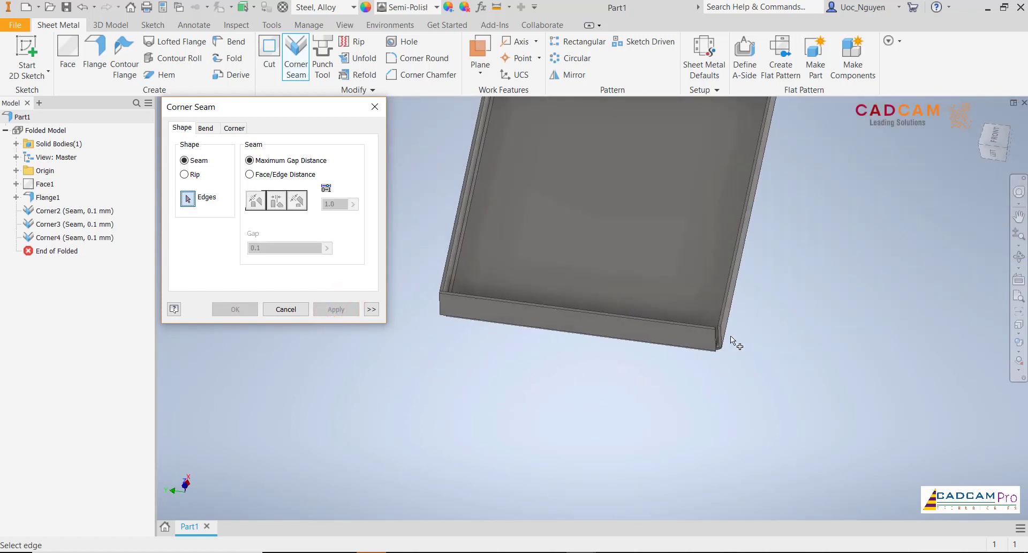
{"action": "scroll", "coordinate": [621, 358], "scroll_direction": "down", "scroll_amount": 5}
{"action": "left_click", "coordinate": [629, 352]}
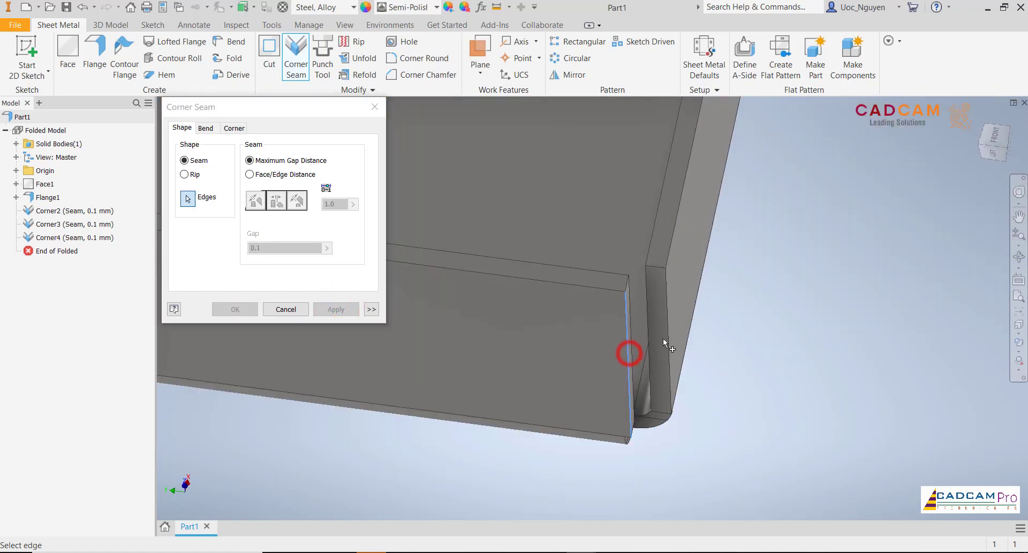
{"action": "left_click", "coordinate": [667, 338]}
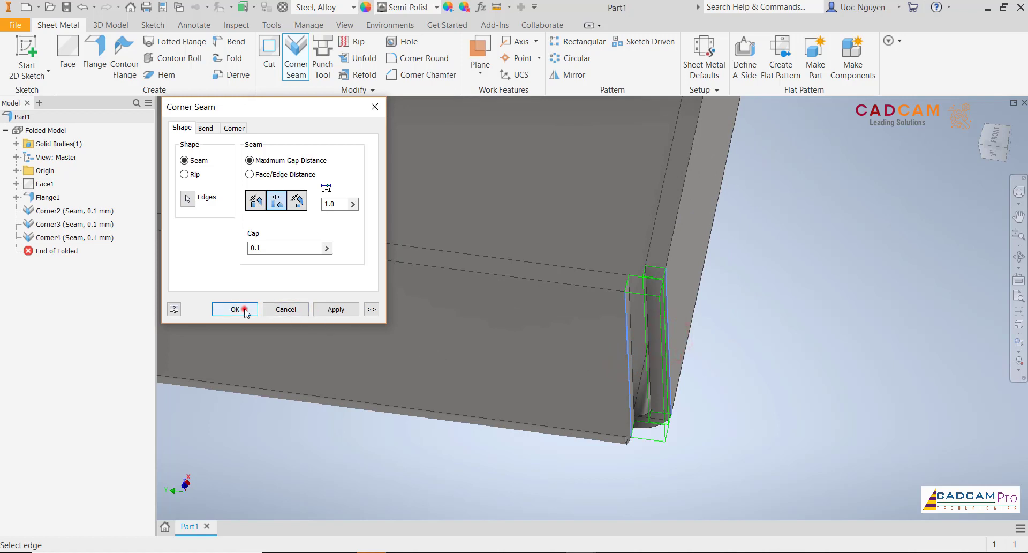
{"action": "left_click", "coordinate": [245, 310]}
- Orient the model squarely to the front view to see the whole long base face
{"action": "scroll", "coordinate": [707, 425], "scroll_direction": "down", "scroll_amount": 2}
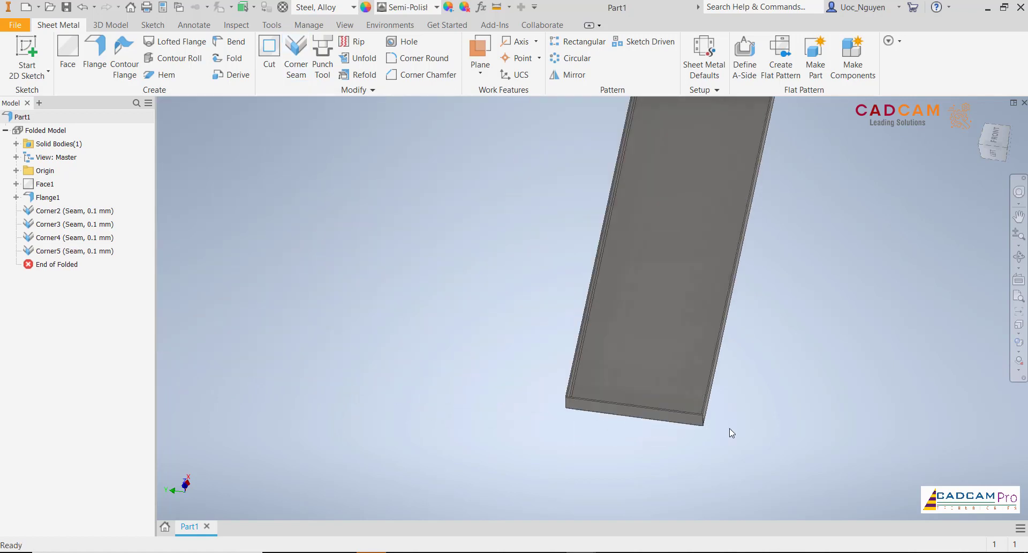
{"action": "scroll", "coordinate": [730, 428], "scroll_direction": "down", "scroll_amount": 2}
{"action": "middle_click_drag", "start_coordinate": [730, 428], "coordinate": [637, 410], "text": "shift"}
{"action": "left_click", "coordinate": [996, 142]}
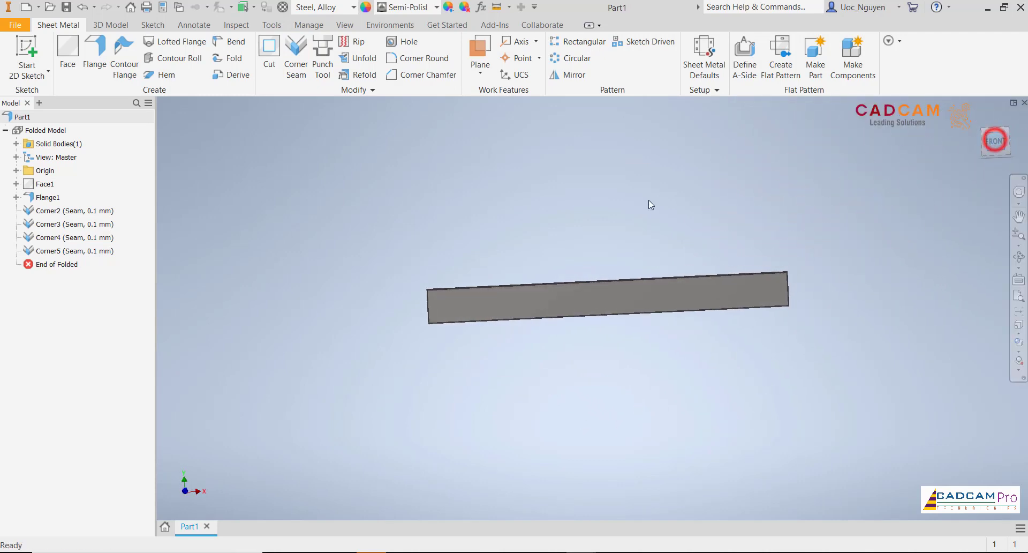
{"action": "left_click", "coordinate": [617, 207]}
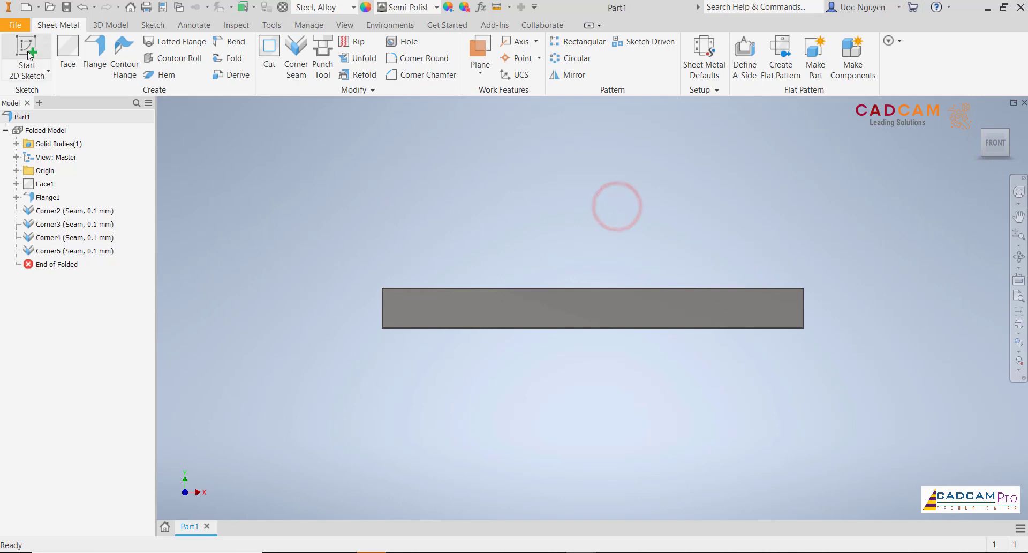
- Start a new 2D sketch on the tray's long base face
{"action": "left_click", "coordinate": [528, 300]}
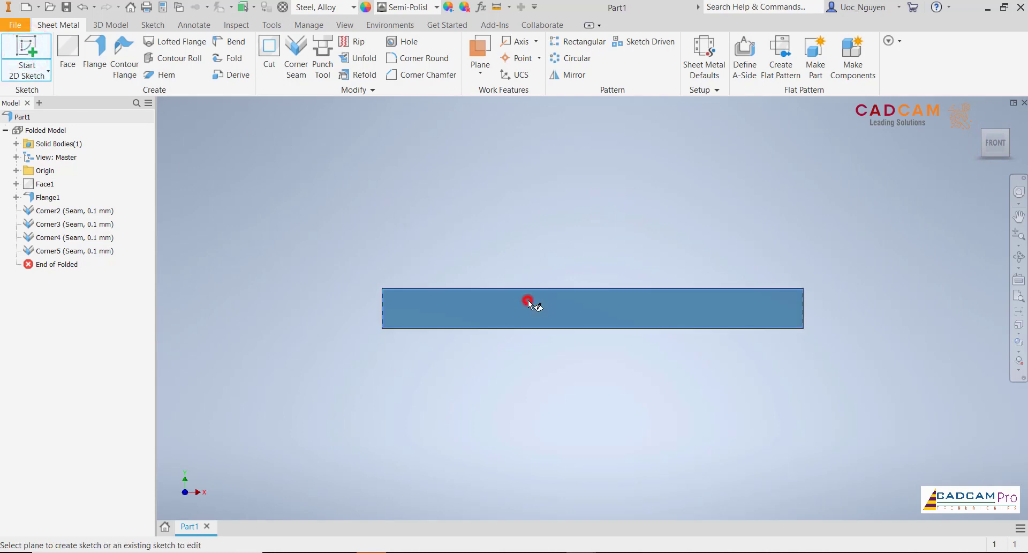
{"action": "scroll", "coordinate": [602, 310], "scroll_direction": "up", "scroll_amount": 5}
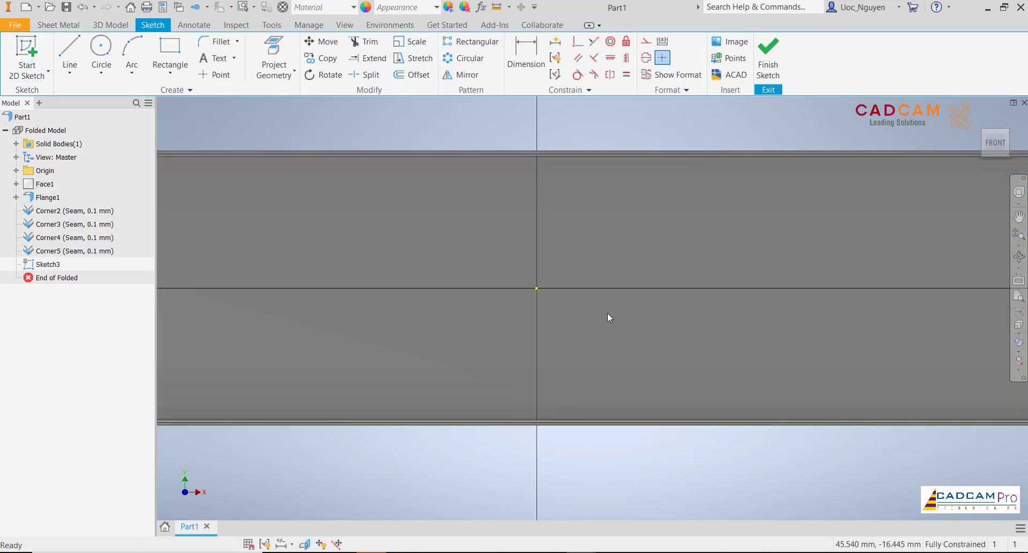
{"action": "scroll", "coordinate": [648, 317], "scroll_direction": "down", "scroll_amount": 3}
{"action": "middle_click_drag", "start_coordinate": [686, 318], "coordinate": [458, 312]}
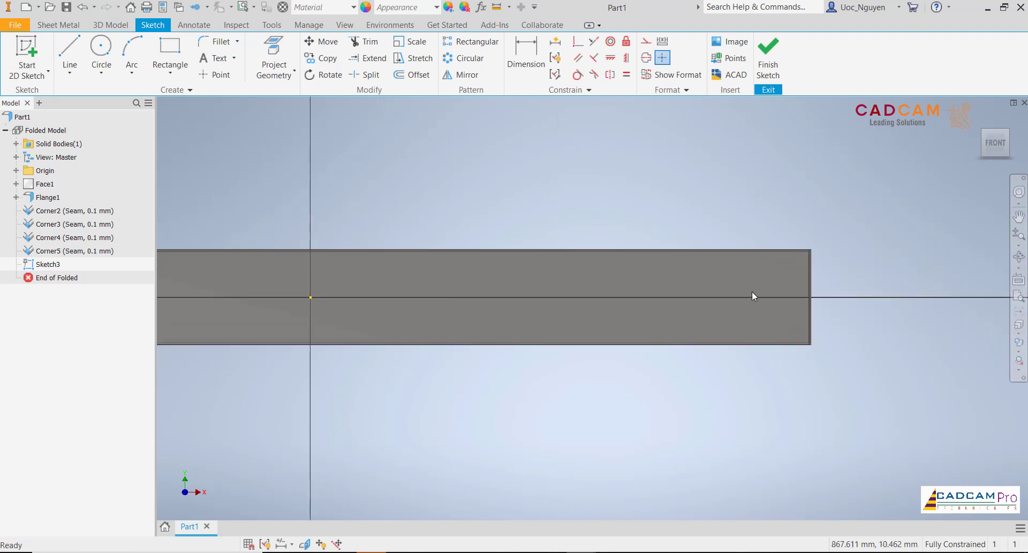
{"action": "scroll", "coordinate": [786, 278], "scroll_direction": "up", "scroll_amount": 2}
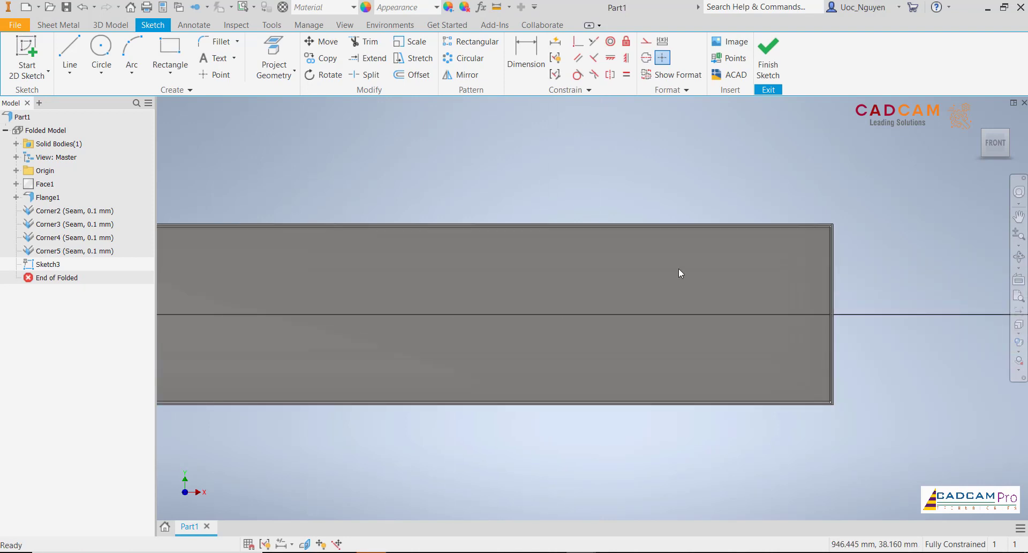
- Draw two centre-point rectangles above the horizontal axis, centred about 64 mm right and 93 mm left of the origin, both about 42 mm up
{"action": "left_click", "coordinate": [170, 72]}
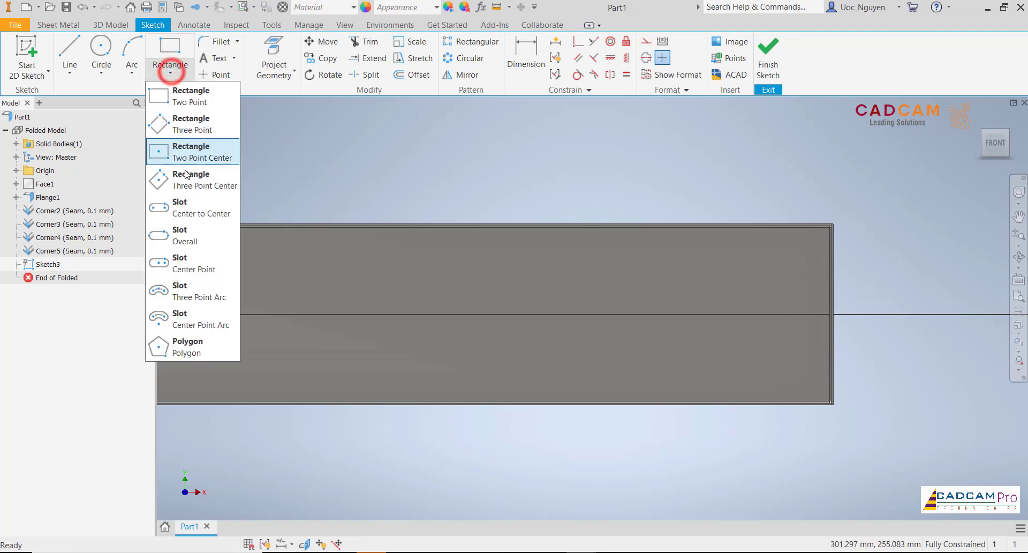
{"action": "left_click", "coordinate": [190, 153]}
{"action": "scroll", "coordinate": [707, 294], "scroll_direction": "down", "scroll_amount": 4}
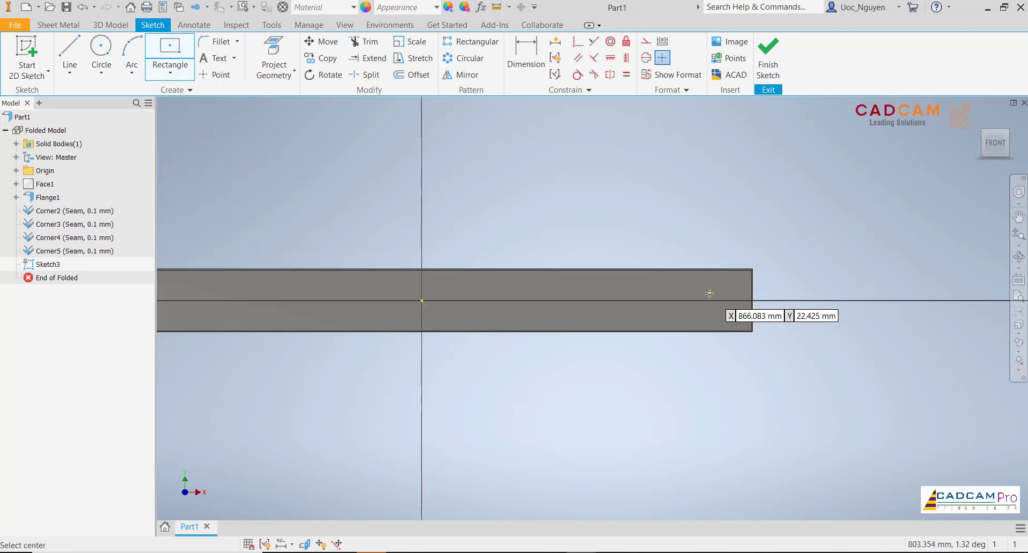
{"action": "scroll", "coordinate": [538, 295], "scroll_direction": "up", "scroll_amount": 5}
{"action": "left_click", "coordinate": [609, 246]}
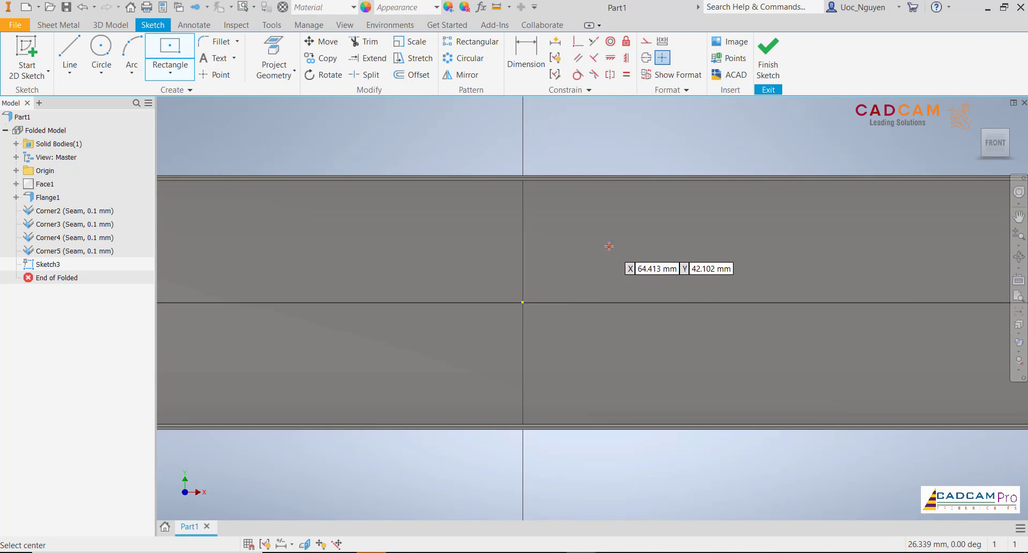
{"action": "left_click", "coordinate": [640, 274]}
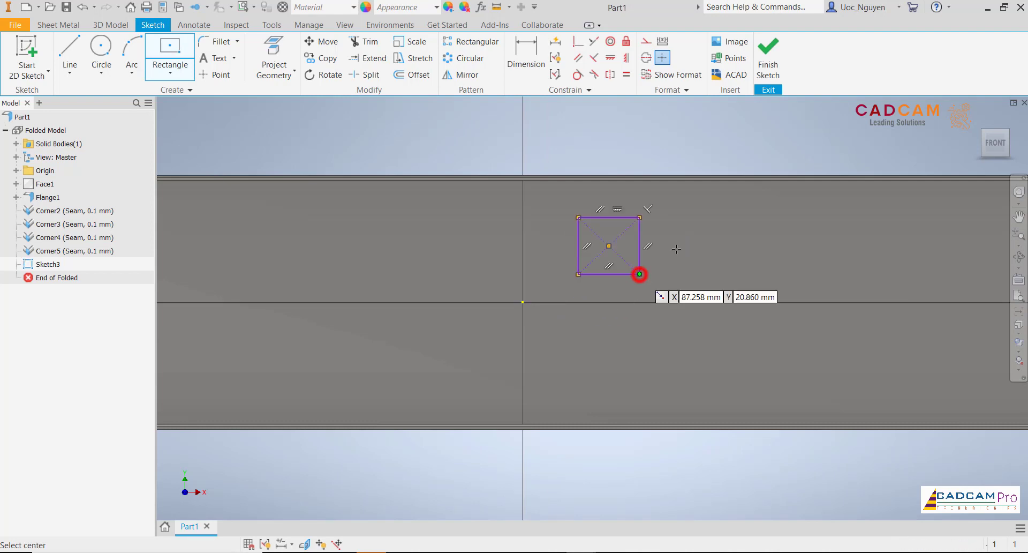
{"action": "left_click", "coordinate": [398, 246]}
{"action": "left_click", "coordinate": [445, 285]}
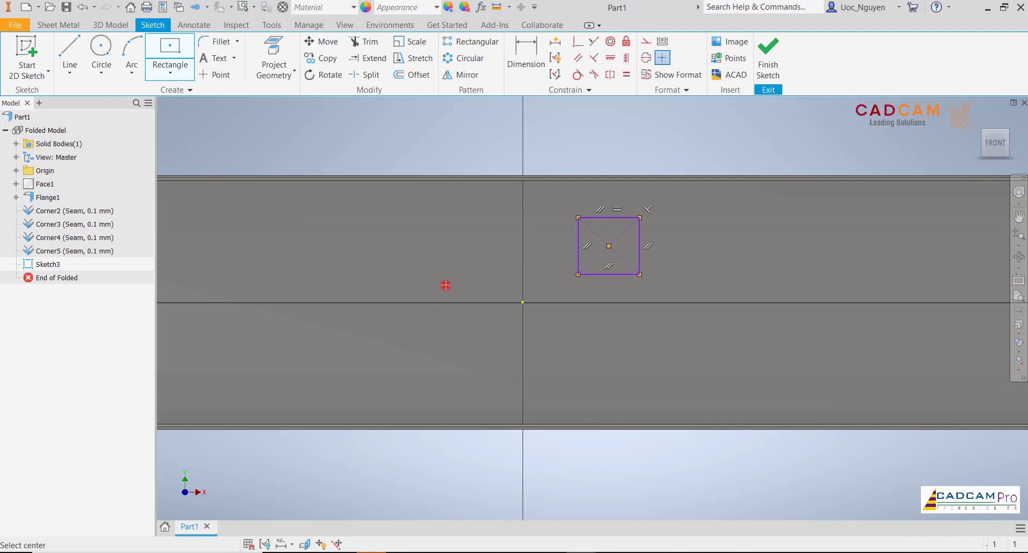
- Dimension the right rectangle 20 mm wide and link its height to that width dimension
{"action": "left_click", "coordinate": [526, 56]}
{"action": "left_click", "coordinate": [616, 216]}
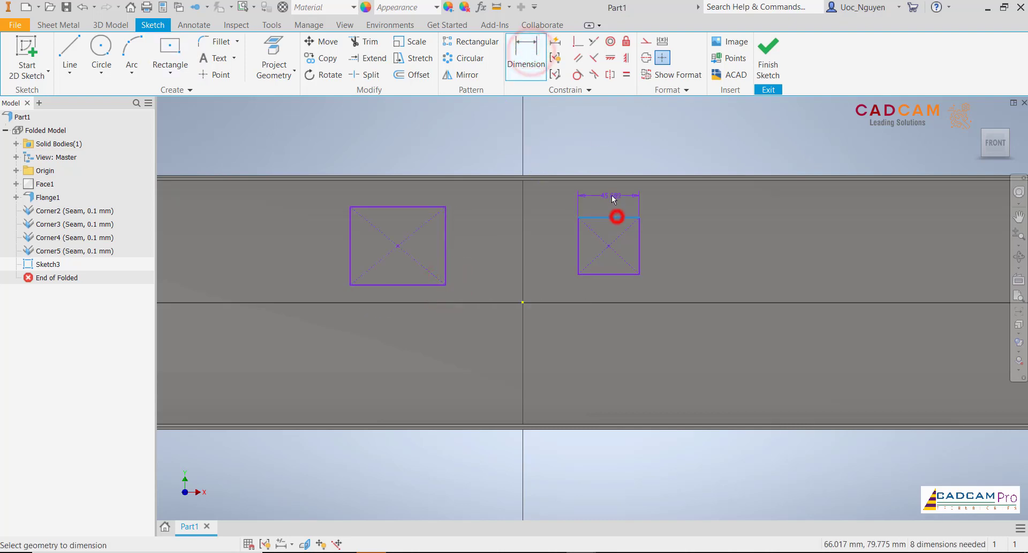
{"action": "left_click", "coordinate": [611, 196]}
{"action": "type", "text": "20"}
{"action": "key", "text": "Return"}
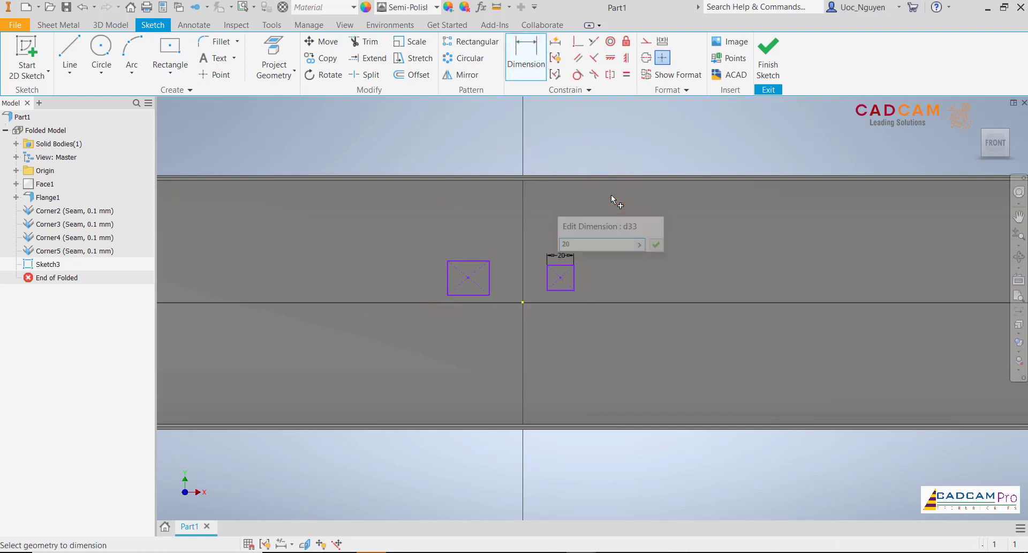
{"action": "scroll", "coordinate": [551, 274], "scroll_direction": "down", "scroll_amount": 3}
{"action": "left_click", "coordinate": [597, 276]}
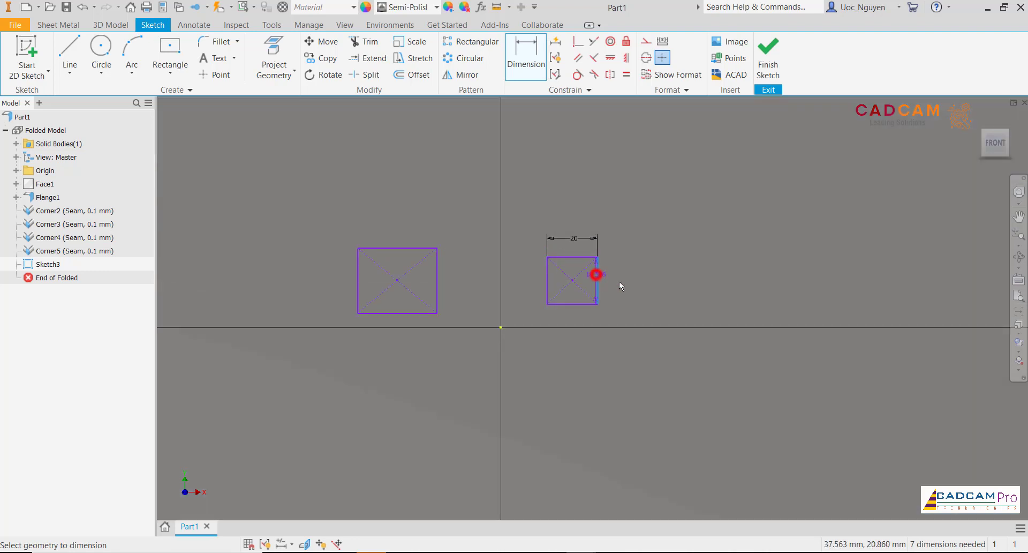
{"action": "left_click", "coordinate": [633, 280]}
{"action": "left_click", "coordinate": [581, 240]}
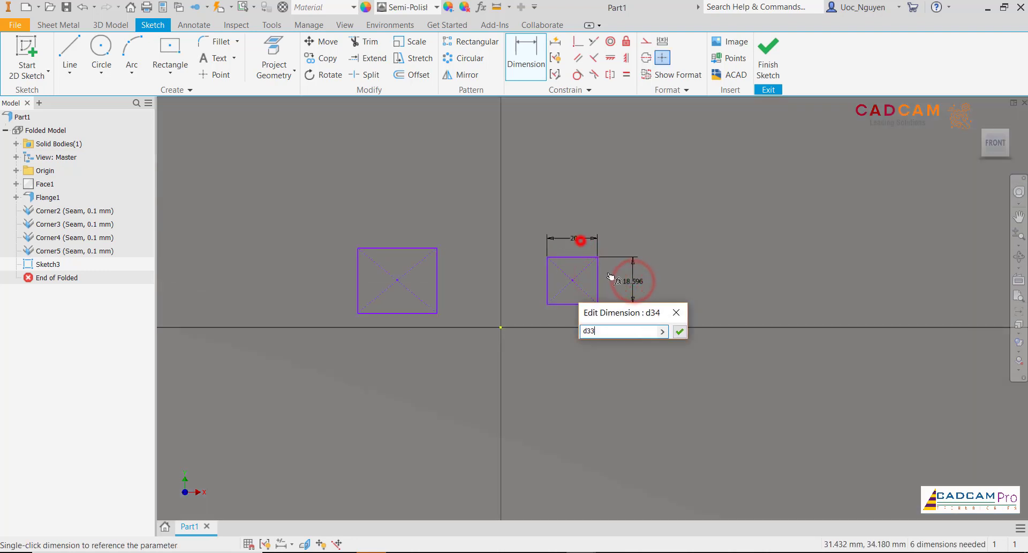
{"action": "left_click", "coordinate": [679, 331]}
- Dimension the left rectangle's width and height, linking both to the right rectangle's 20 mm width
{"action": "left_click", "coordinate": [410, 246]}
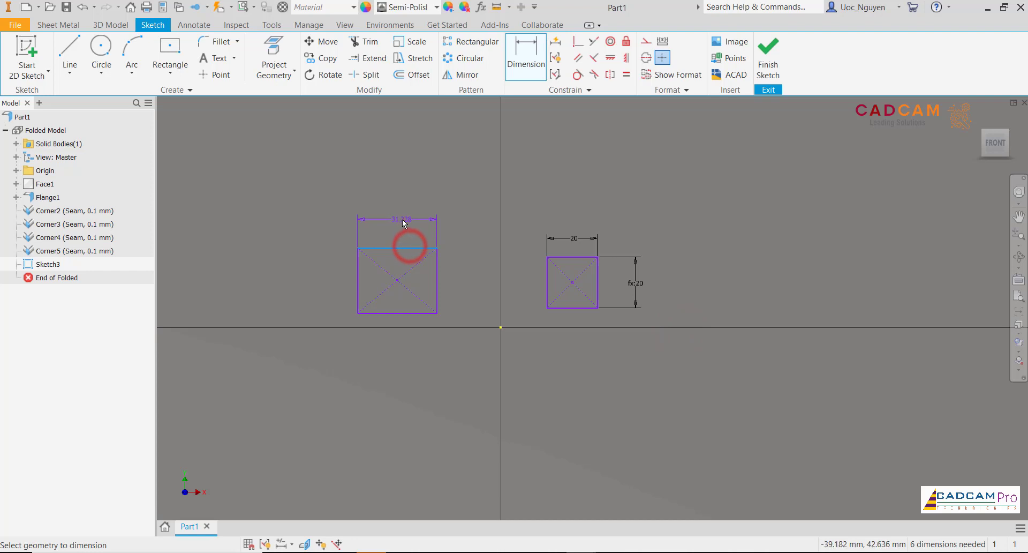
{"action": "left_click", "coordinate": [401, 219]}
{"action": "left_click", "coordinate": [574, 239]}
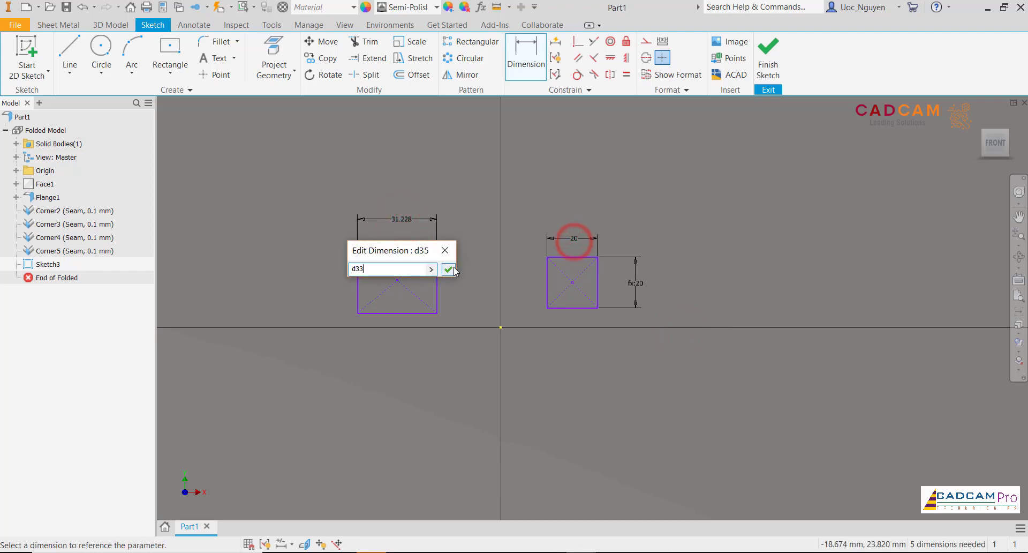
{"action": "left_click", "coordinate": [449, 269]}
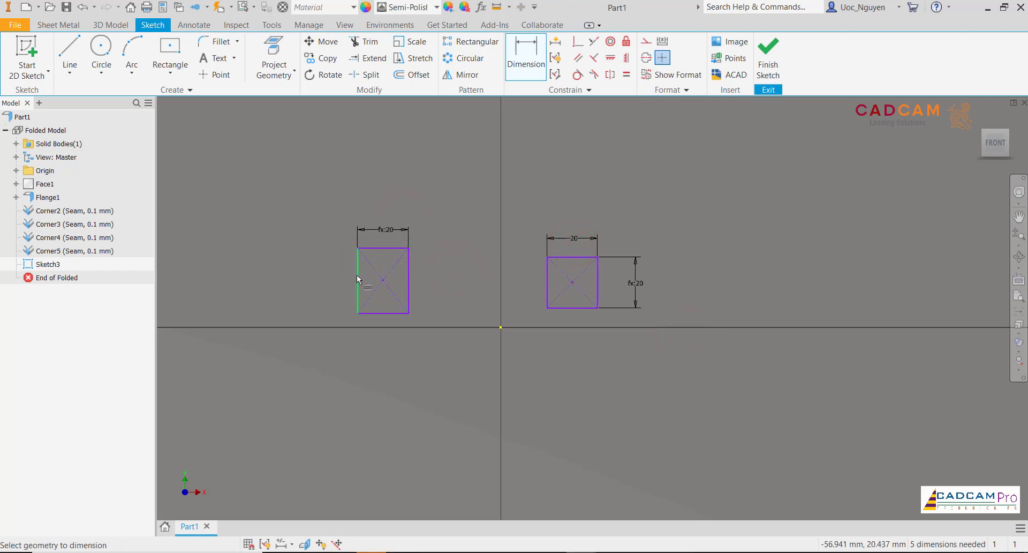
{"action": "left_click", "coordinate": [318, 280]}
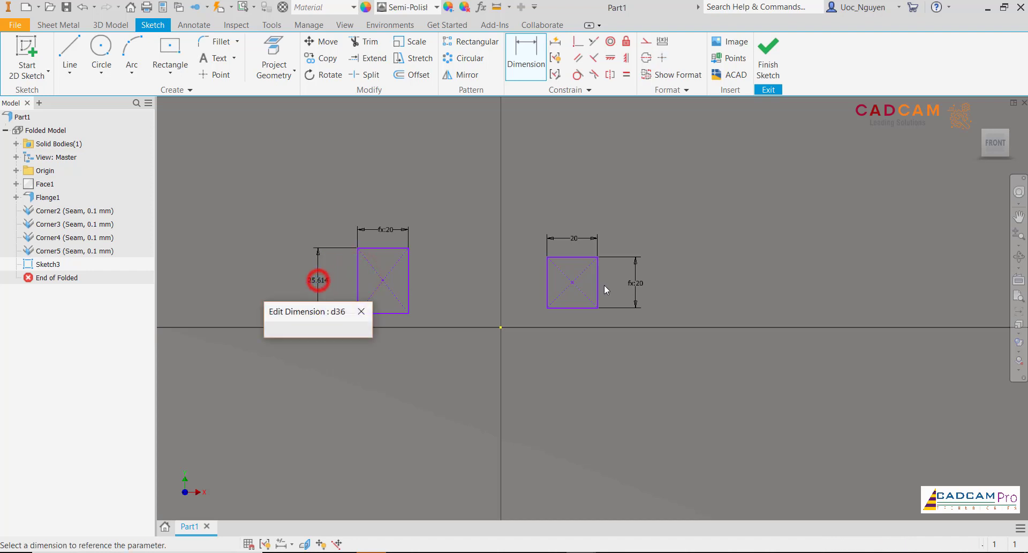
{"action": "left_click", "coordinate": [576, 239]}
{"action": "left_click", "coordinate": [364, 329]}
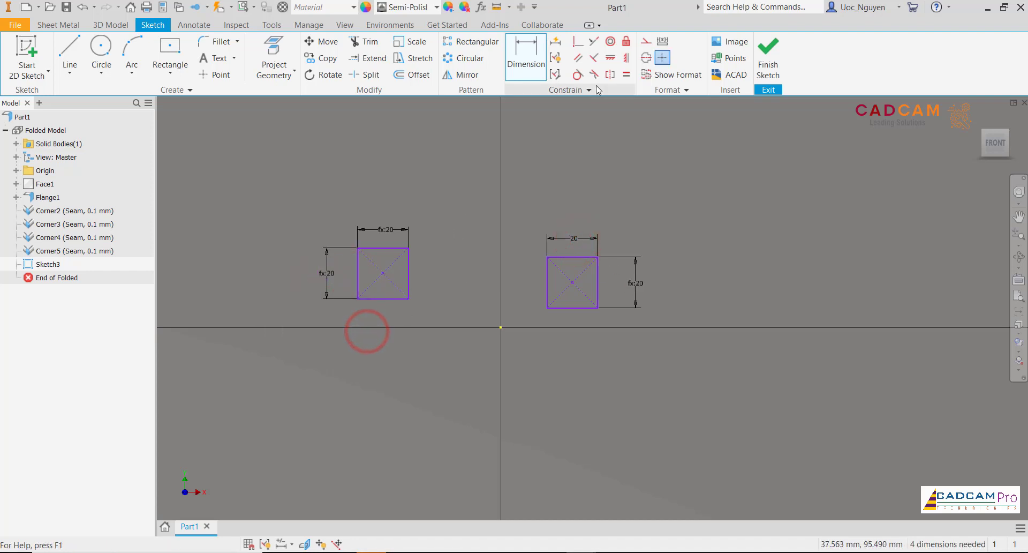
- Align the centre points of the two squares with a horizontal constraint
{"action": "left_click", "coordinate": [611, 57]}
{"action": "left_click", "coordinate": [383, 273]}
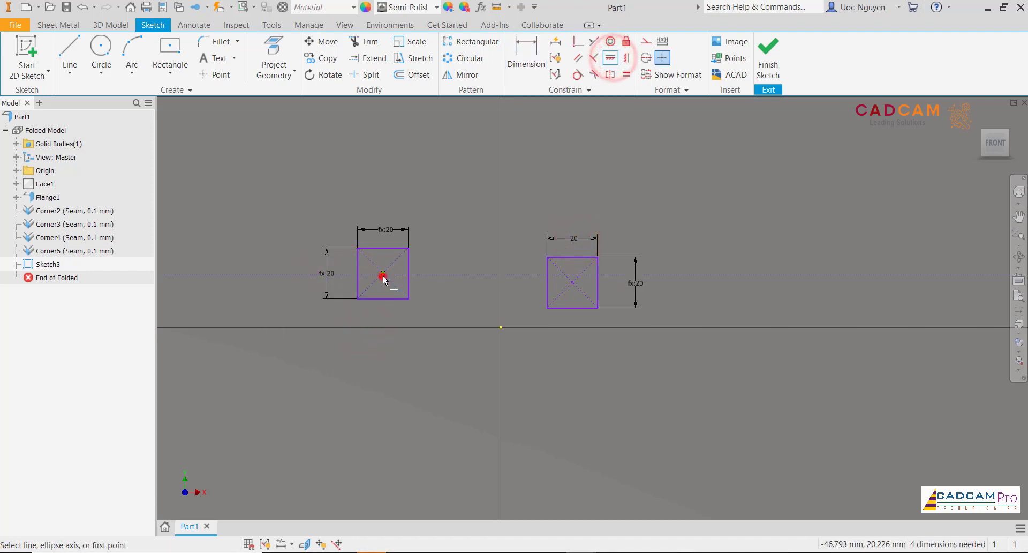
{"action": "left_click", "coordinate": [572, 282]}
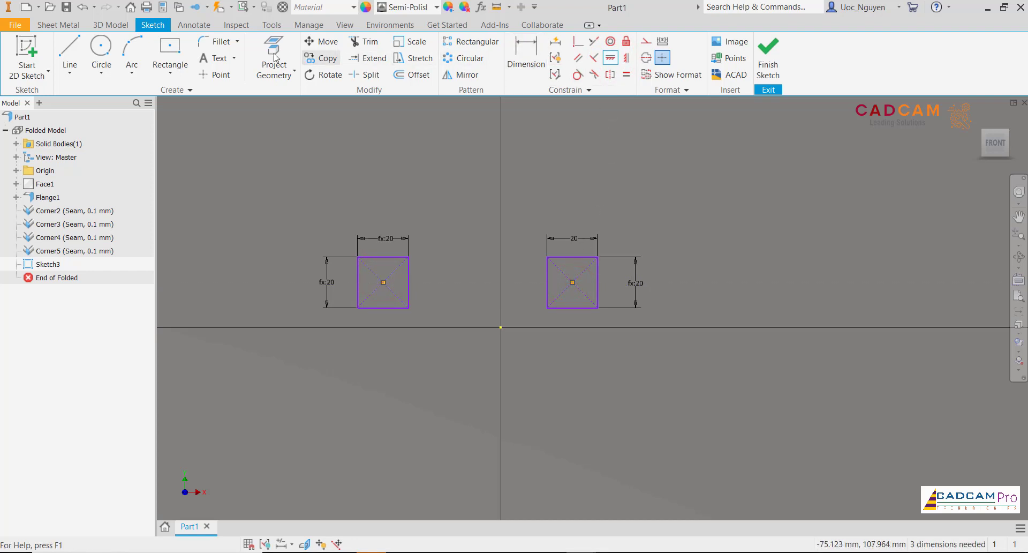
- Round all four corners of the right square with 4 mm fillets
{"action": "left_click", "coordinate": [213, 46]}
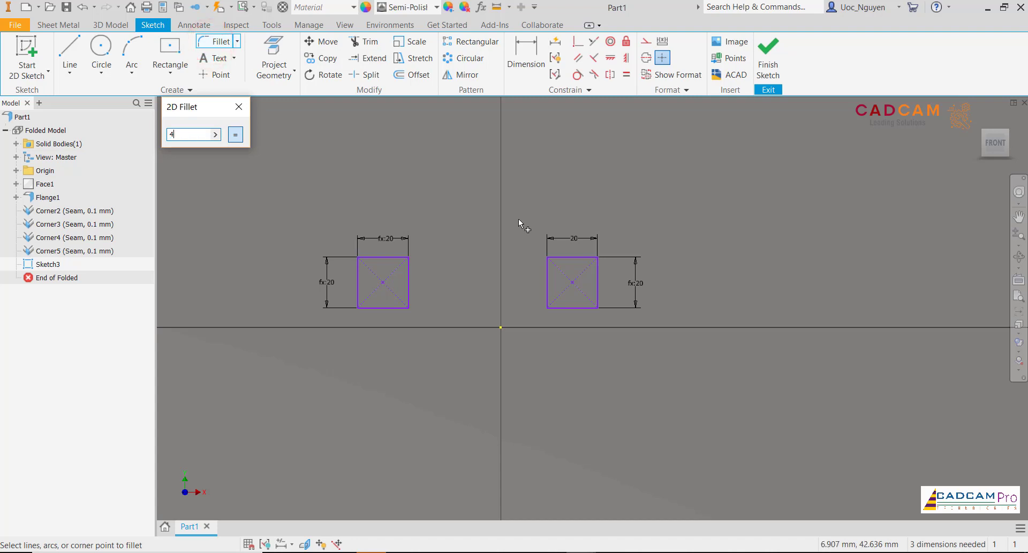
{"action": "left_click", "coordinate": [558, 258]}
{"action": "left_click", "coordinate": [546, 270]}
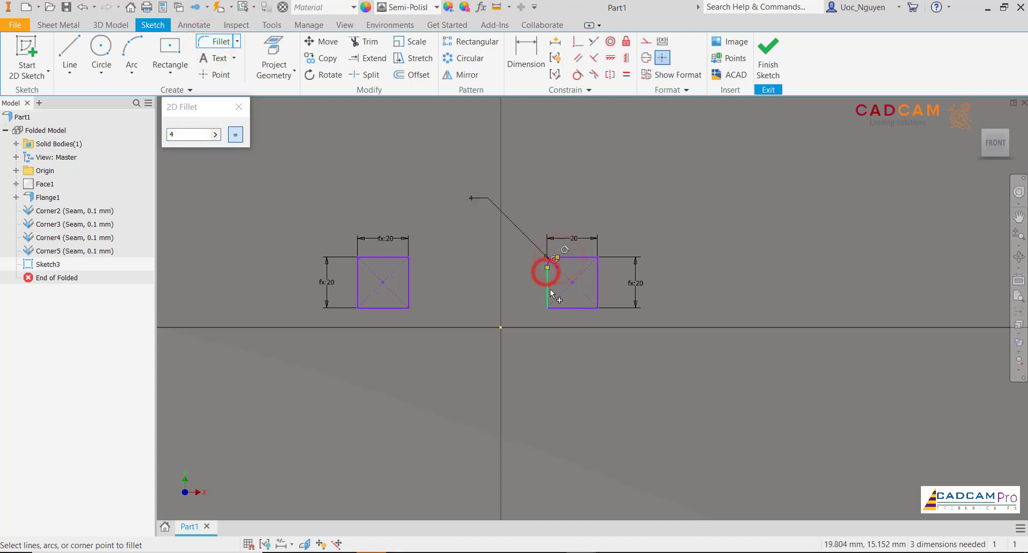
{"action": "left_click", "coordinate": [564, 306]}
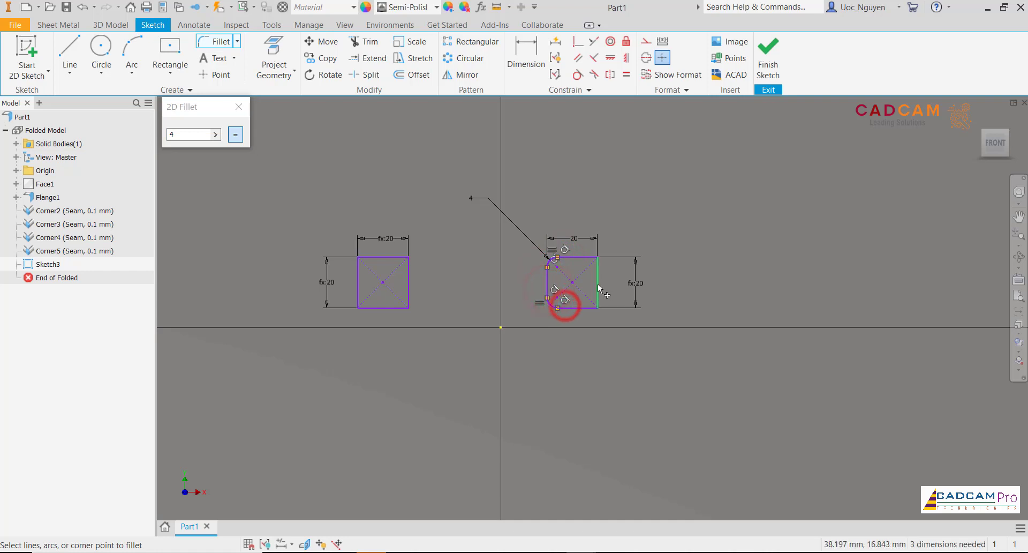
{"action": "left_click", "coordinate": [582, 307]}
{"action": "left_click", "coordinate": [577, 258]}
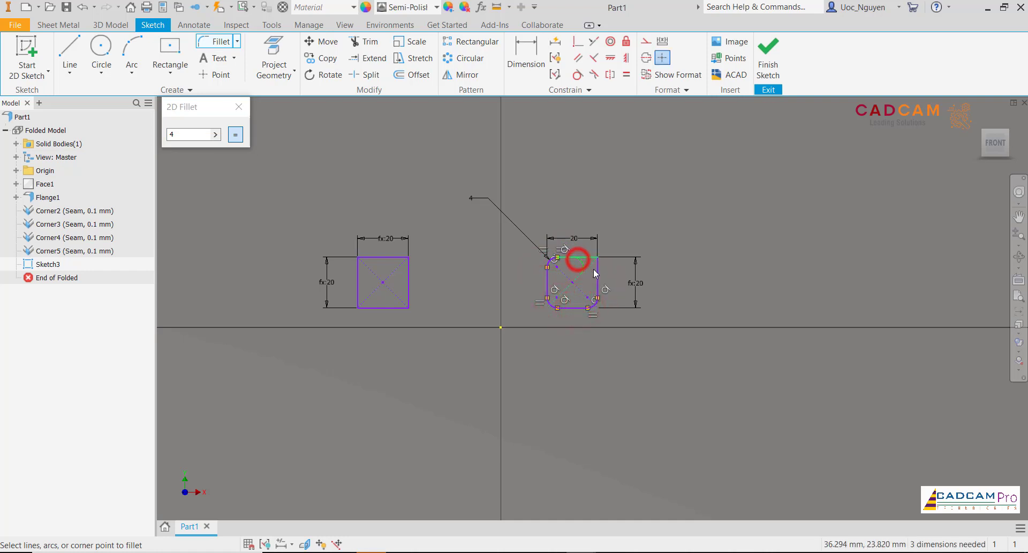
{"action": "left_click", "coordinate": [596, 270]}
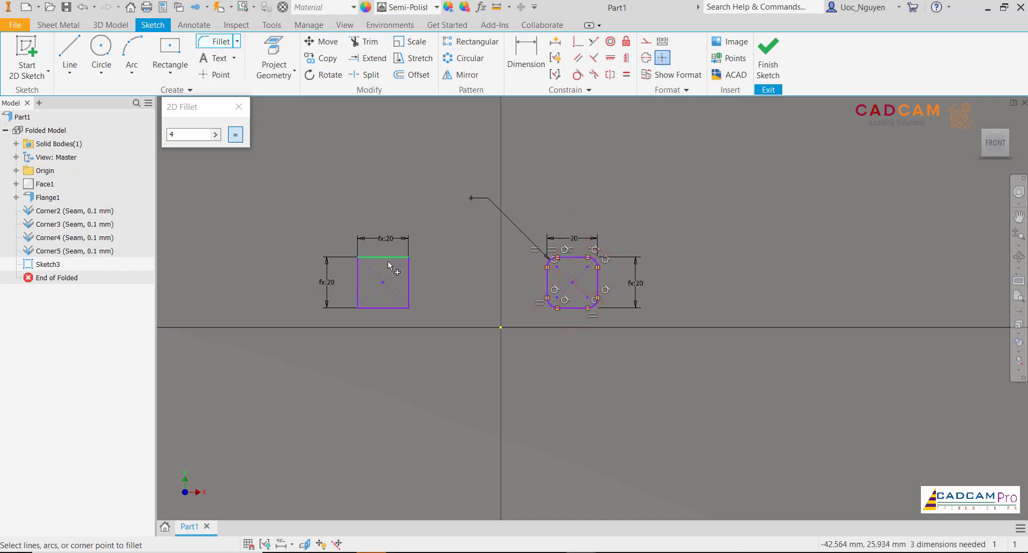
{"action": "key", "text": "Escape"}
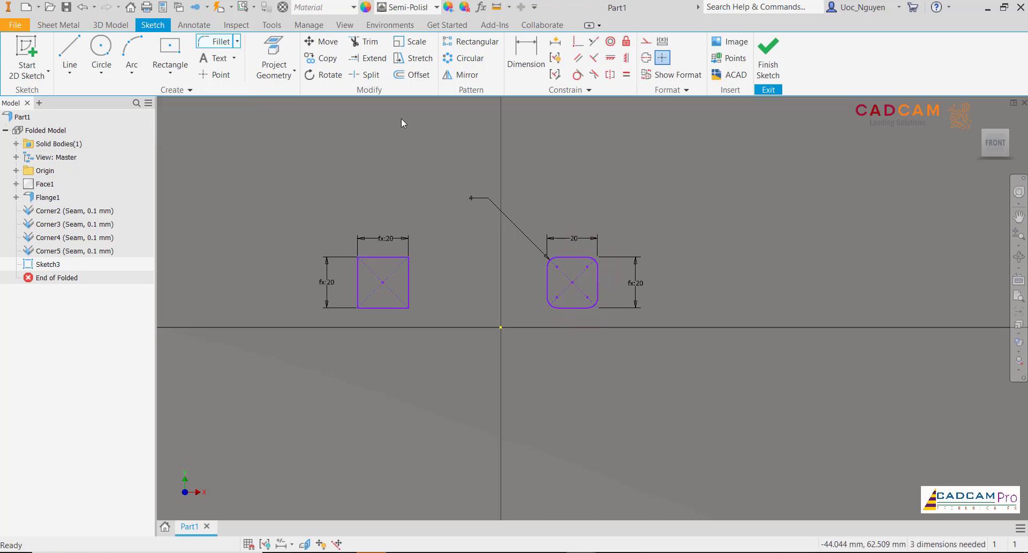
- Round all four corners of the left square with 4 mm fillets and finish the Fillet command
{"action": "left_click", "coordinate": [206, 41]}
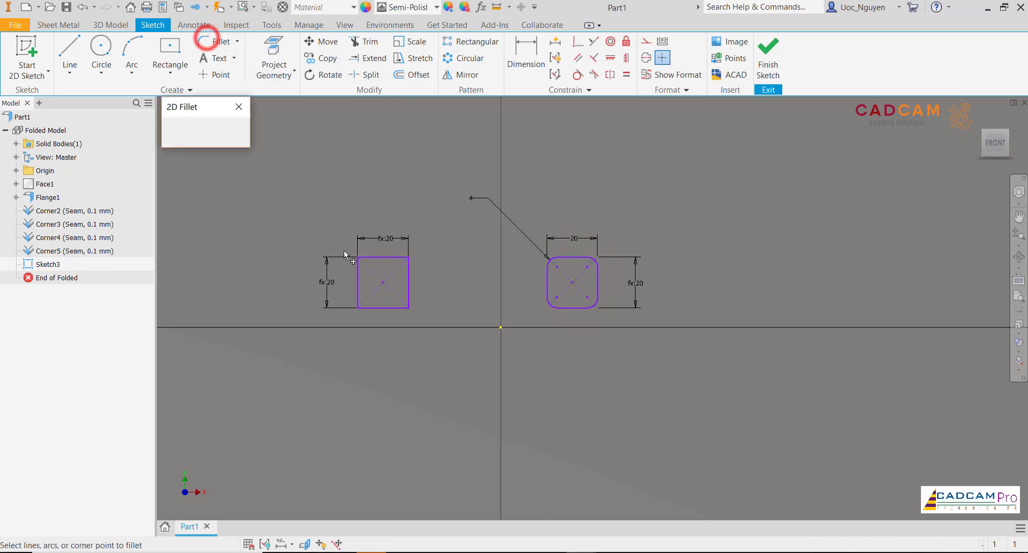
{"action": "left_click", "coordinate": [372, 257]}
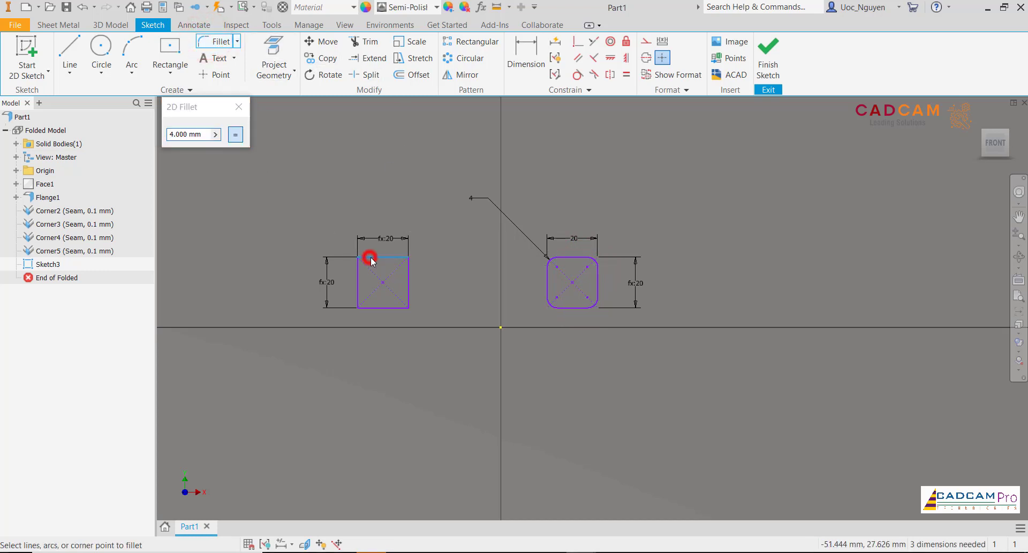
{"action": "left_click", "coordinate": [203, 136]}
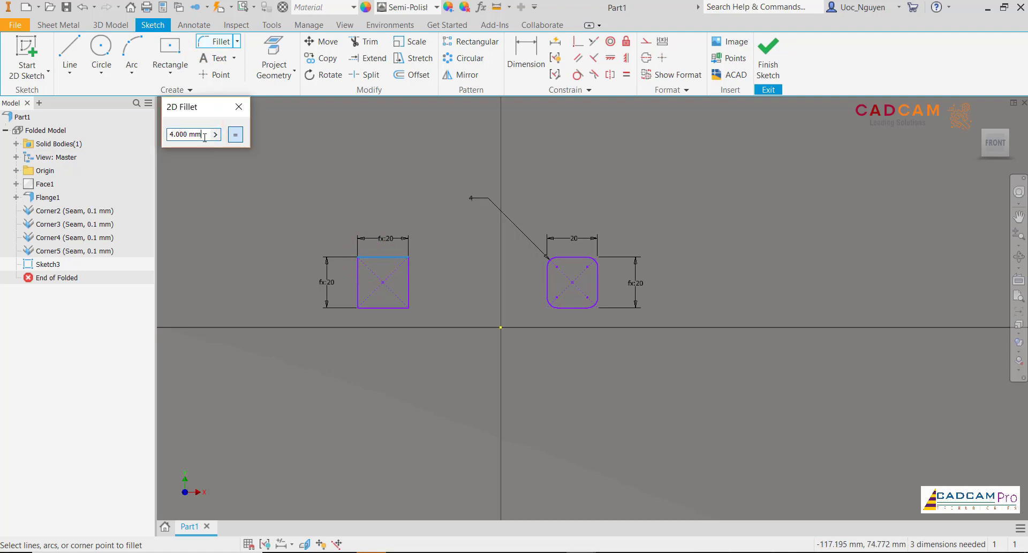
{"action": "left_click", "coordinate": [215, 134]}
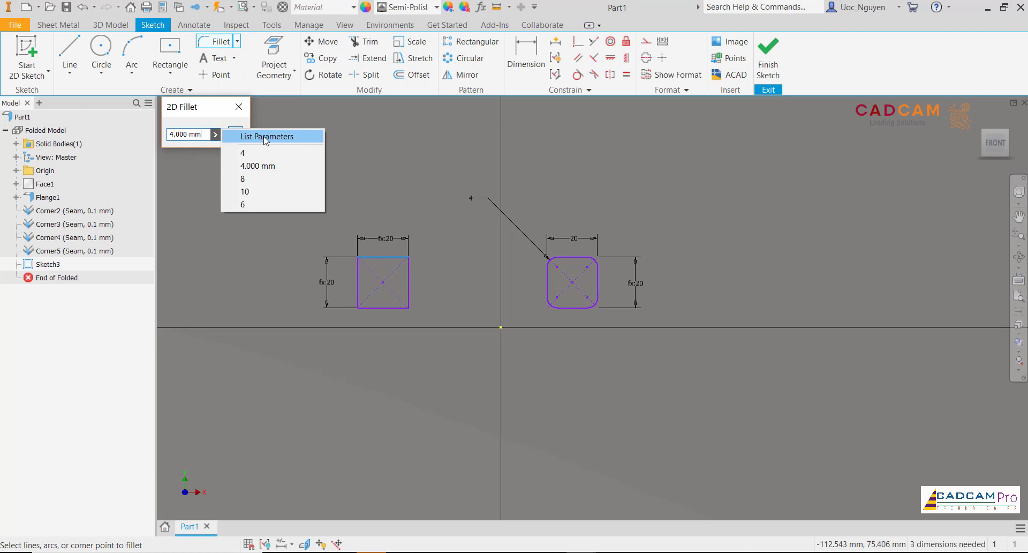
{"action": "left_click", "coordinate": [242, 153]}
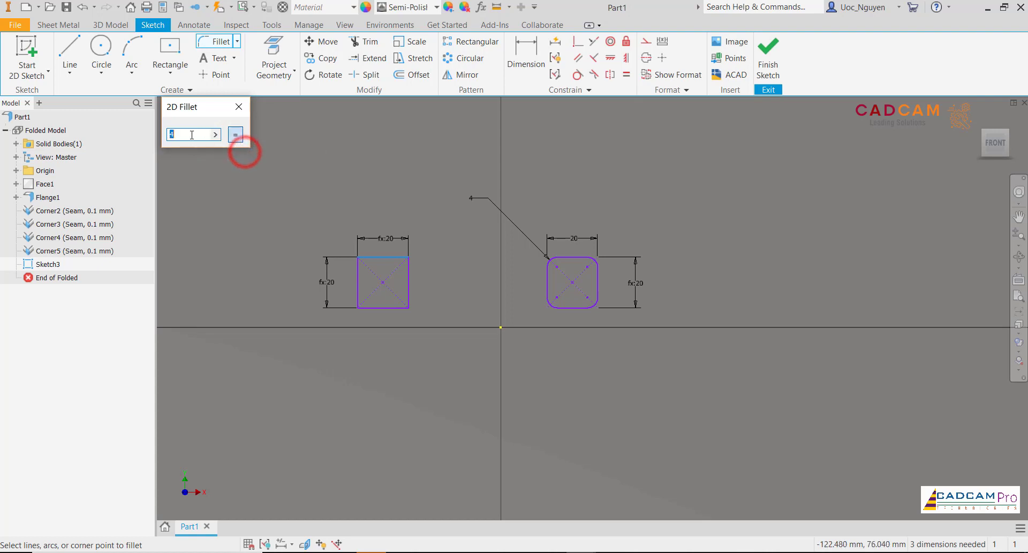
{"action": "left_click", "coordinate": [191, 135]}
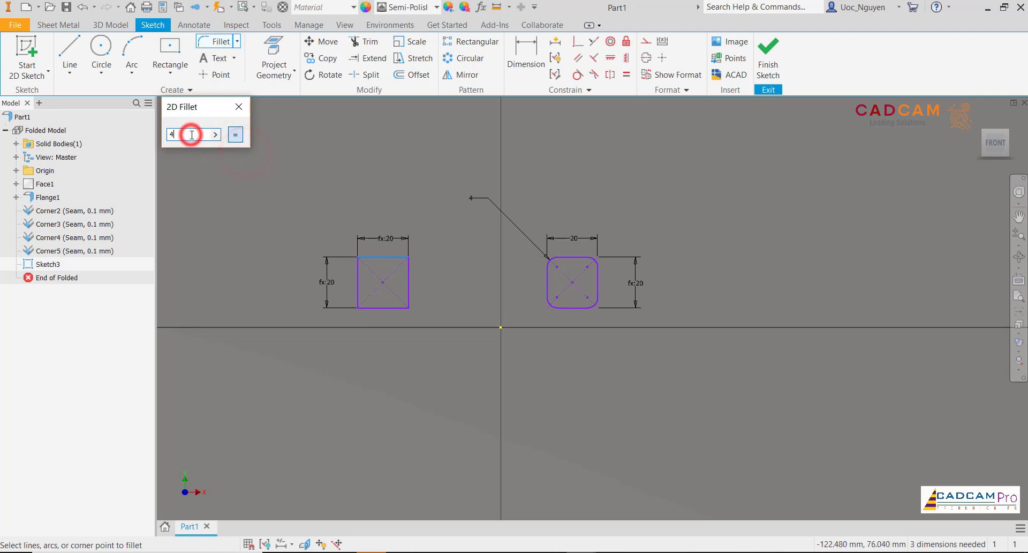
{"action": "left_click", "coordinate": [356, 275]}
{"action": "left_click", "coordinate": [370, 307]}
{"action": "left_click", "coordinate": [358, 296]}
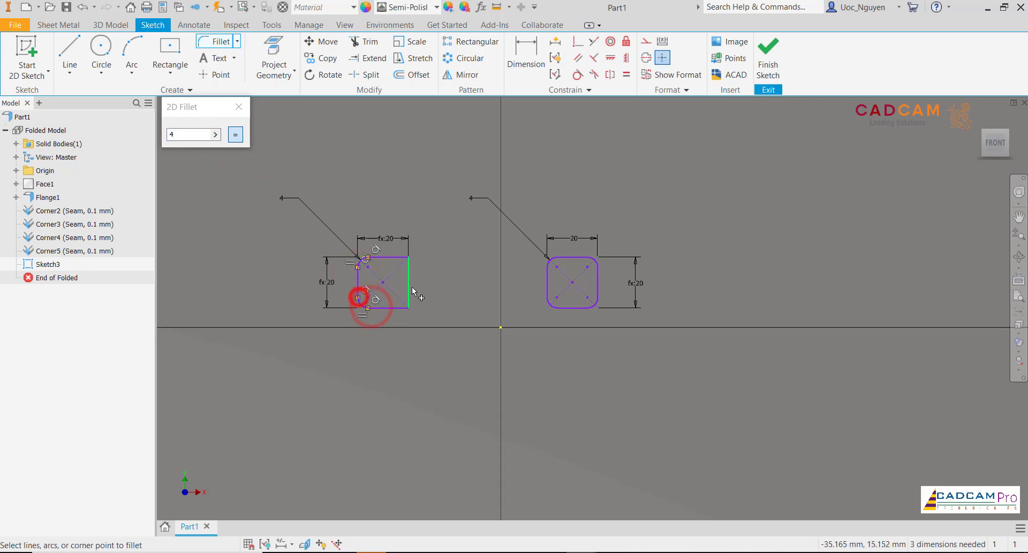
{"action": "left_click", "coordinate": [409, 285]}
{"action": "left_click", "coordinate": [399, 308]}
{"action": "left_click", "coordinate": [390, 259]}
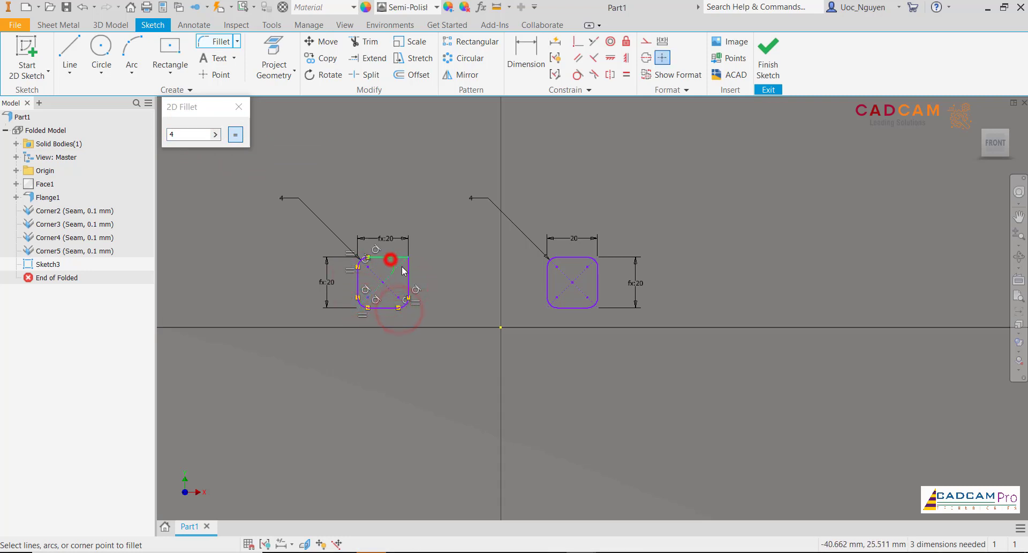
{"action": "left_click", "coordinate": [408, 269]}
{"action": "key", "text": "Escape"}
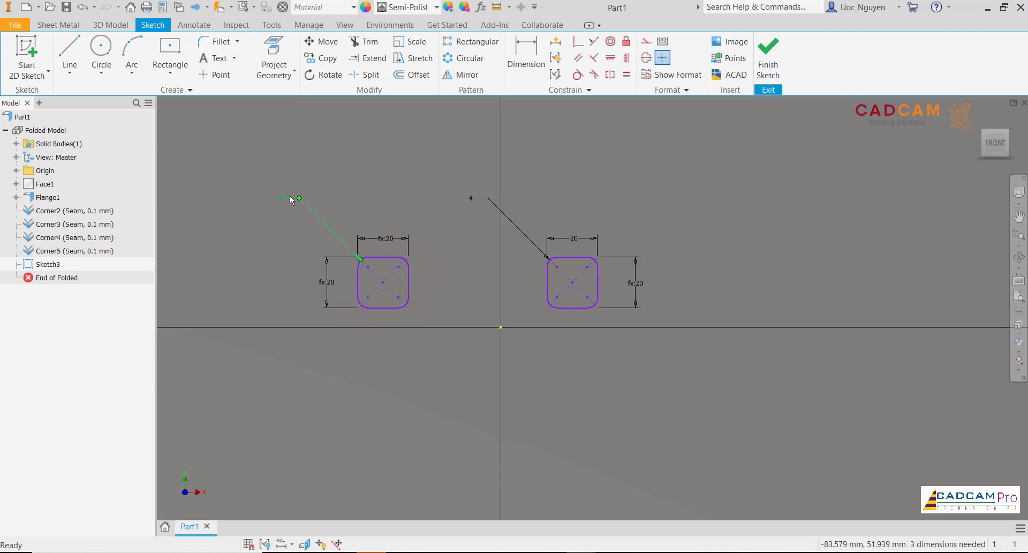
- Link the left square's corner radius to the right square's 4 mm fillet dimension
{"action": "double_click", "coordinate": [287, 197]}
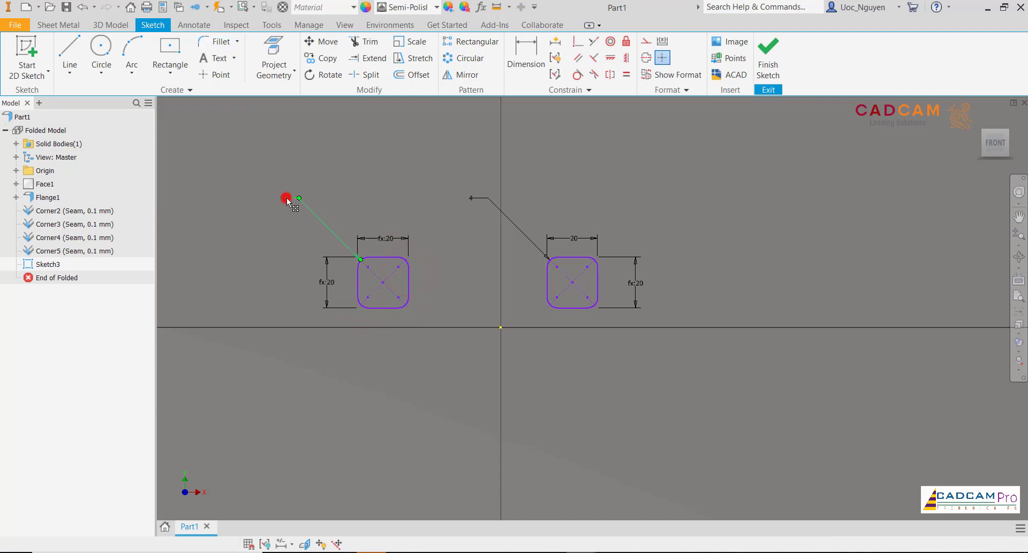
{"action": "left_click", "coordinate": [474, 199]}
{"action": "left_click", "coordinate": [332, 247]}
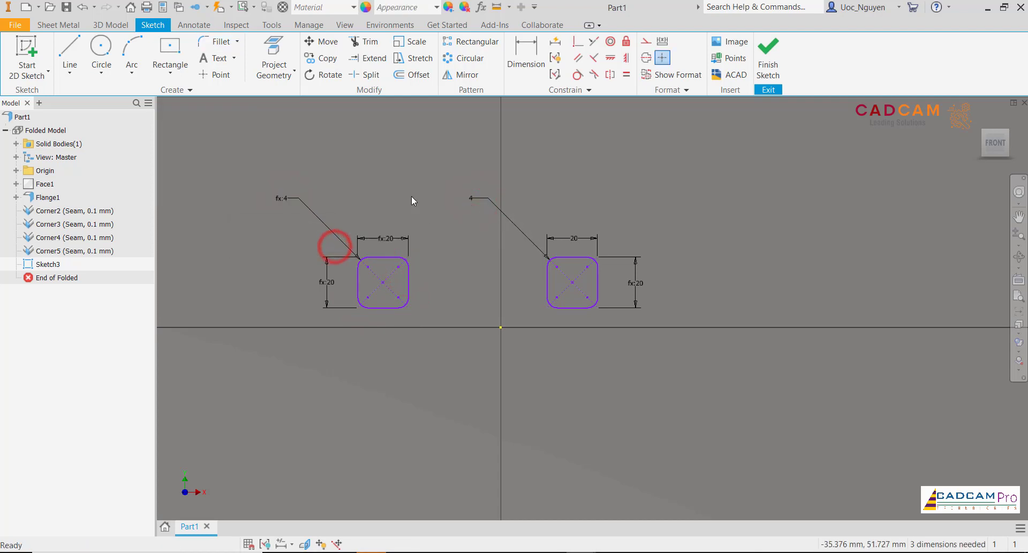
- Draw a line between the centre points of the two squares and convert it to construction geometry
{"action": "scroll", "coordinate": [411, 195], "scroll_direction": "down", "scroll_amount": 5}
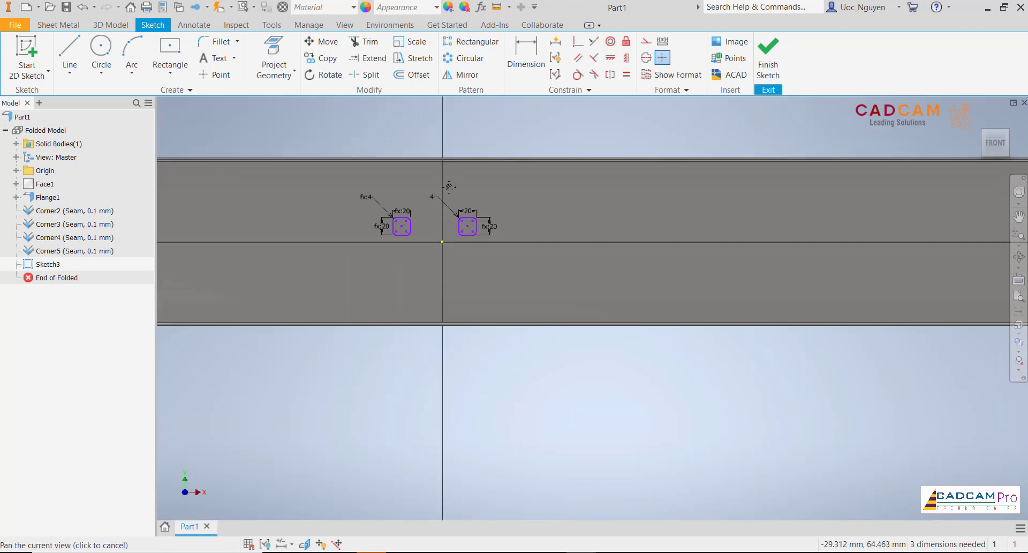
{"action": "middle_click_drag", "start_coordinate": [449, 187], "coordinate": [456, 187]}
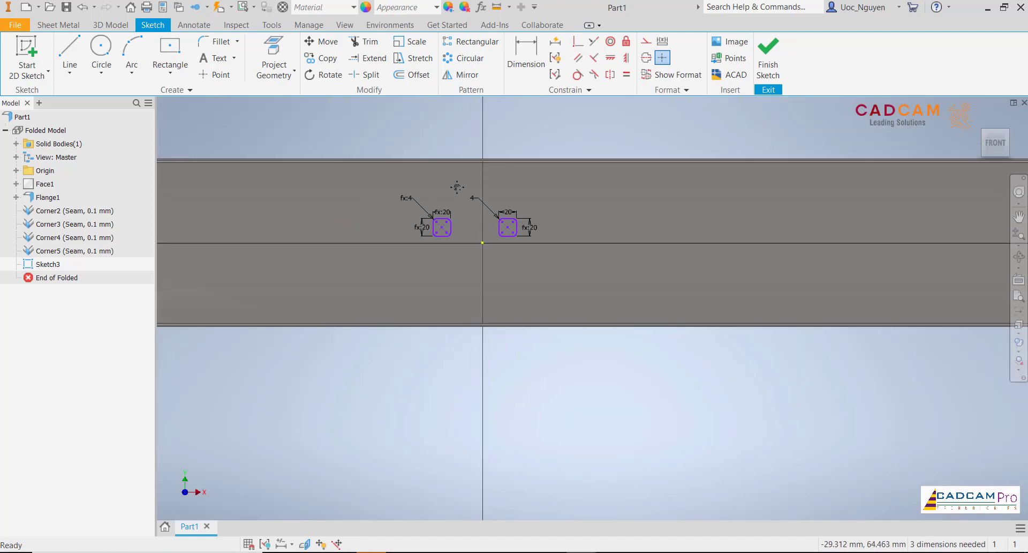
{"action": "scroll", "coordinate": [457, 187], "scroll_direction": "up", "scroll_amount": 3}
{"action": "left_click", "coordinate": [514, 59]}
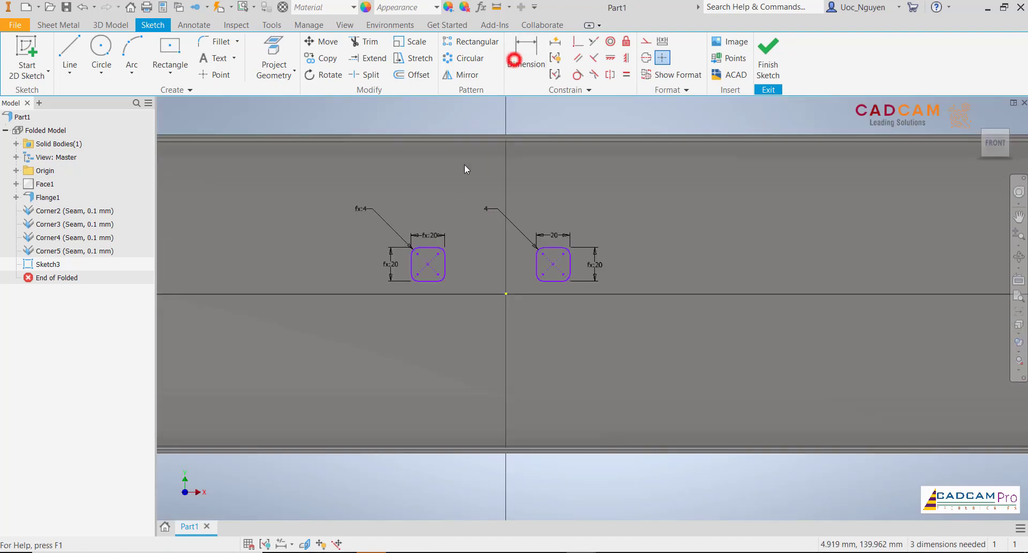
{"action": "scroll", "coordinate": [445, 199], "scroll_direction": "up", "scroll_amount": 1}
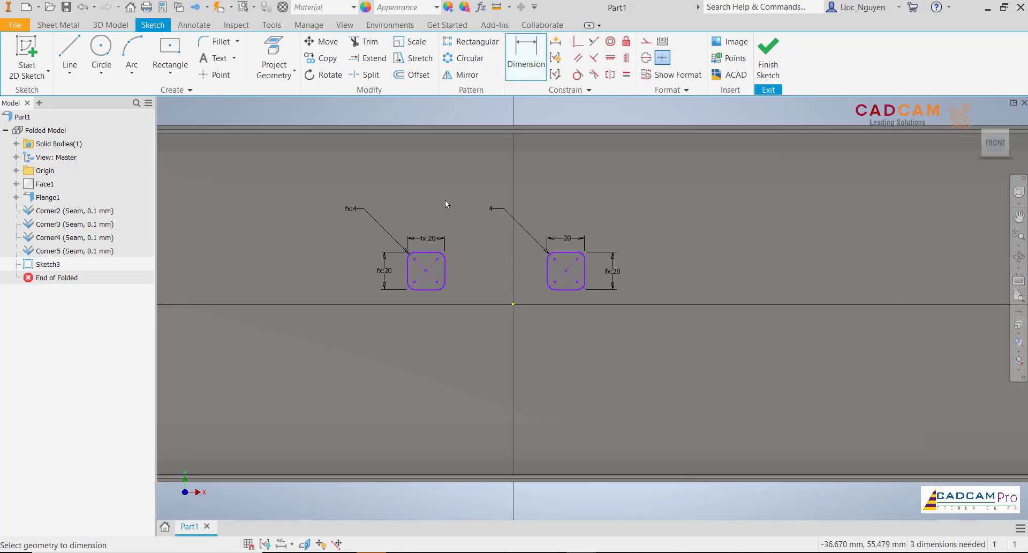
{"action": "left_click", "coordinate": [69, 46]}
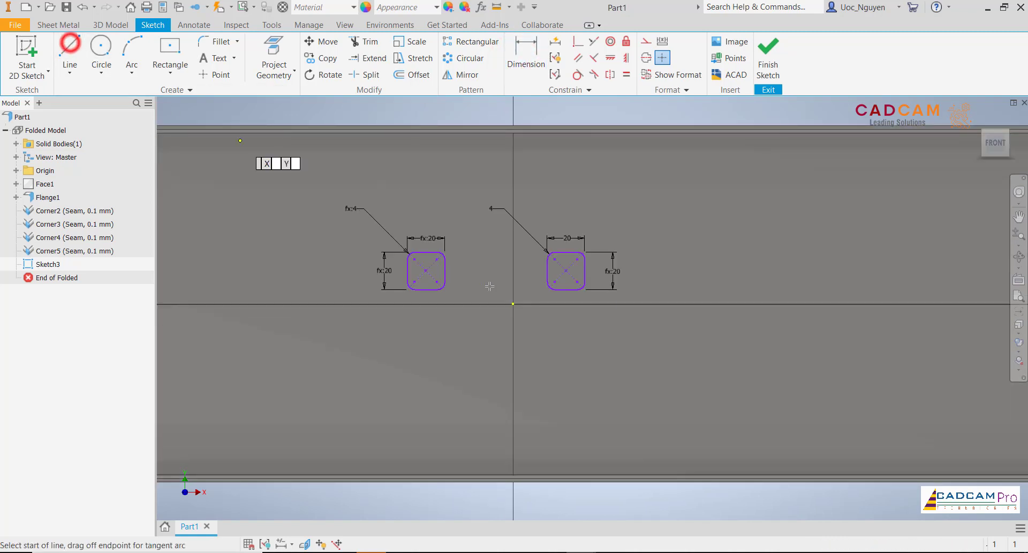
{"action": "left_click", "coordinate": [426, 271]}
{"action": "left_click", "coordinate": [567, 269]}
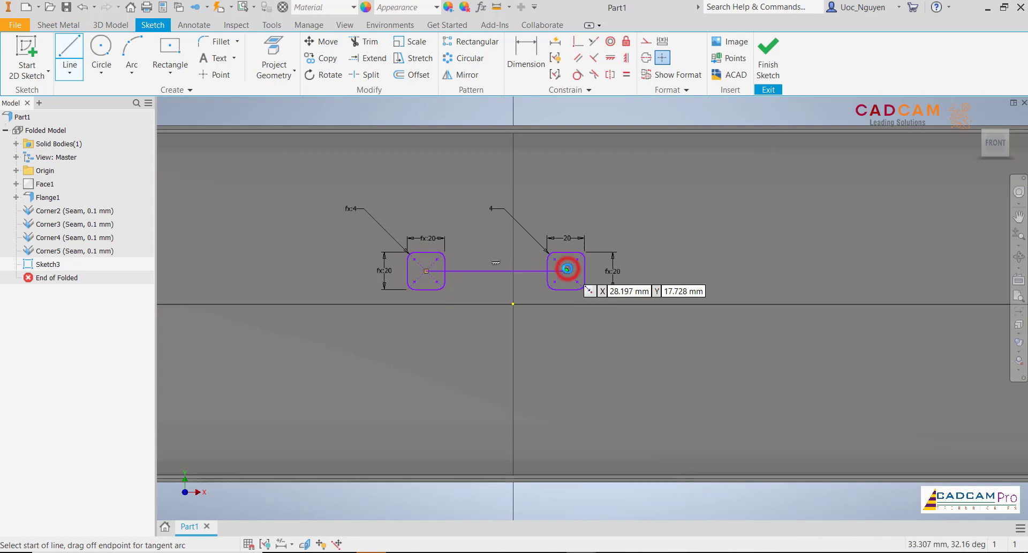
{"action": "key", "text": "Escape"}
{"action": "right_click", "coordinate": [537, 273]}
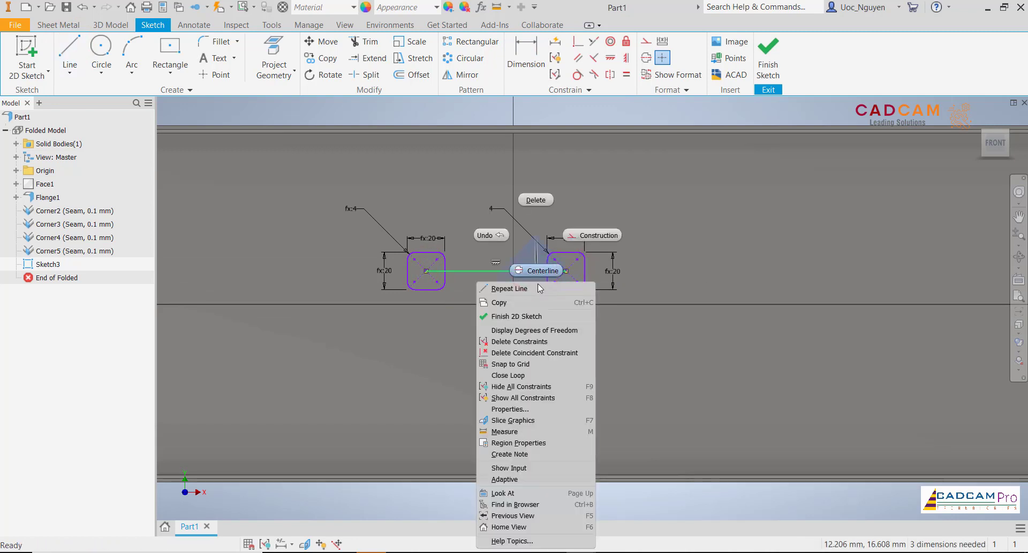
{"action": "left_click", "coordinate": [581, 236]}
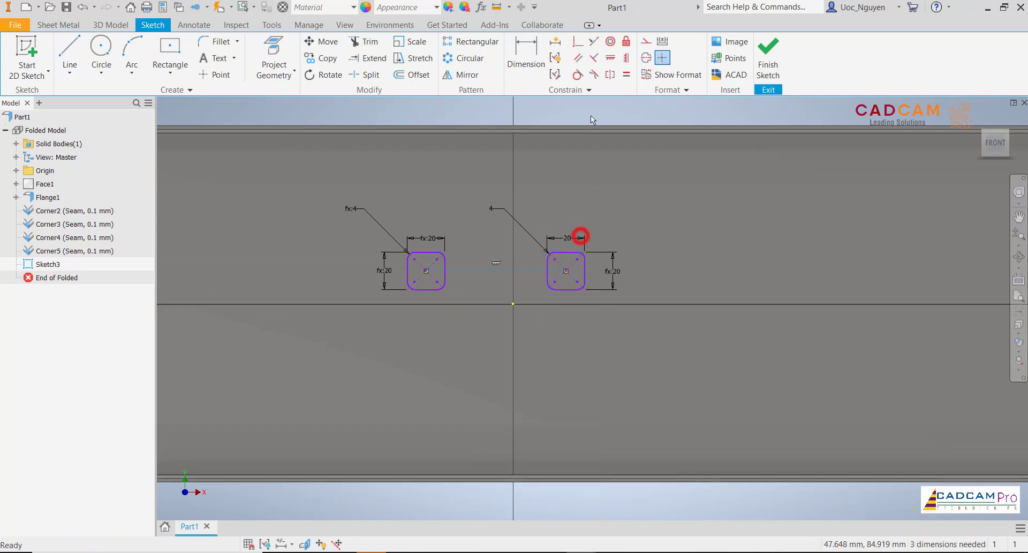
- Align the construction line's midpoint with the sketch origin using a vertical constraint
{"action": "left_click", "coordinate": [626, 57]}
{"action": "left_click", "coordinate": [497, 270]}
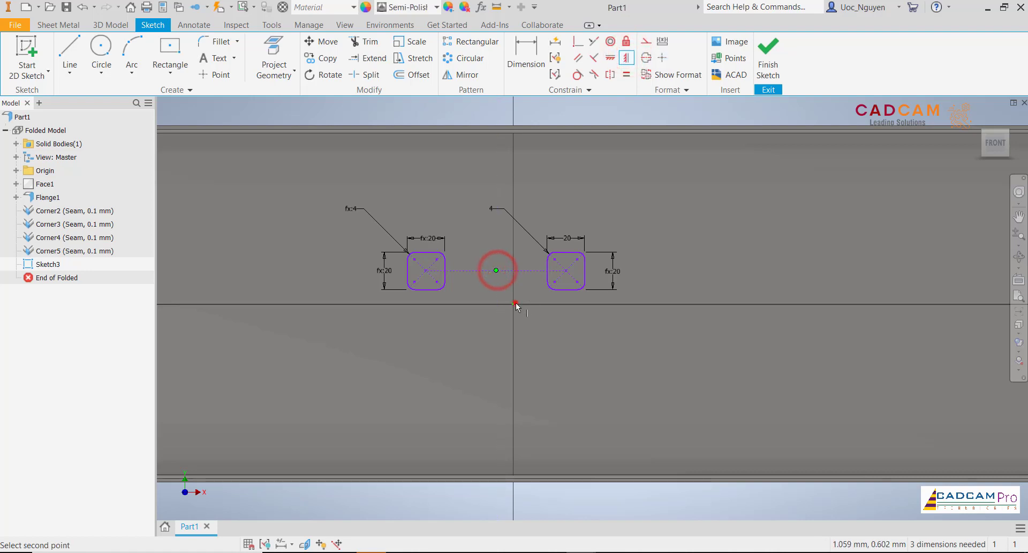
{"action": "left_click", "coordinate": [514, 304]}
{"action": "scroll", "coordinate": [497, 311], "scroll_direction": "down", "scroll_amount": 3}
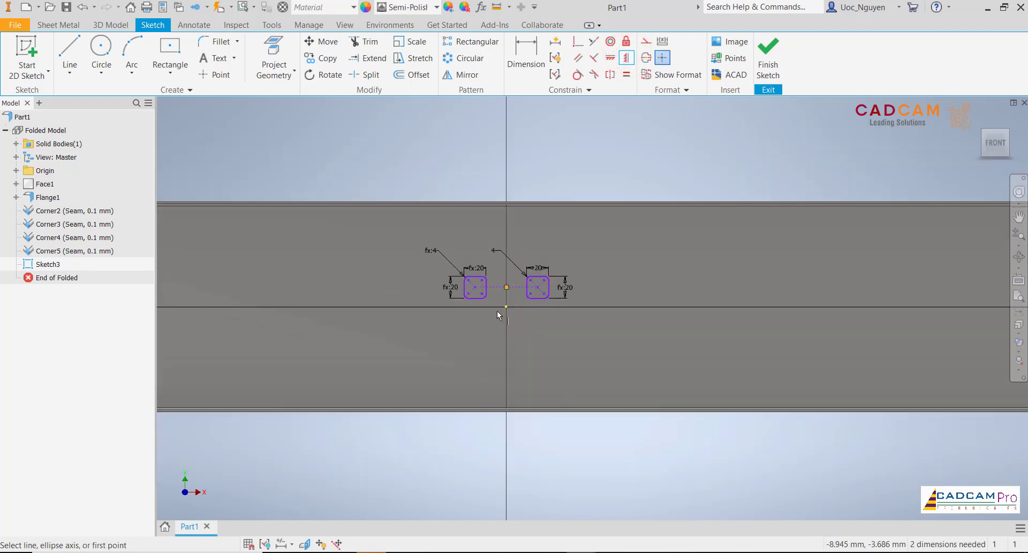
{"action": "key", "text": "Escape"}
- Dimension the horizontal distance between the two squares' centre points and set it to 1250 mm
{"action": "left_click", "coordinate": [528, 48]}
{"action": "scroll", "coordinate": [536, 297], "scroll_direction": "up", "scroll_amount": 3}
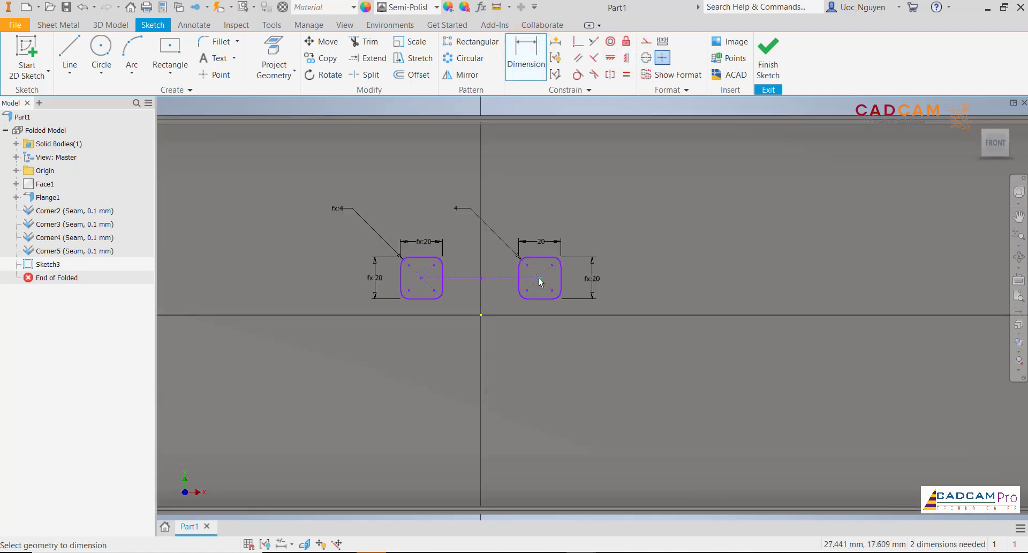
{"action": "left_click", "coordinate": [539, 278]}
{"action": "left_click", "coordinate": [422, 278]}
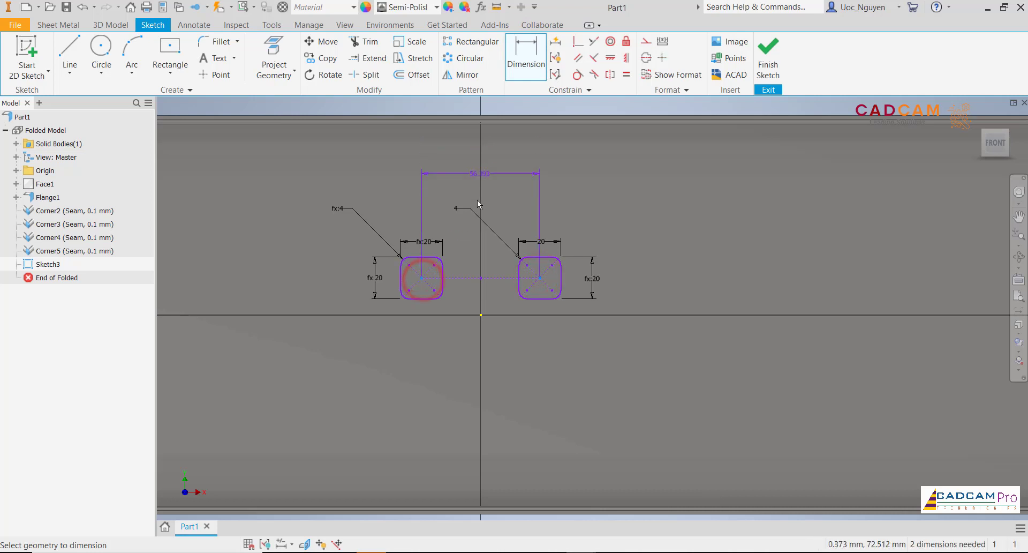
{"action": "scroll", "coordinate": [482, 182], "scroll_direction": "down", "scroll_amount": 3}
{"action": "left_click", "coordinate": [485, 142]}
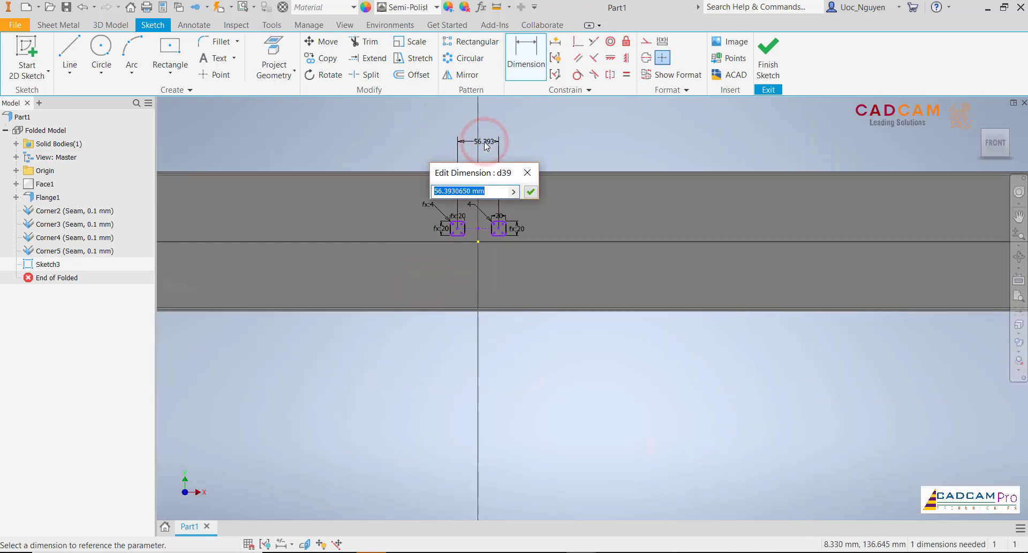
{"action": "type", "text": "1250"}
{"action": "key", "text": "Return"}
{"action": "scroll", "coordinate": [486, 213], "scroll_direction": "down", "scroll_amount": 5}
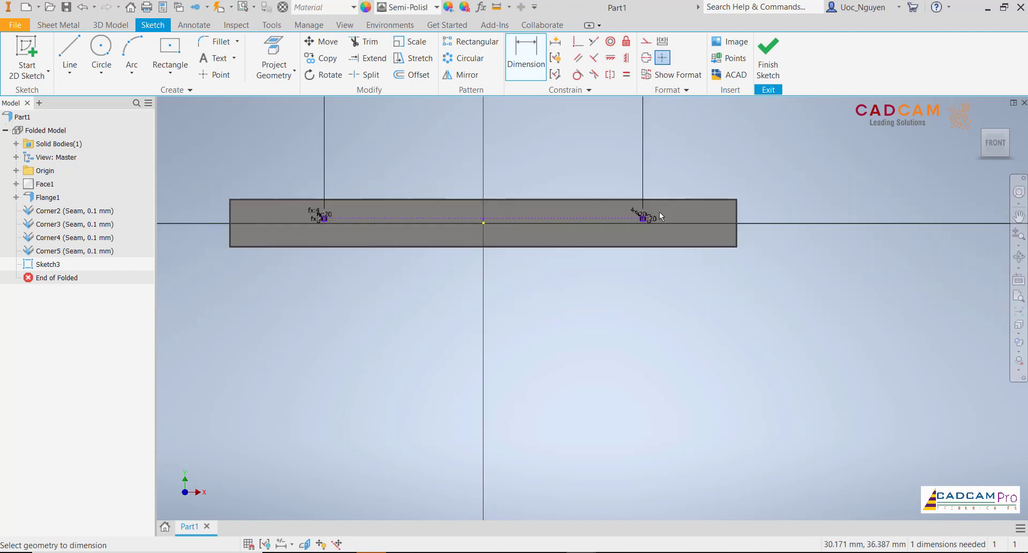
- Reposition the far-off 1250 mm dimension so that it sits just above the tray
{"action": "scroll", "coordinate": [696, 208], "scroll_direction": "up", "scroll_amount": 5}
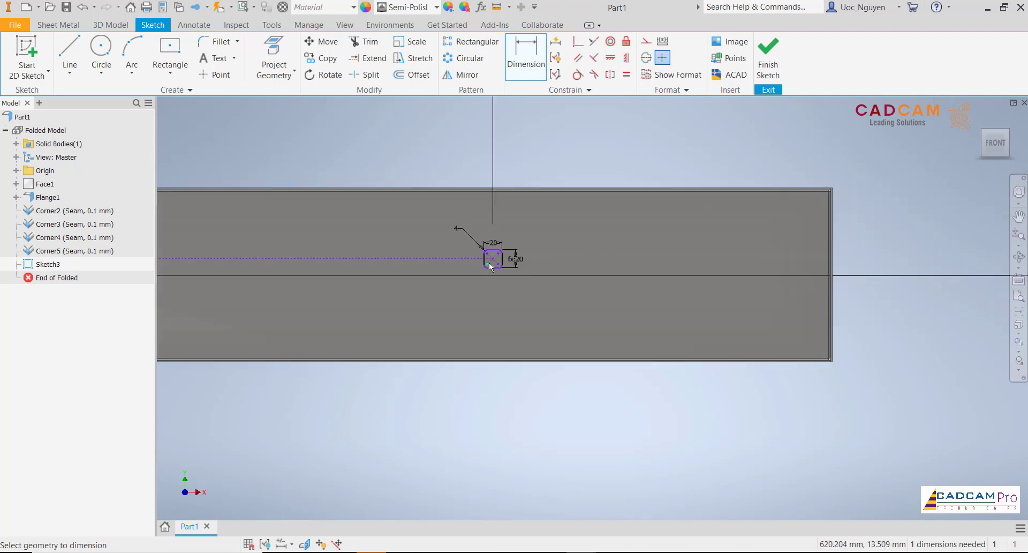
{"action": "scroll", "coordinate": [570, 167], "scroll_direction": "down", "scroll_amount": 2}
{"action": "middle_click_drag", "start_coordinate": [570, 167], "coordinate": [685, 286]}
{"action": "scroll", "coordinate": [685, 286], "scroll_direction": "down", "scroll_amount": 4}
{"action": "middle_click_drag", "start_coordinate": [612, 248], "coordinate": [596, 301]}
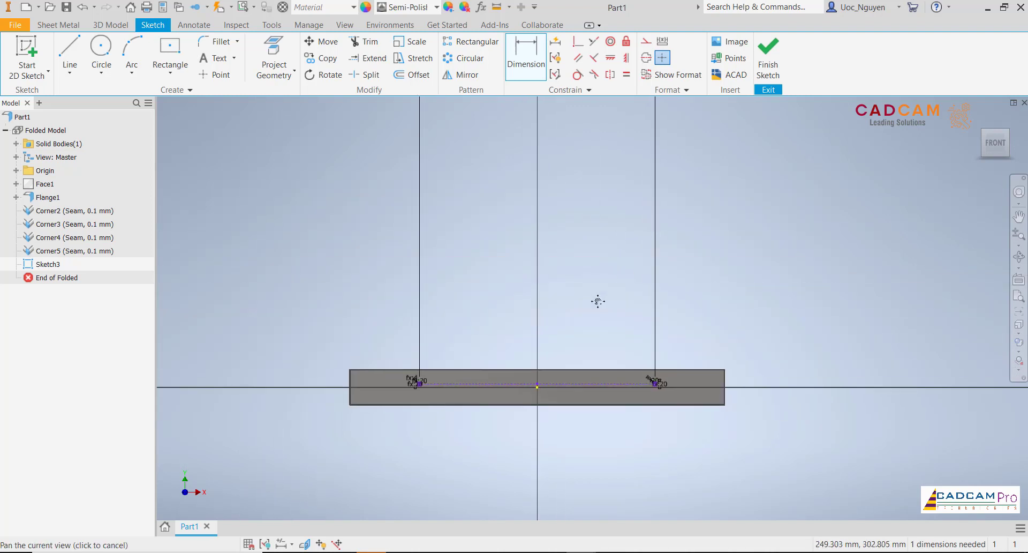
{"action": "scroll", "coordinate": [598, 300], "scroll_direction": "down", "scroll_amount": 4}
{"action": "left_click", "coordinate": [587, 158]}
{"action": "left_click_drag", "start_coordinate": [589, 247], "coordinate": [581, 313]}
{"action": "scroll", "coordinate": [613, 331], "scroll_direction": "up", "scroll_amount": 4}
{"action": "scroll", "coordinate": [608, 329], "scroll_direction": "up", "scroll_amount": 4}
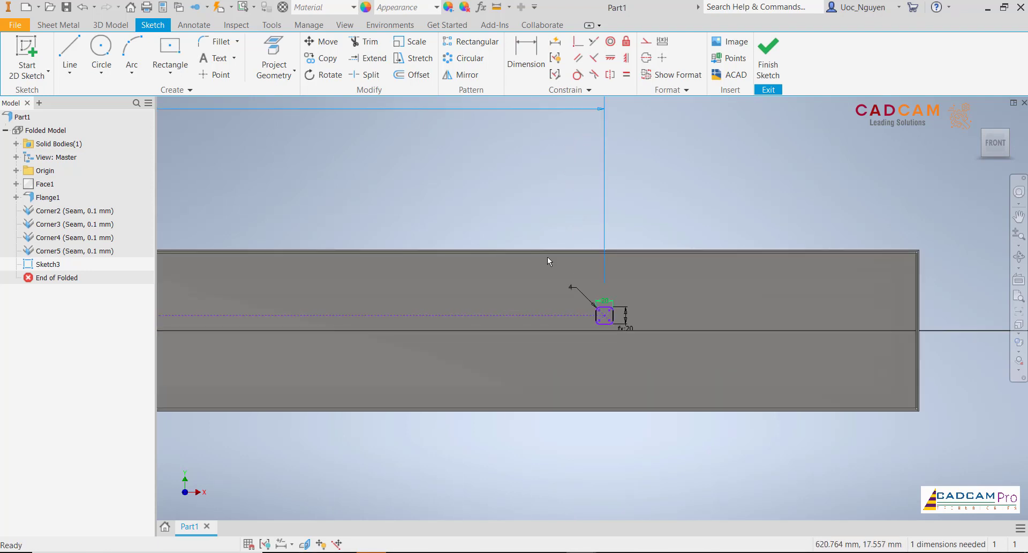
{"action": "left_click", "coordinate": [536, 226]}
{"action": "scroll", "coordinate": [536, 226], "scroll_direction": "down", "scroll_amount": 4}
{"action": "middle_click_drag", "start_coordinate": [486, 204], "coordinate": [563, 245]}
{"action": "left_click", "coordinate": [563, 245]}
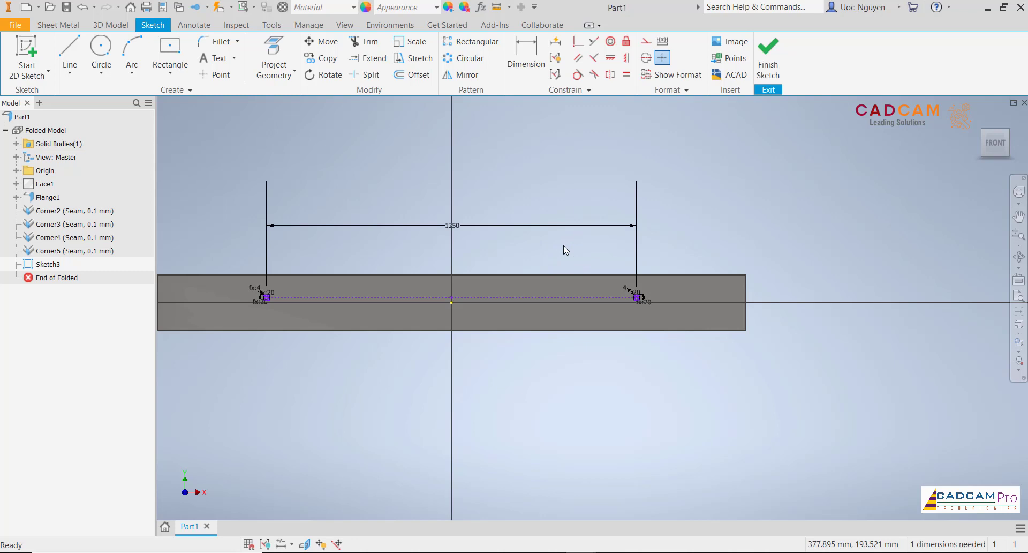
{"action": "left_click", "coordinate": [563, 245]}
- Dimension the right square's centre from the tray's lower edge at 143 mm and leave the Dimension command
{"action": "scroll", "coordinate": [670, 296], "scroll_direction": "up", "scroll_amount": 3}
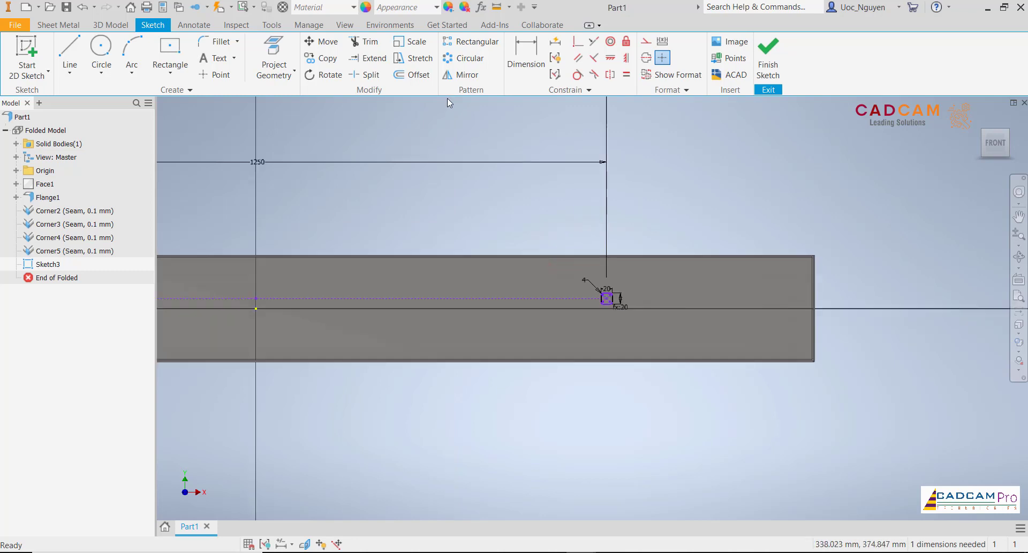
{"action": "left_click", "coordinate": [525, 56]}
{"action": "scroll", "coordinate": [666, 297], "scroll_direction": "up", "scroll_amount": 3}
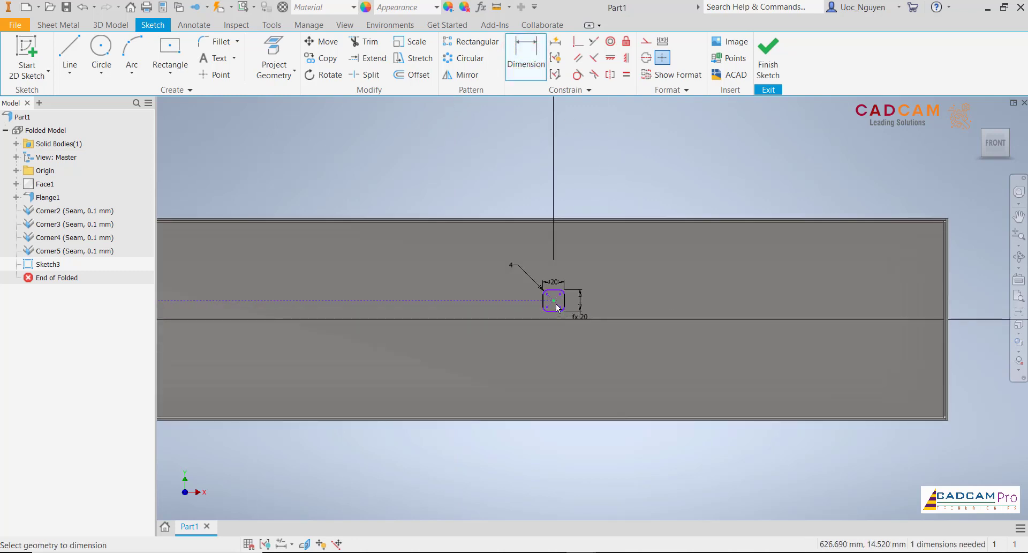
{"action": "scroll", "coordinate": [731, 348], "scroll_direction": "down", "scroll_amount": 3}
{"action": "scroll", "coordinate": [876, 390], "scroll_direction": "up", "scroll_amount": 4}
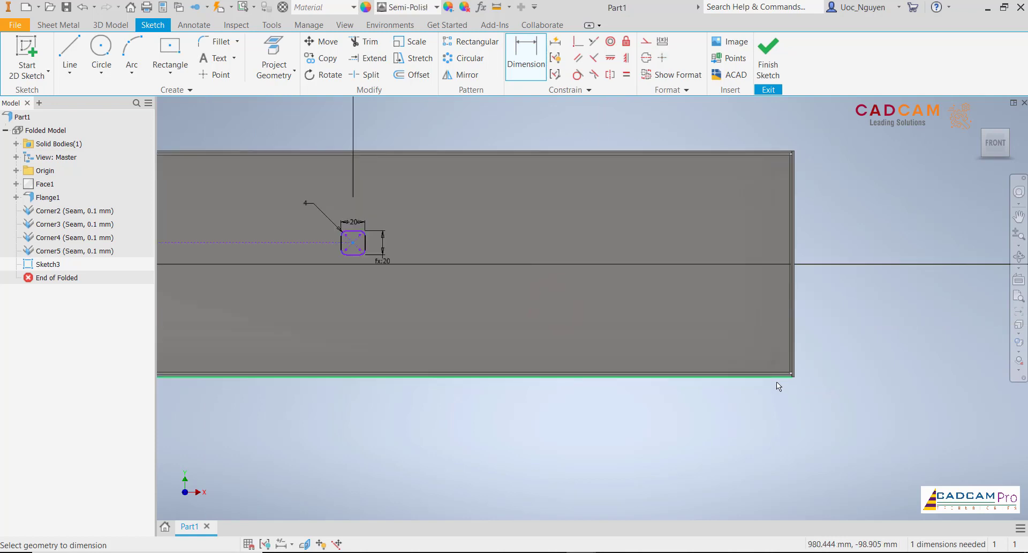
{"action": "left_click", "coordinate": [777, 381]}
{"action": "left_click", "coordinate": [871, 307]}
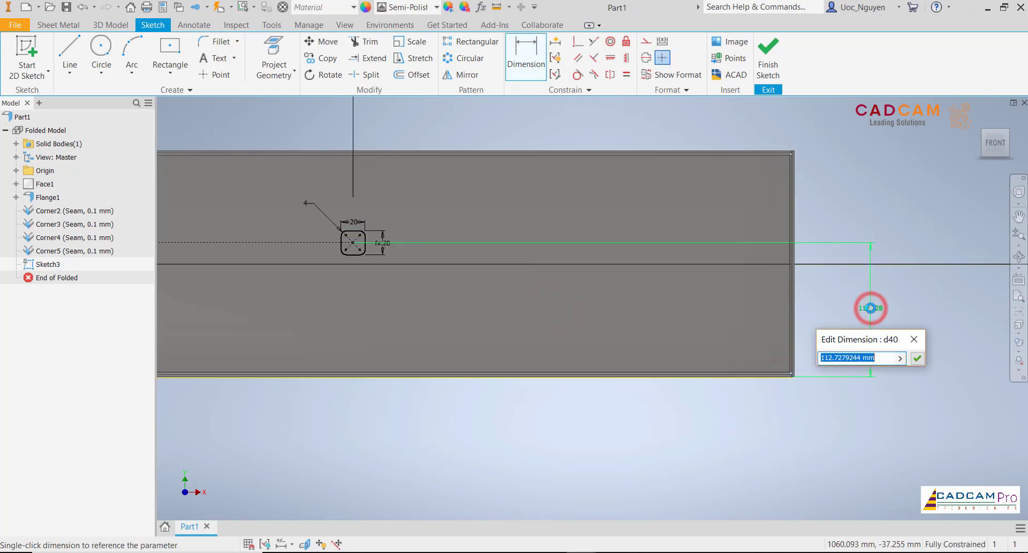
{"action": "type", "text": "143"}
{"action": "key", "text": "Return"}
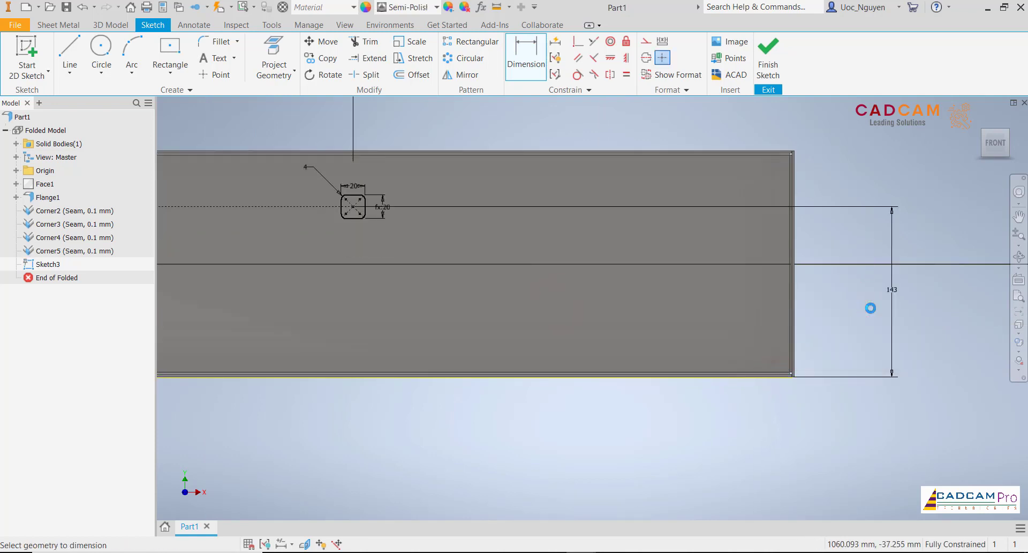
{"action": "scroll", "coordinate": [825, 303], "scroll_direction": "down", "scroll_amount": 4}
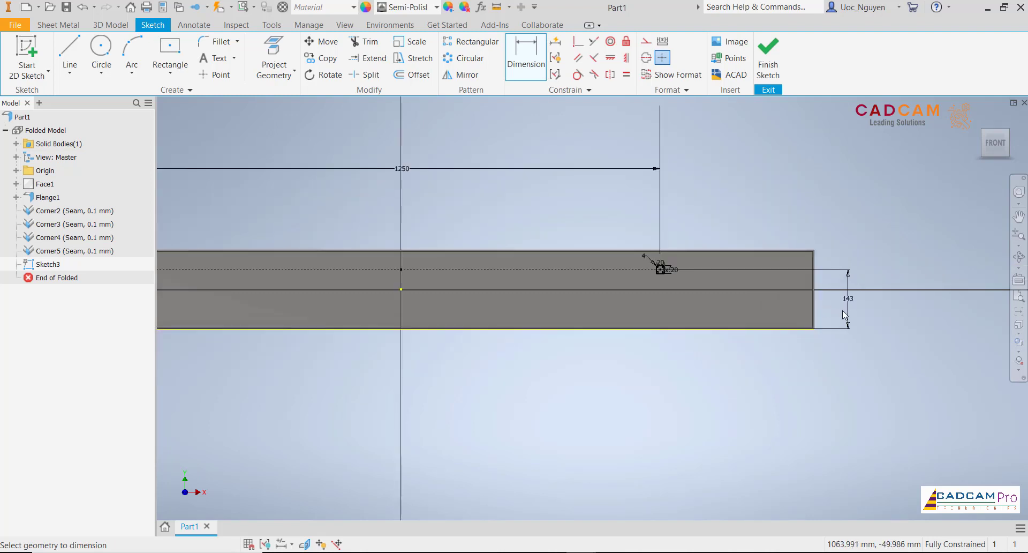
{"action": "scroll", "coordinate": [844, 314], "scroll_direction": "down", "scroll_amount": 2}
{"action": "key", "text": "Escape"}
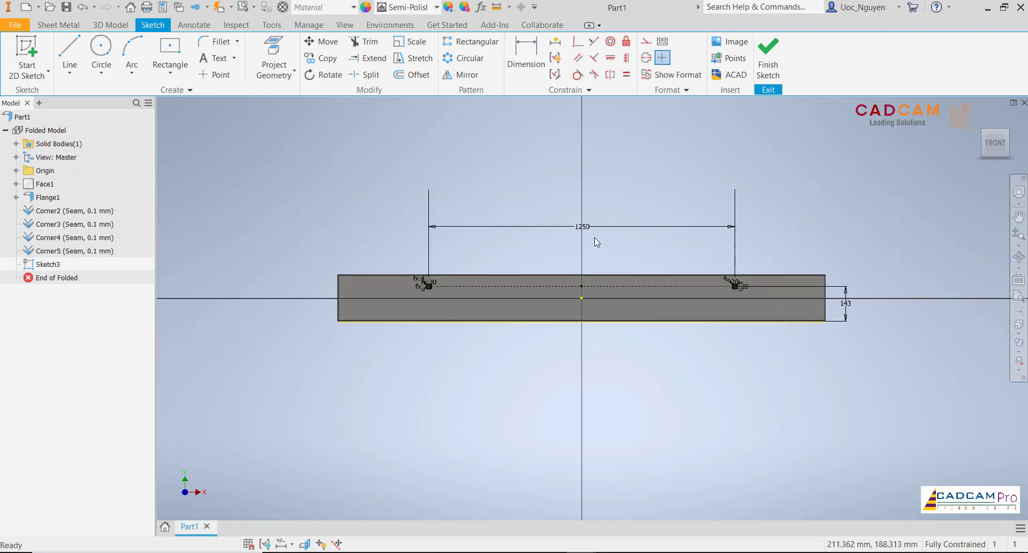
- Move the 1250 mm dimension closer to the tray's upper edge and finish the sketch
{"action": "left_click_drag", "start_coordinate": [583, 229], "coordinate": [585, 256]}
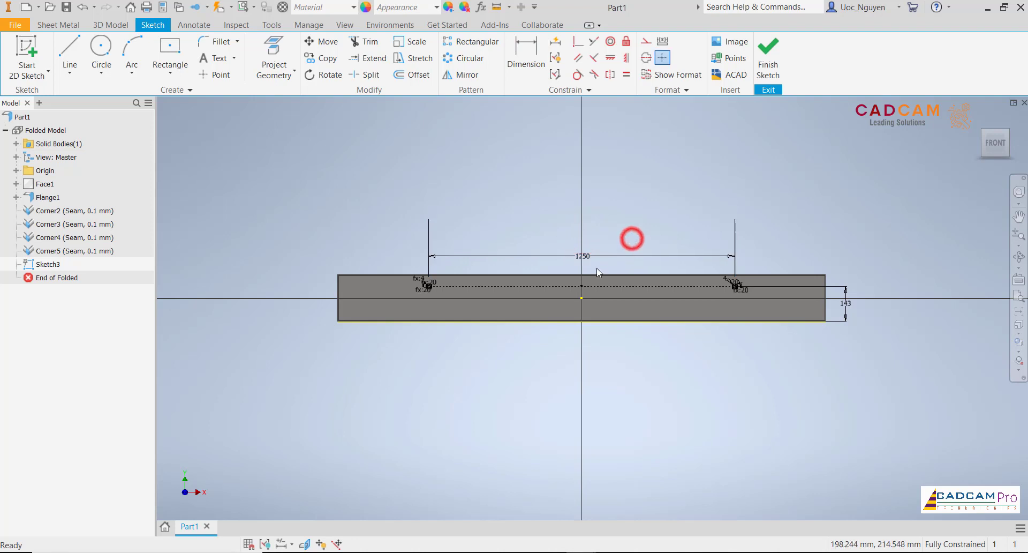
{"action": "scroll", "coordinate": [597, 268], "scroll_direction": "up", "scroll_amount": 3}
{"action": "middle_click_drag", "start_coordinate": [610, 254], "coordinate": [619, 250]}
{"action": "left_click", "coordinate": [629, 207]}
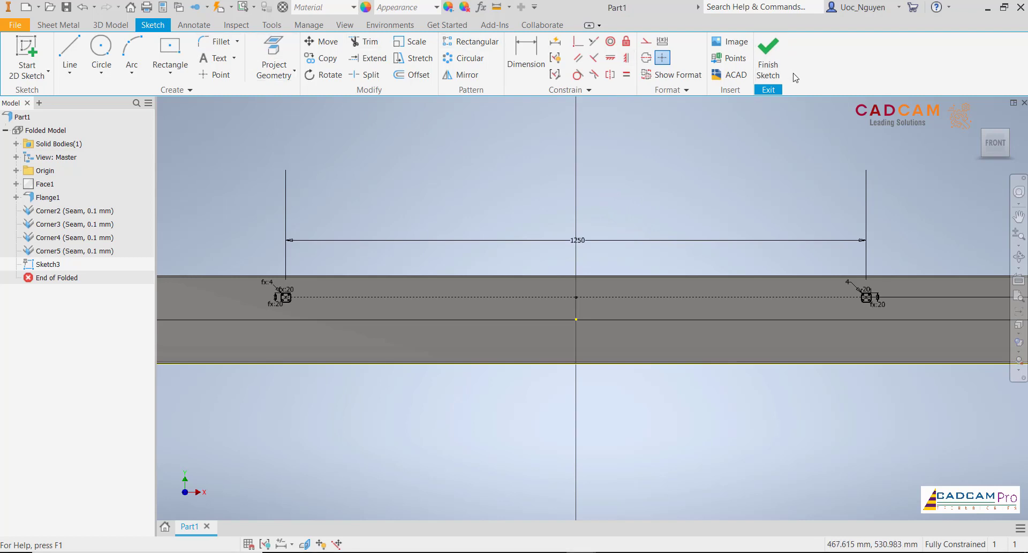
{"action": "left_click", "coordinate": [766, 67]}
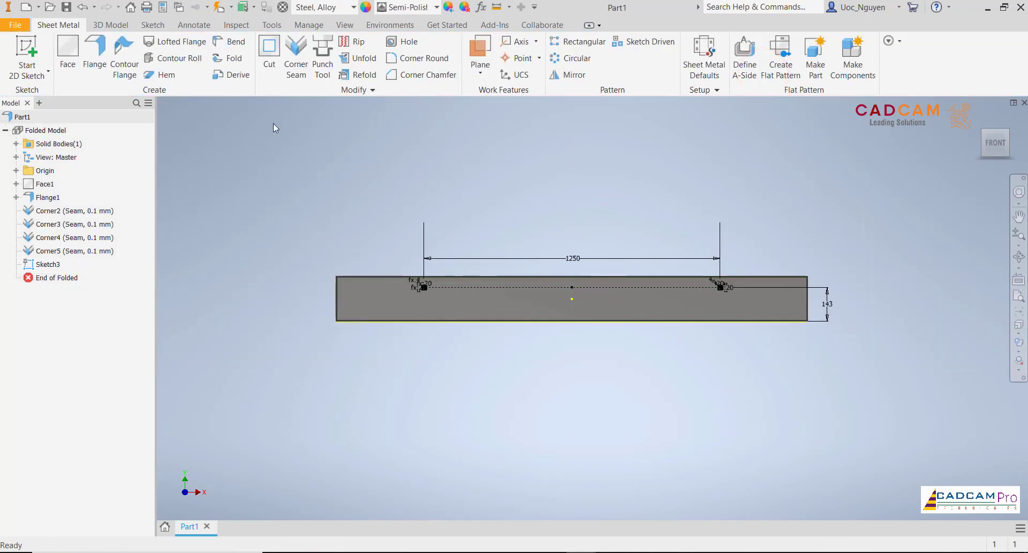
- Open the part's parameters and look through the sheet metal and model parameters down to d40
{"action": "left_click", "coordinate": [315, 30]}
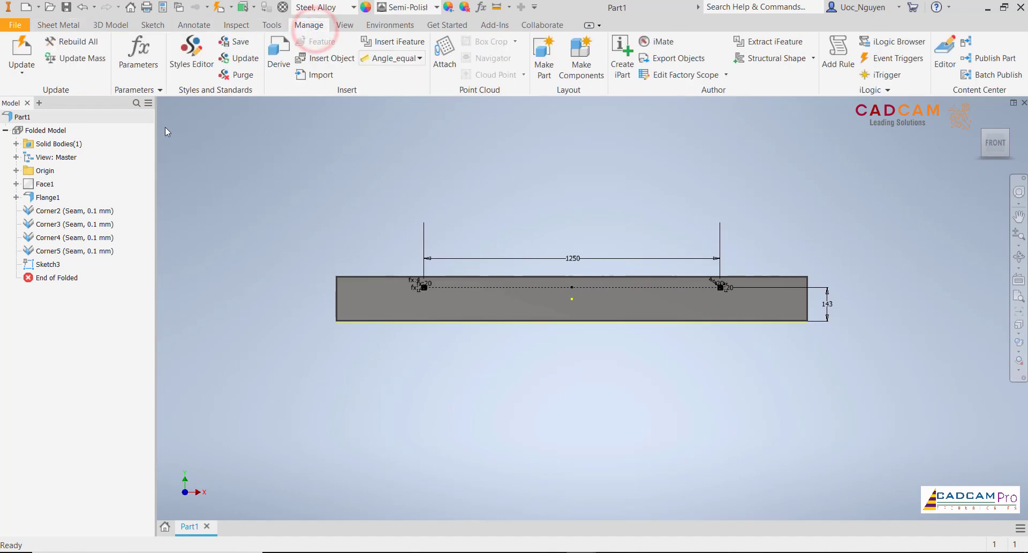
{"action": "left_click", "coordinate": [138, 59]}
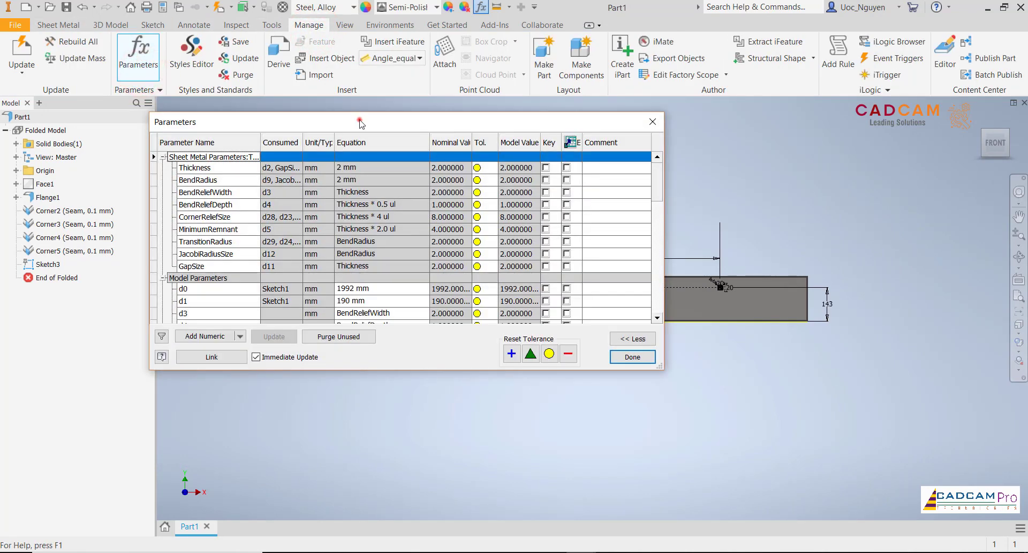
{"action": "left_click_drag", "start_coordinate": [360, 122], "coordinate": [319, 113]}
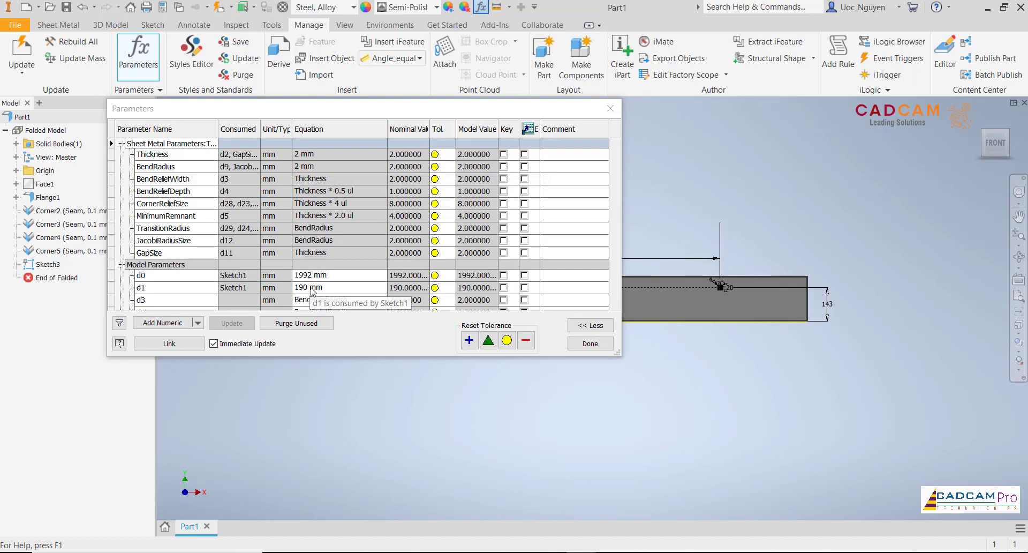
{"action": "scroll", "coordinate": [313, 291], "scroll_direction": "down", "scroll_amount": 2}
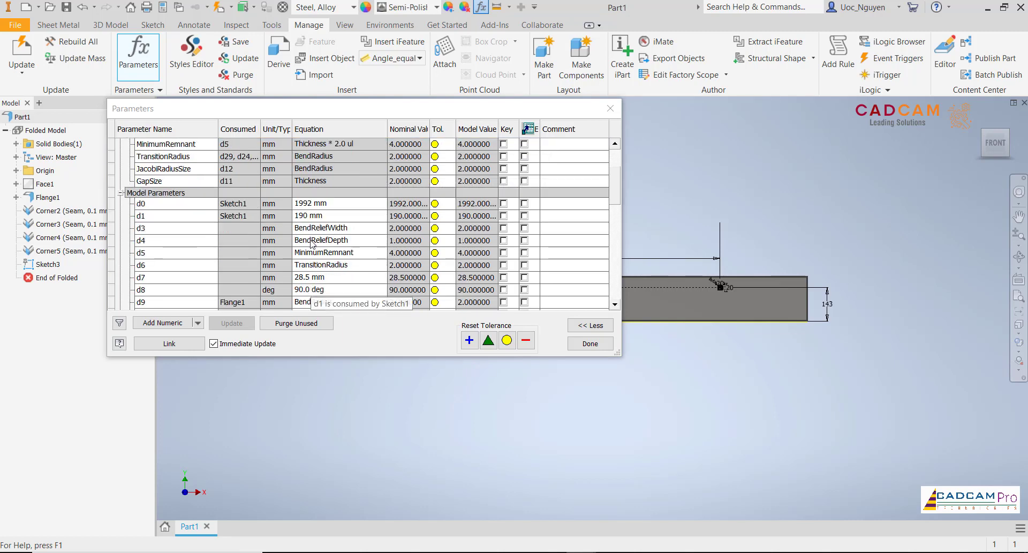
{"action": "scroll", "coordinate": [314, 239], "scroll_direction": "down", "scroll_amount": 3}
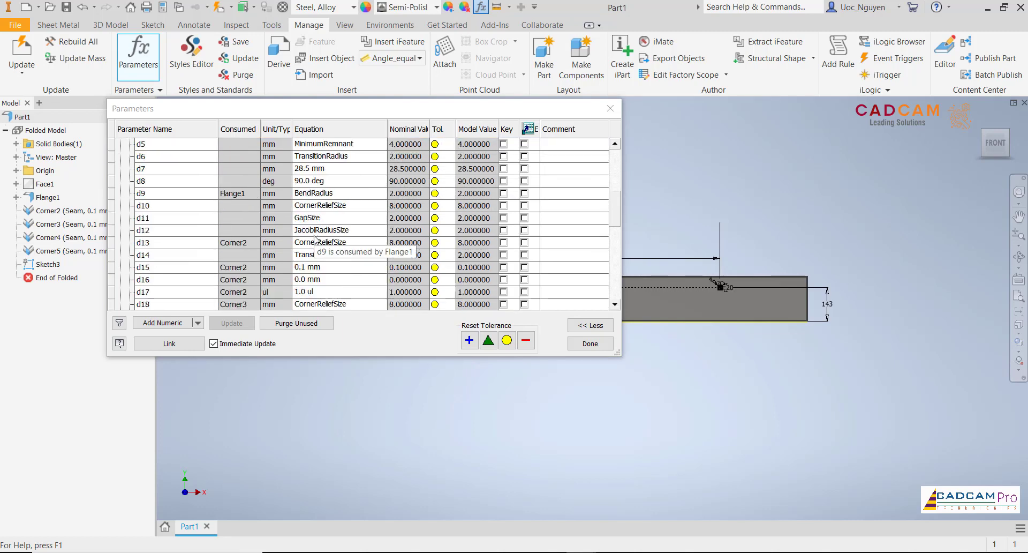
{"action": "scroll", "coordinate": [314, 239], "scroll_direction": "down", "scroll_amount": 1}
{"action": "scroll", "coordinate": [314, 240], "scroll_direction": "up", "scroll_amount": 3}
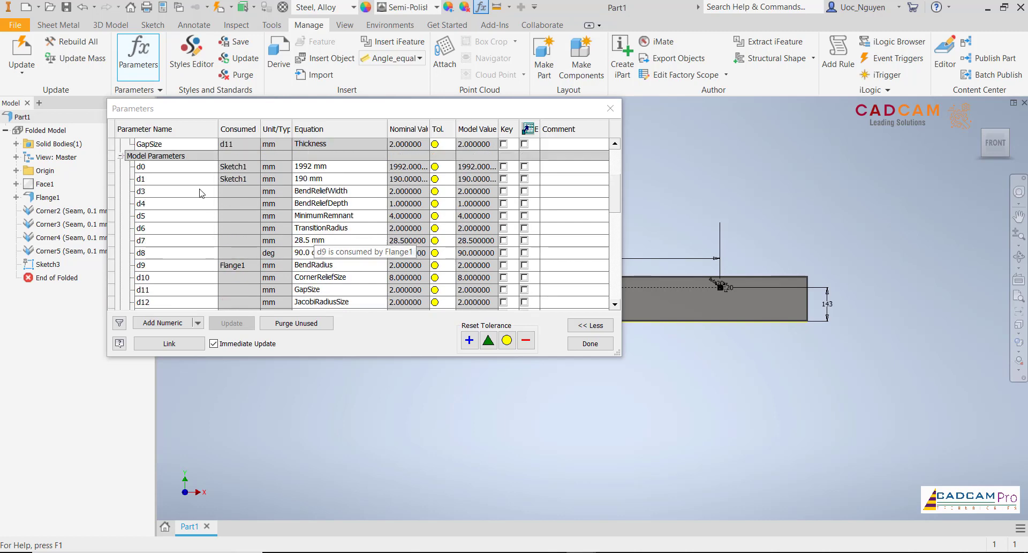
{"action": "left_click", "coordinate": [168, 179]}
{"action": "scroll", "coordinate": [265, 261], "scroll_direction": "down", "scroll_amount": 8}
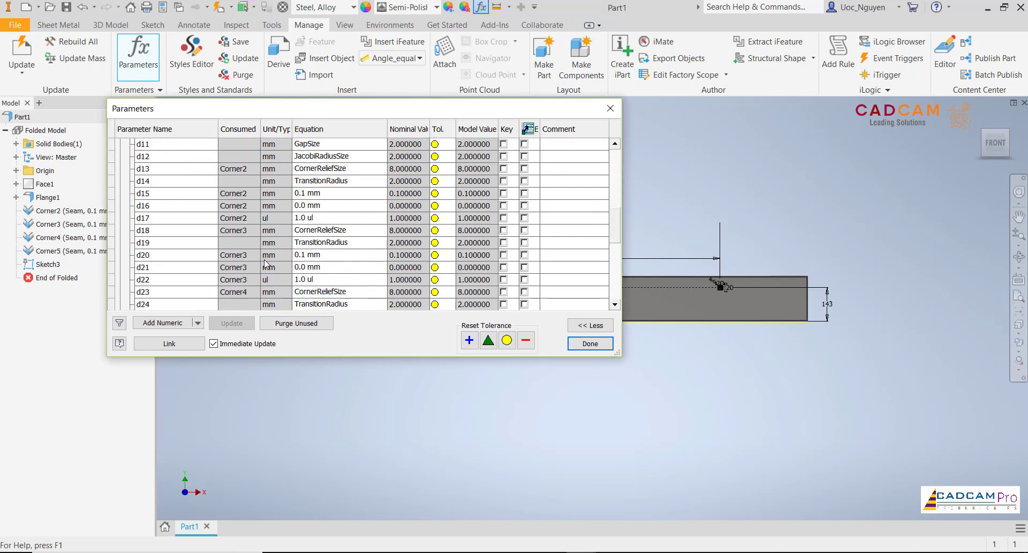
{"action": "scroll", "coordinate": [264, 259], "scroll_direction": "down", "scroll_amount": 1}
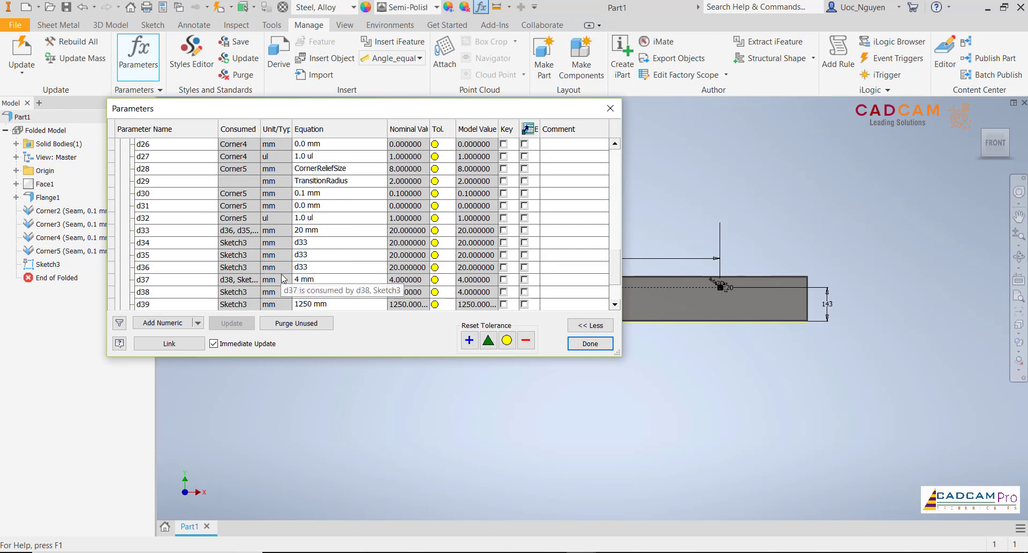
{"action": "scroll", "coordinate": [289, 280], "scroll_direction": "down", "scroll_amount": 2}
{"action": "left_click", "coordinate": [162, 267]}
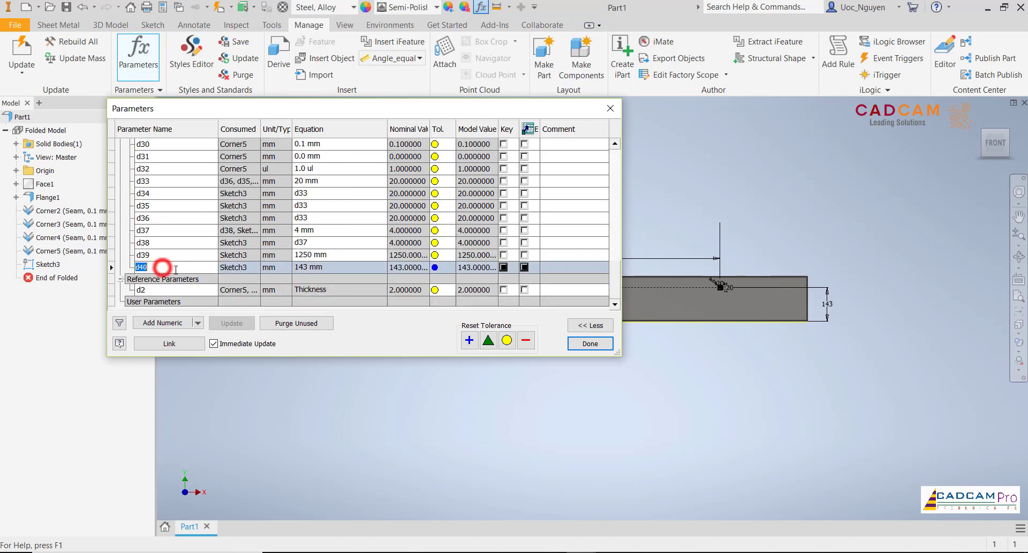
- Add a numeric user parameter named A_ with the value 190 mm
{"action": "left_click", "coordinate": [163, 323]}
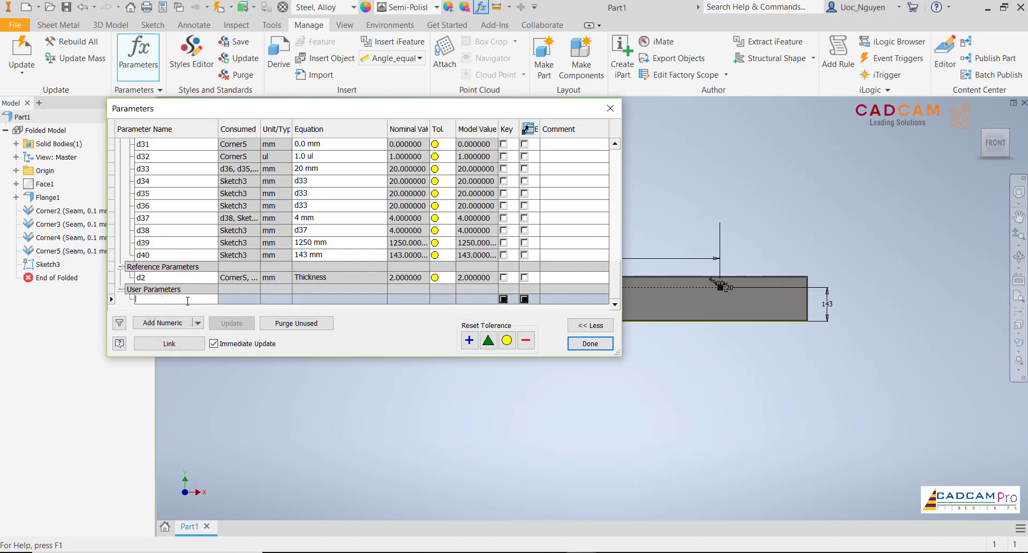
{"action": "type", "text": "A_"}
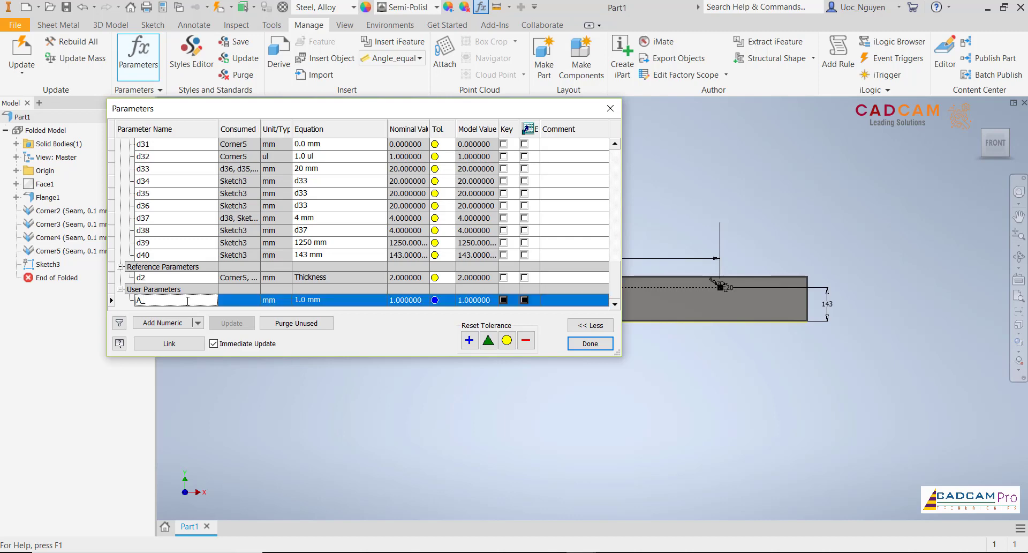
{"action": "left_click", "coordinate": [330, 301]}
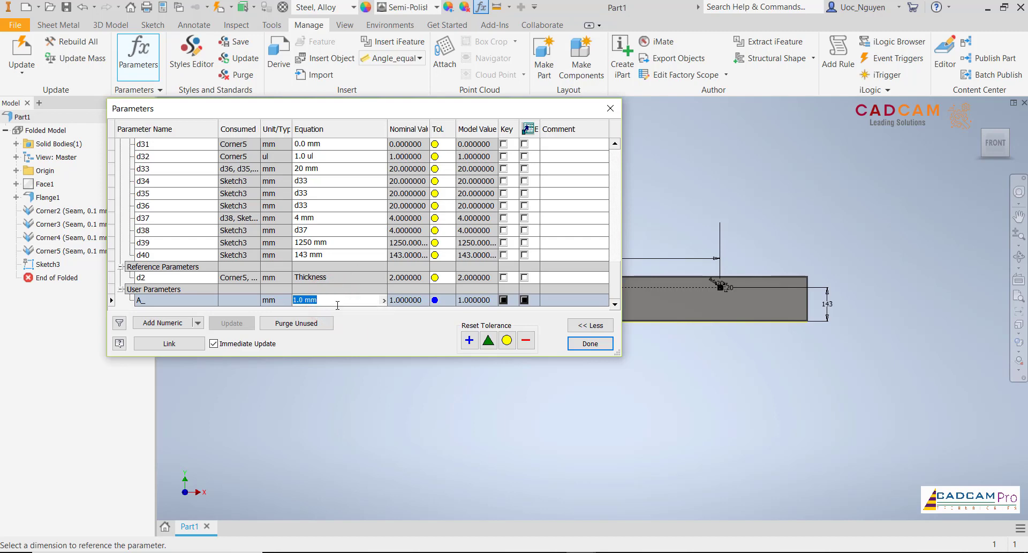
{"action": "key", "text": "Return"}
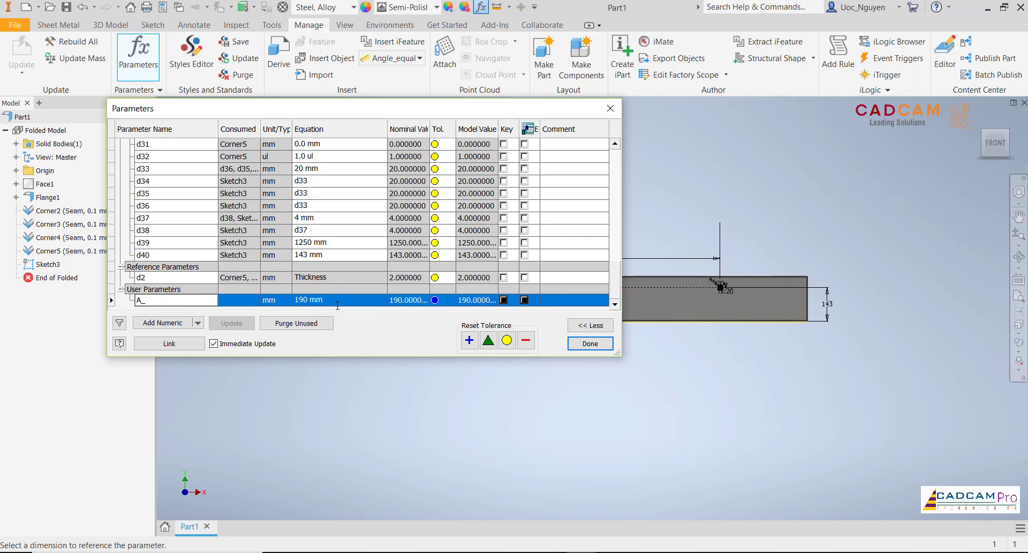
- Add a second numeric user parameter named B_ with the value 143 mm
{"action": "left_click", "coordinate": [172, 322]}
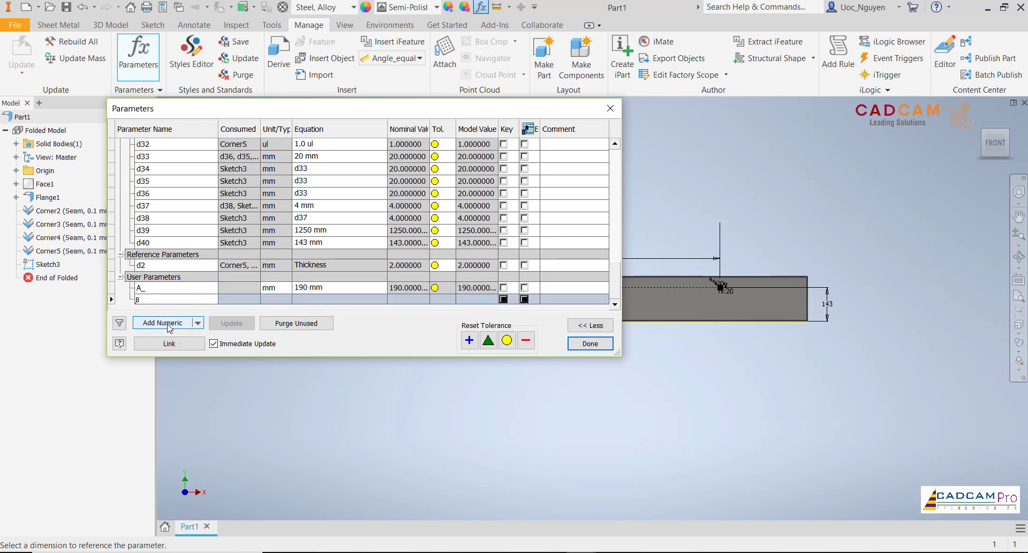
{"action": "type", "text": "B_"}
{"action": "key", "text": "Return"}
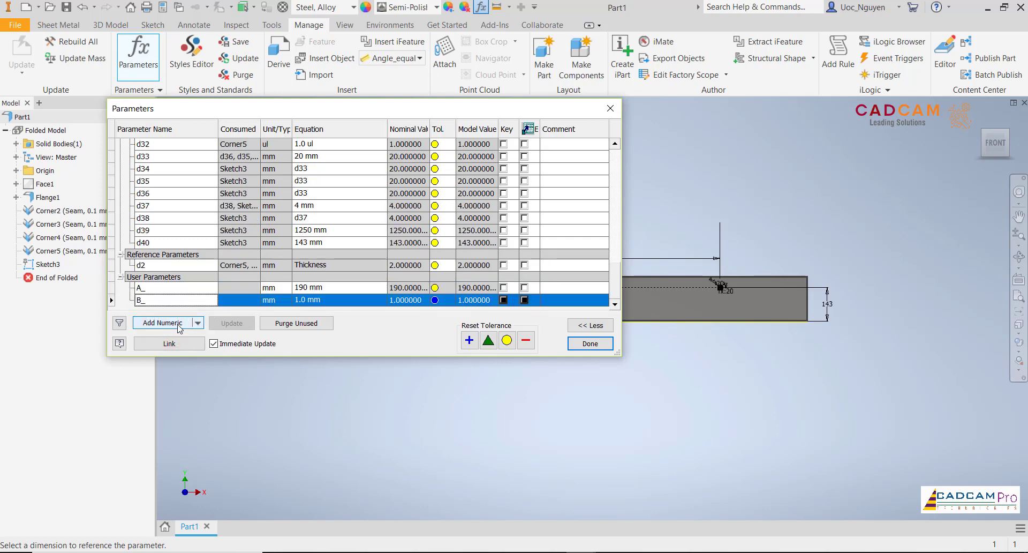
{"action": "left_click", "coordinate": [335, 303]}
{"action": "type", "text": "14"}
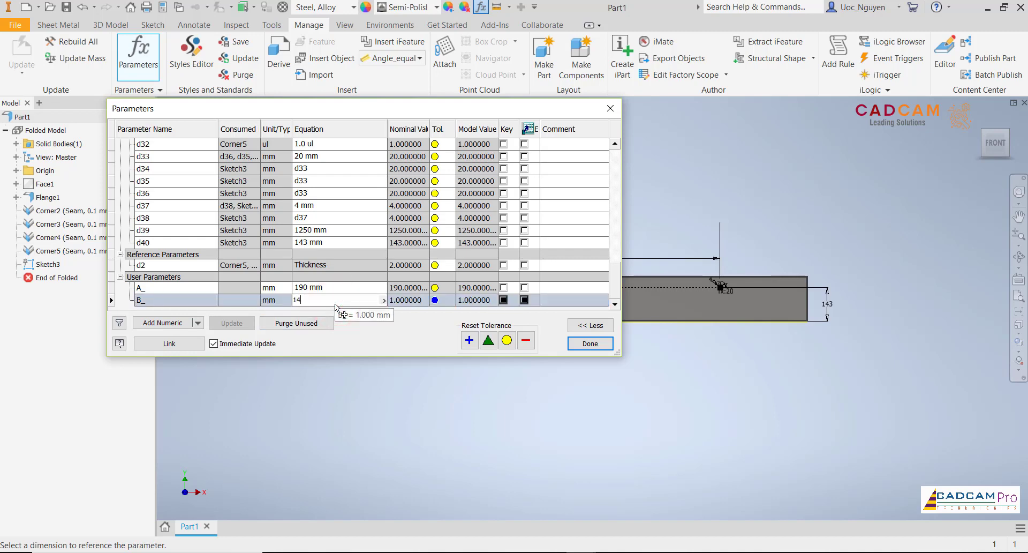
{"action": "type", "text": "3"}
{"action": "key", "text": "Return"}
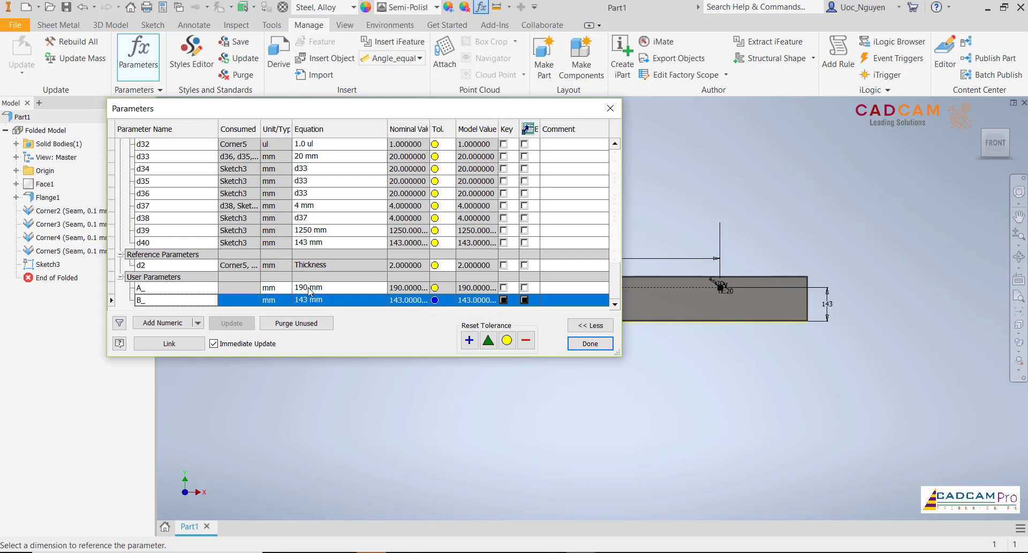
- Set the equation of model parameter d40 to B_
{"action": "left_click", "coordinate": [328, 244]}
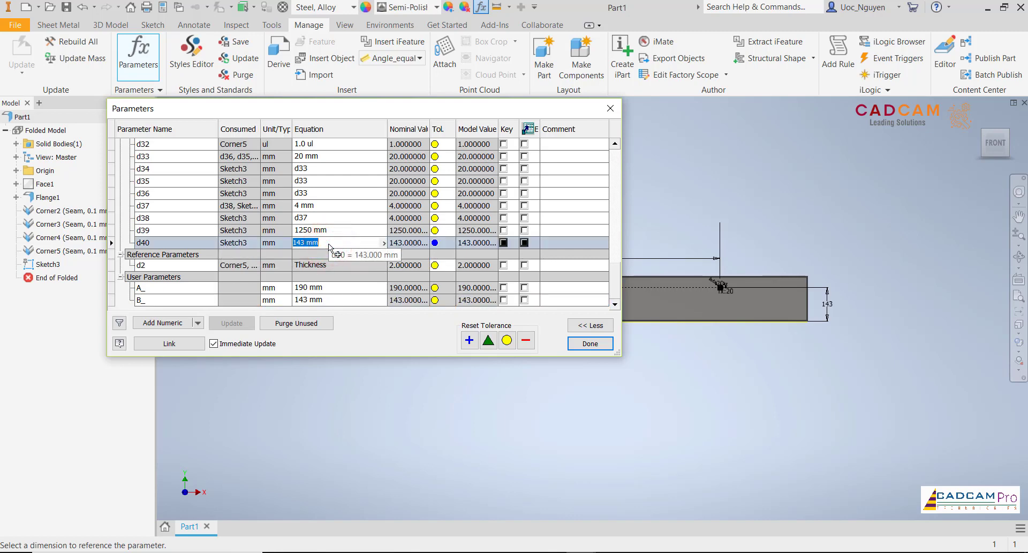
{"action": "type", "text": "B_"}
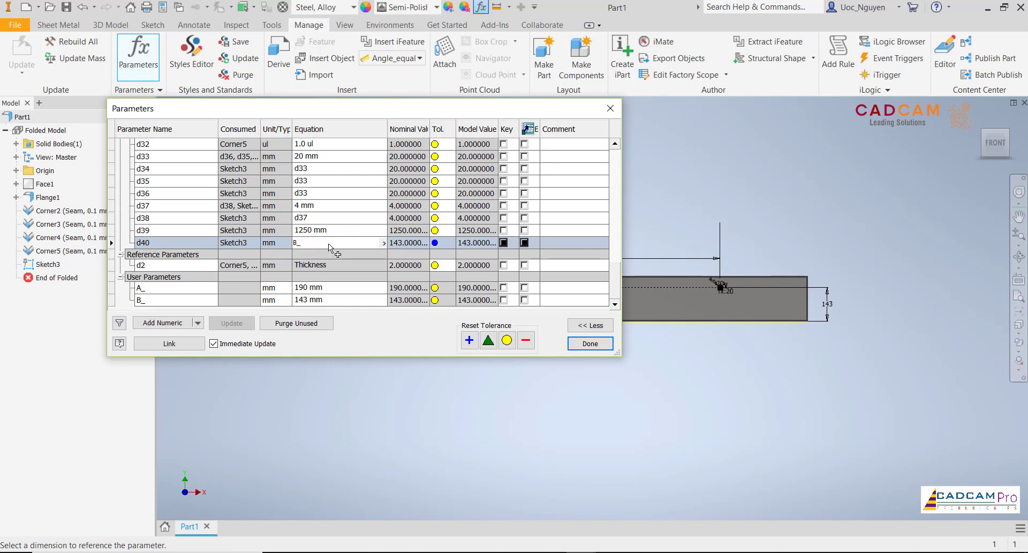
{"action": "key", "text": "Return"}
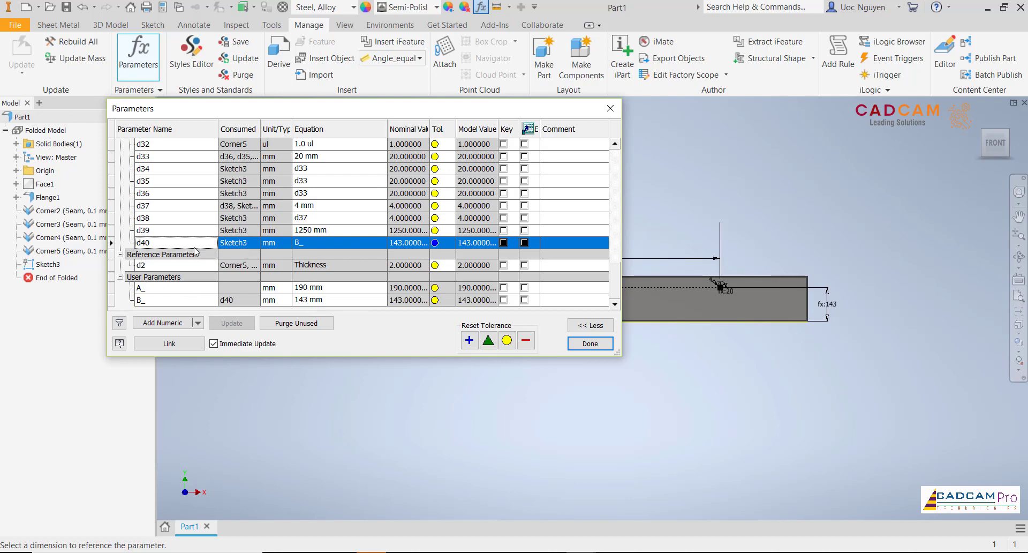
- Set the equation of model parameter d1 to A_, check the user parameters and close the parameter table
{"action": "scroll", "coordinate": [309, 218], "scroll_direction": "up", "scroll_amount": 10}
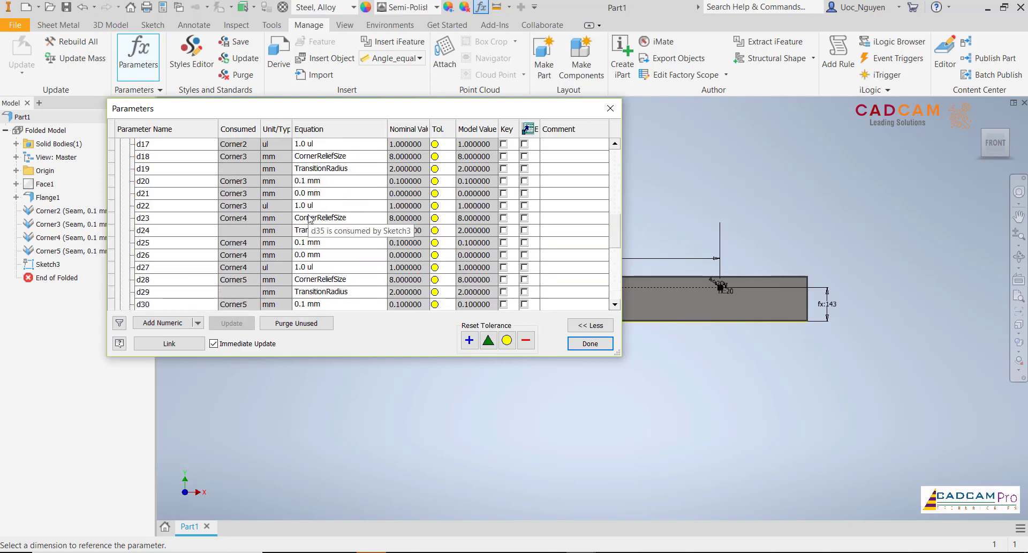
{"action": "scroll", "coordinate": [309, 218], "scroll_direction": "up", "scroll_amount": 2}
{"action": "left_click", "coordinate": [312, 254]}
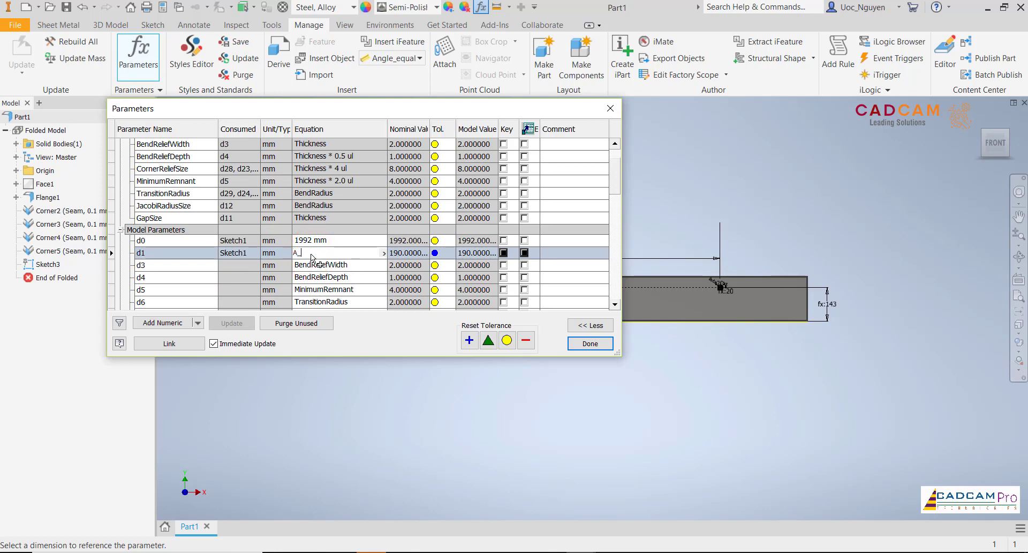
{"action": "key", "text": "Return"}
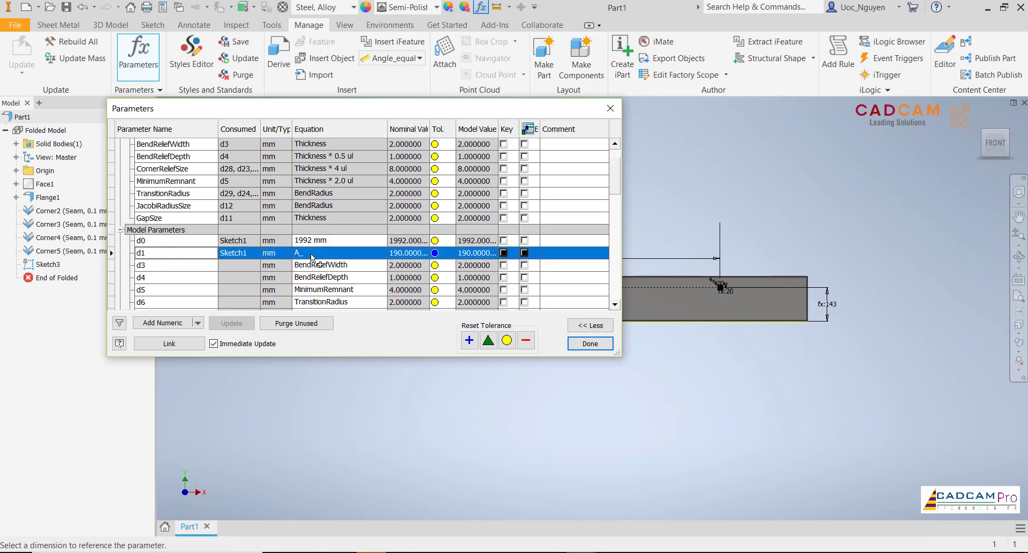
{"action": "left_click_drag", "start_coordinate": [613, 183], "coordinate": [623, 296]}
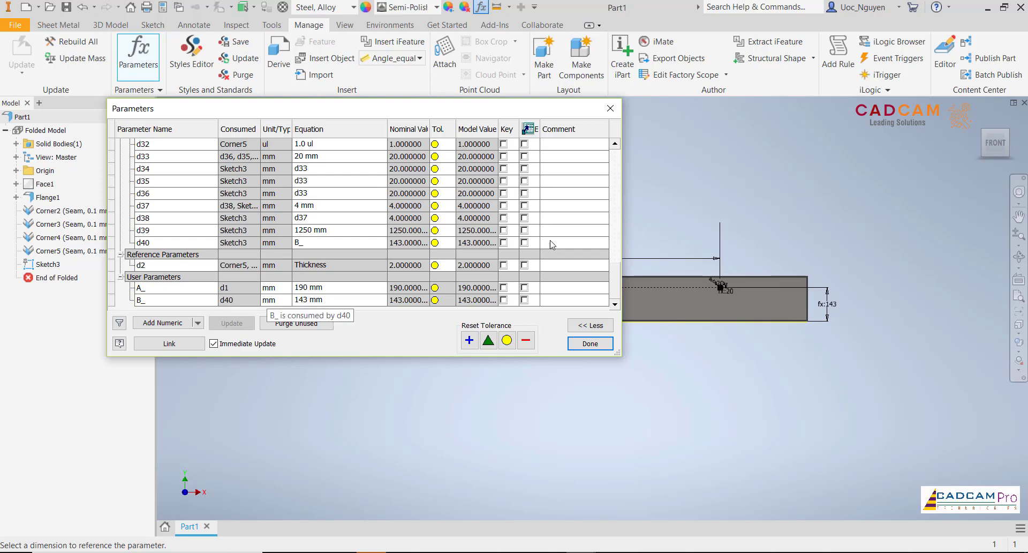
{"action": "left_click_drag", "start_coordinate": [615, 279], "coordinate": [621, 160]}
{"action": "left_click", "coordinate": [590, 343]}
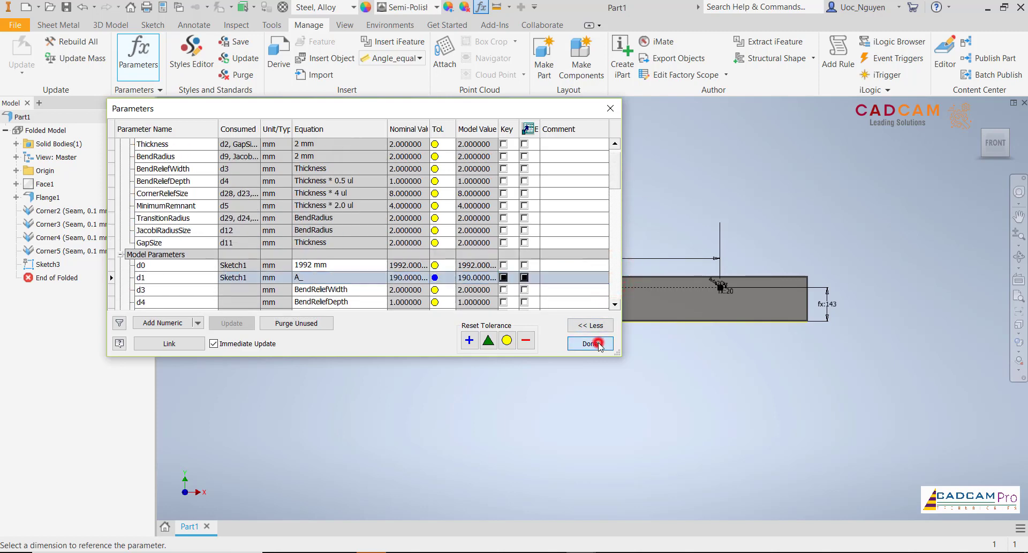
- Examine the parameter-driven height dimensions by expanding Flange1 and Face1 and highlighting Sketch1 on the tray
{"action": "left_click", "coordinate": [754, 372]}
{"action": "scroll", "coordinate": [851, 311], "scroll_direction": "up", "scroll_amount": 3}
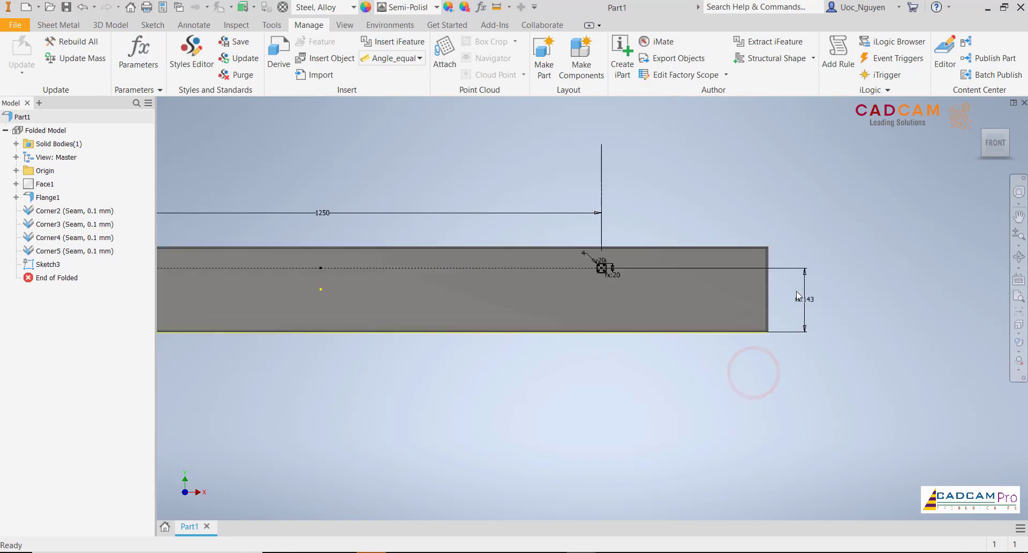
{"action": "scroll", "coordinate": [808, 316], "scroll_direction": "down", "scroll_amount": 2}
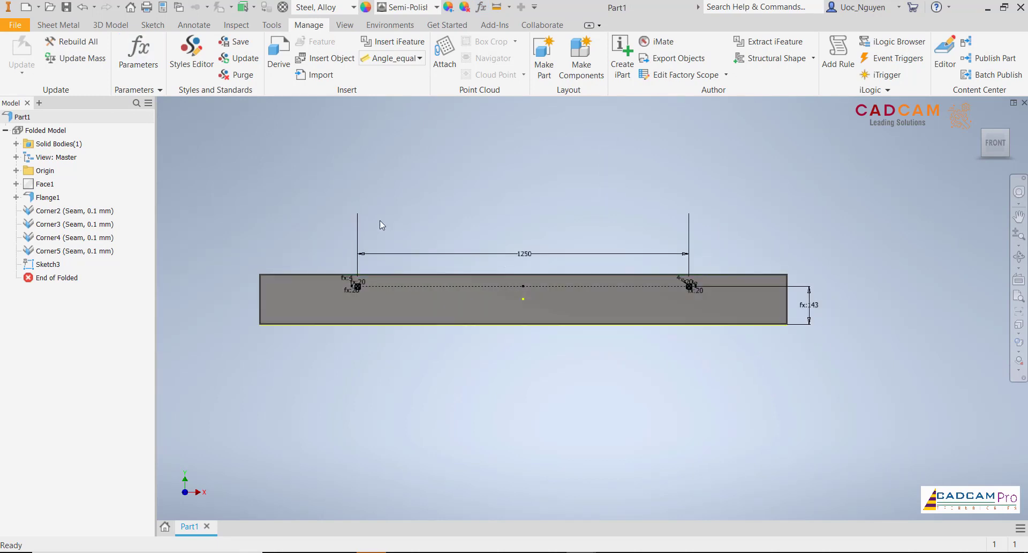
{"action": "left_click", "coordinate": [16, 197]}
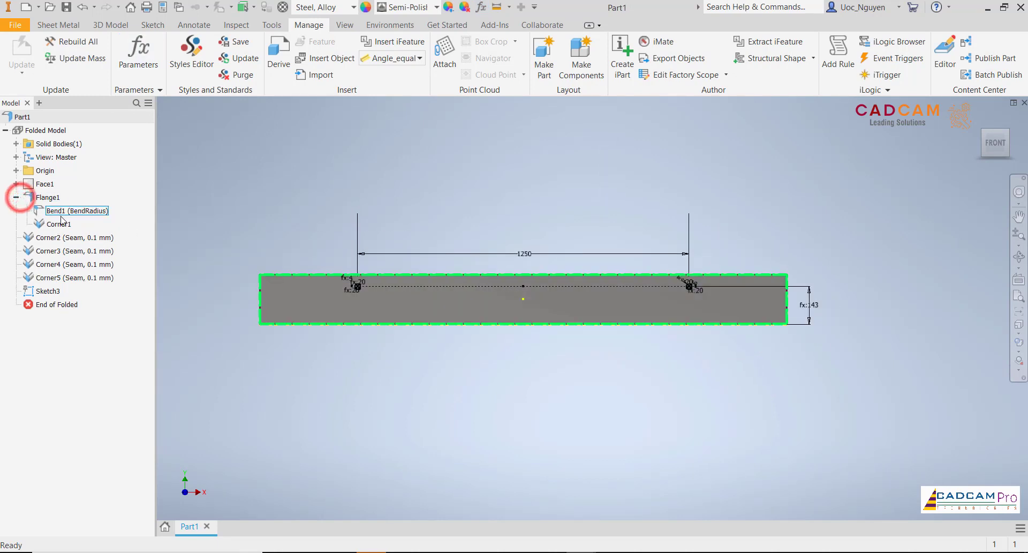
{"action": "left_click", "coordinate": [16, 184]}
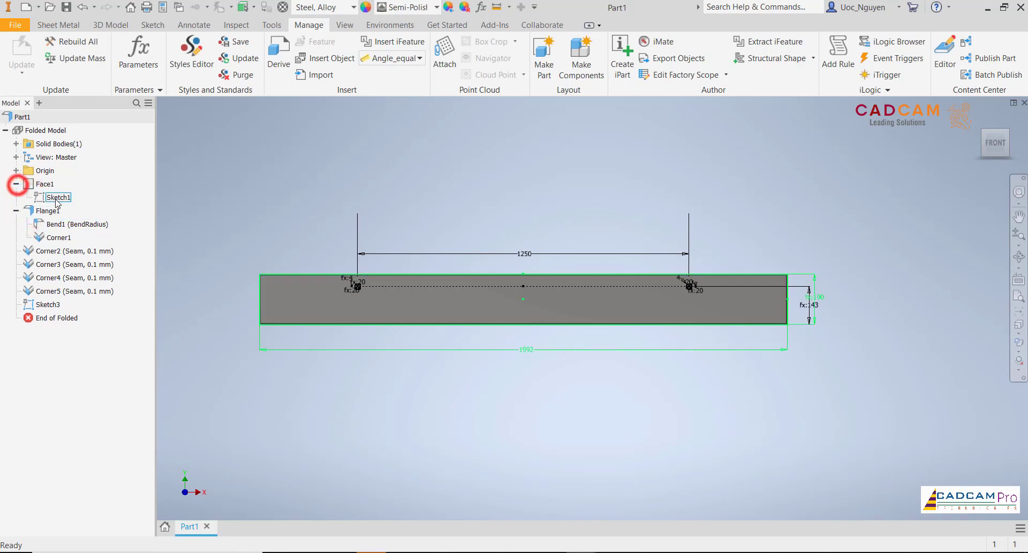
{"action": "left_click", "coordinate": [56, 197]}
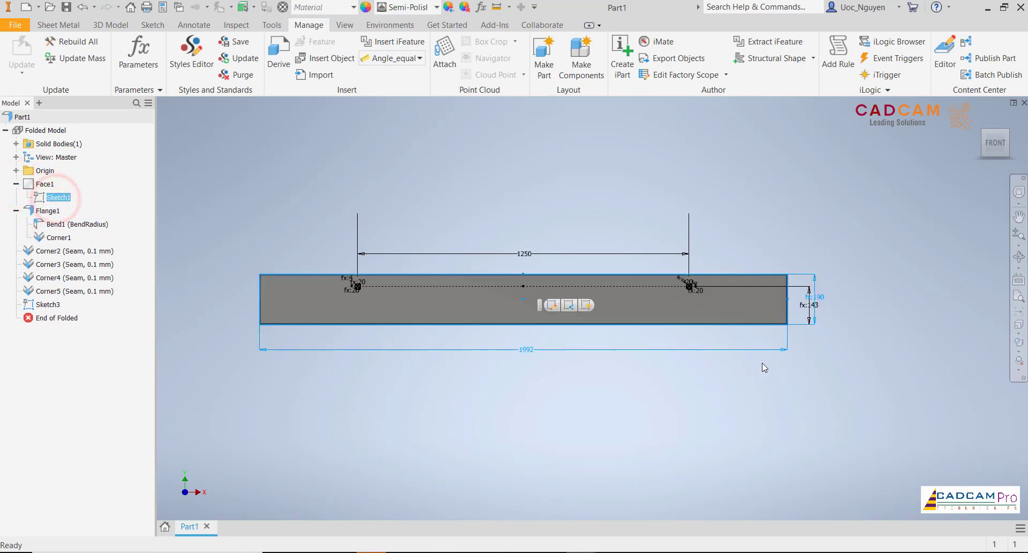
{"action": "scroll", "coordinate": [827, 313], "scroll_direction": "up", "scroll_amount": 5}
{"action": "scroll", "coordinate": [793, 268], "scroll_direction": "down", "scroll_amount": 4}
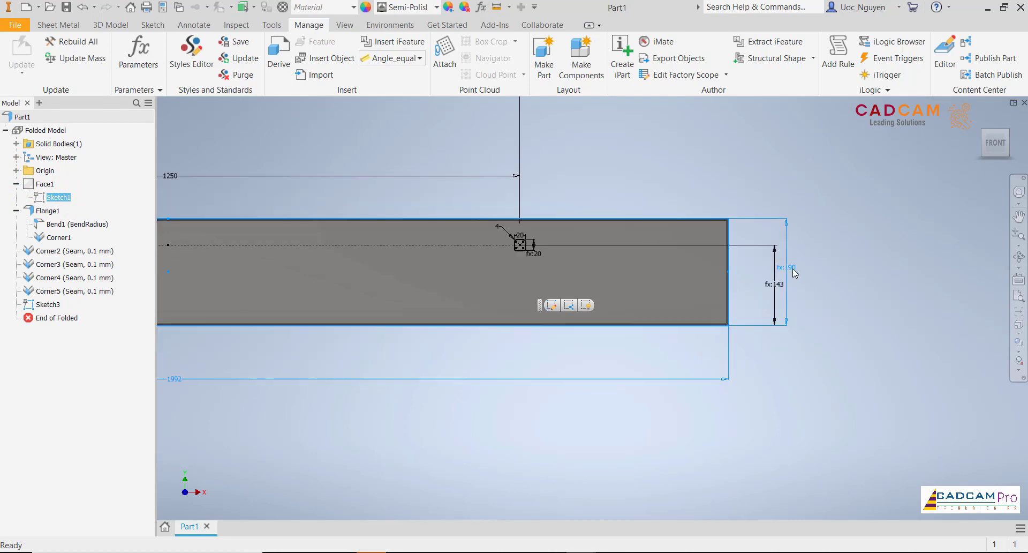
{"action": "left_click", "coordinate": [343, 393]}
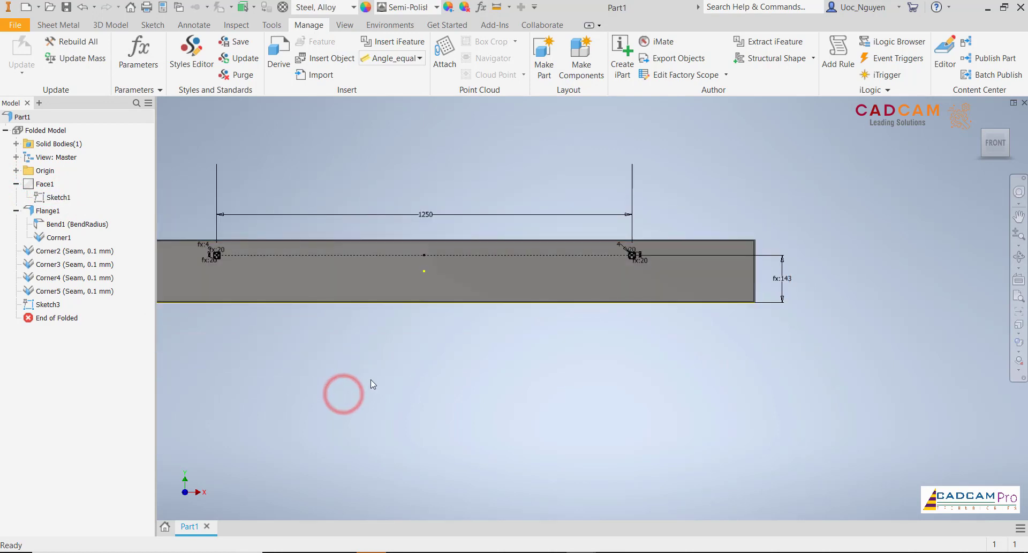
{"action": "middle_click_drag", "start_coordinate": [371, 379], "coordinate": [465, 377]}
- Cut both rounded square profiles through the tray's front face using a Distance extent equal to Thickness
{"action": "left_click", "coordinate": [71, 31]}
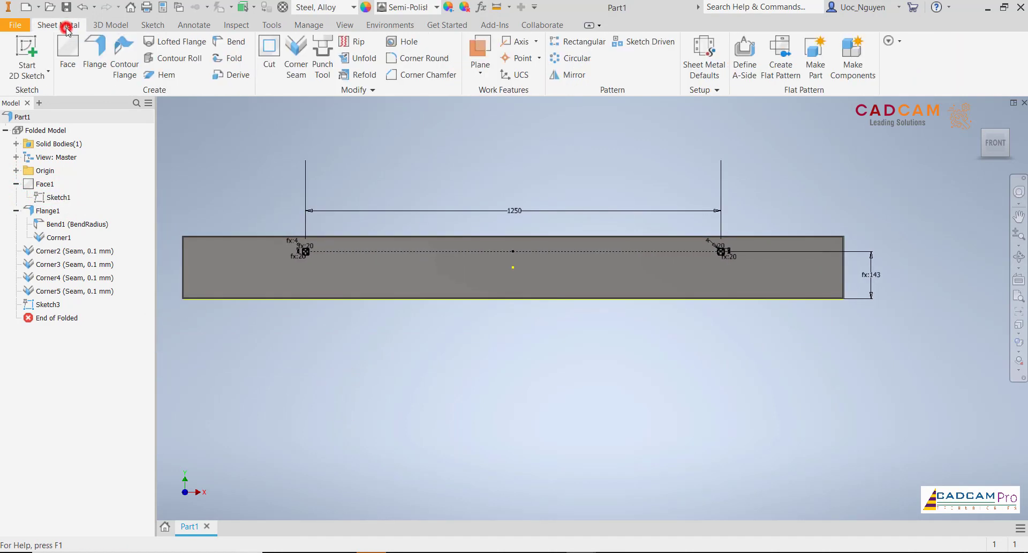
{"action": "left_click", "coordinate": [267, 67]}
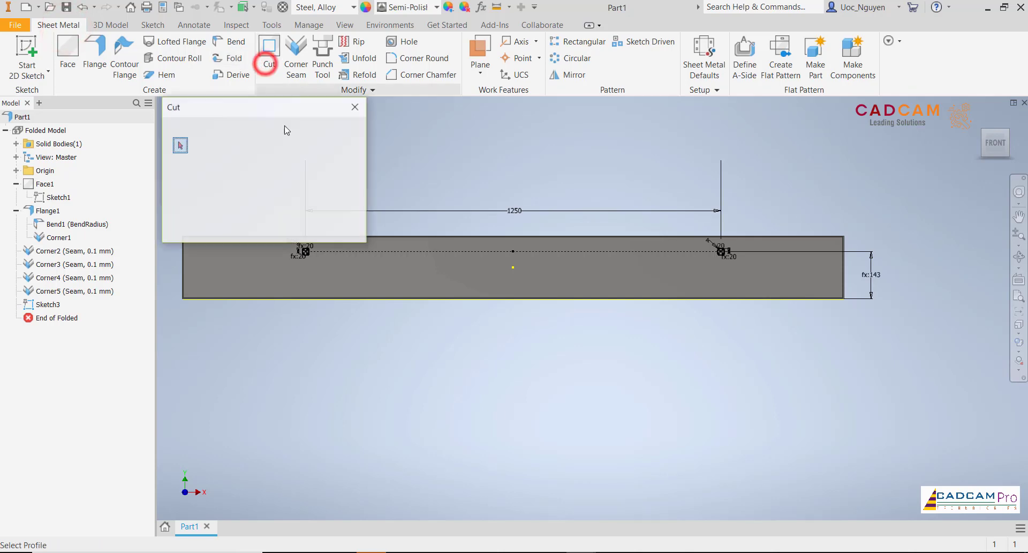
{"action": "middle_click_drag", "start_coordinate": [576, 268], "coordinate": [629, 340]}
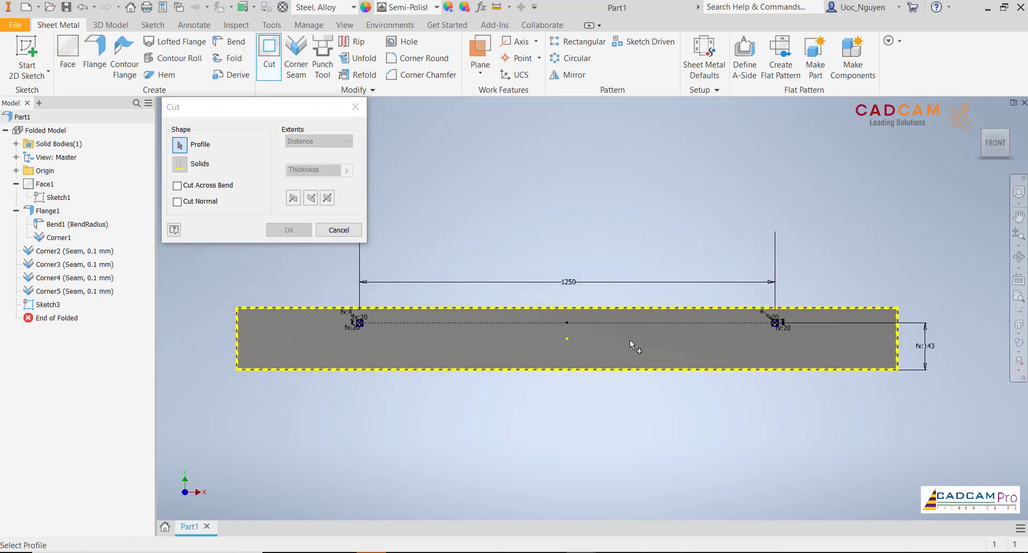
{"action": "scroll", "coordinate": [778, 325], "scroll_direction": "up", "scroll_amount": 5}
{"action": "left_click", "coordinate": [778, 324]}
{"action": "scroll", "coordinate": [780, 322], "scroll_direction": "down", "scroll_amount": 5}
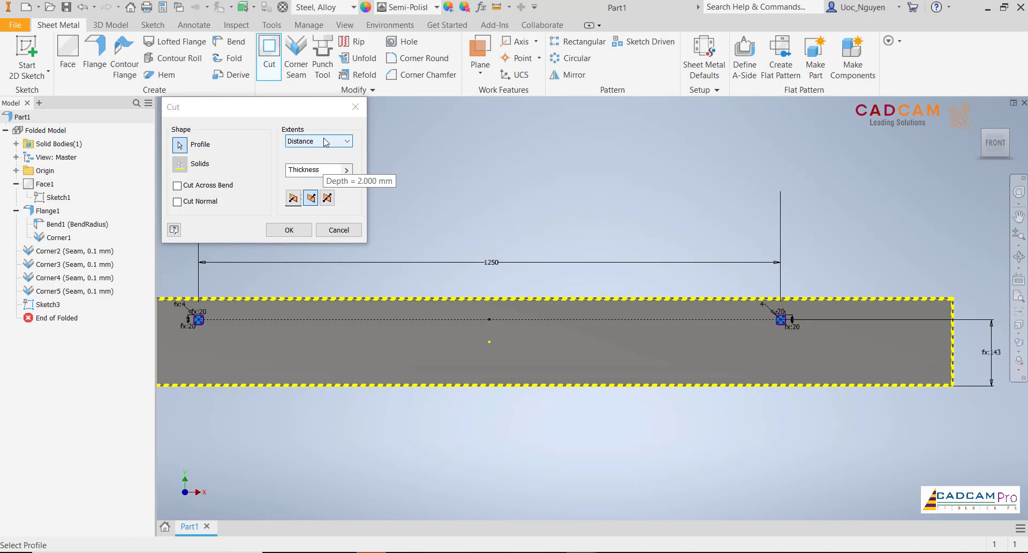
{"action": "left_click", "coordinate": [308, 229]}
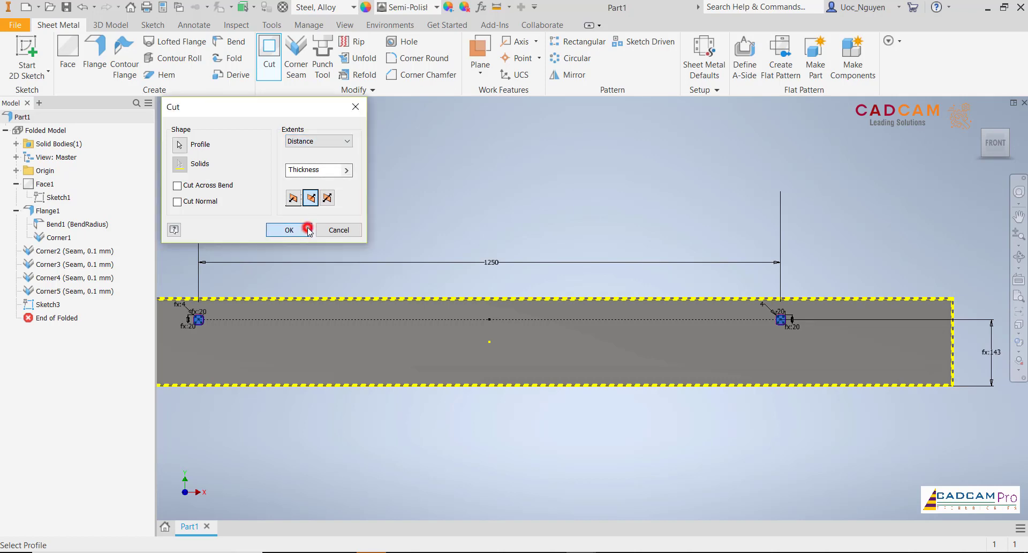
- Start a sketch on the tray's front face and place four points in a rectangular layout near its right end
{"action": "scroll", "coordinate": [344, 214], "scroll_direction": "down", "scroll_amount": 5}
{"action": "middle_click_drag", "start_coordinate": [355, 208], "coordinate": [430, 221]}
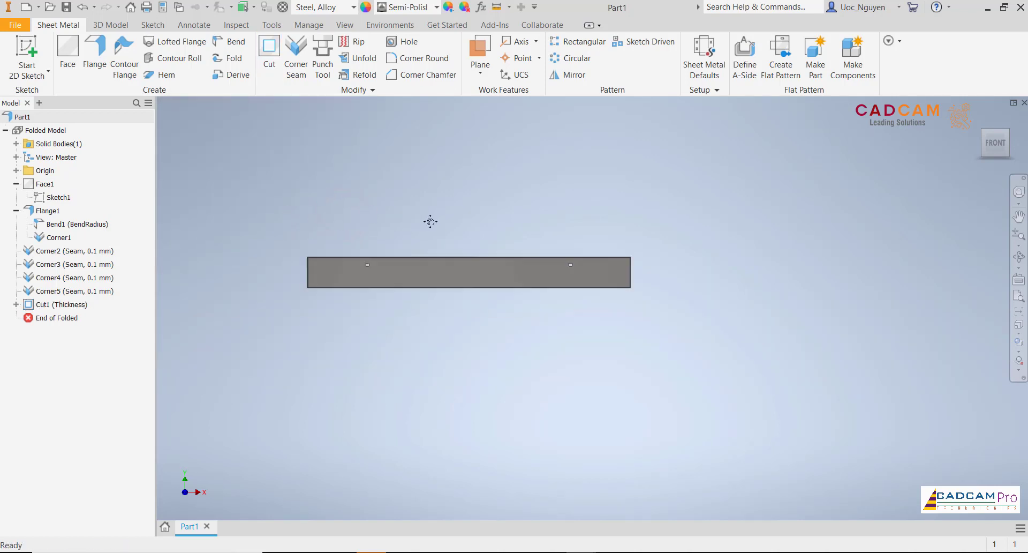
{"action": "left_click", "coordinate": [426, 279]}
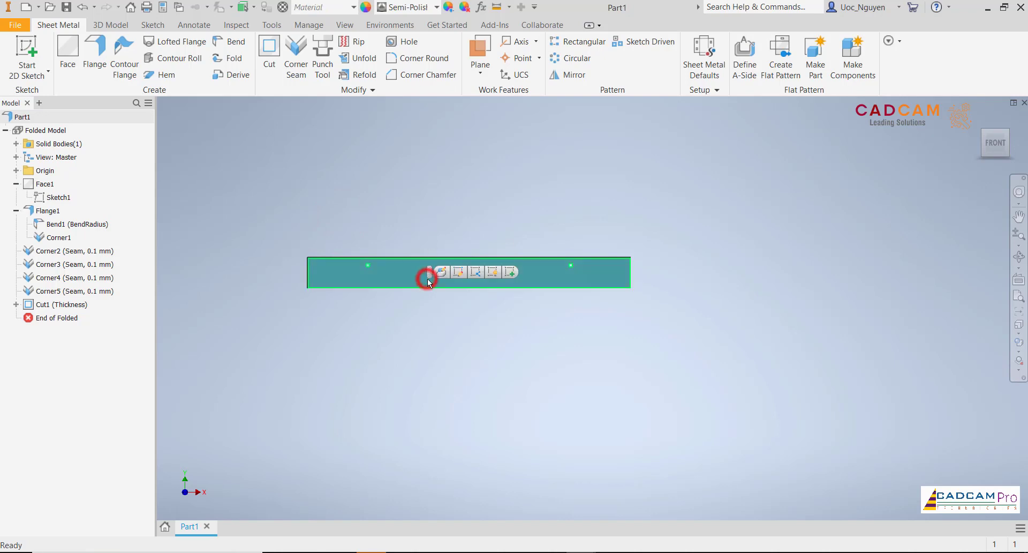
{"action": "left_click", "coordinate": [509, 275]}
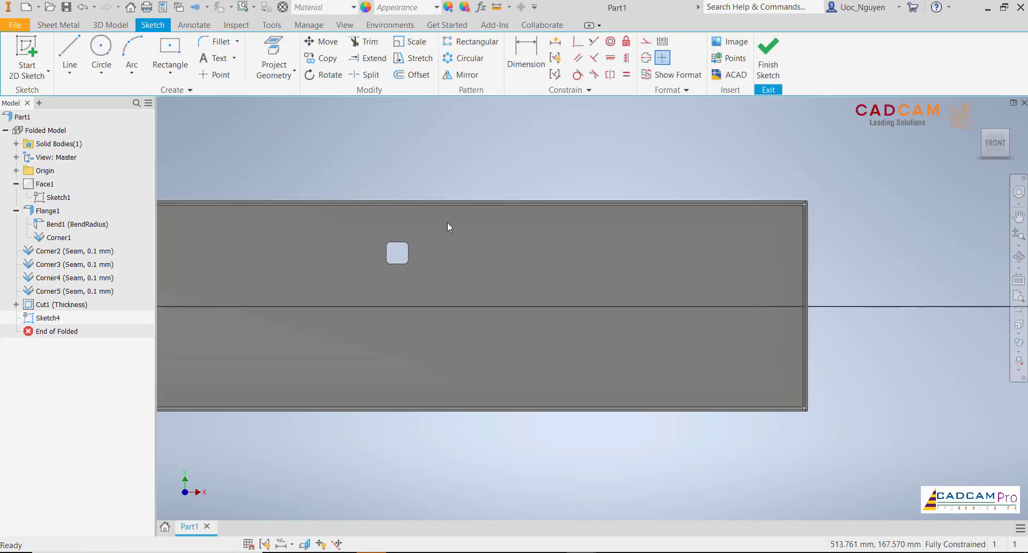
{"action": "left_click", "coordinate": [215, 75]}
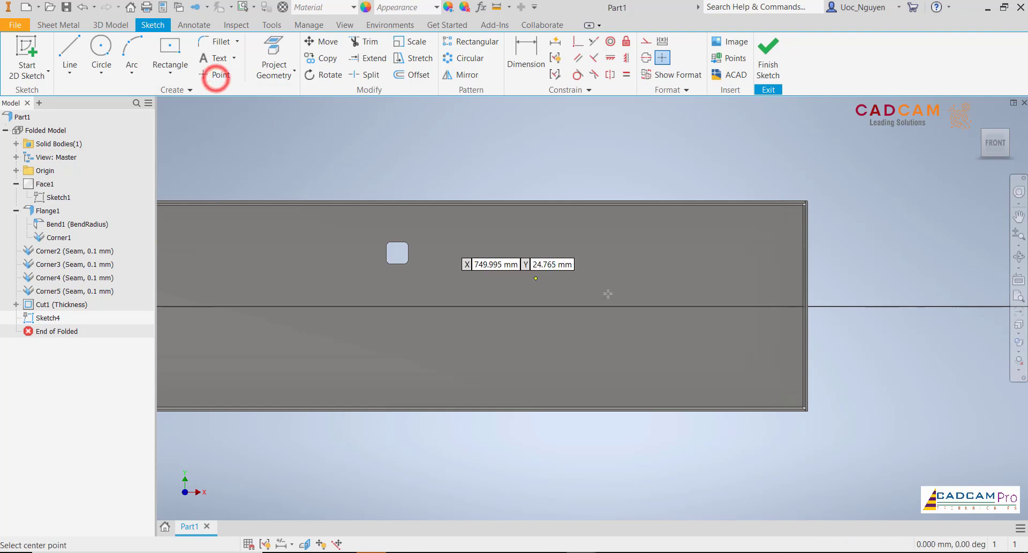
{"action": "left_click", "coordinate": [712, 266]}
{"action": "left_click", "coordinate": [712, 370]}
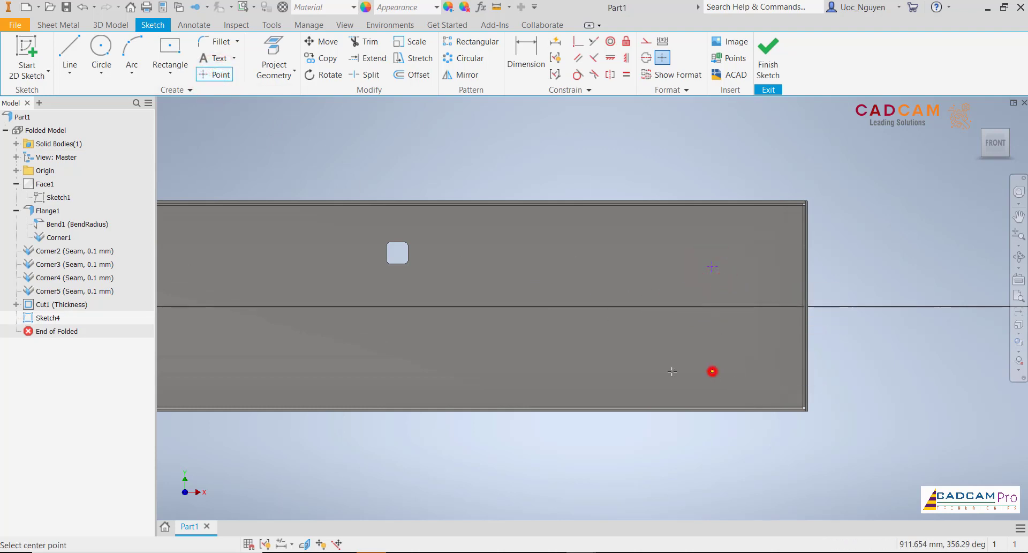
{"action": "left_click", "coordinate": [604, 267]}
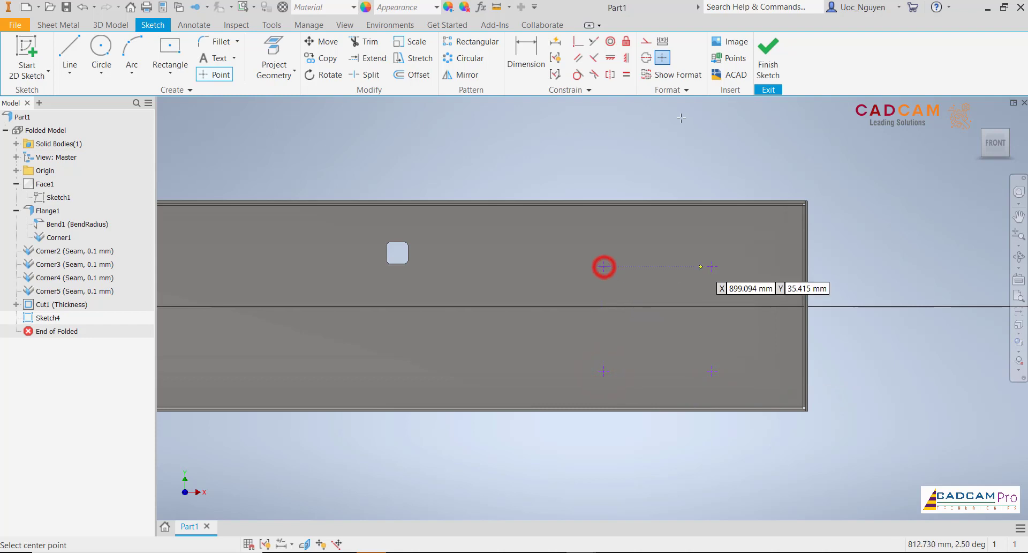
- Constrain the upper two points and the lower two points to align horizontally
{"action": "left_click", "coordinate": [613, 59]}
{"action": "left_click", "coordinate": [604, 267]}
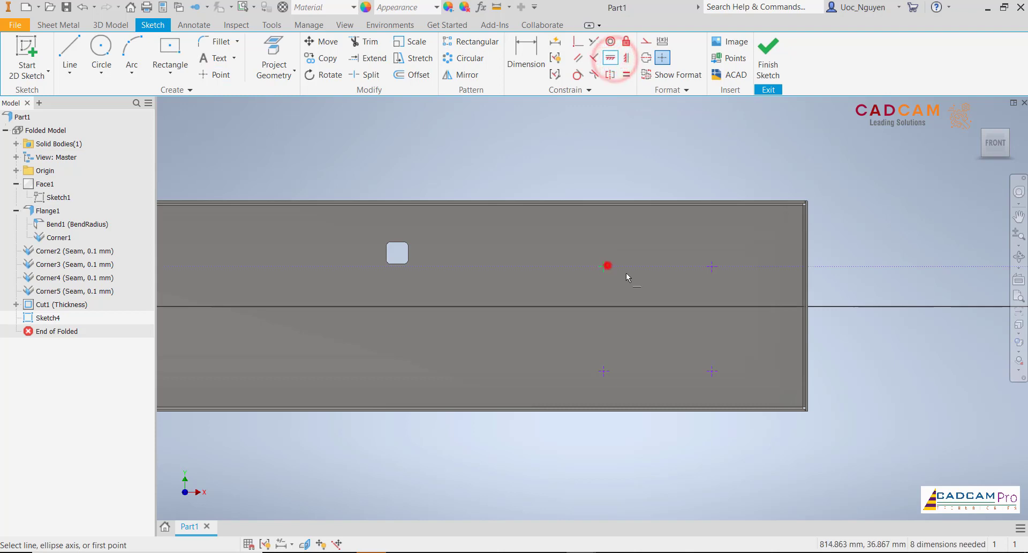
{"action": "left_click", "coordinate": [713, 267]}
{"action": "left_click", "coordinate": [604, 371]}
{"action": "left_click", "coordinate": [712, 371]}
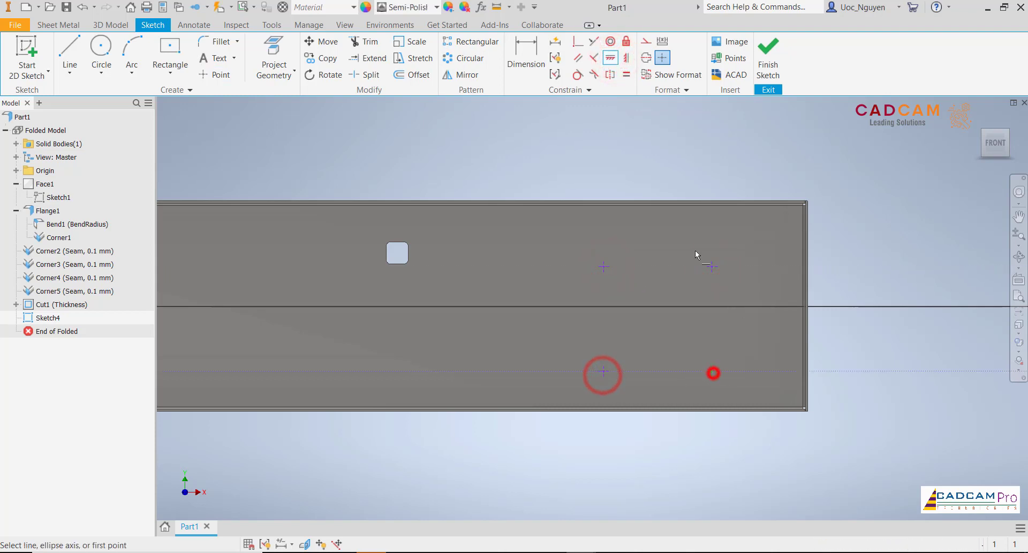
- Constrain the right pair and the left pair of points to align vertically
{"action": "left_click", "coordinate": [627, 58]}
{"action": "left_click", "coordinate": [712, 266]}
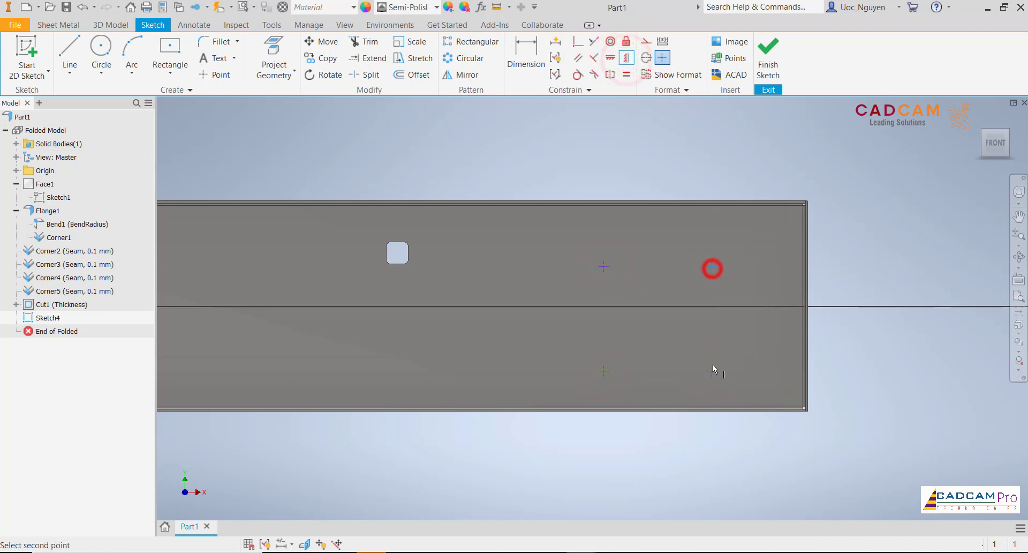
{"action": "left_click", "coordinate": [712, 371]}
{"action": "left_click", "coordinate": [604, 267]}
{"action": "left_click", "coordinate": [604, 371]}
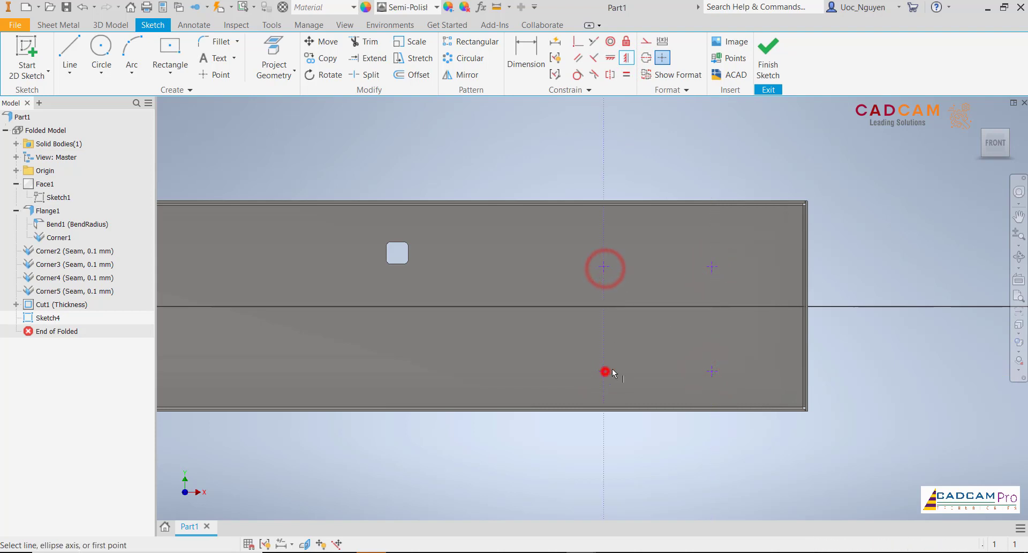
- Dimension the right pair of points 204.5 mm from the tray's right edge and move the other pair inward past them
{"action": "left_click", "coordinate": [525, 57]}
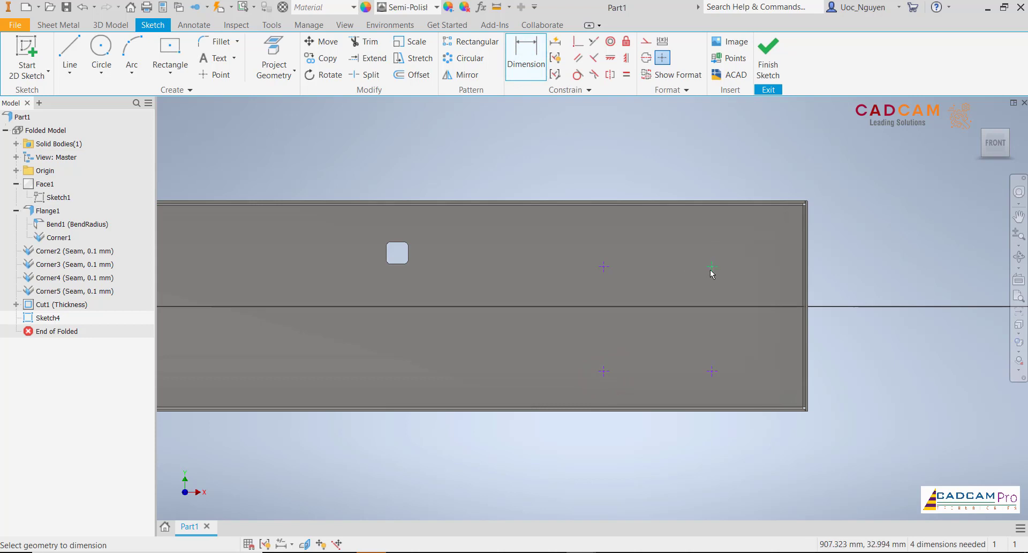
{"action": "left_click", "coordinate": [807, 271]}
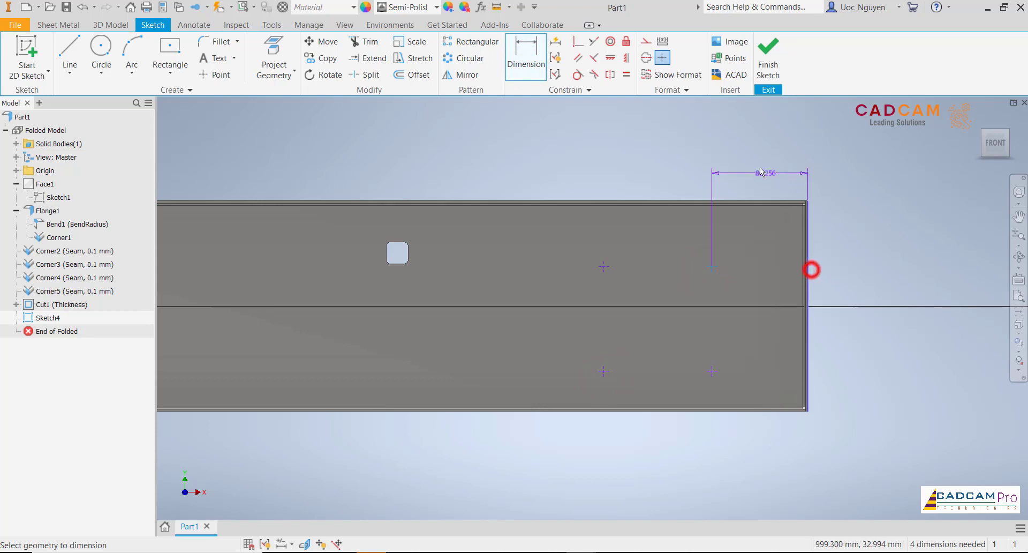
{"action": "left_click", "coordinate": [756, 161]}
{"action": "type", "text": "204.5"}
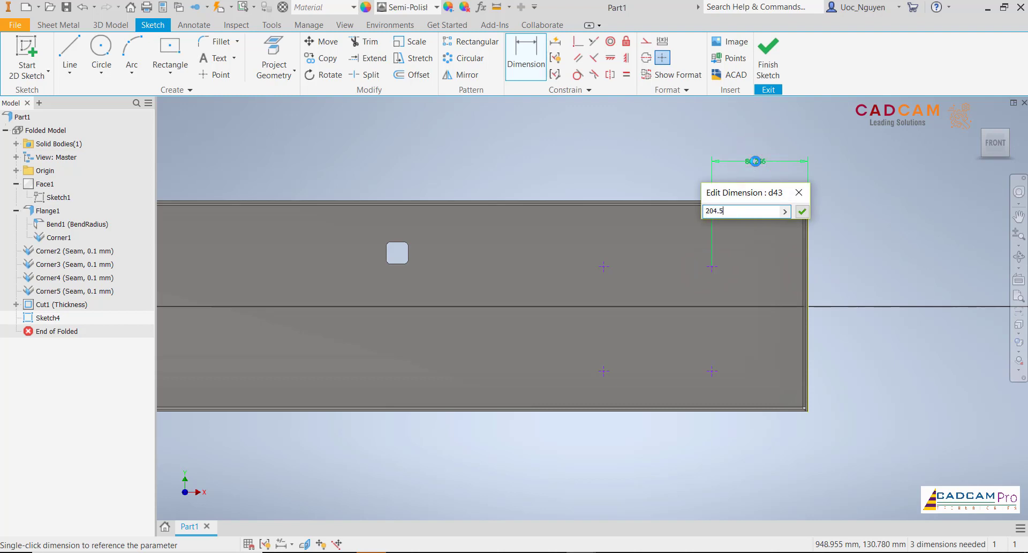
{"action": "key", "text": "Return"}
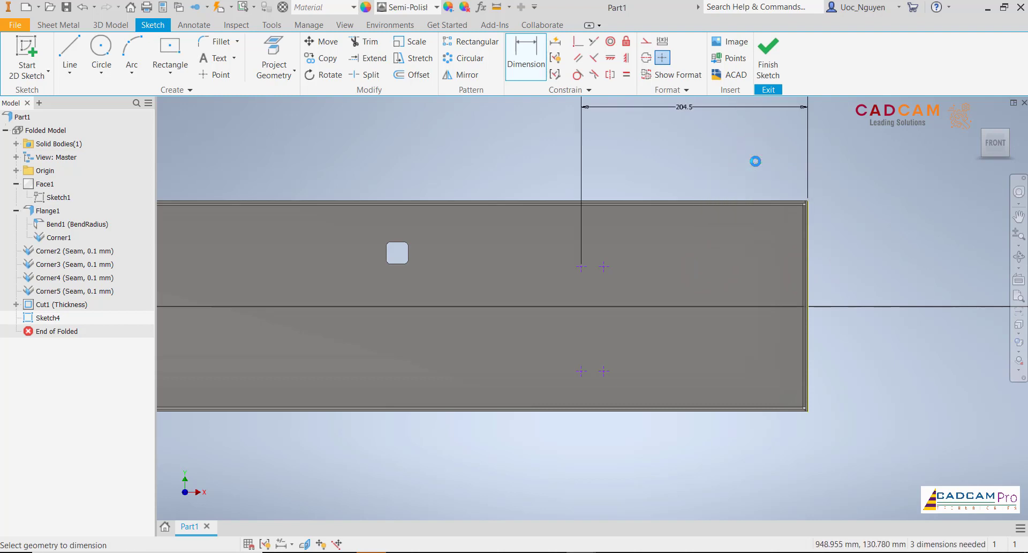
{"action": "key", "text": "Escape"}
{"action": "left_click_drag", "start_coordinate": [605, 266], "coordinate": [479, 265]}
{"action": "left_click", "coordinate": [594, 460]}
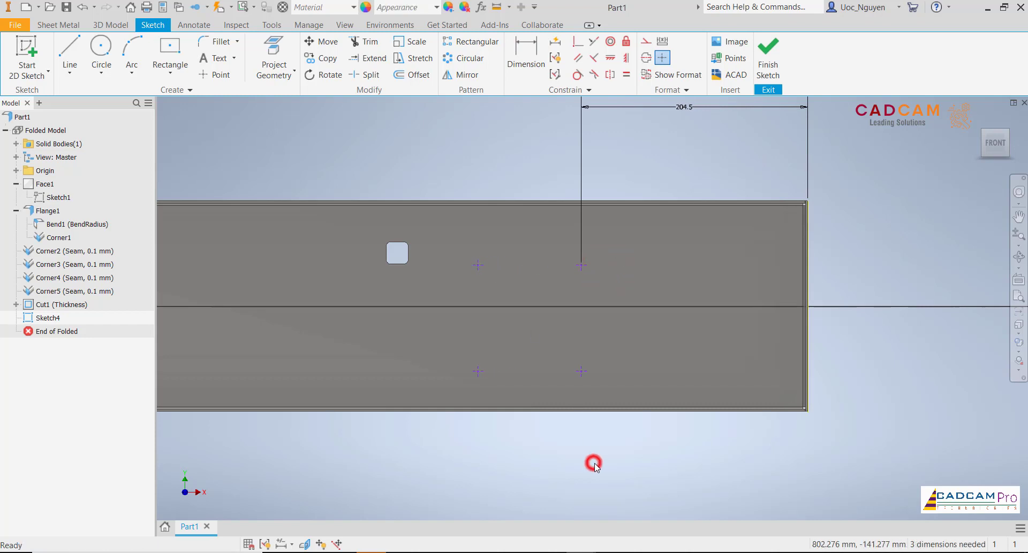
- Set the vertical distance between the right pair's upper and lower points to 160 mm
{"action": "left_click", "coordinate": [522, 56]}
{"action": "left_click", "coordinate": [582, 267]}
{"action": "left_click", "coordinate": [581, 370]}
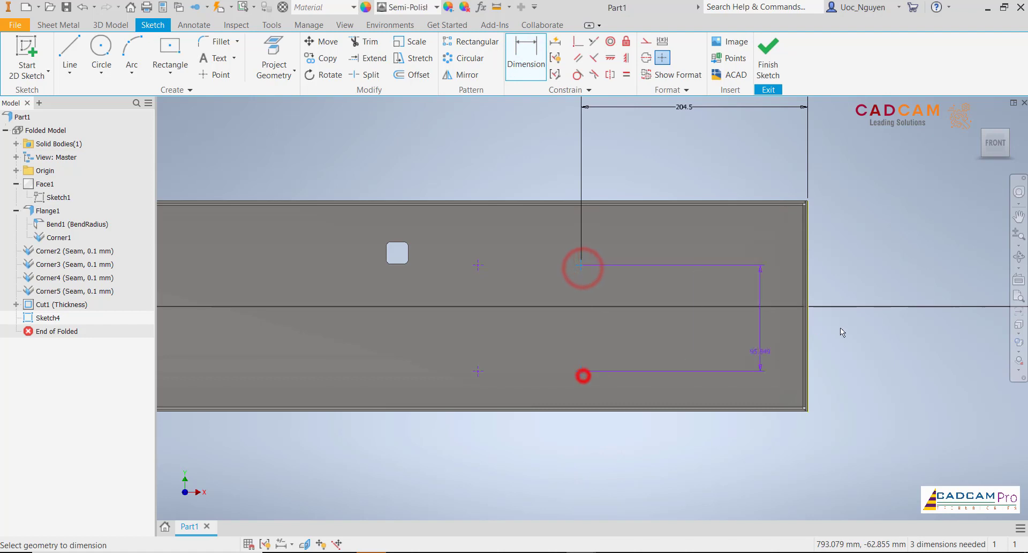
{"action": "left_click", "coordinate": [858, 320]}
{"action": "type", "text": "160"}
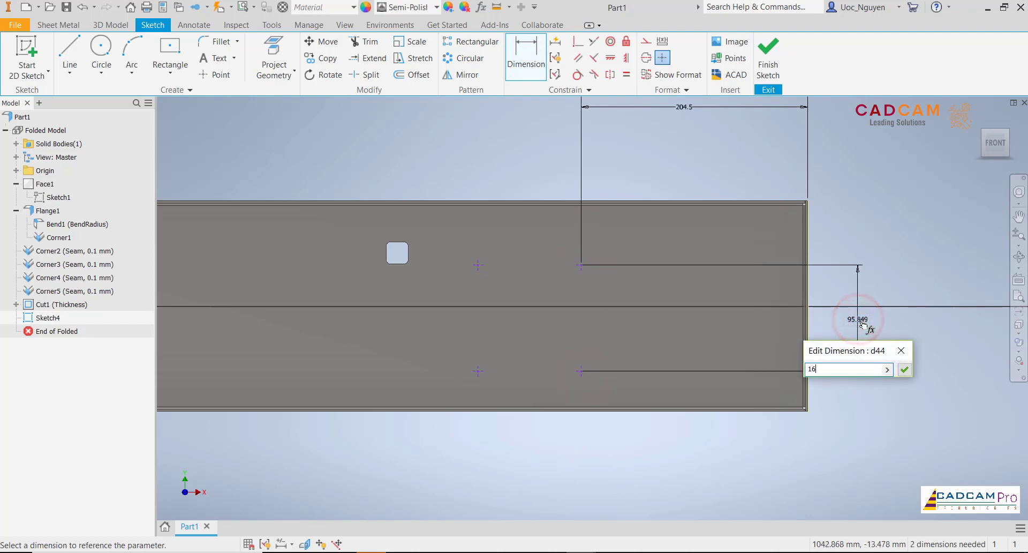
{"action": "key", "text": "Return"}
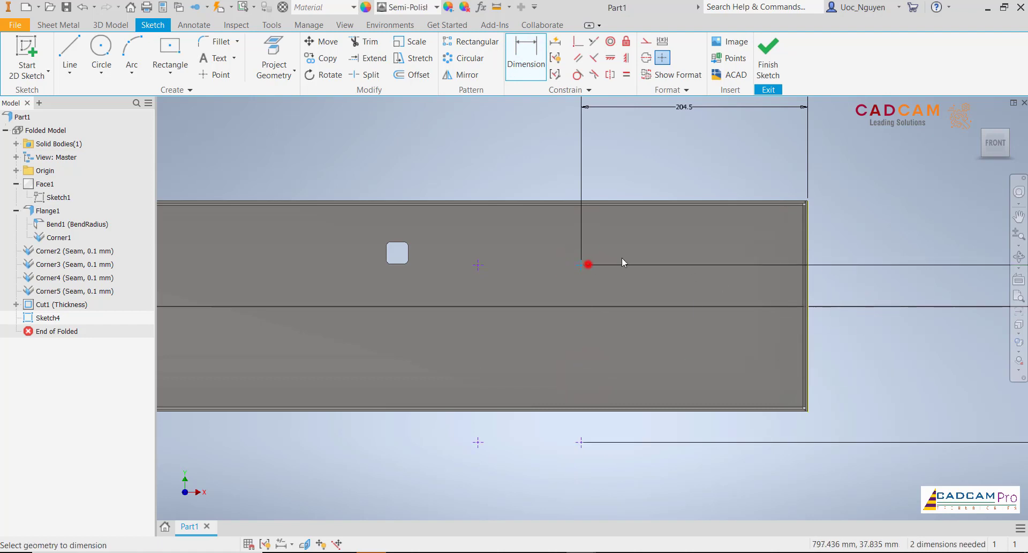
- Dimension the upper right point 18 mm below the tray's top edge
{"action": "left_click", "coordinate": [582, 264]}
{"action": "left_click", "coordinate": [799, 202]}
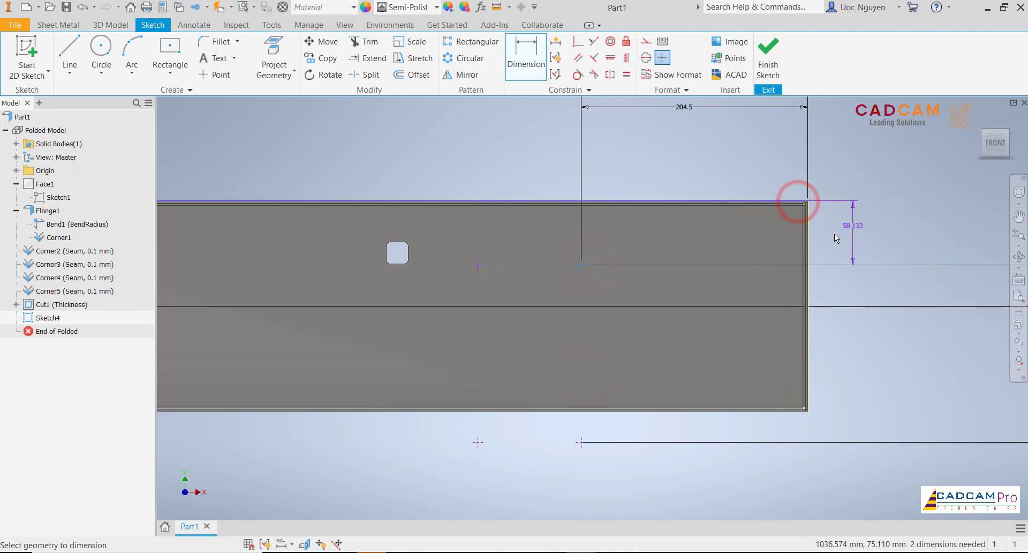
{"action": "scroll", "coordinate": [838, 241], "scroll_direction": "up", "scroll_amount": 3}
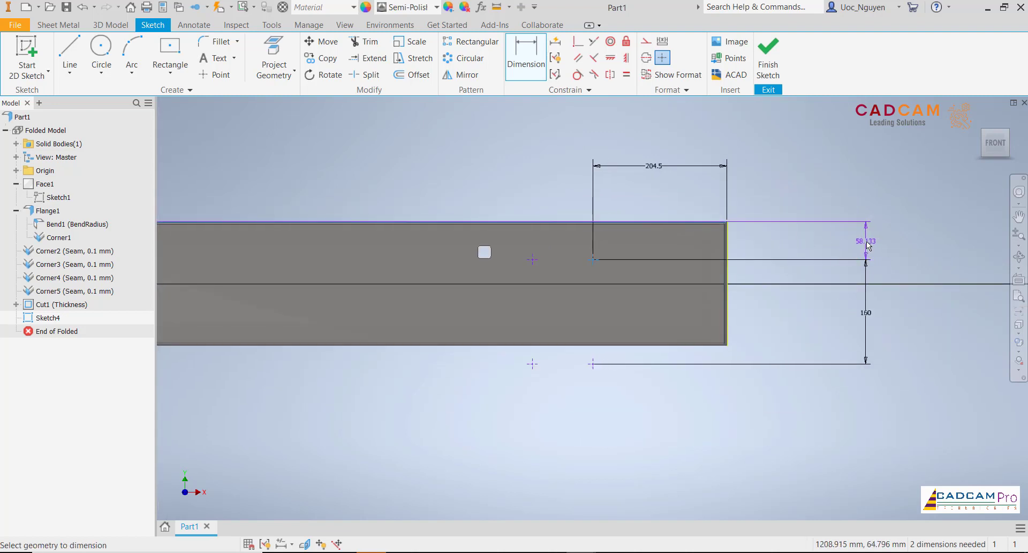
{"action": "left_click", "coordinate": [867, 242]}
{"action": "type", "text": "18"}
{"action": "key", "text": "Return"}
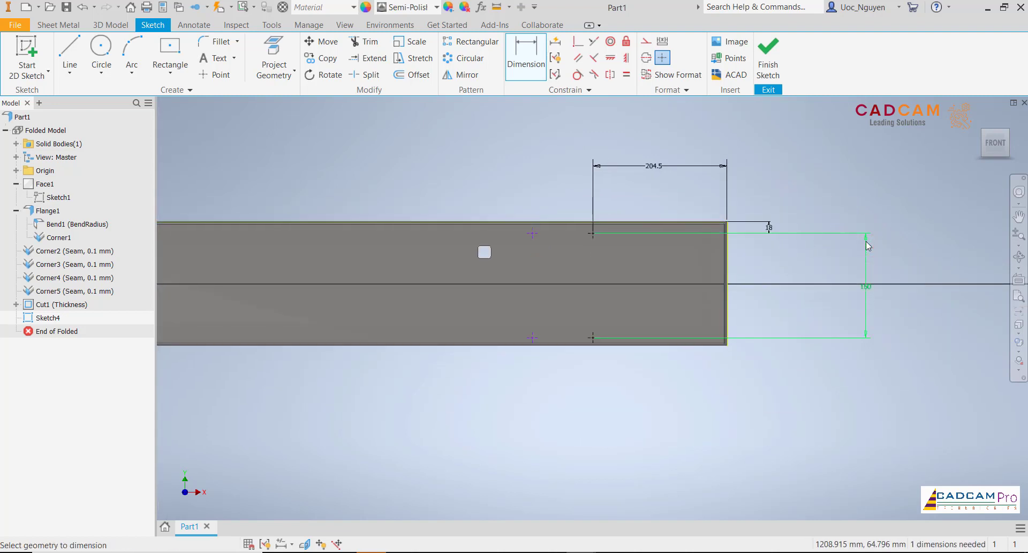
{"action": "scroll", "coordinate": [624, 297], "scroll_direction": "up", "scroll_amount": 3}
{"action": "key", "text": "Escape"}
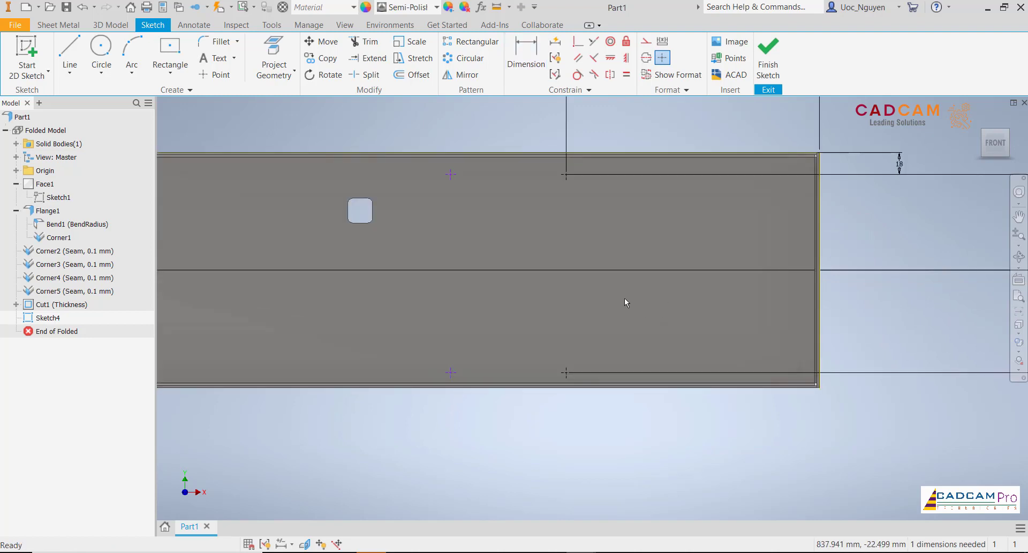
- Dimension the left pair of points 204.5 mm from the tray's left edge and raise the dimension clear of the outline
{"action": "scroll", "coordinate": [625, 298], "scroll_direction": "down", "scroll_amount": 2}
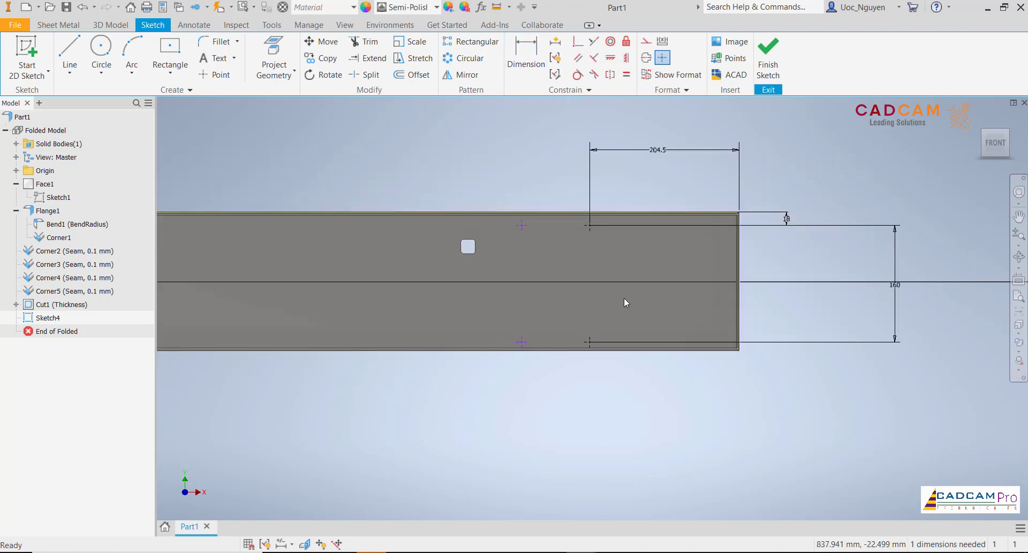
{"action": "left_click", "coordinate": [518, 68]}
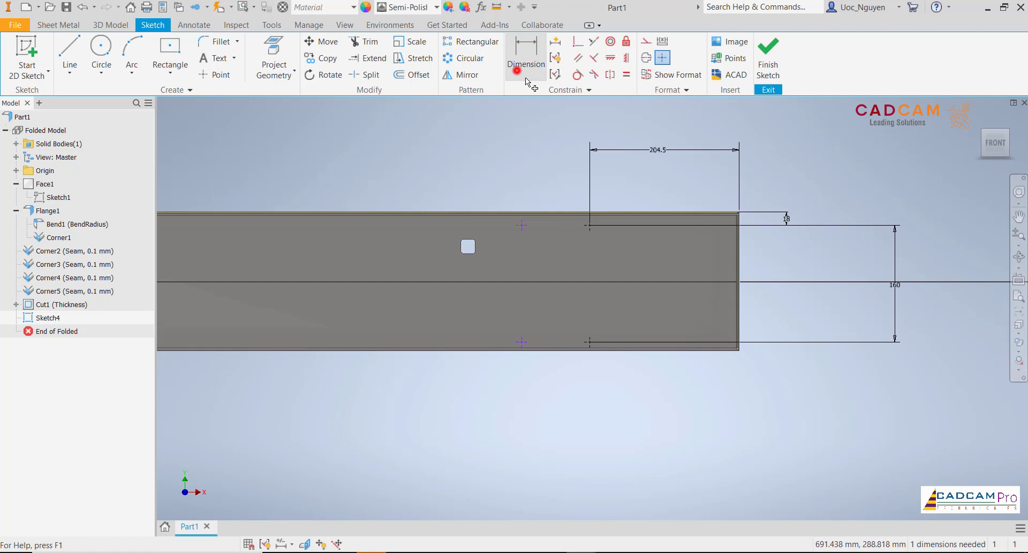
{"action": "left_click", "coordinate": [522, 223]}
{"action": "scroll", "coordinate": [555, 266], "scroll_direction": "down", "scroll_amount": 5}
{"action": "middle_click_drag", "start_coordinate": [550, 270], "coordinate": [801, 274]}
{"action": "scroll", "coordinate": [371, 263], "scroll_direction": "up", "scroll_amount": 3}
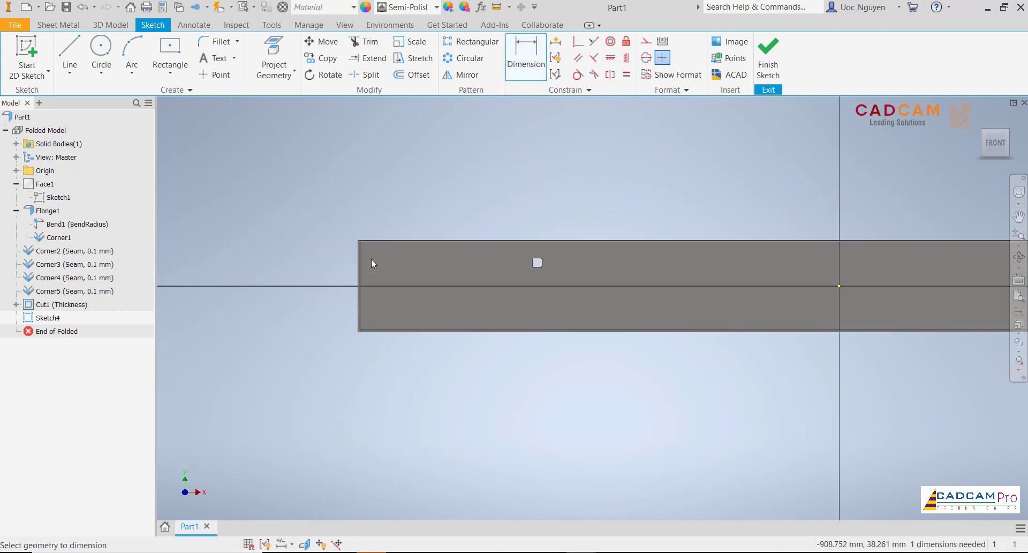
{"action": "scroll", "coordinate": [371, 258], "scroll_direction": "up", "scroll_amount": 3}
{"action": "left_click", "coordinate": [324, 242]}
{"action": "scroll", "coordinate": [401, 161], "scroll_direction": "down", "scroll_amount": 4}
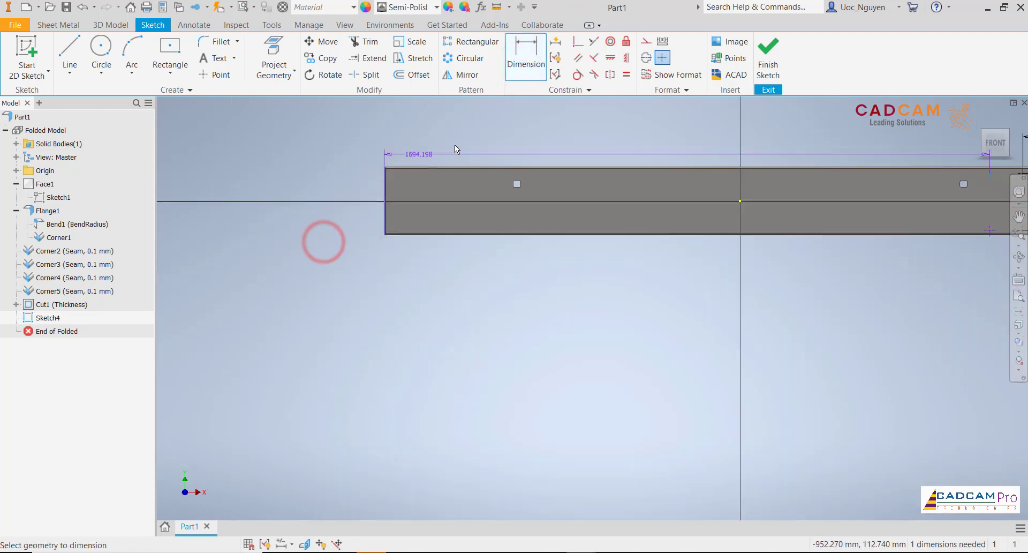
{"action": "middle_click_drag", "start_coordinate": [493, 147], "coordinate": [376, 224]}
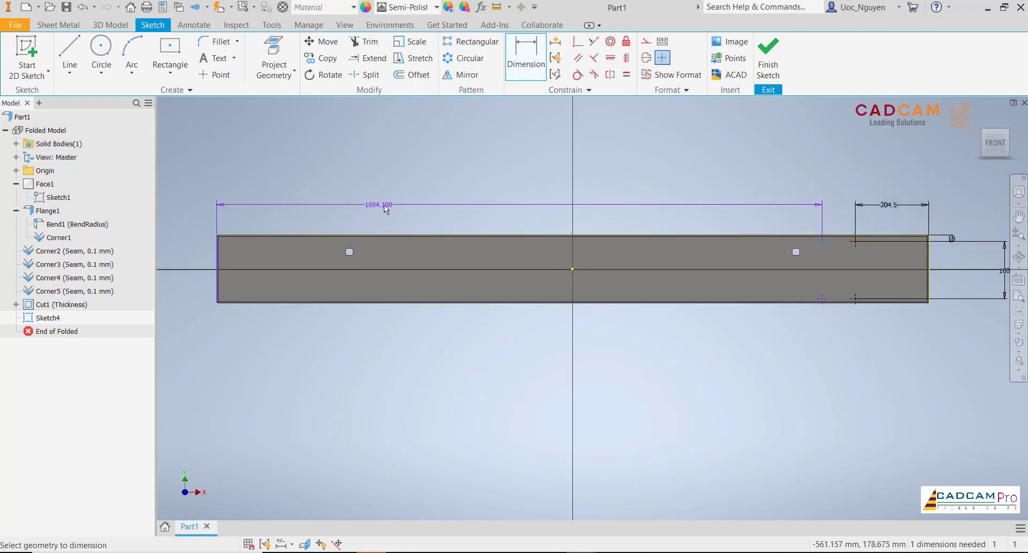
{"action": "left_click", "coordinate": [384, 205]}
{"action": "type", "text": "204"}
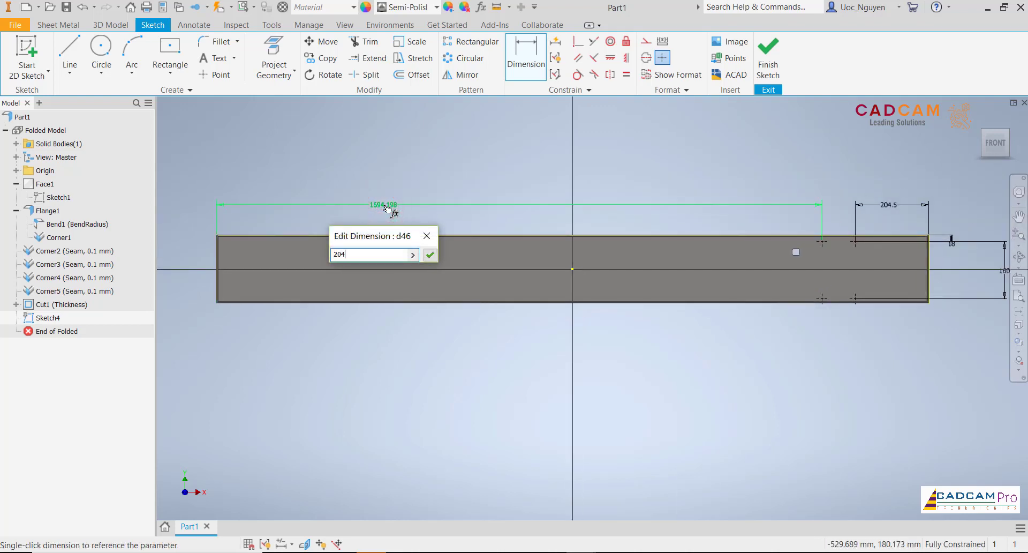
{"action": "type", "text": ".5"}
{"action": "key", "text": "Return"}
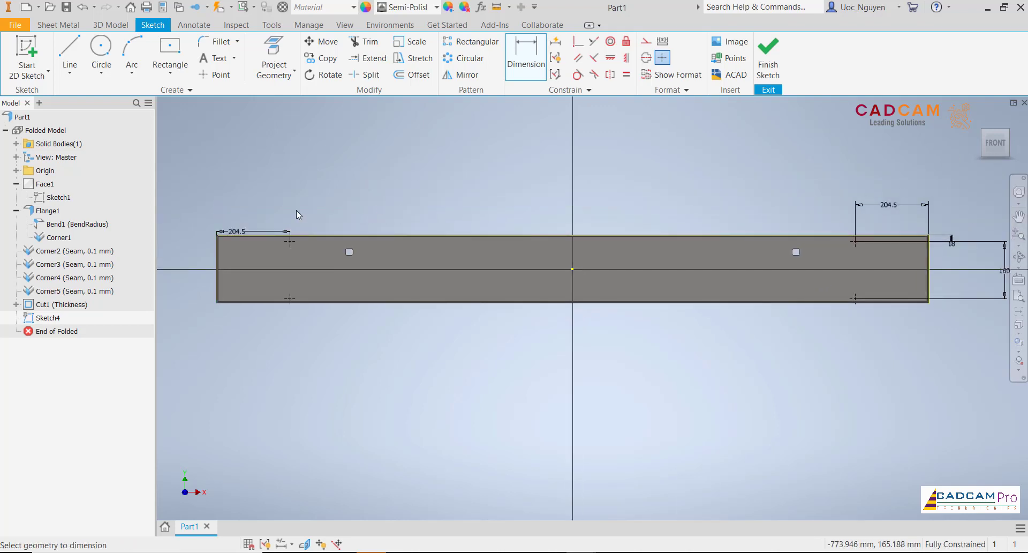
{"action": "key", "text": "Escape"}
{"action": "left_click_drag", "start_coordinate": [244, 226], "coordinate": [244, 213]}
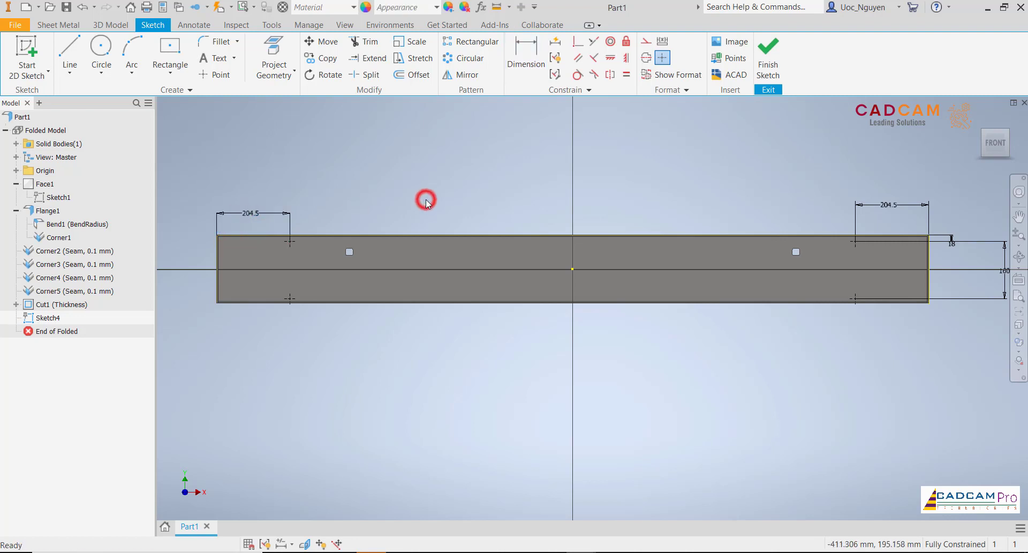
- Finish the point sketch and create simple 4.5 mm holes, one sheet thickness deep, at the four sketched points
{"action": "left_click", "coordinate": [768, 68]}
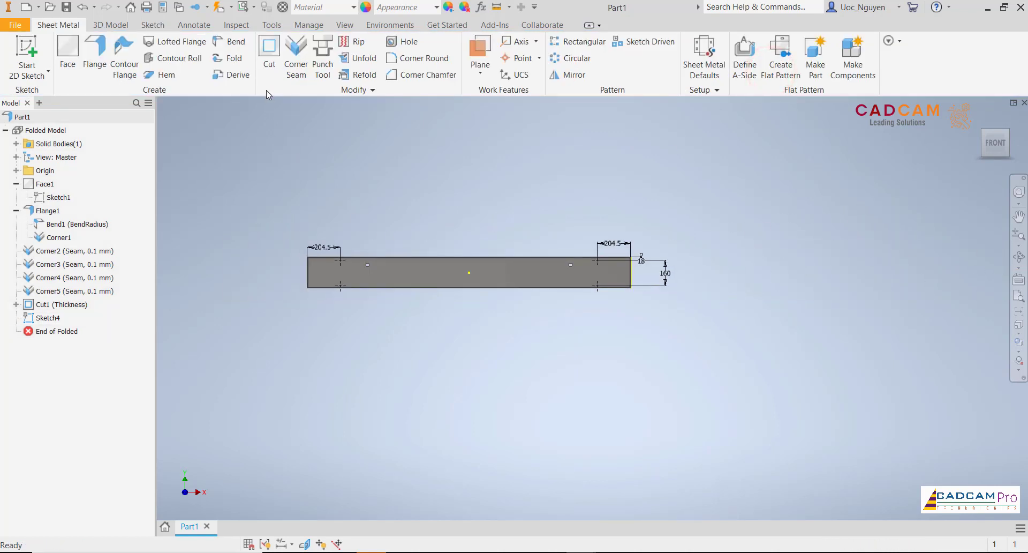
{"action": "left_click", "coordinate": [400, 42]}
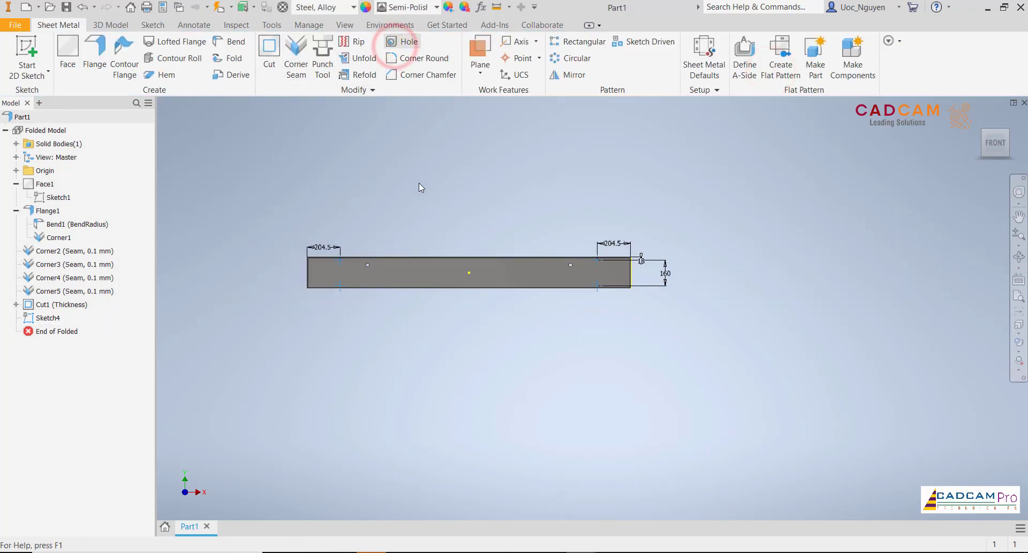
{"action": "scroll", "coordinate": [331, 272], "scroll_direction": "up", "scroll_amount": 3}
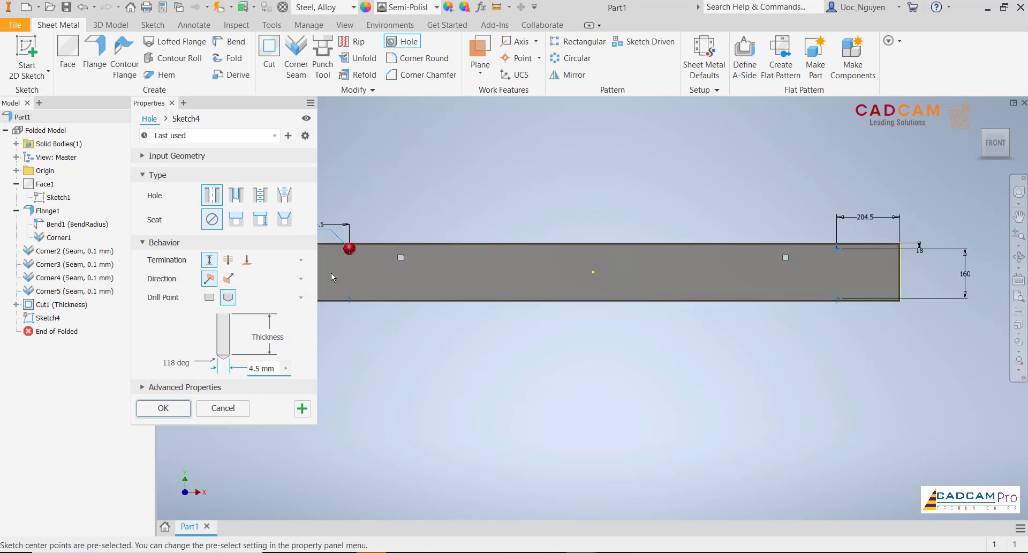
{"action": "scroll", "coordinate": [331, 272], "scroll_direction": "up", "scroll_amount": 3}
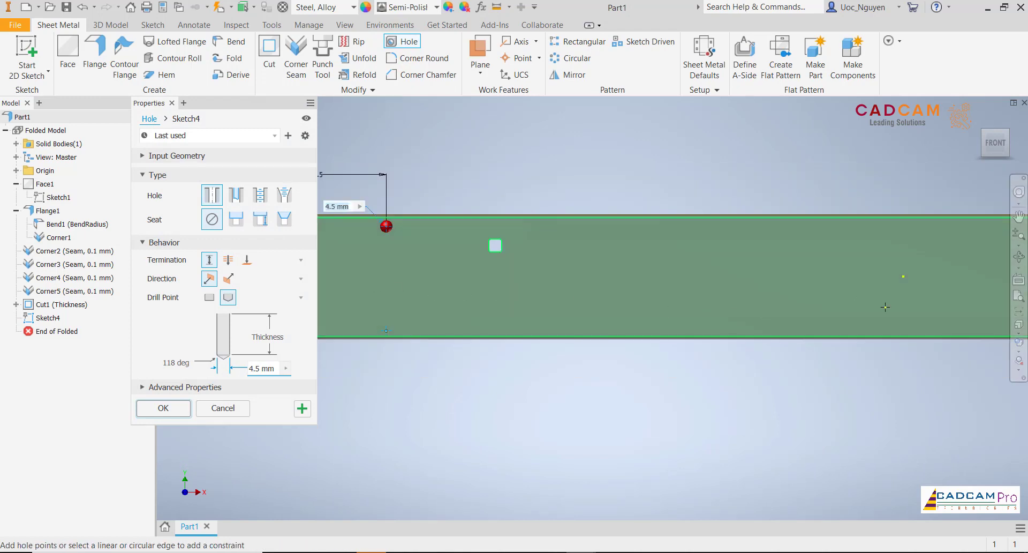
{"action": "scroll", "coordinate": [809, 328], "scroll_direction": "down", "scroll_amount": 3}
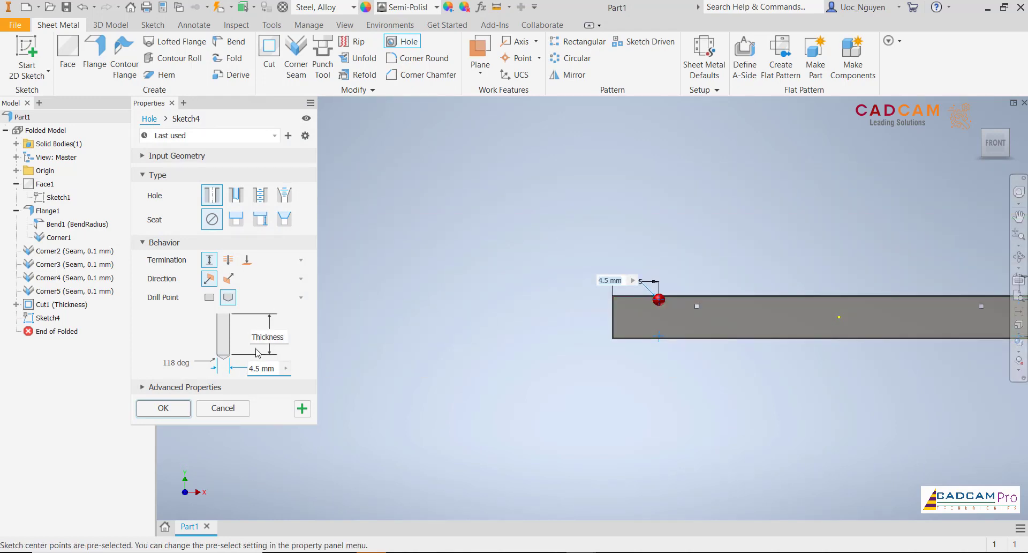
{"action": "double_click", "coordinate": [262, 369]}
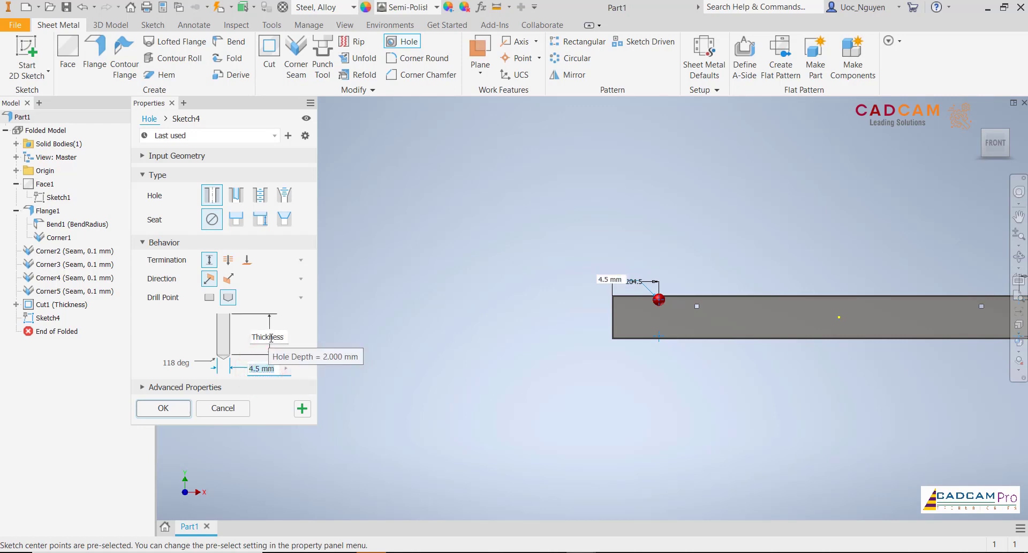
{"action": "left_click", "coordinate": [188, 408]}
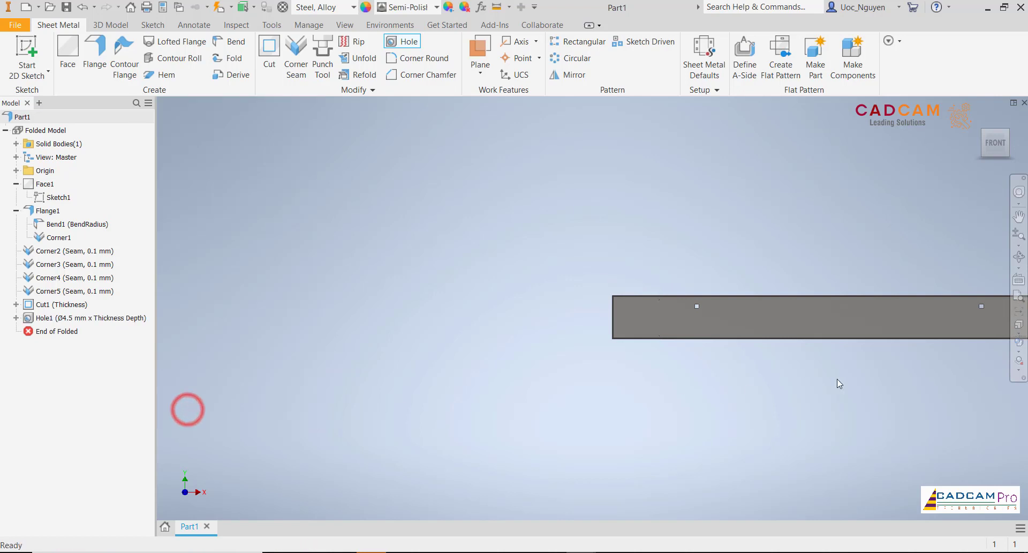
- Start a 2D sketch on the outer face of the tray's right end flange
{"action": "middle_click_drag", "start_coordinate": [750, 382], "coordinate": [402, 382]}
{"action": "scroll", "coordinate": [672, 344], "scroll_direction": "up", "scroll_amount": 7}
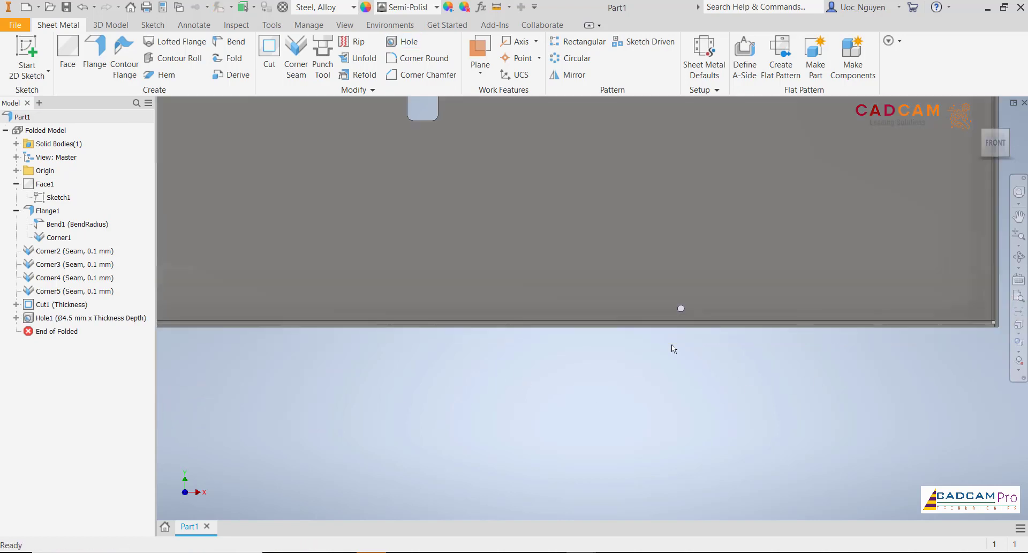
{"action": "scroll", "coordinate": [674, 347], "scroll_direction": "down", "scroll_amount": 6}
{"action": "middle_click_drag", "start_coordinate": [452, 363], "coordinate": [634, 383]}
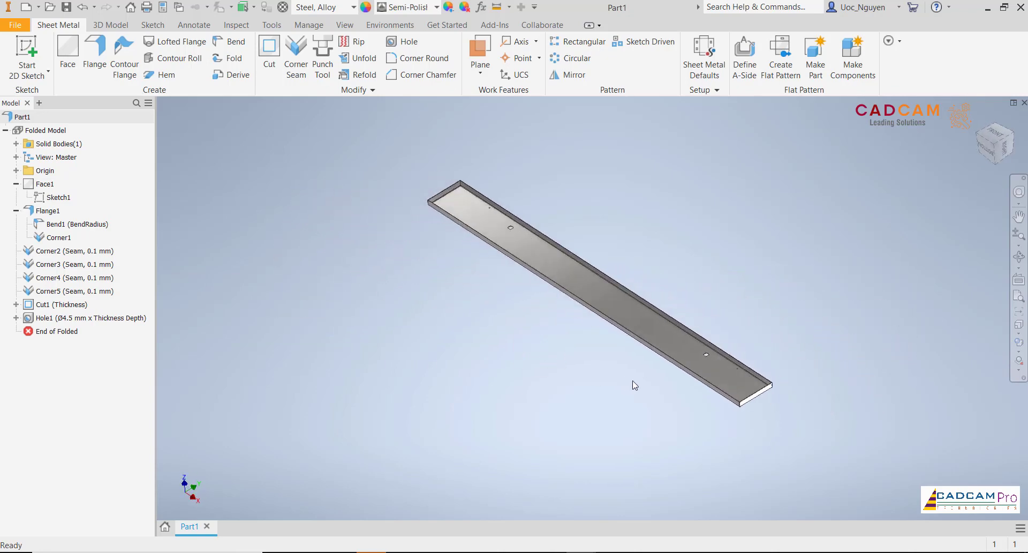
{"action": "scroll", "coordinate": [750, 402], "scroll_direction": "up", "scroll_amount": 6}
{"action": "scroll", "coordinate": [752, 405], "scroll_direction": "down", "scroll_amount": 3}
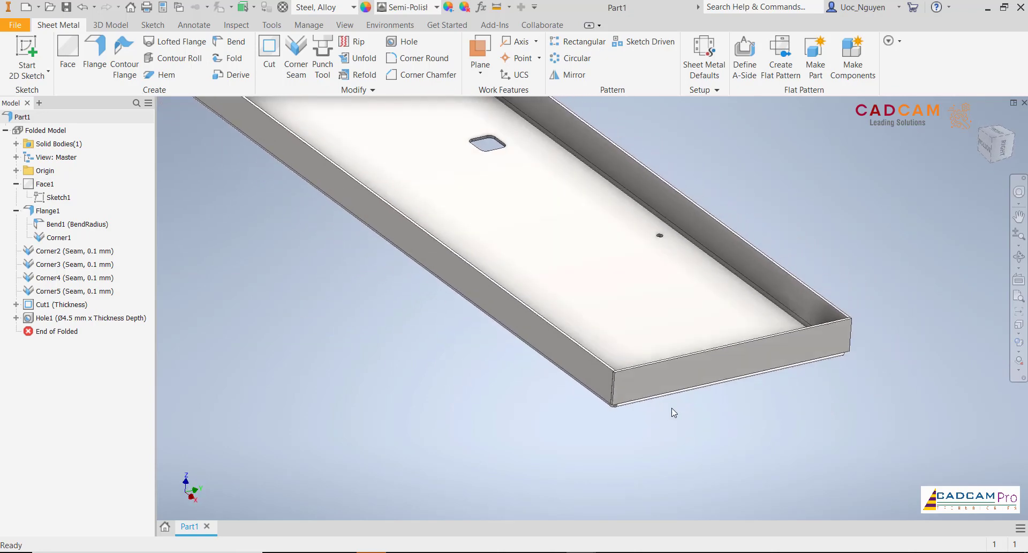
{"action": "left_click", "coordinate": [628, 378]}
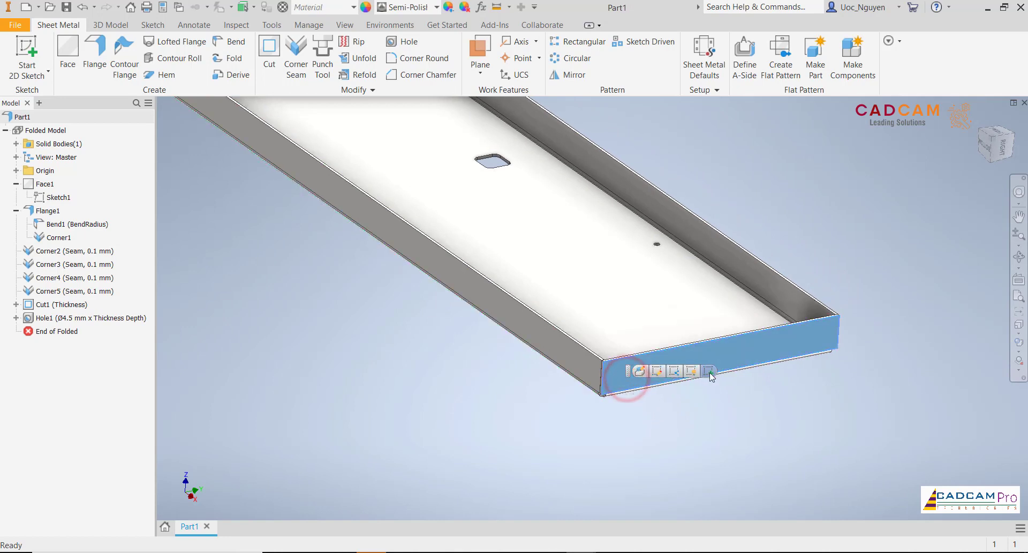
{"action": "left_click", "coordinate": [709, 371]}
{"action": "scroll", "coordinate": [470, 264], "scroll_direction": "up", "scroll_amount": 4}
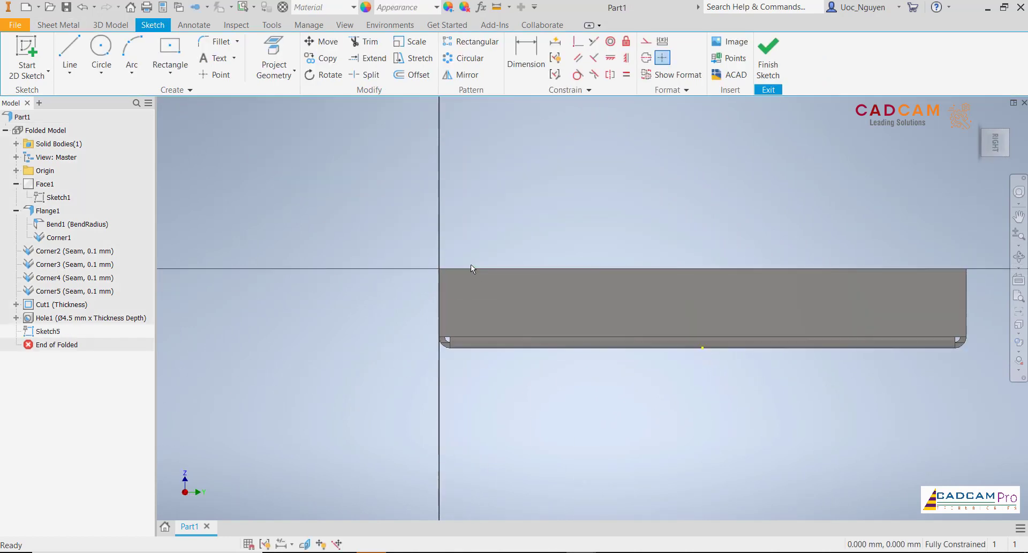
- Draw a two-point rectangle 13 mm wide and 4.5 mm high just above the flange's upper left corner
{"action": "left_click", "coordinate": [171, 64]}
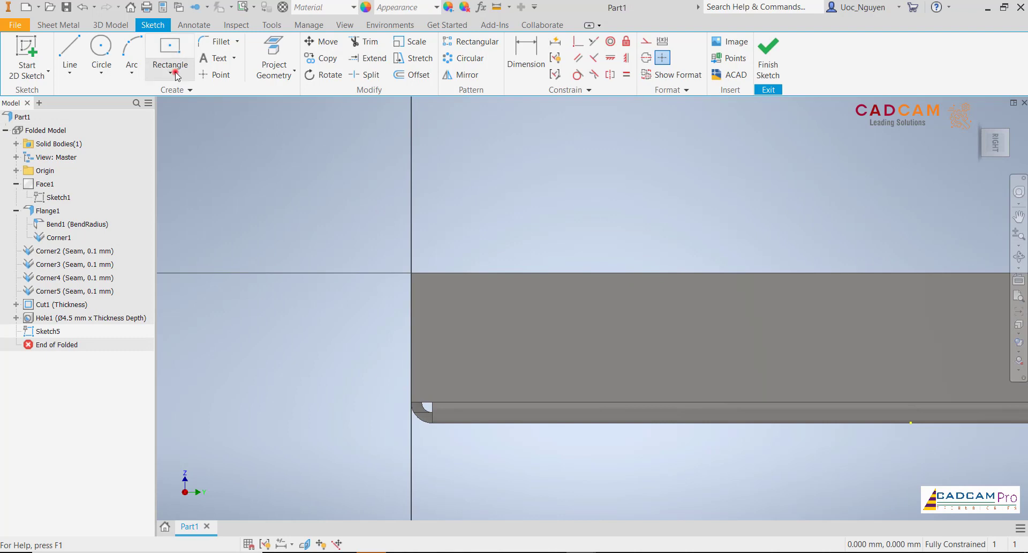
{"action": "left_click", "coordinate": [180, 101]}
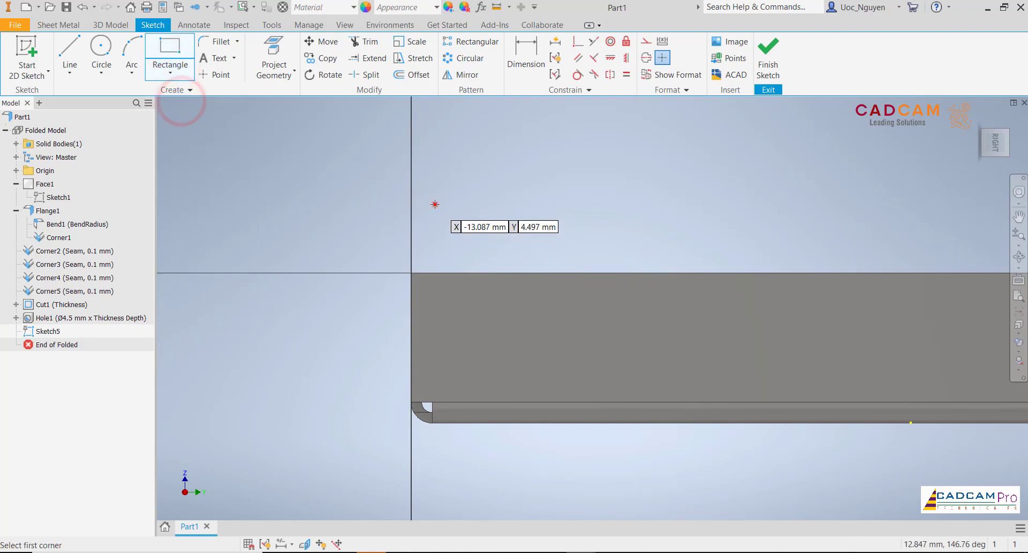
{"action": "left_click", "coordinate": [434, 204]}
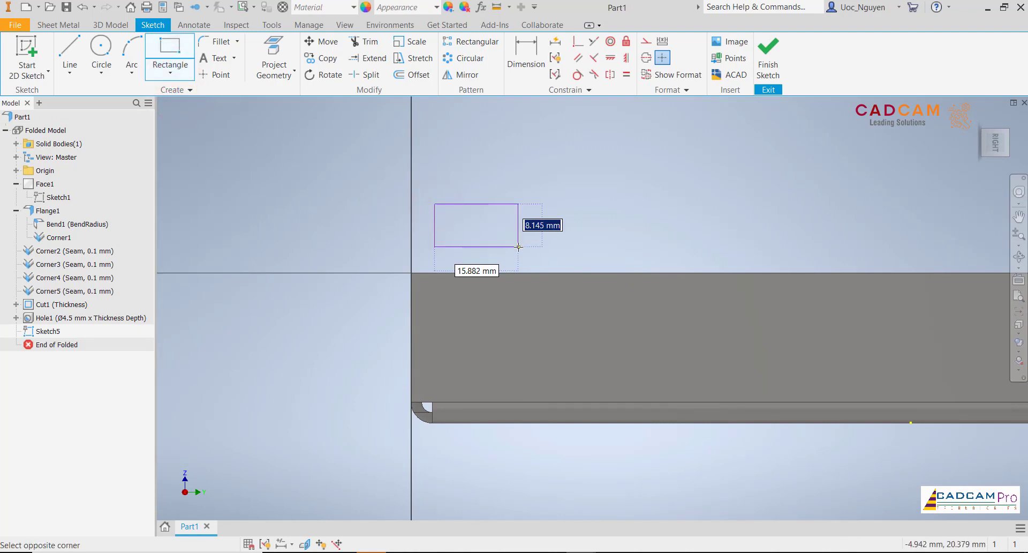
{"action": "key", "text": "Tab"}
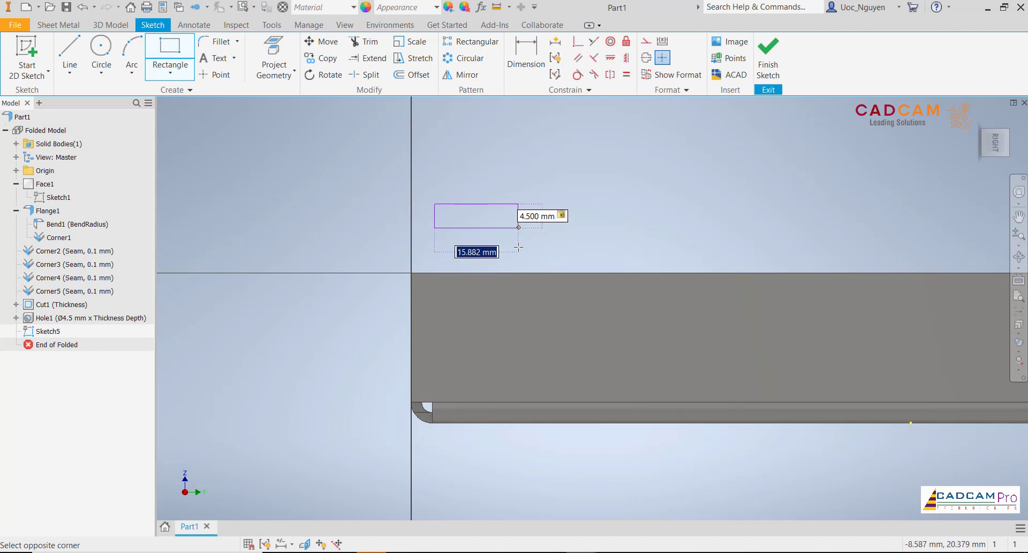
{"action": "type", "text": "13"}
{"action": "key", "text": "Tab"}
{"action": "key", "text": "Escape"}
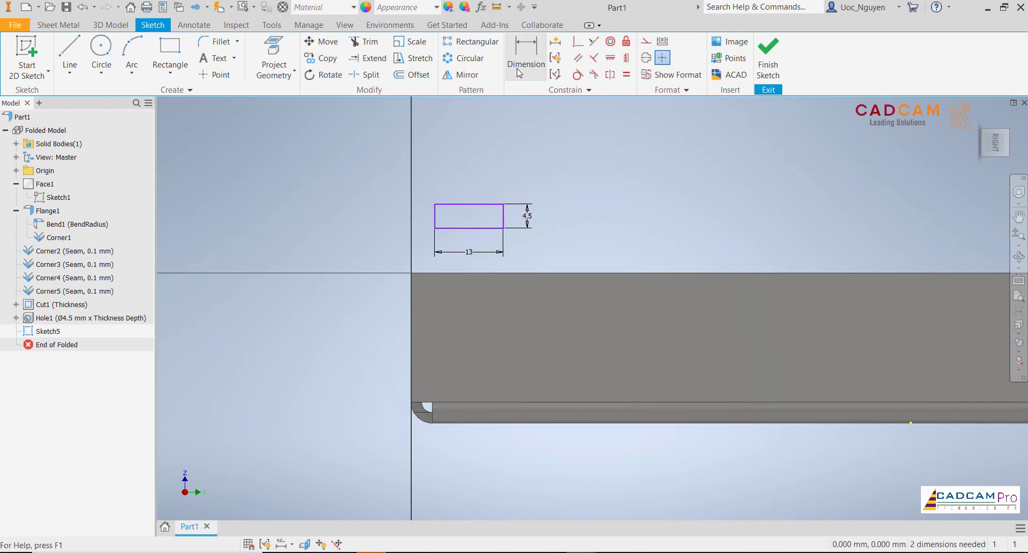
- Make the rectangle's upper left corner coincident with the flange's upper left corner
{"action": "left_click", "coordinate": [435, 204]}
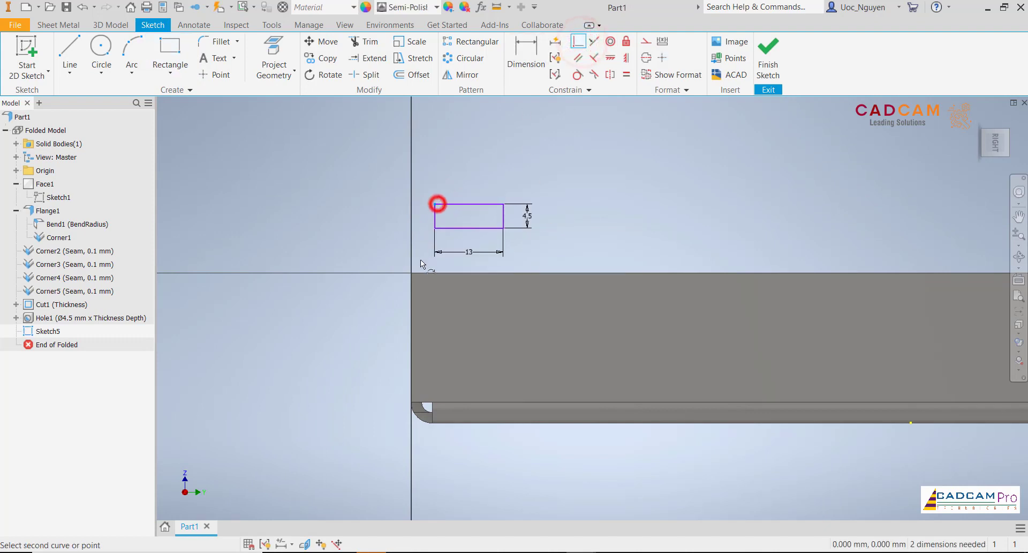
{"action": "left_click", "coordinate": [411, 273]}
{"action": "key", "text": "Escape"}
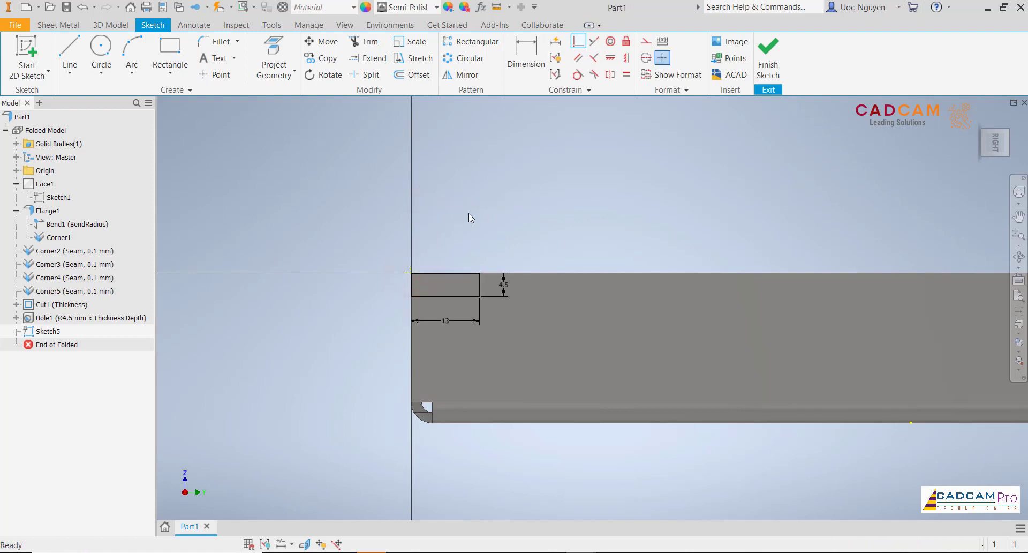
- Cut the rectangle through the whole tray with extents set to All, notching both end flanges
{"action": "scroll", "coordinate": [468, 213], "scroll_direction": "up", "scroll_amount": 5}
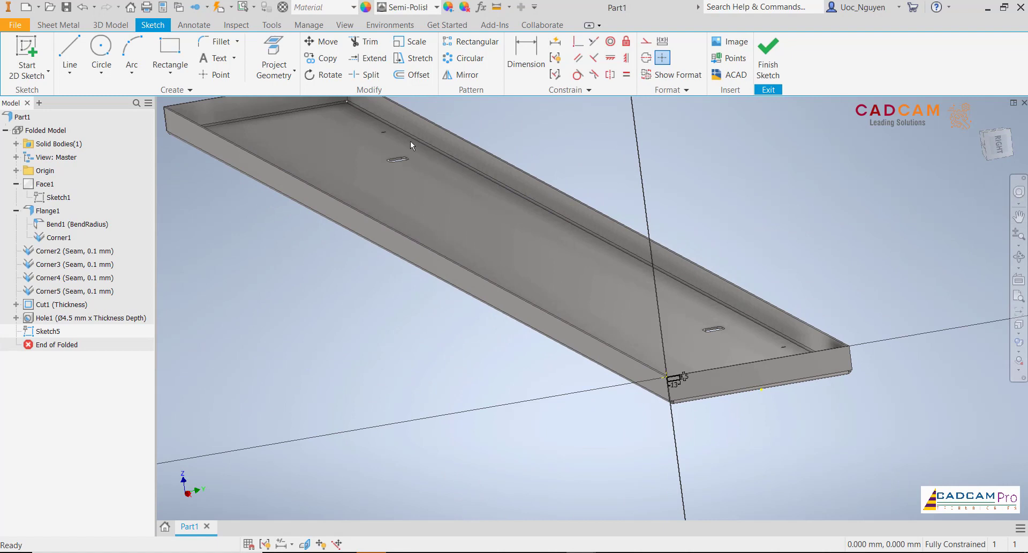
{"action": "left_click", "coordinate": [58, 25]}
{"action": "left_click", "coordinate": [266, 61]}
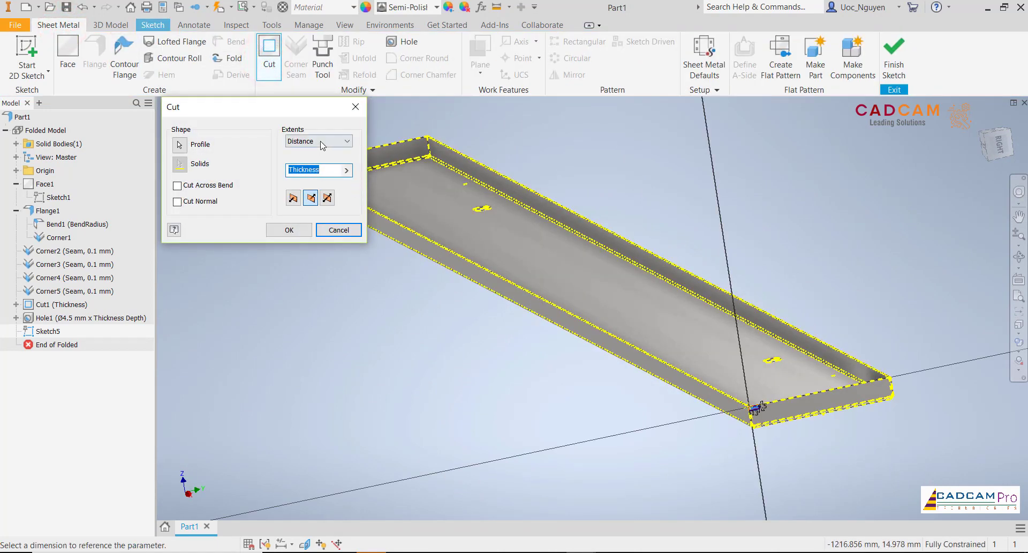
{"action": "left_click", "coordinate": [323, 142]}
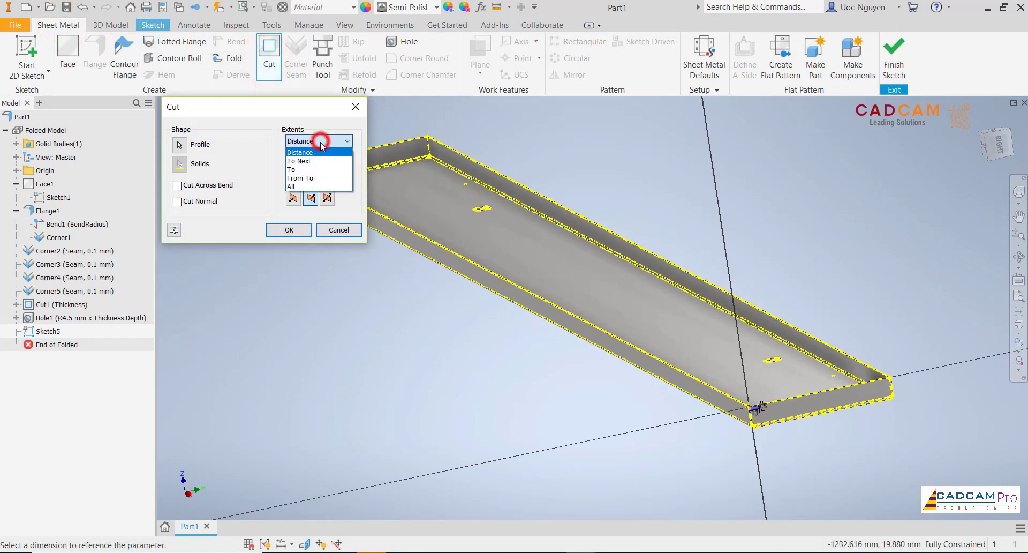
{"action": "left_click", "coordinate": [315, 187]}
{"action": "middle_click_drag", "start_coordinate": [485, 300], "coordinate": [528, 302]}
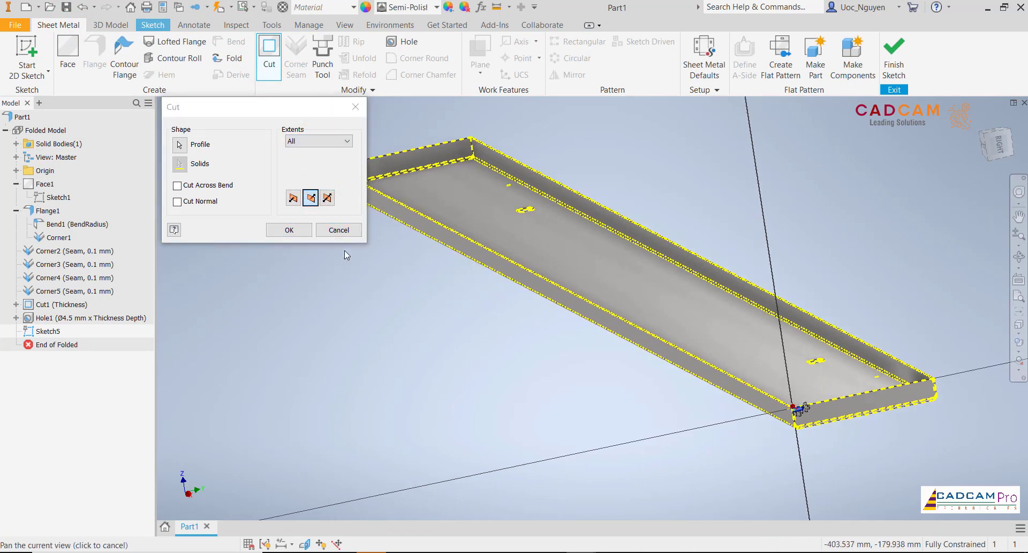
{"action": "left_click", "coordinate": [289, 230]}
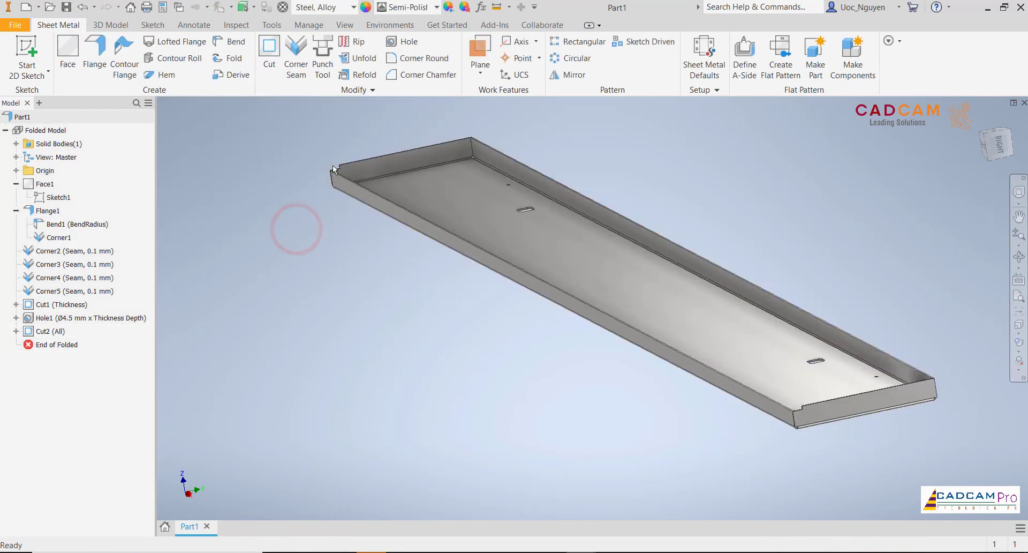
- Start a sketch on the notched right end flange and project its left, top and notch edges
{"action": "scroll", "coordinate": [334, 169], "scroll_direction": "up", "scroll_amount": 5}
{"action": "scroll", "coordinate": [319, 188], "scroll_direction": "down", "scroll_amount": 5}
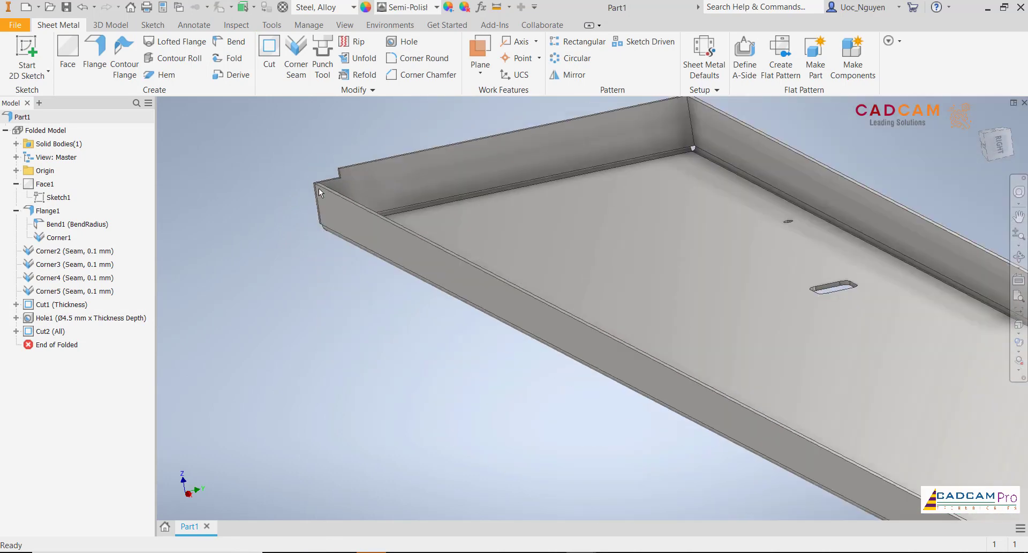
{"action": "scroll", "coordinate": [789, 412], "scroll_direction": "up", "scroll_amount": 6}
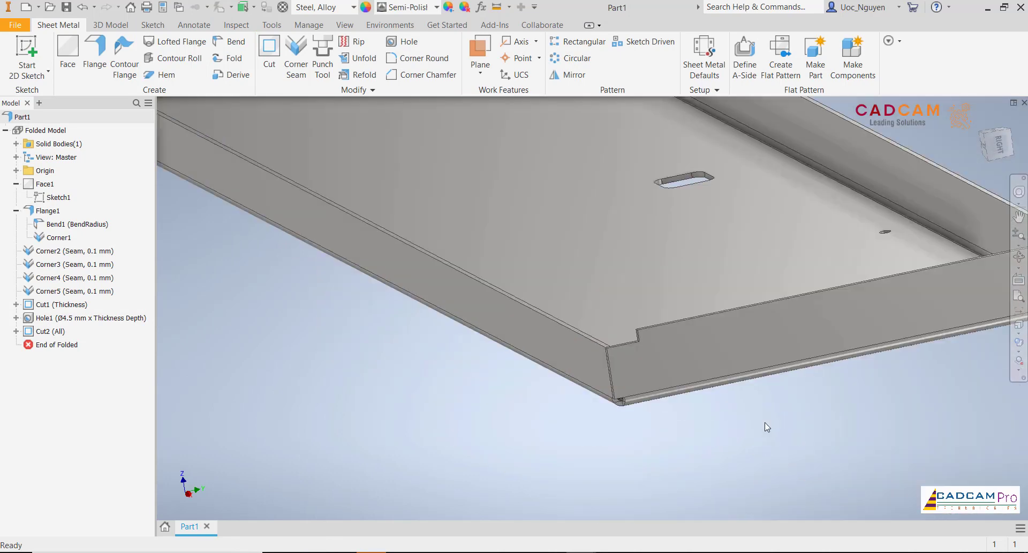
{"action": "left_click", "coordinate": [666, 370]}
{"action": "left_click", "coordinate": [749, 367]}
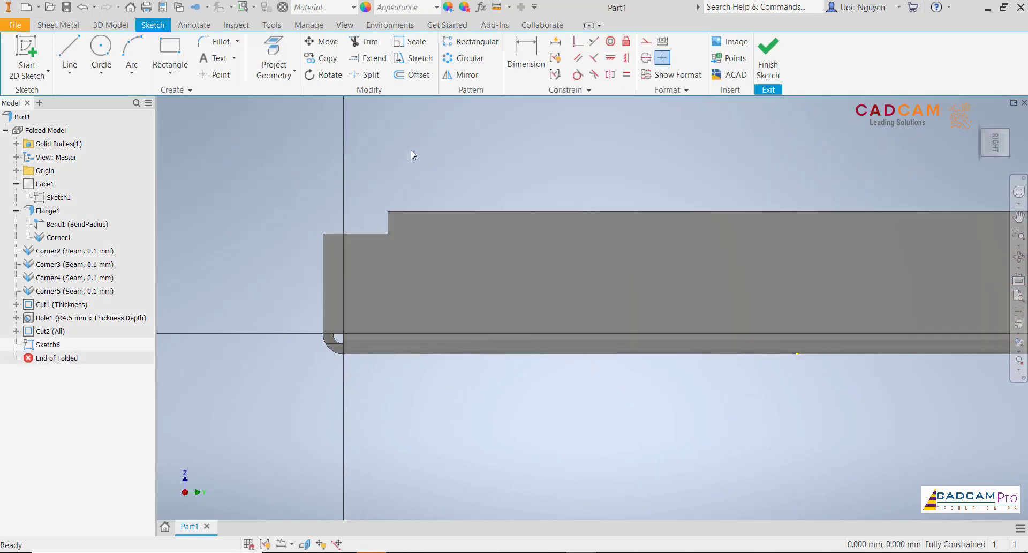
{"action": "left_click", "coordinate": [280, 47]}
{"action": "left_click", "coordinate": [356, 232]}
{"action": "left_click", "coordinate": [324, 255]}
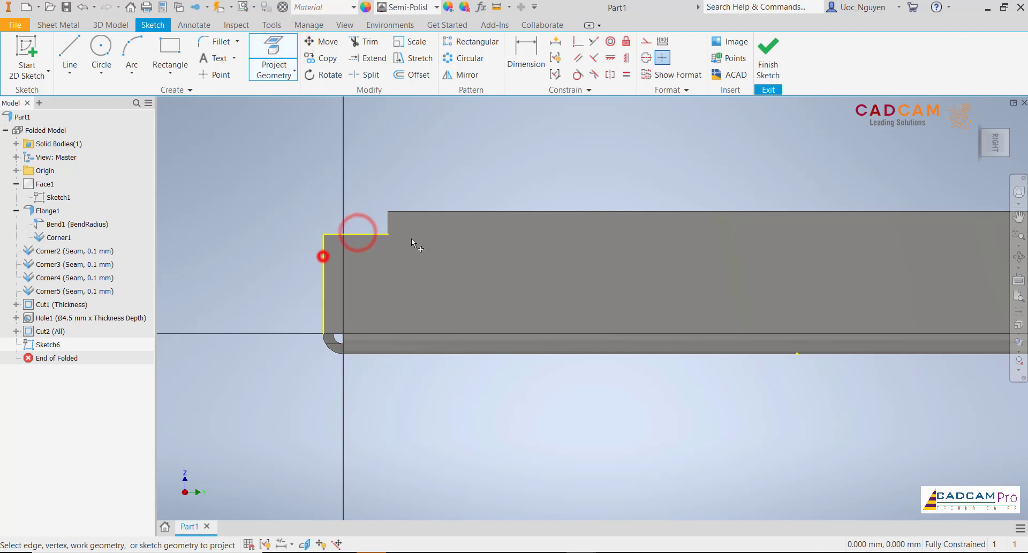
{"action": "left_click", "coordinate": [437, 215]}
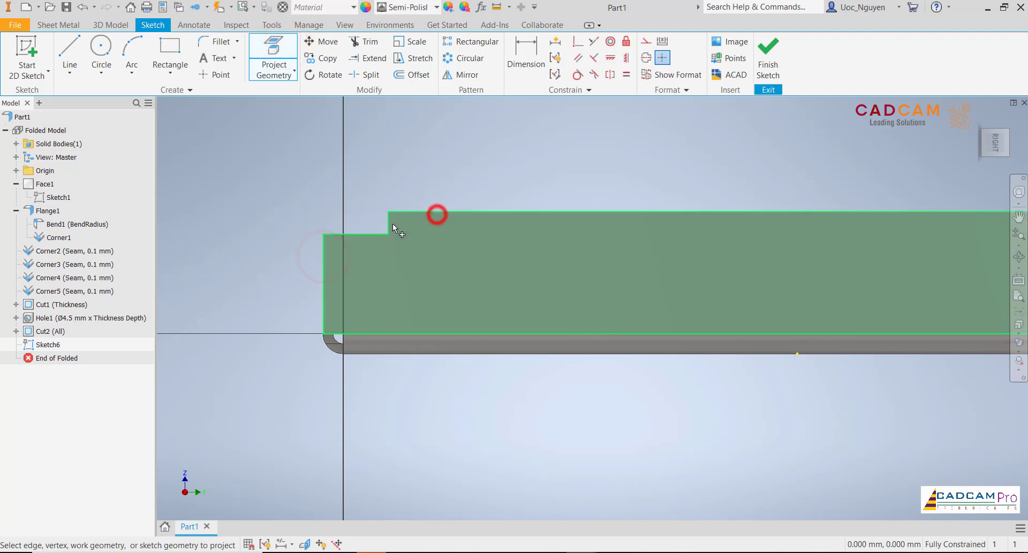
{"action": "key", "text": "Escape"}
- Convert the projected edges to construction lines and hide the solid body Solid1
{"action": "left_click_drag", "start_coordinate": [429, 178], "coordinate": [268, 275]}
{"action": "right_click", "coordinate": [427, 177]}
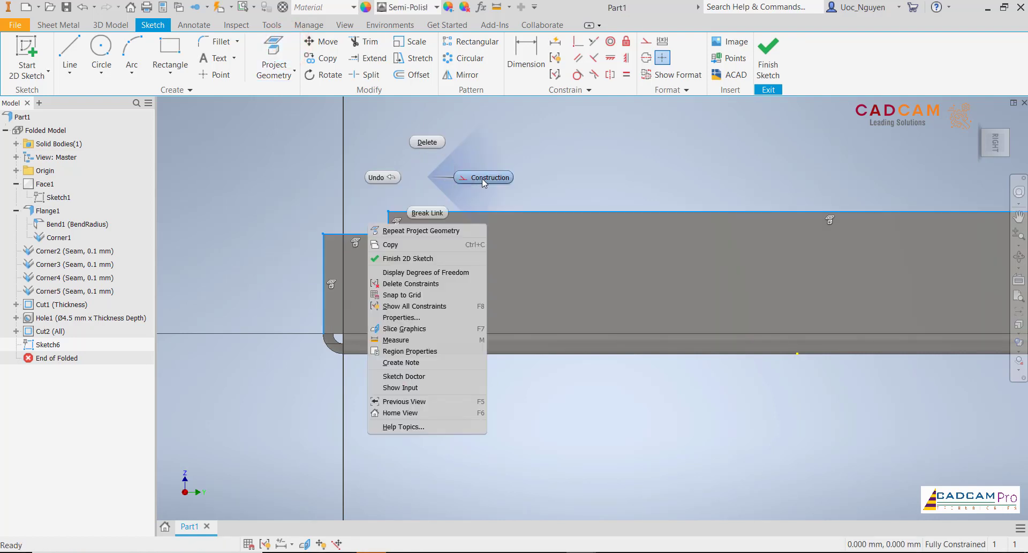
{"action": "left_click", "coordinate": [481, 179]}
{"action": "left_click", "coordinate": [16, 143]}
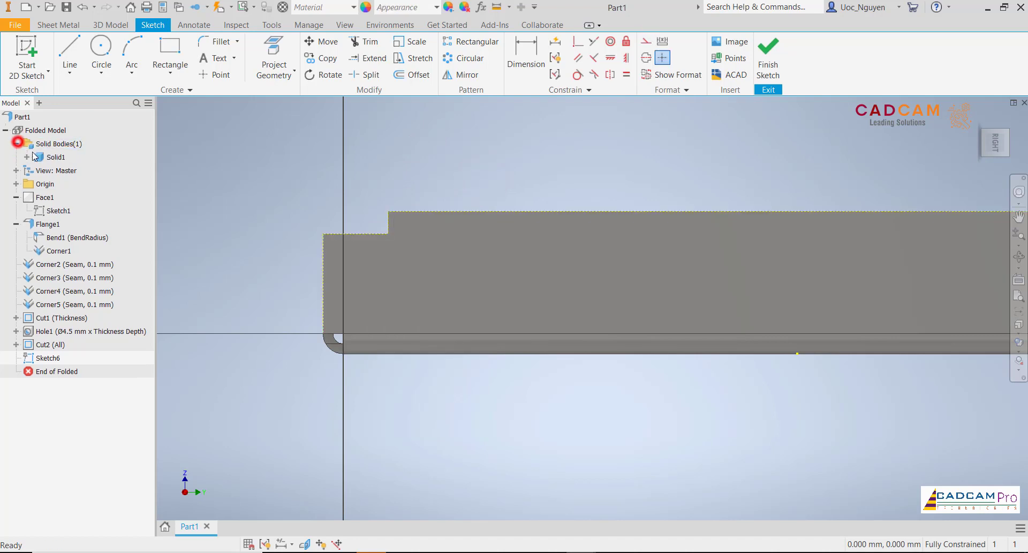
{"action": "right_click", "coordinate": [54, 161]}
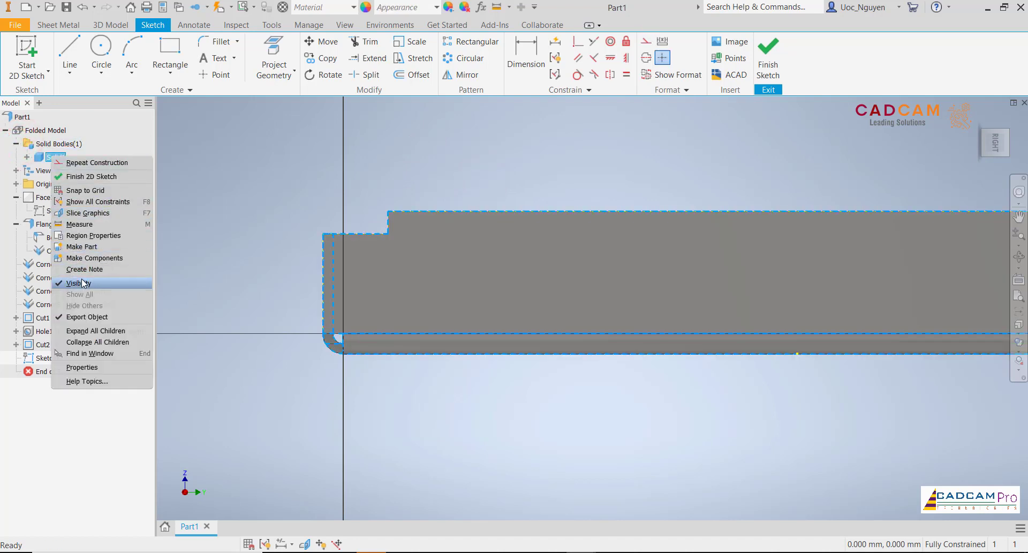
{"action": "left_click", "coordinate": [81, 277]}
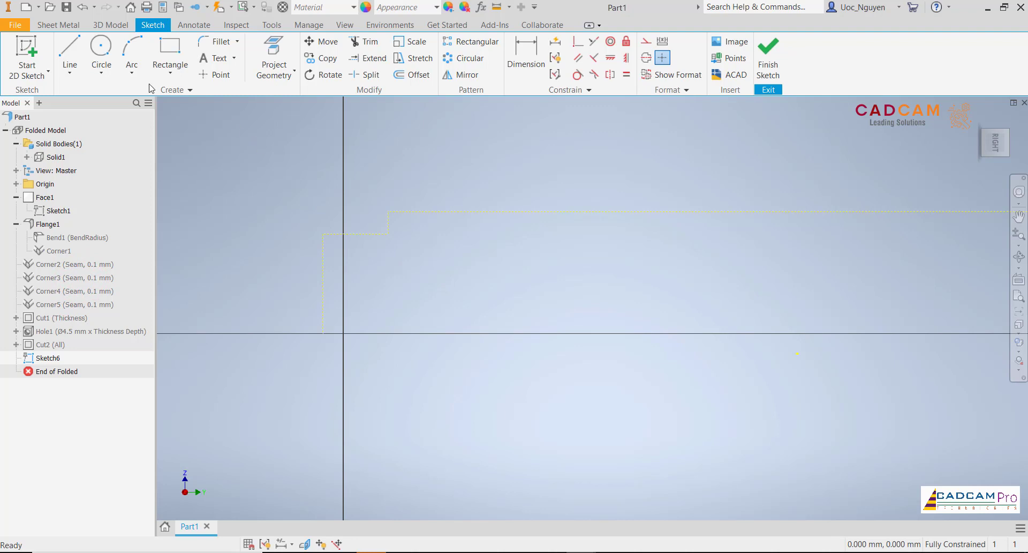
- Draw a 10.2 mm diameter circle below the projected notch outline
{"action": "left_click", "coordinate": [101, 48]}
{"action": "left_click", "coordinate": [397, 305]}
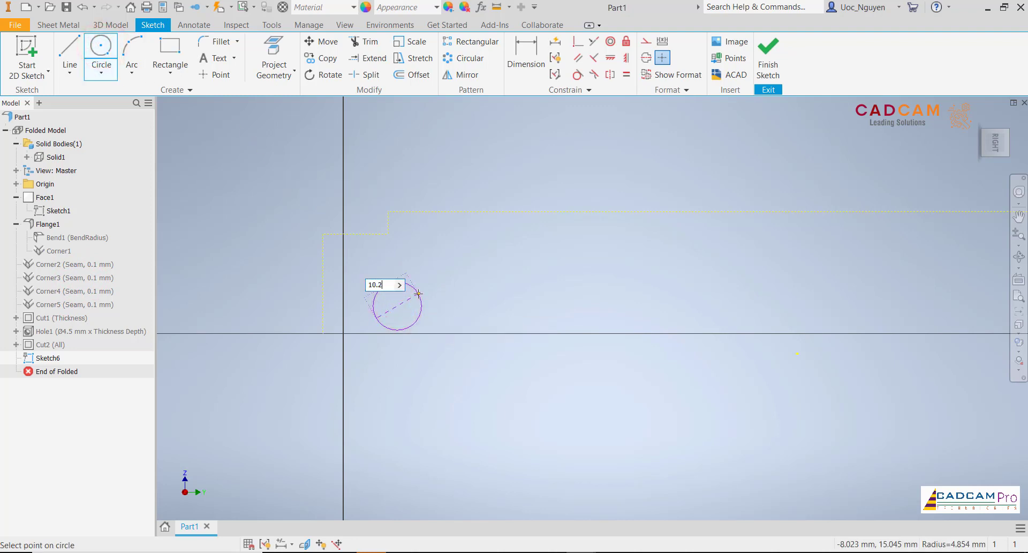
{"action": "type", "text": "10.2"}
{"action": "key", "text": "Return"}
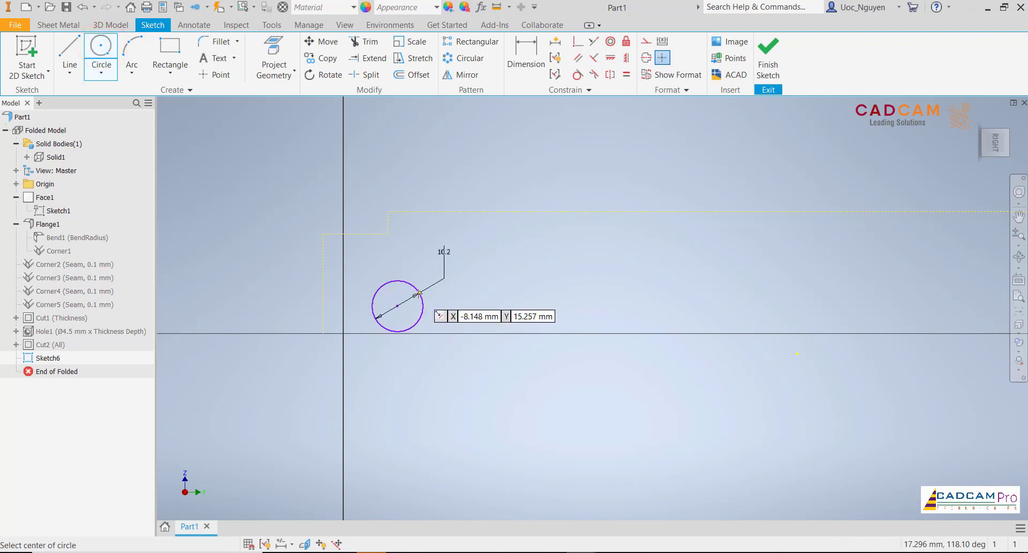
- Draw three connected lines forming an open-bottomed rectangular neck about 7.8 mm tall, with both side lines ending on the circle
{"action": "left_click", "coordinate": [75, 56]}
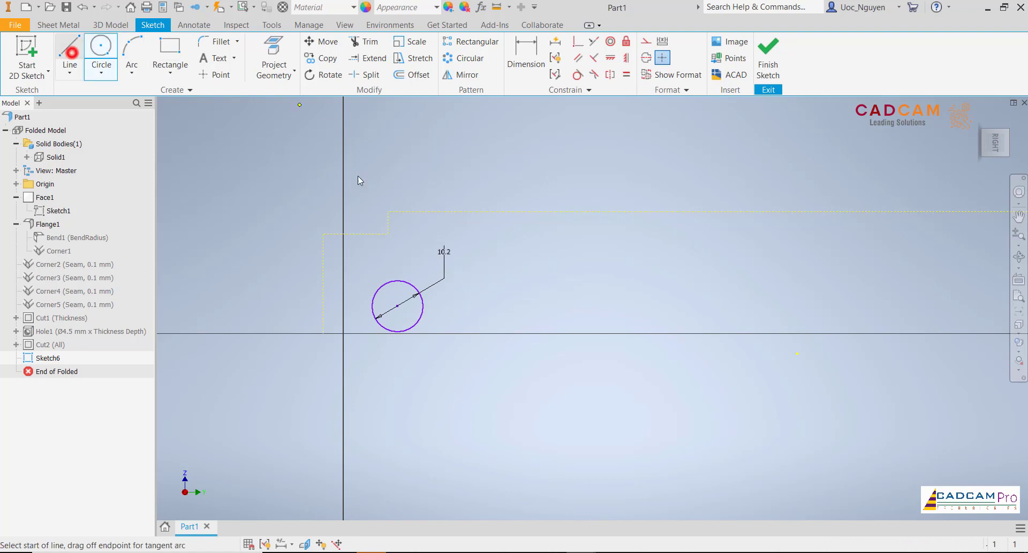
{"action": "left_click", "coordinate": [379, 288]}
{"action": "left_click", "coordinate": [379, 249]}
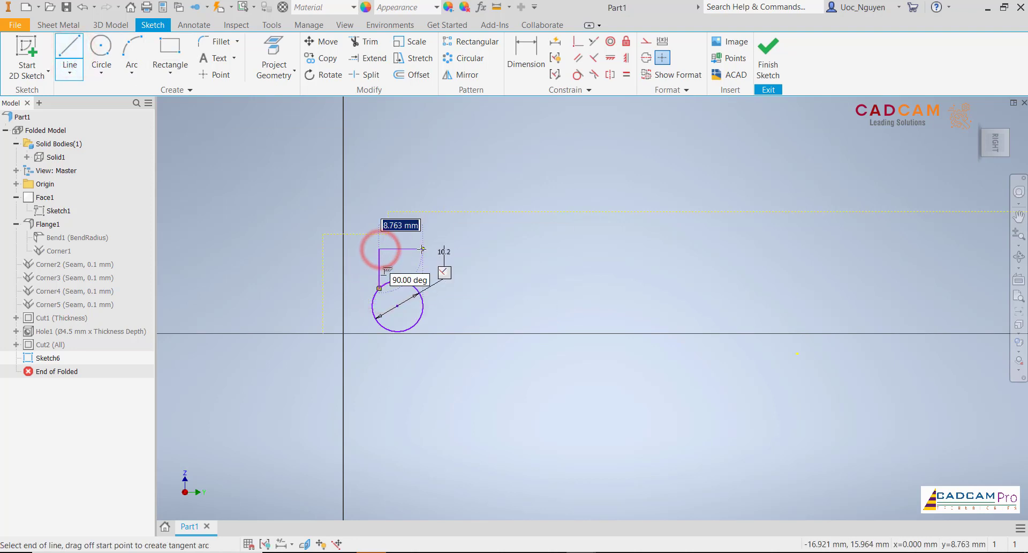
{"action": "left_click", "coordinate": [417, 248]}
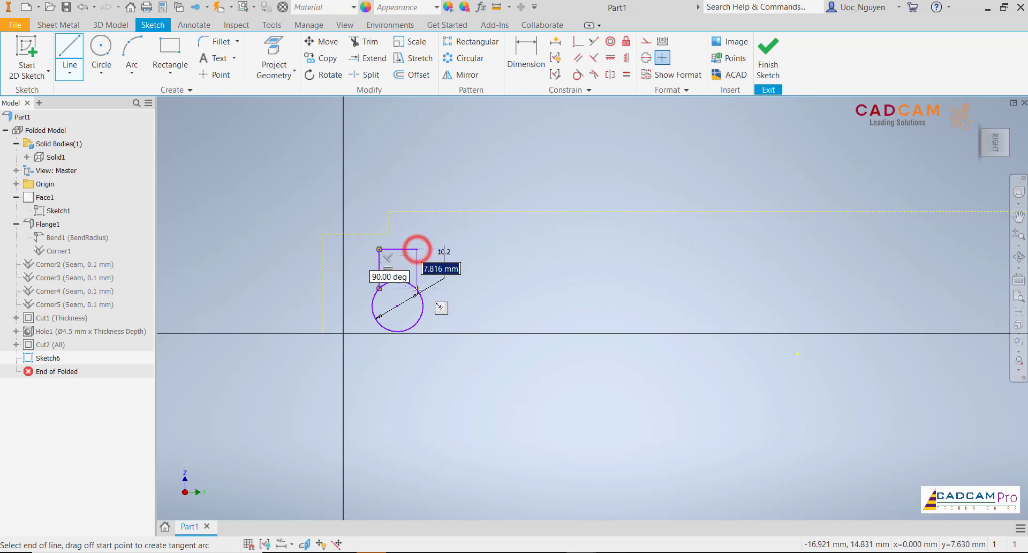
{"action": "left_click", "coordinate": [416, 287]}
{"action": "key", "text": "Escape"}
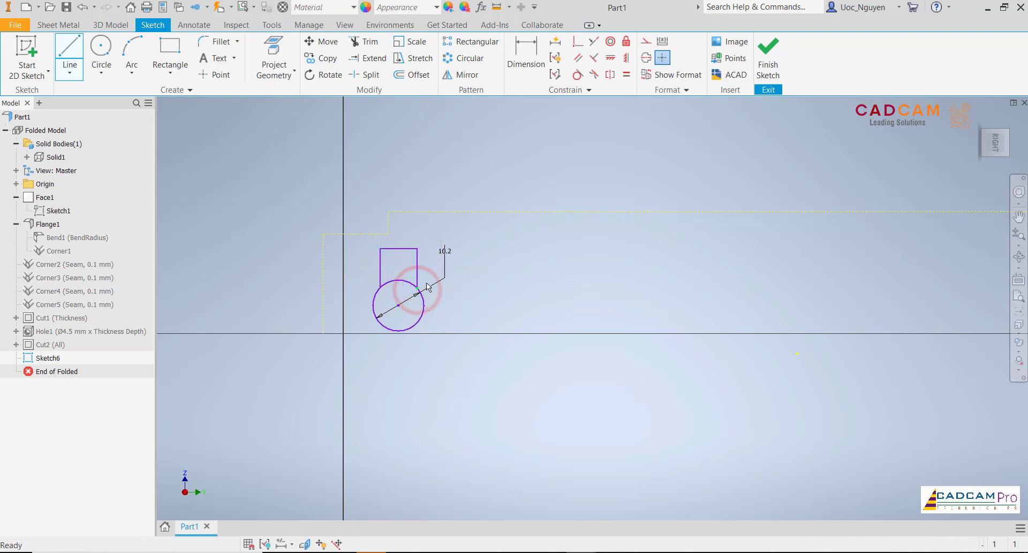
- Constrain the lower endpoints of the neck's two side lines level with each other using a Vertical constraint
{"action": "left_click", "coordinate": [610, 58]}
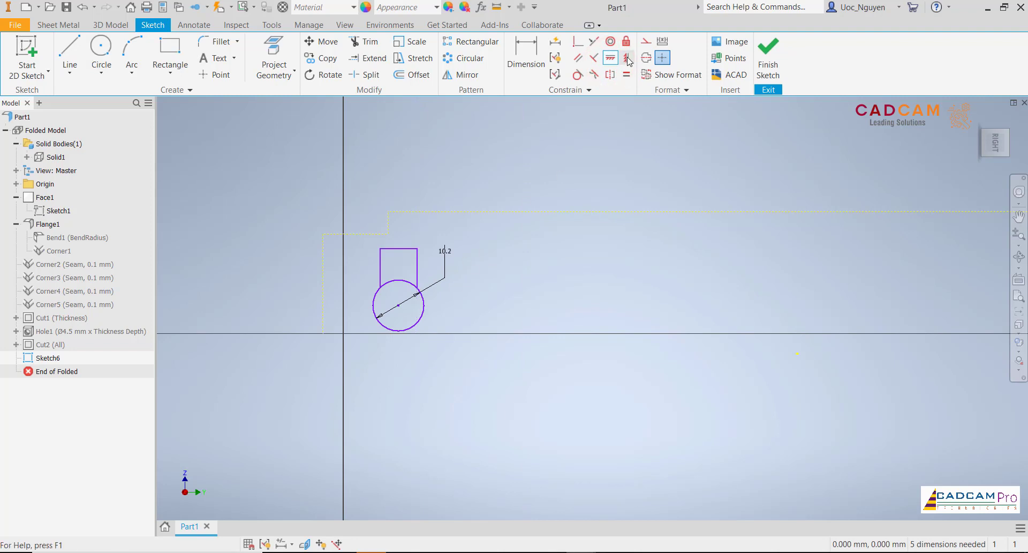
{"action": "left_click", "coordinate": [627, 58]}
{"action": "left_click", "coordinate": [416, 290]}
{"action": "left_click", "coordinate": [383, 286]}
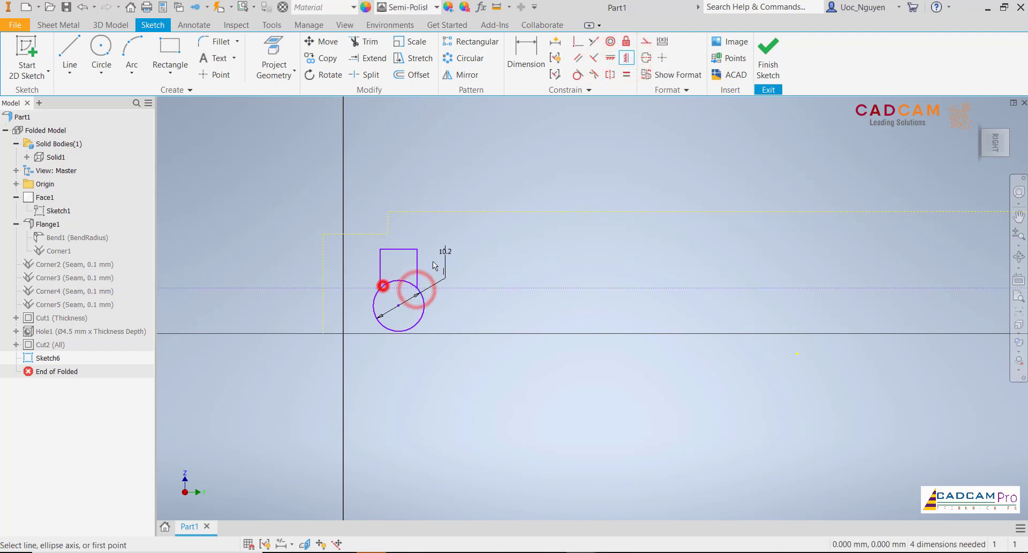
{"action": "key", "text": "Escape"}
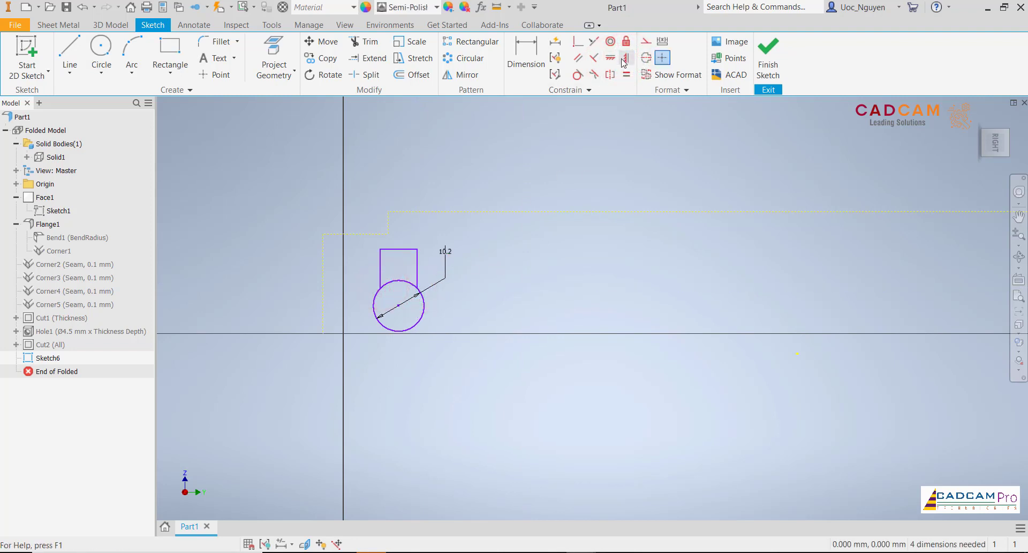
{"action": "left_click", "coordinate": [398, 248]}
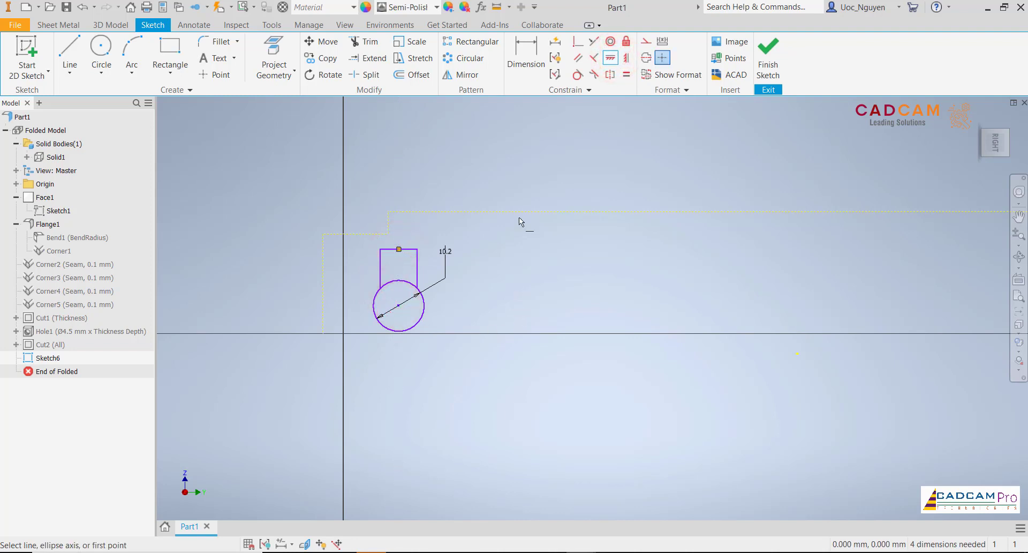
- Set the neck's width to 6 mm and trim away the circle's arc between the side lines to form a keyhole
{"action": "left_click", "coordinate": [535, 51]}
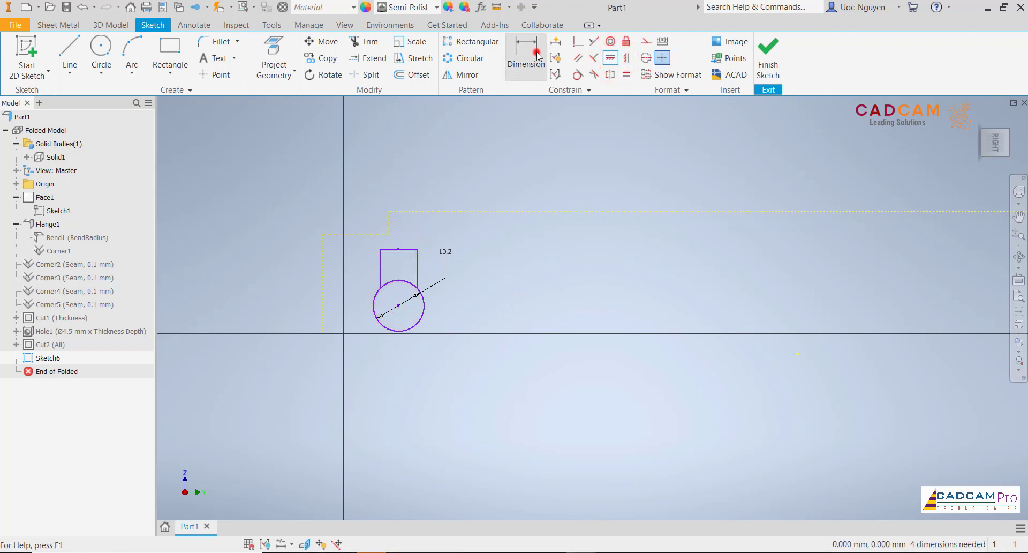
{"action": "left_click", "coordinate": [412, 180]}
{"action": "type", "text": "6"}
{"action": "key", "text": "Return"}
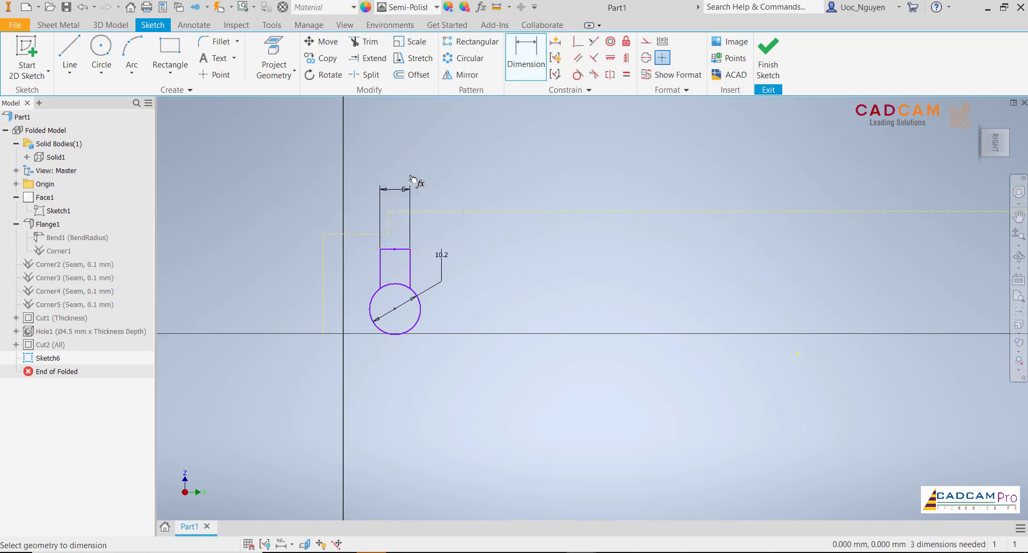
{"action": "left_click", "coordinate": [356, 42]}
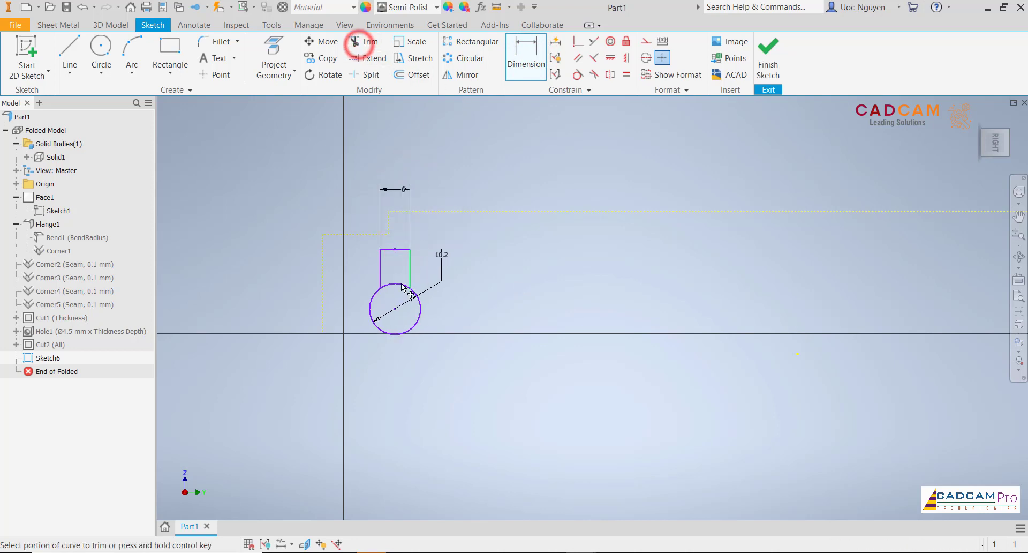
{"action": "key", "text": "Escape"}
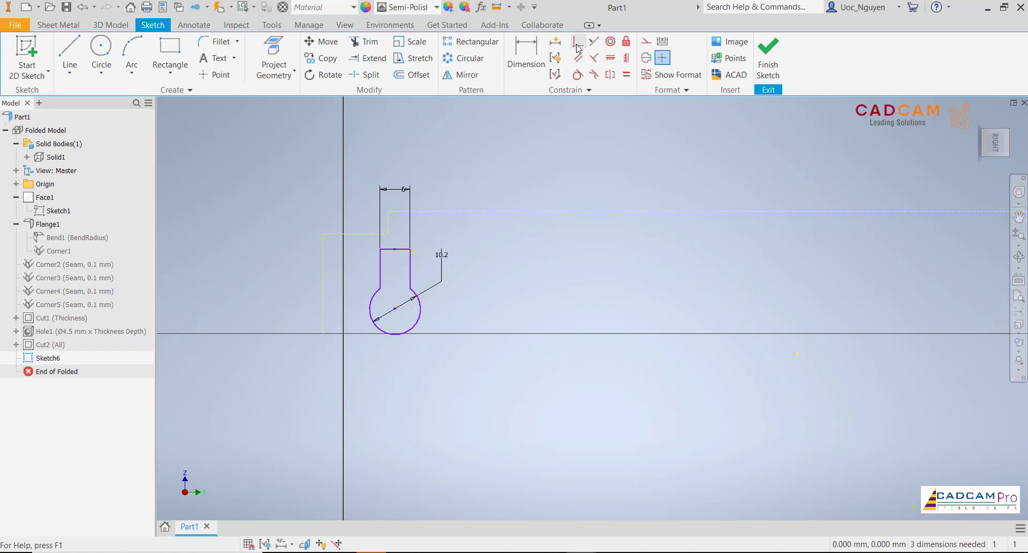
- Dimension the keyhole arc's centre 15 mm below the flange's projected upper edge
{"action": "left_click", "coordinate": [539, 64]}
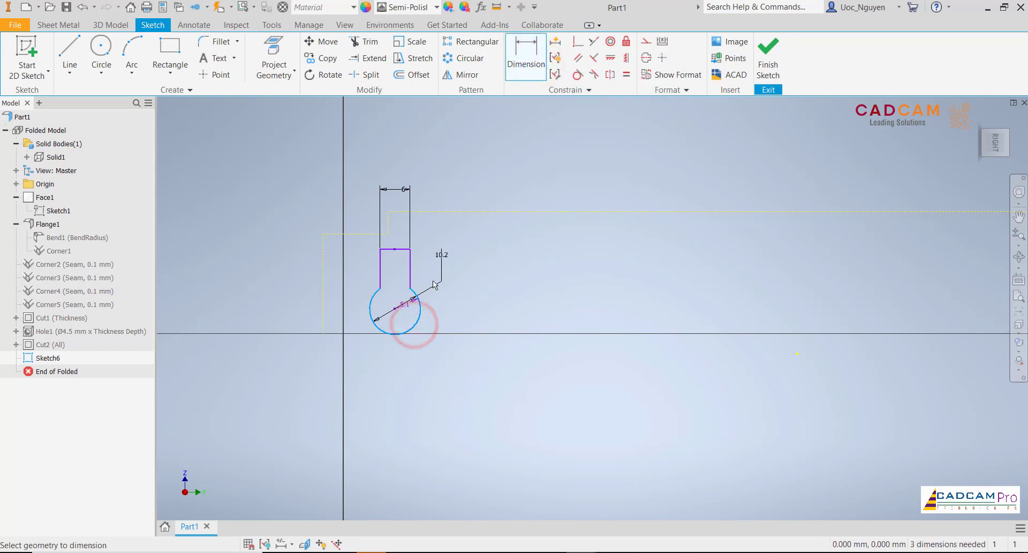
{"action": "left_click", "coordinate": [493, 254]}
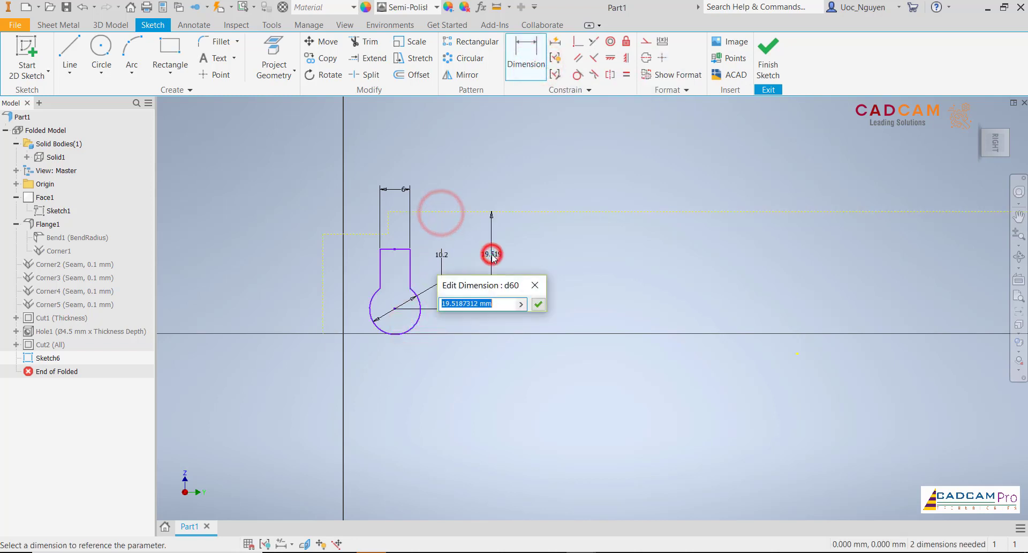
{"action": "type", "text": "15"}
{"action": "key", "text": "Return"}
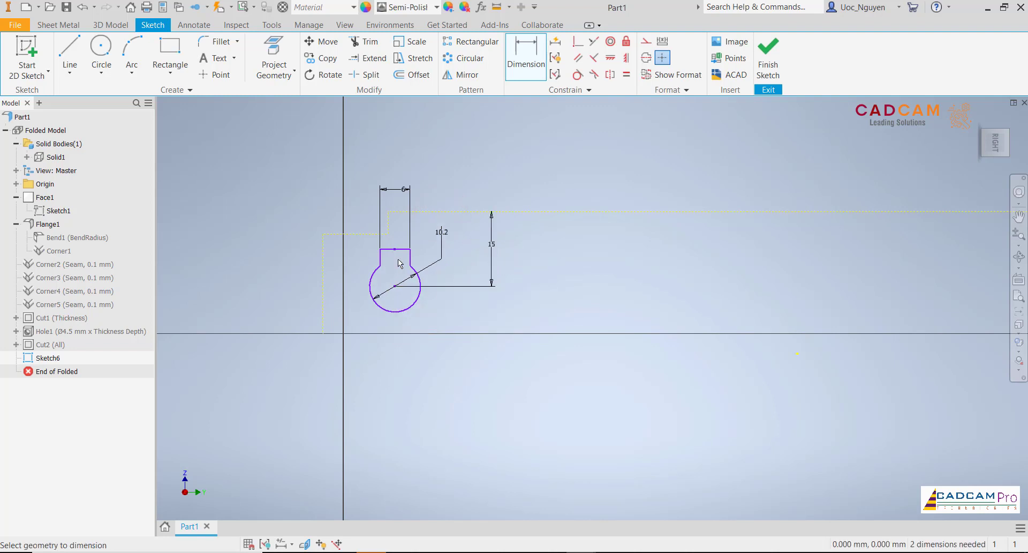
- Set the keyhole centre 10 mm from the flange's projected side edge and make the neck's top line coincident with the notch edge
{"action": "left_click", "coordinate": [324, 319]}
{"action": "left_click", "coordinate": [363, 369]}
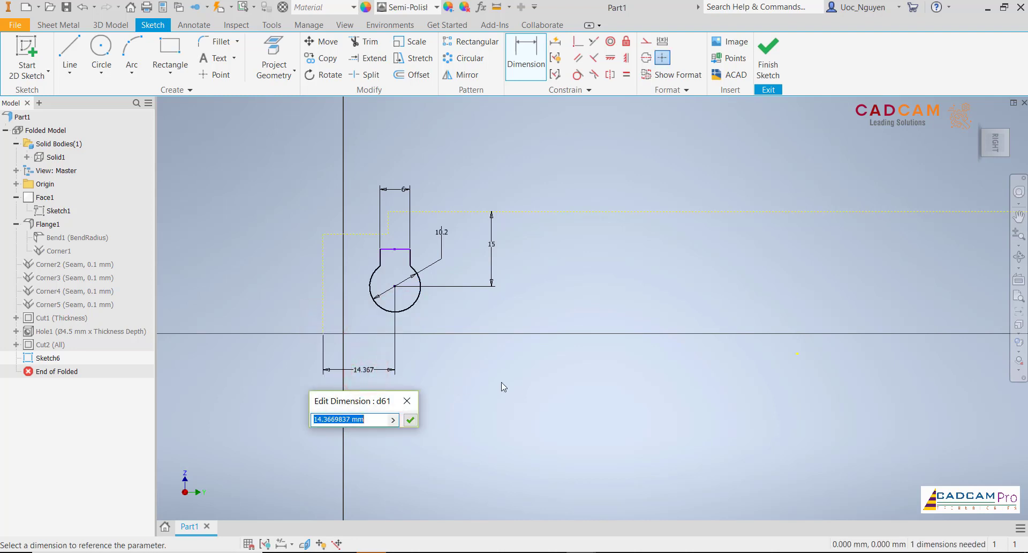
{"action": "key", "text": "Return"}
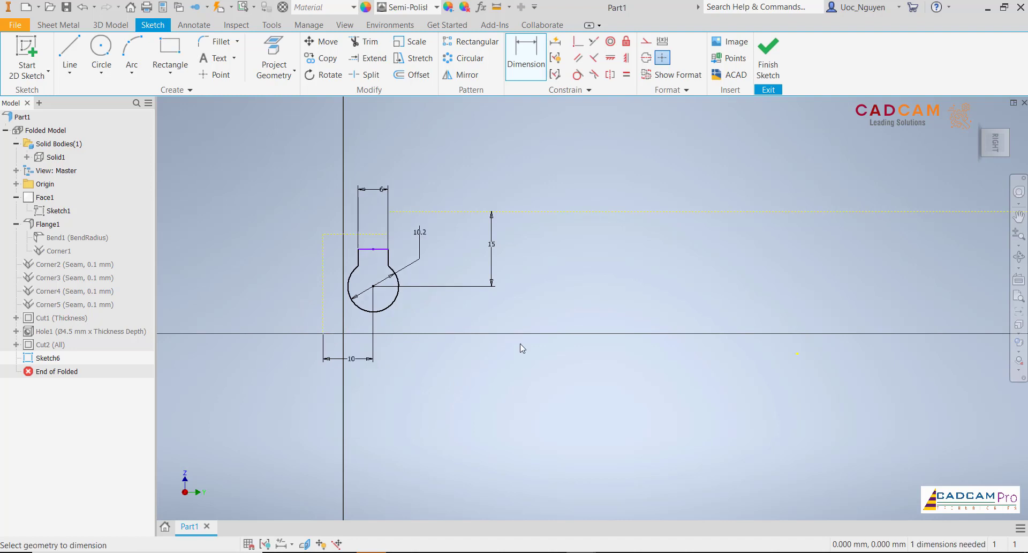
{"action": "left_click", "coordinate": [578, 41]}
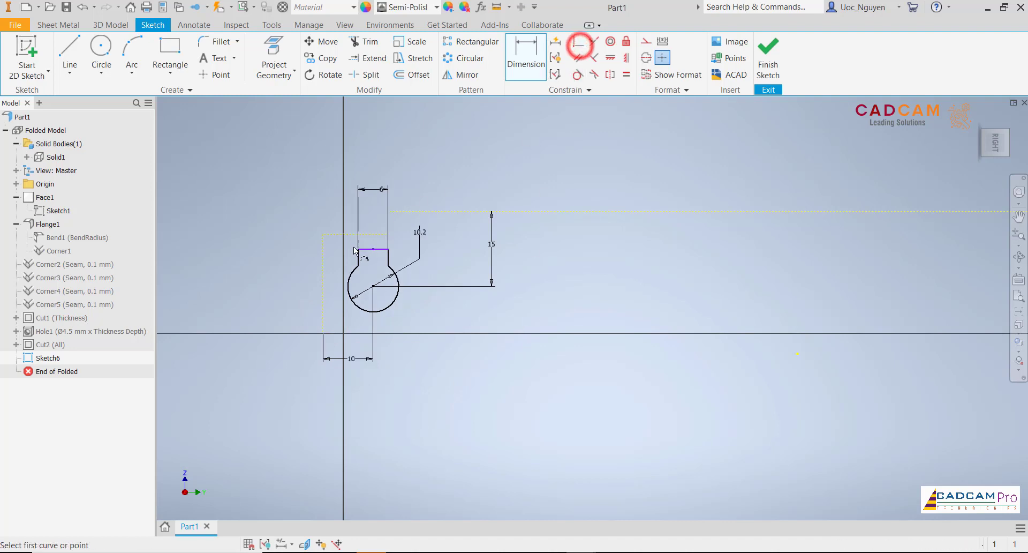
{"action": "left_click", "coordinate": [373, 234]}
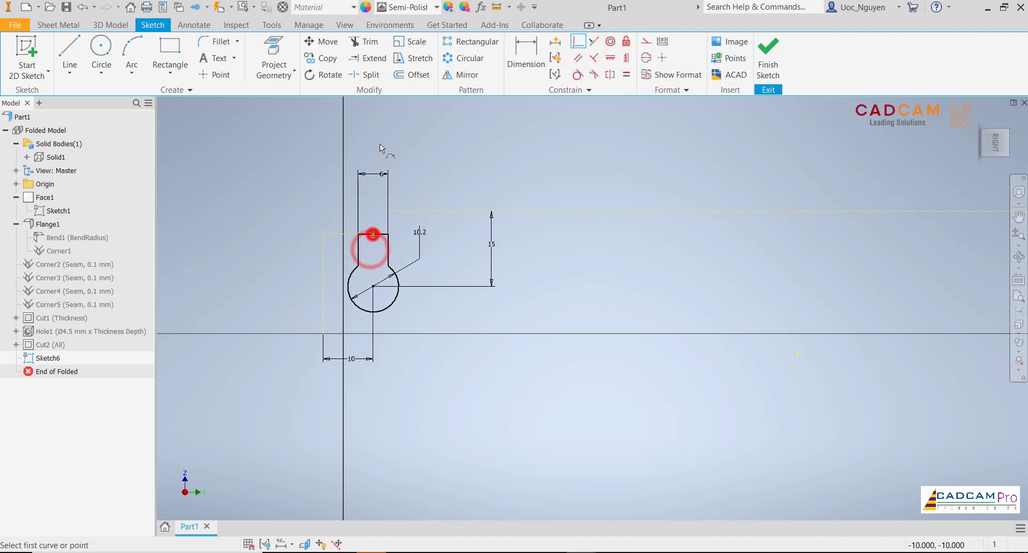
- Draw a 4.5 mm diameter circle beside the keyhole and constrain its centre level with the keyhole's centre
{"action": "left_click", "coordinate": [101, 49]}
{"action": "left_click", "coordinate": [533, 289]}
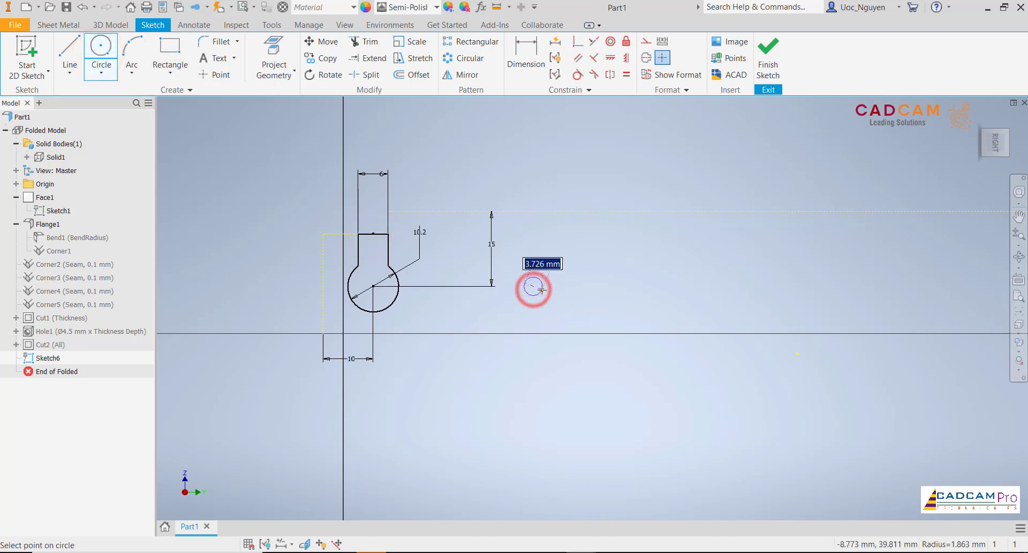
{"action": "type", "text": "4"}
{"action": "key", "text": "Return"}
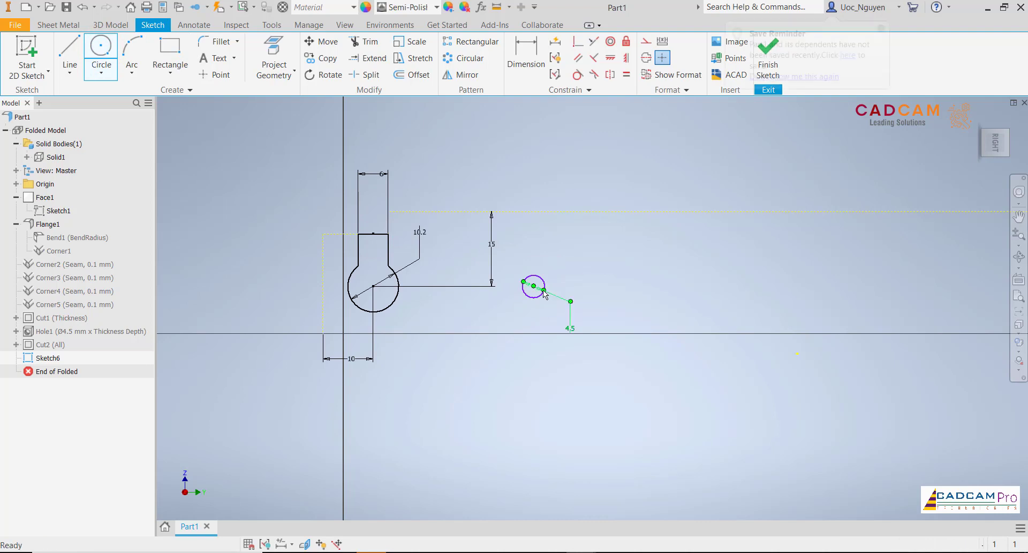
{"action": "left_click", "coordinate": [617, 60]}
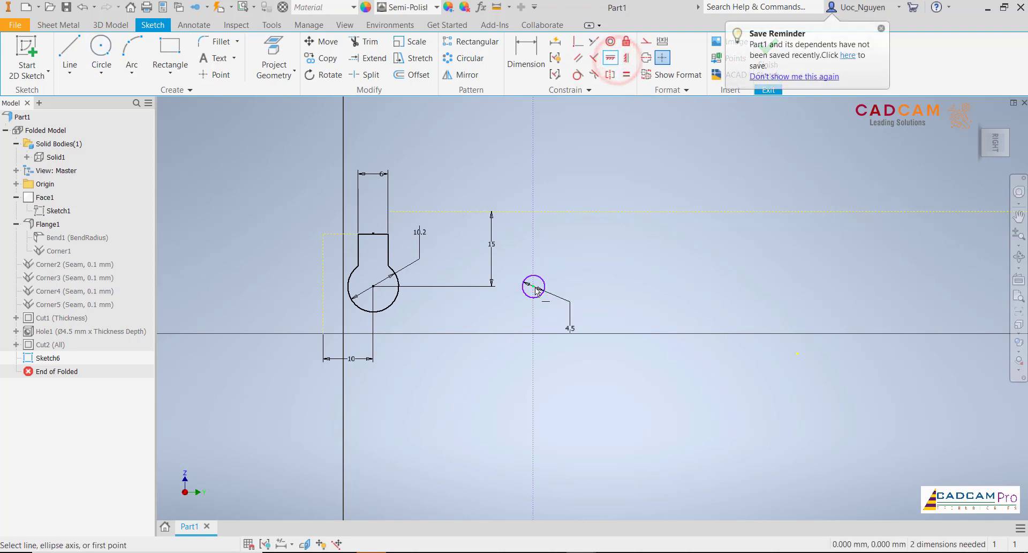
{"action": "left_click", "coordinate": [627, 59]}
{"action": "left_click", "coordinate": [533, 286]}
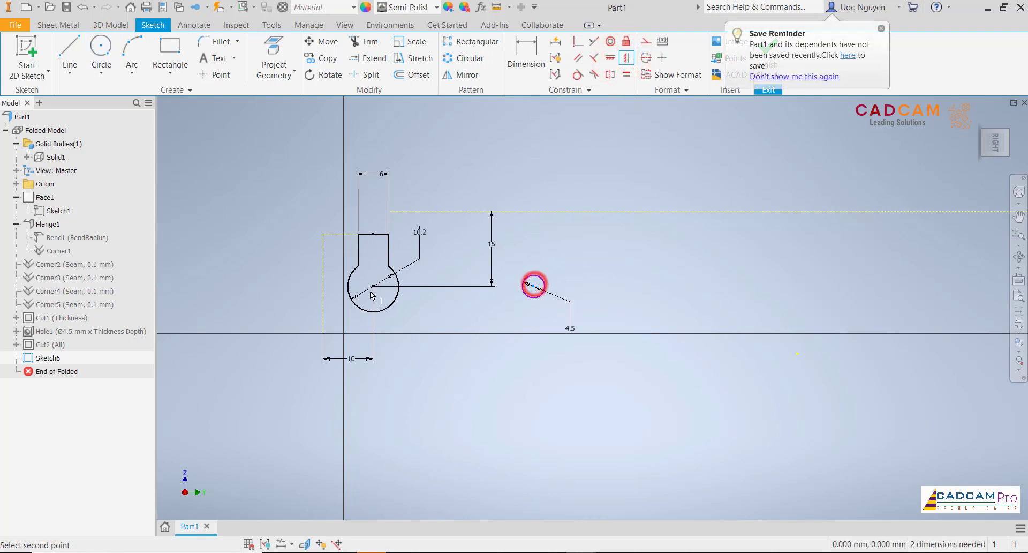
{"action": "left_click", "coordinate": [373, 288]}
- Set the spacing between the small circle and the keyhole centre to 20 mm and line its dimension up with the 10 mm one
{"action": "left_click", "coordinate": [527, 54]}
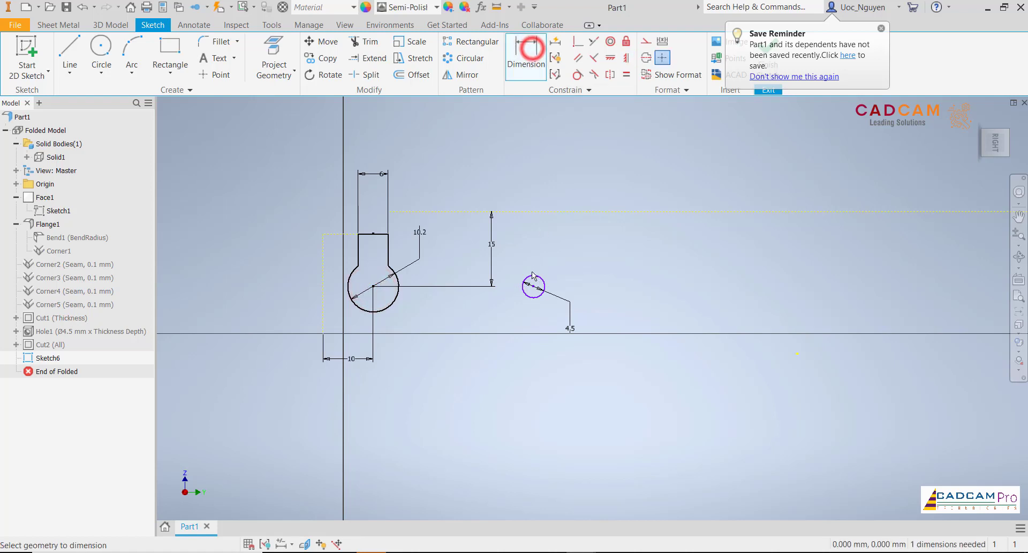
{"action": "left_click", "coordinate": [532, 273]}
{"action": "left_click", "coordinate": [362, 312]}
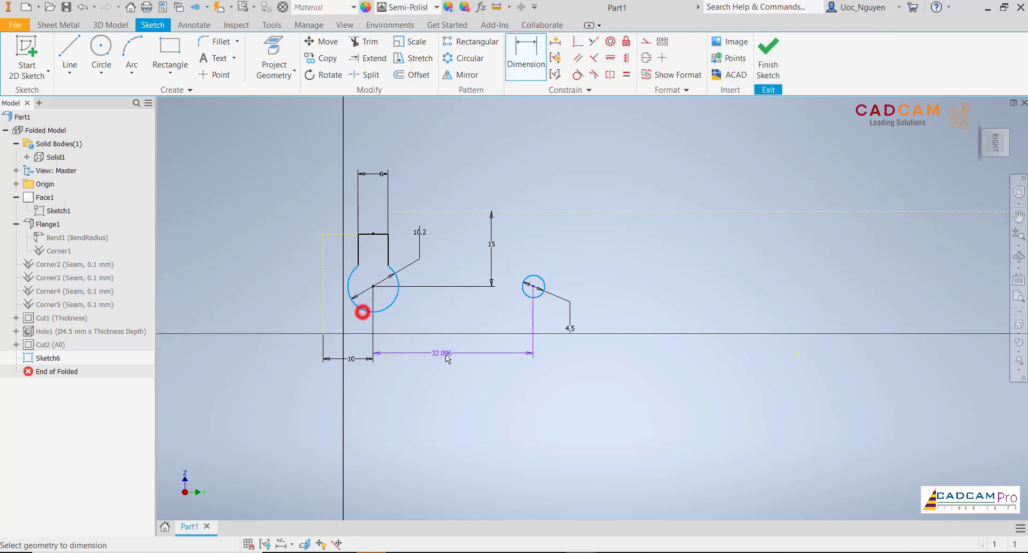
{"action": "left_click", "coordinate": [445, 360]}
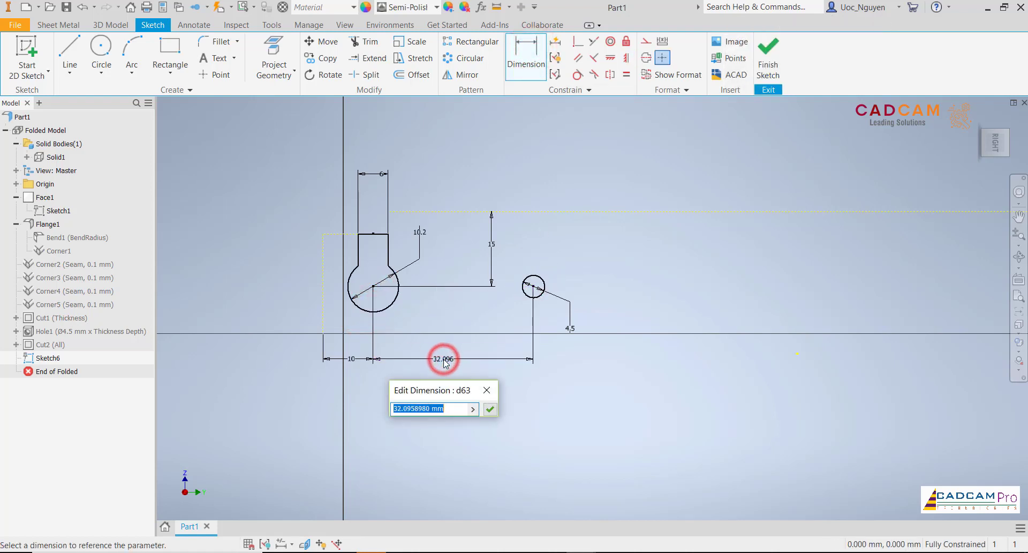
{"action": "type", "text": "20"}
{"action": "key", "text": "Return"}
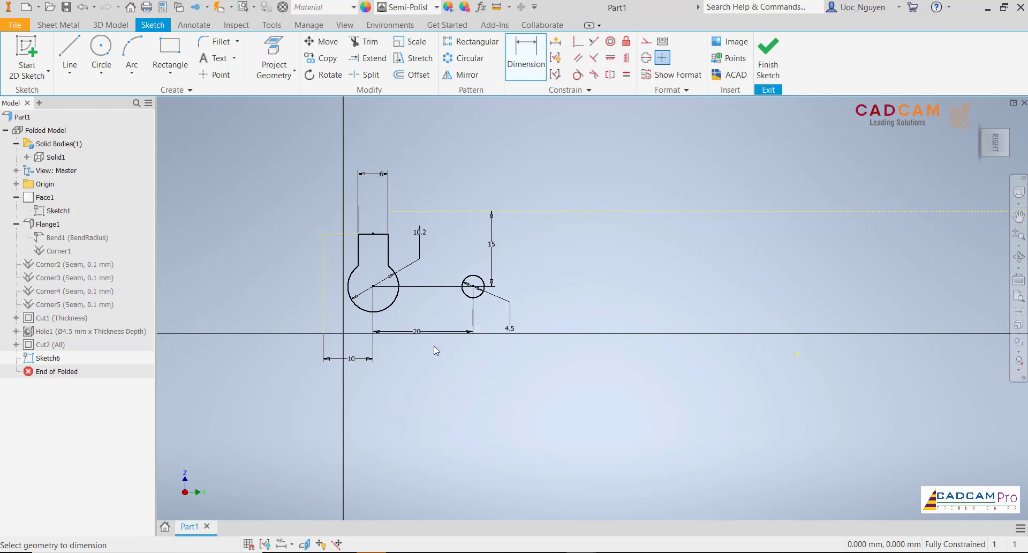
{"action": "left_click_drag", "start_coordinate": [419, 342], "coordinate": [417, 359]}
- Turn the visibility of the solid body Solid1 back on
{"action": "scroll", "coordinate": [449, 416], "scroll_direction": "up", "scroll_amount": 2}
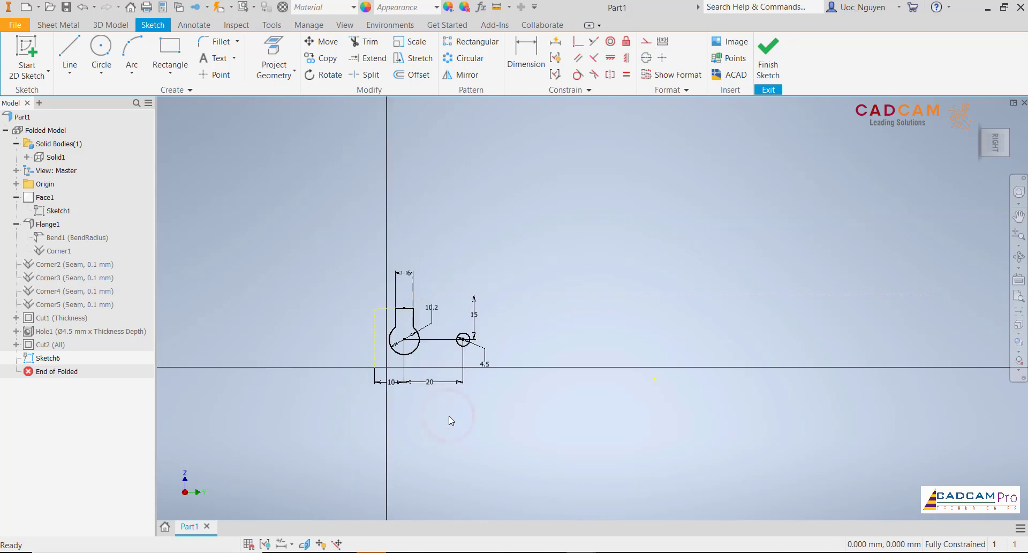
{"action": "right_click", "coordinate": [56, 157]}
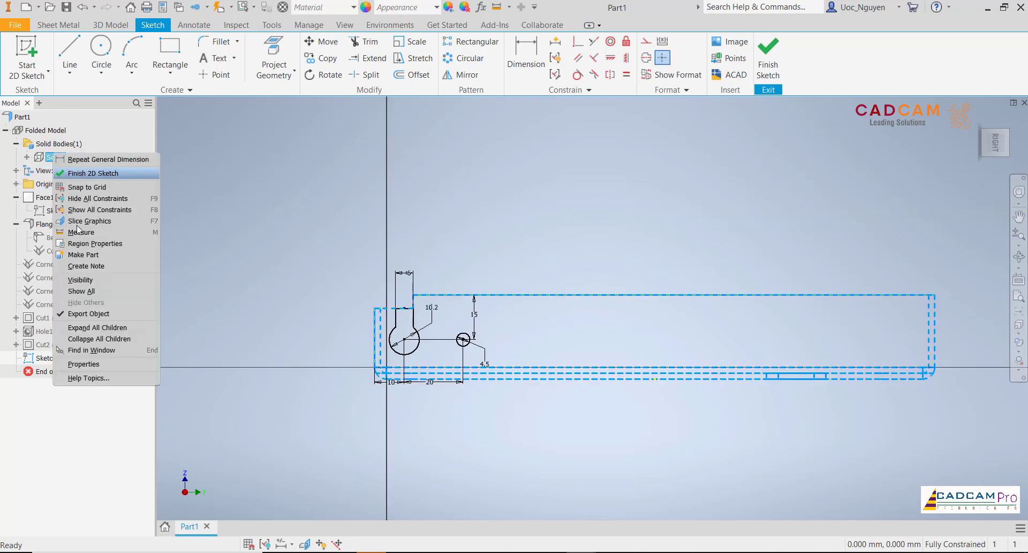
{"action": "left_click", "coordinate": [101, 278]}
{"action": "left_click", "coordinate": [311, 257]}
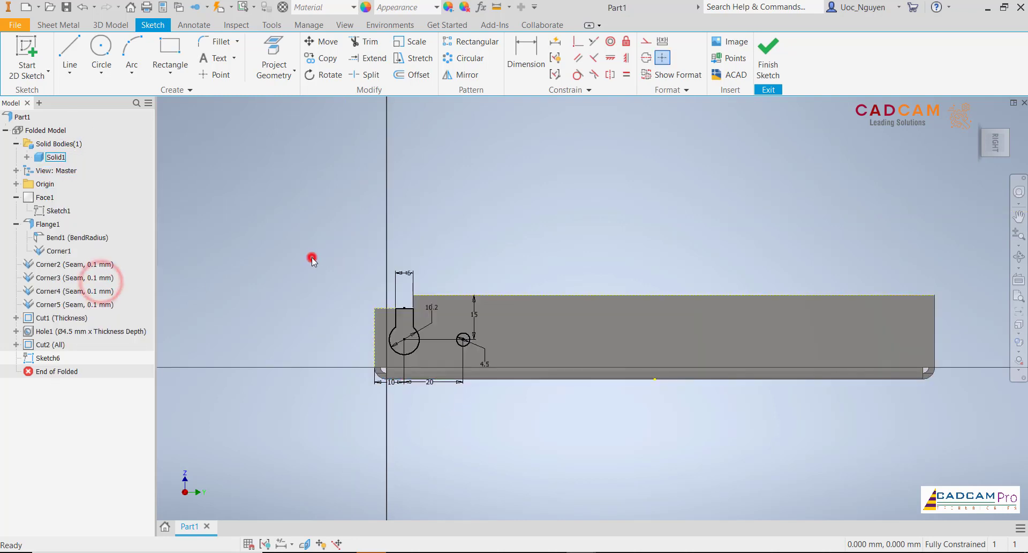
- Cut the keyhole profile and the 4.5 mm circle through both end flanges with the extents set to All
{"action": "scroll", "coordinate": [312, 257], "scroll_direction": "up", "scroll_amount": 3}
{"action": "key", "text": "F6"}
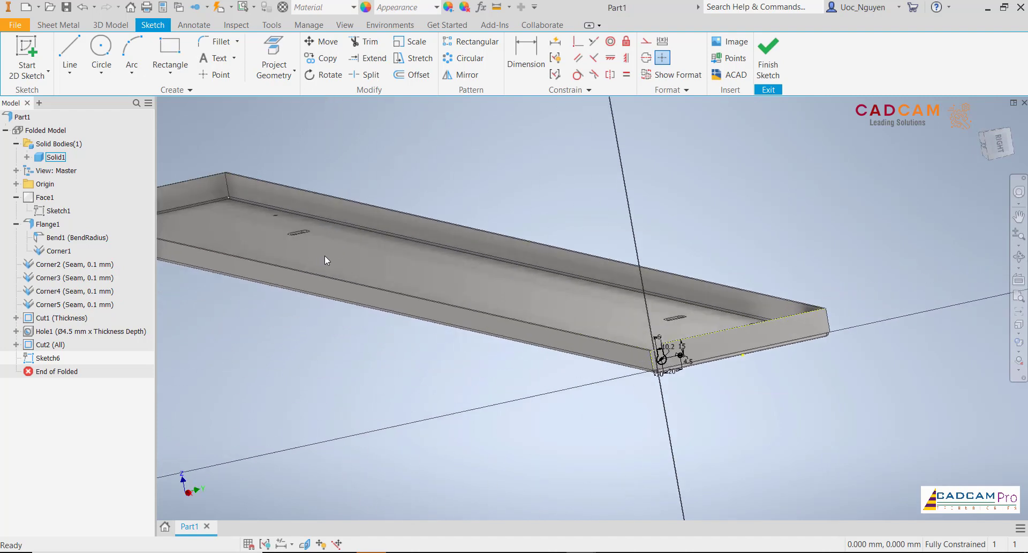
{"action": "left_click", "coordinate": [58, 25]}
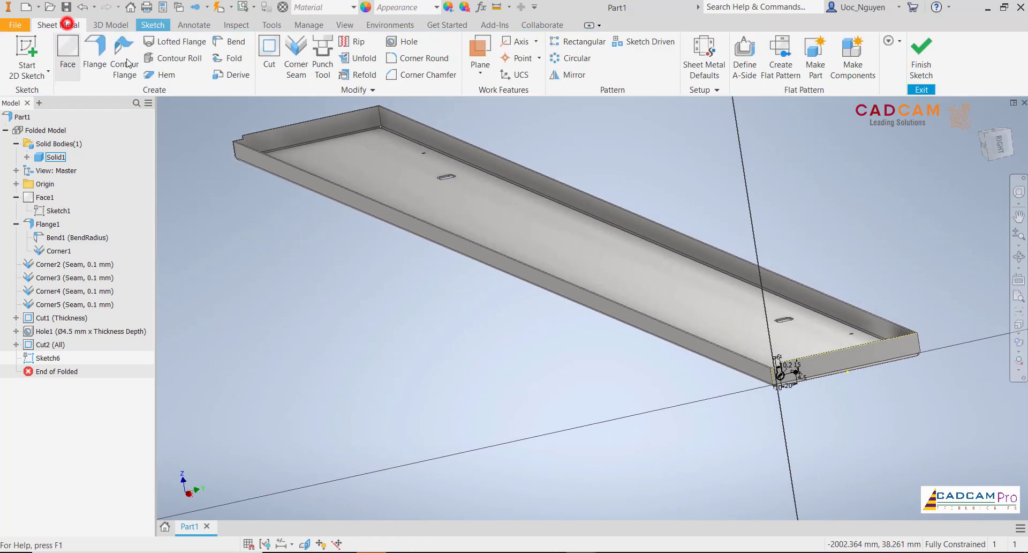
{"action": "left_click", "coordinate": [268, 53]}
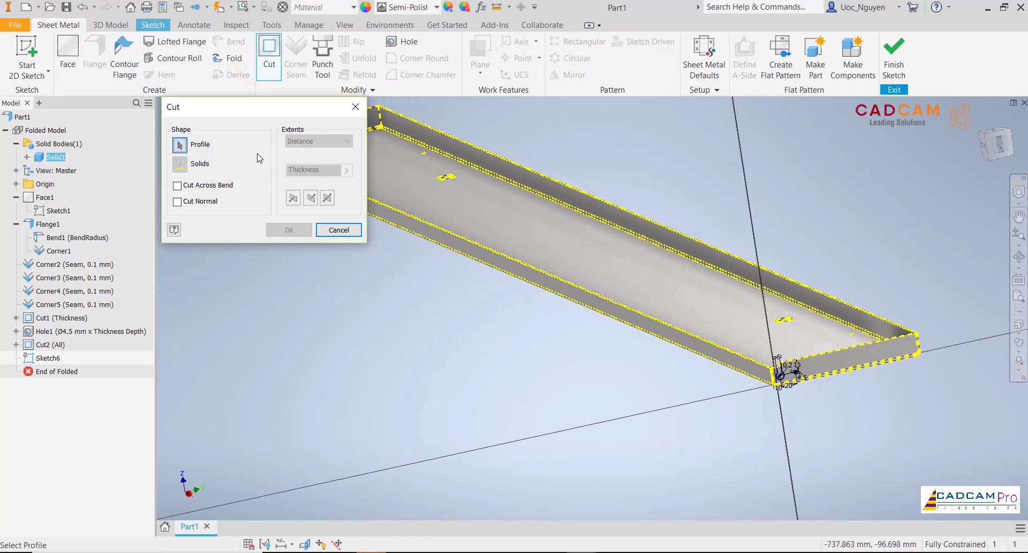
{"action": "scroll", "coordinate": [813, 379], "scroll_direction": "down", "scroll_amount": 5}
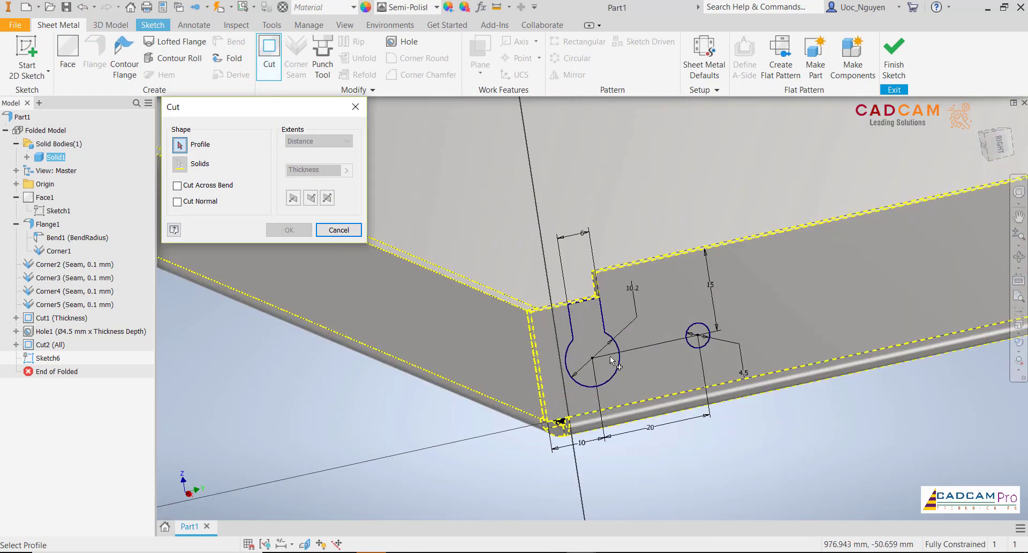
{"action": "left_click", "coordinate": [604, 359]}
{"action": "left_click", "coordinate": [697, 335], "text": "ctrl"}
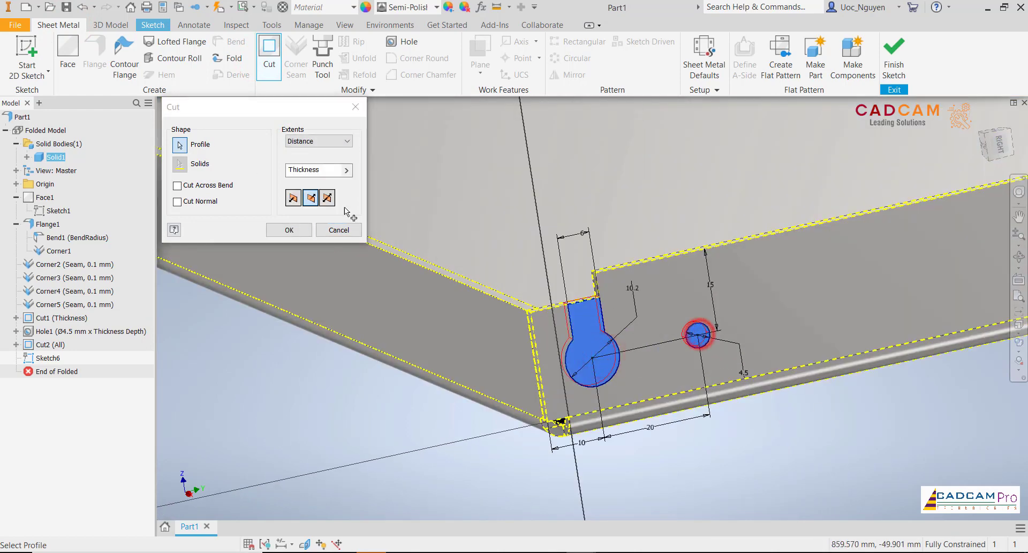
{"action": "left_click", "coordinate": [317, 142]}
{"action": "left_click", "coordinate": [310, 182]}
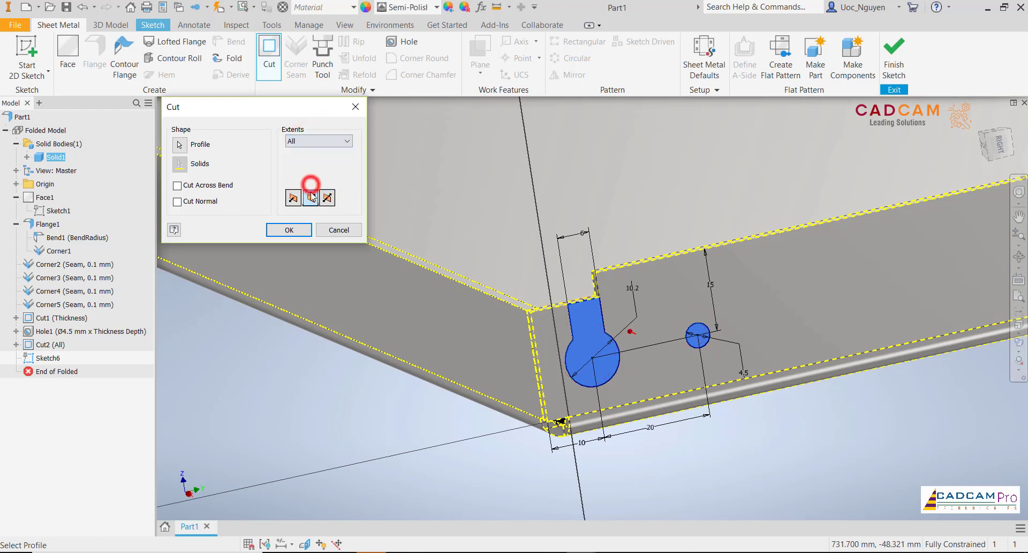
{"action": "left_click", "coordinate": [288, 230]}
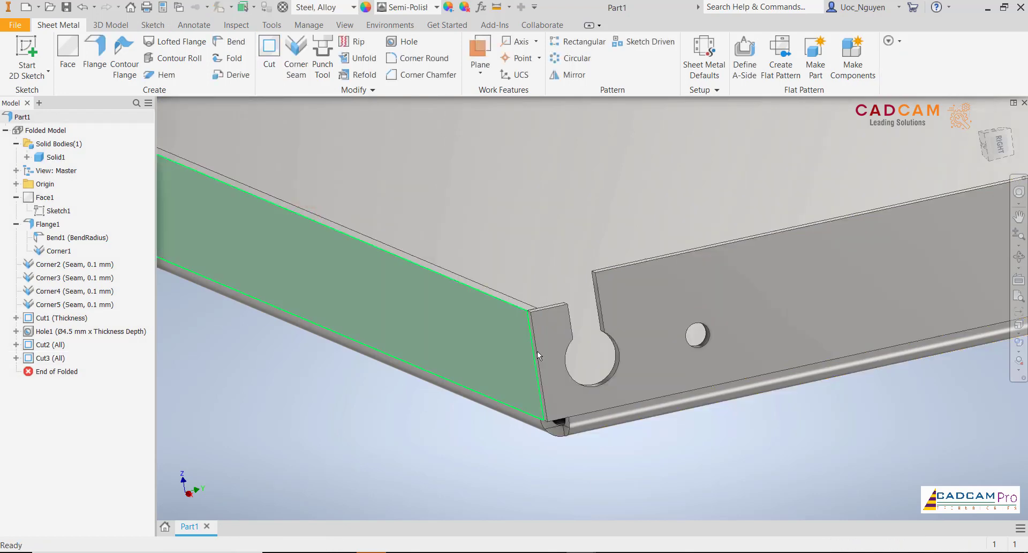
- Create the tray's flat pattern, check the unfolded keyhole corner and return to the folded part
{"action": "scroll", "coordinate": [541, 346], "scroll_direction": "up", "scroll_amount": 5}
{"action": "scroll", "coordinate": [546, 343], "scroll_direction": "up", "scroll_amount": 6}
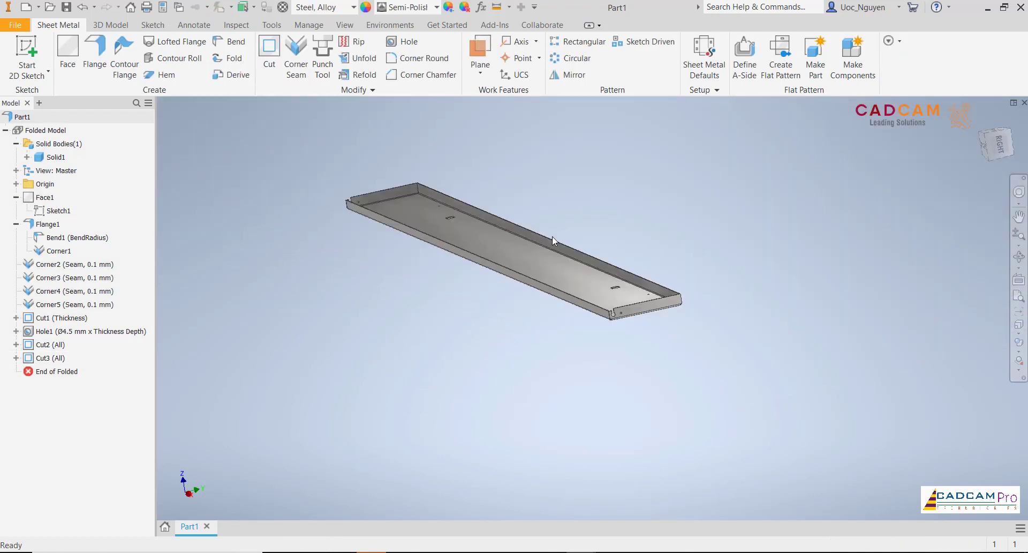
{"action": "key", "text": "F6"}
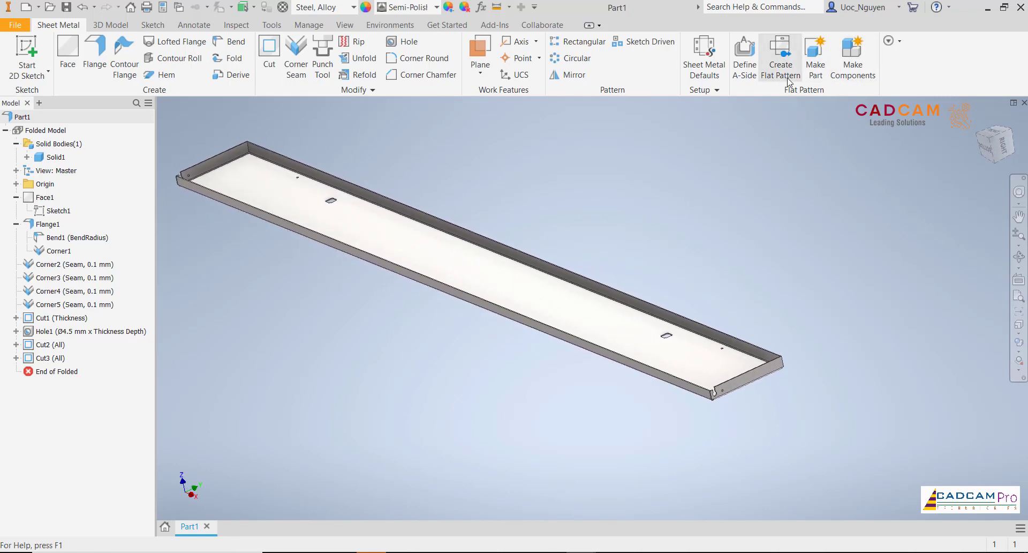
{"action": "left_click", "coordinate": [787, 75]}
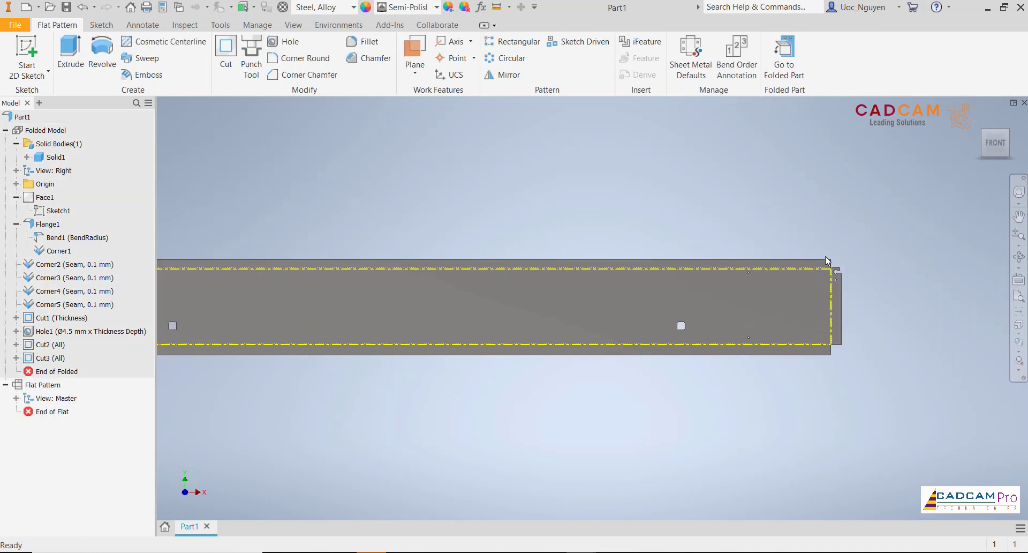
{"action": "scroll", "coordinate": [843, 275], "scroll_direction": "up", "scroll_amount": 6}
{"action": "scroll", "coordinate": [837, 243], "scroll_direction": "up", "scroll_amount": 2}
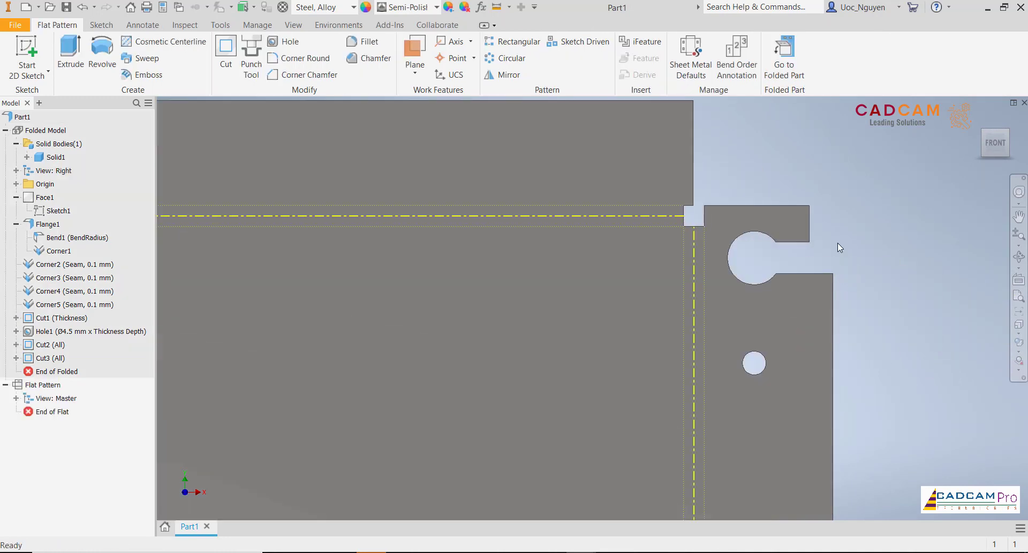
{"action": "scroll", "coordinate": [838, 243], "scroll_direction": "down", "scroll_amount": 5}
{"action": "scroll", "coordinate": [838, 242], "scroll_direction": "down", "scroll_amount": 2}
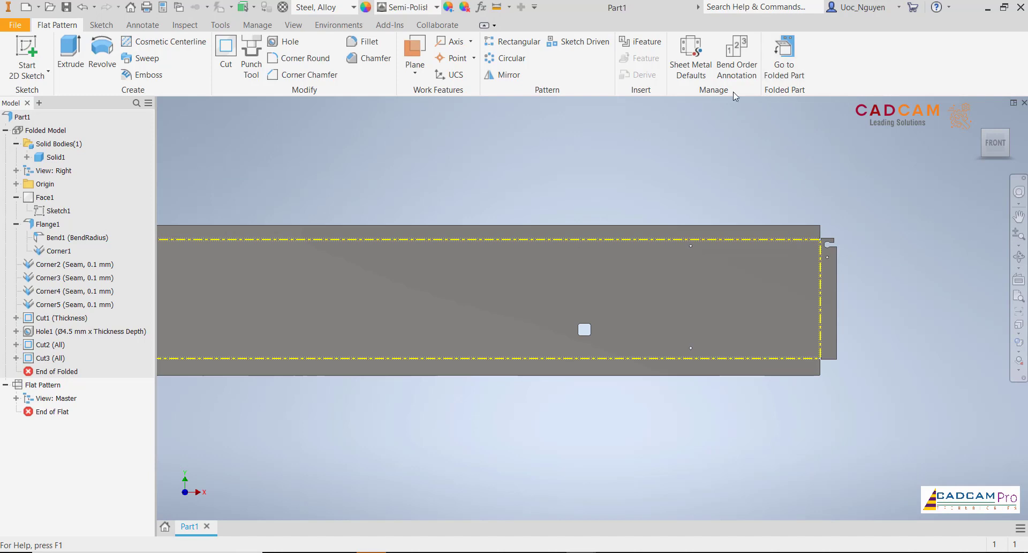
{"action": "left_click", "coordinate": [776, 76]}
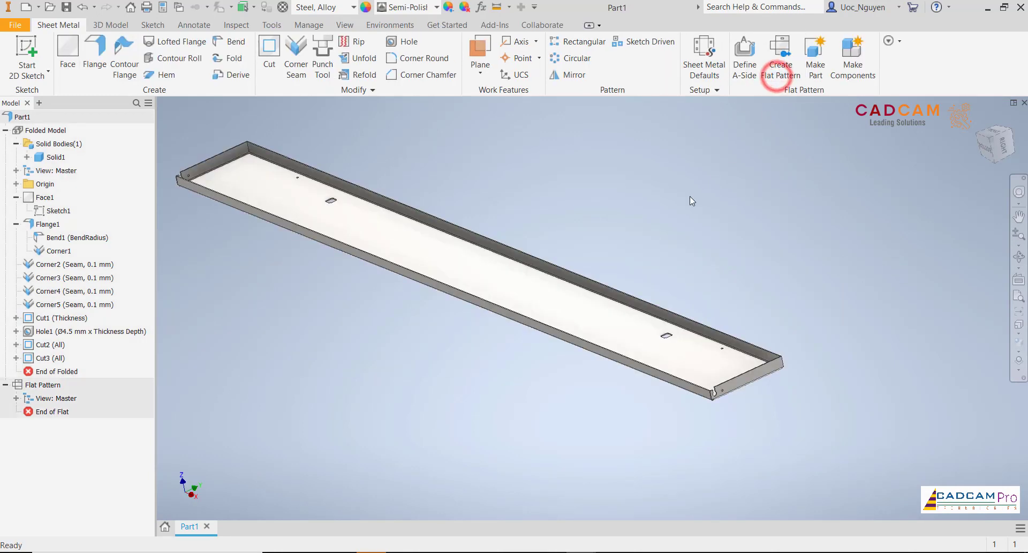
- Start authoring an iPart from the tray and open the first member's name for editing
{"action": "left_click", "coordinate": [689, 196]}
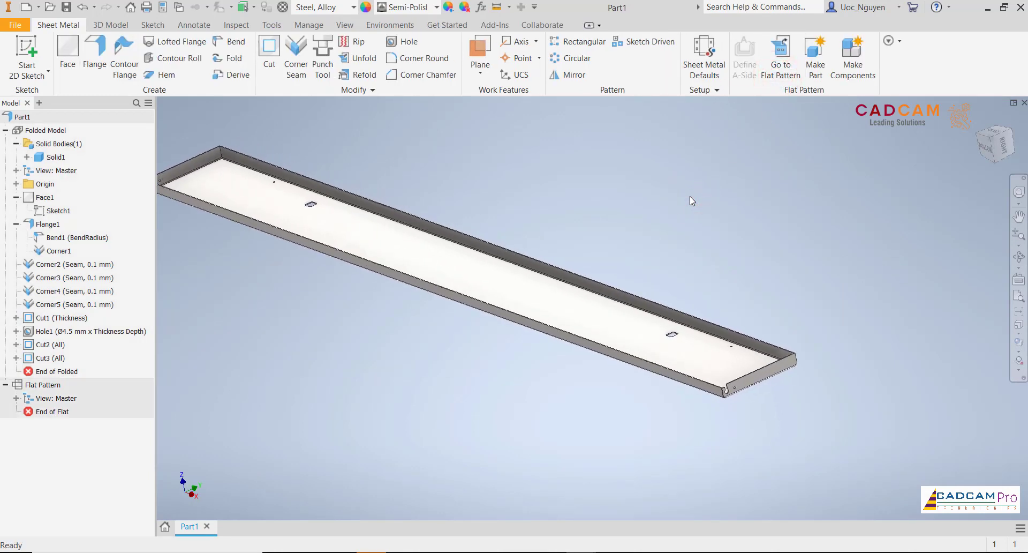
{"action": "scroll", "coordinate": [740, 374], "scroll_direction": "up", "scroll_amount": 5}
{"action": "scroll", "coordinate": [673, 359], "scroll_direction": "down", "scroll_amount": 7}
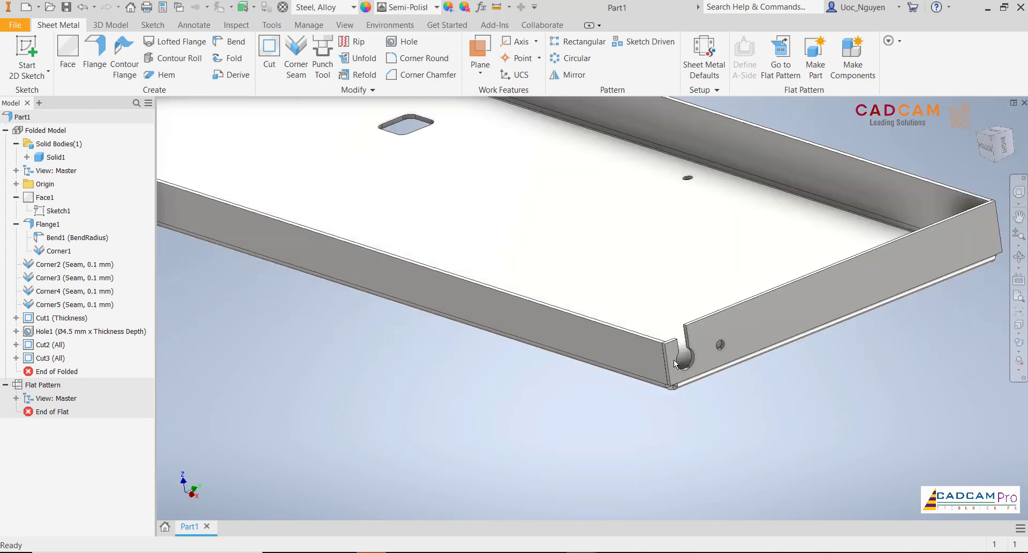
{"action": "middle_click_drag", "start_coordinate": [693, 348], "coordinate": [673, 228], "text": "shift"}
{"action": "scroll", "coordinate": [682, 259], "scroll_direction": "down", "scroll_amount": 5}
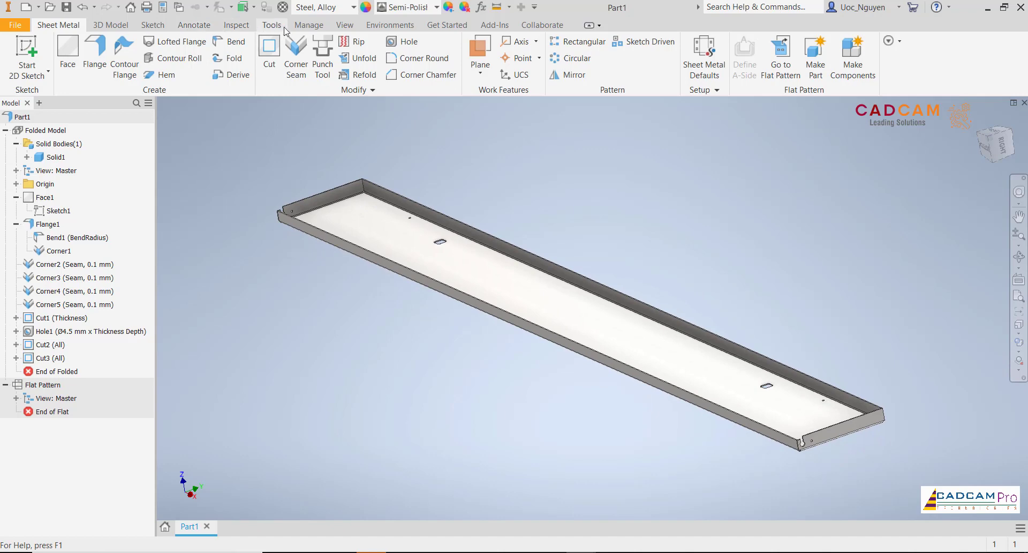
{"action": "left_click", "coordinate": [308, 25]}
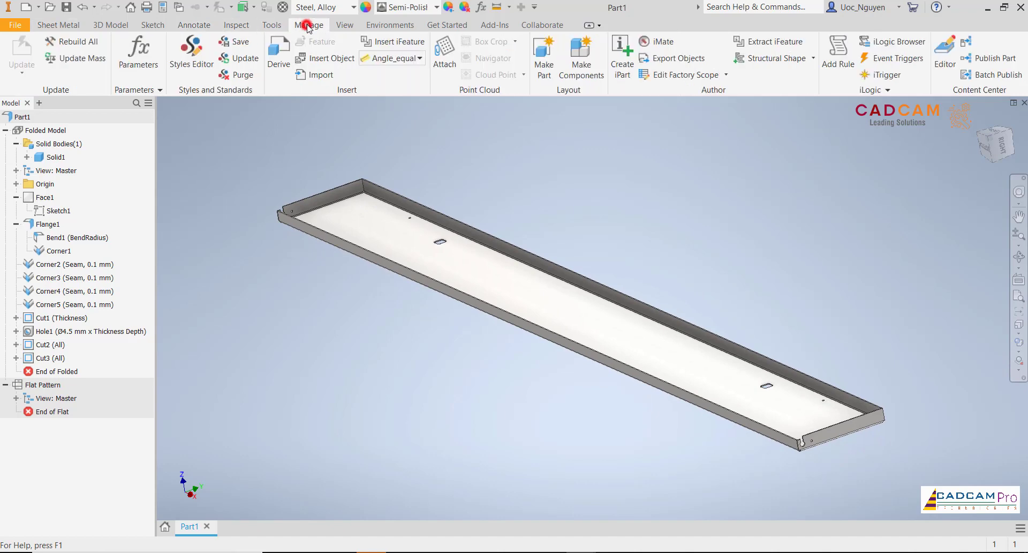
{"action": "left_click", "coordinate": [620, 70]}
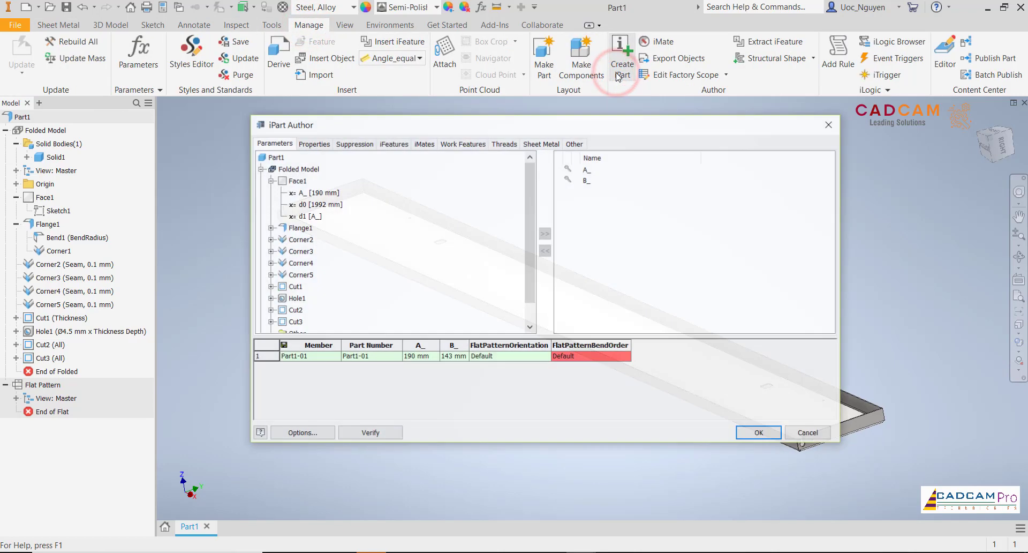
{"action": "left_click_drag", "start_coordinate": [603, 126], "coordinate": [501, 87]}
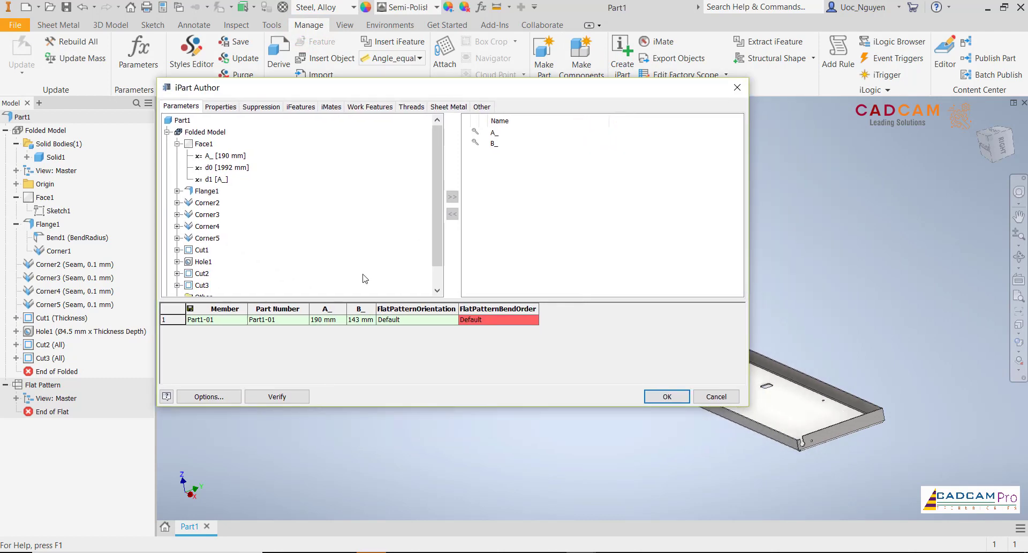
{"action": "left_click", "coordinate": [227, 323]}
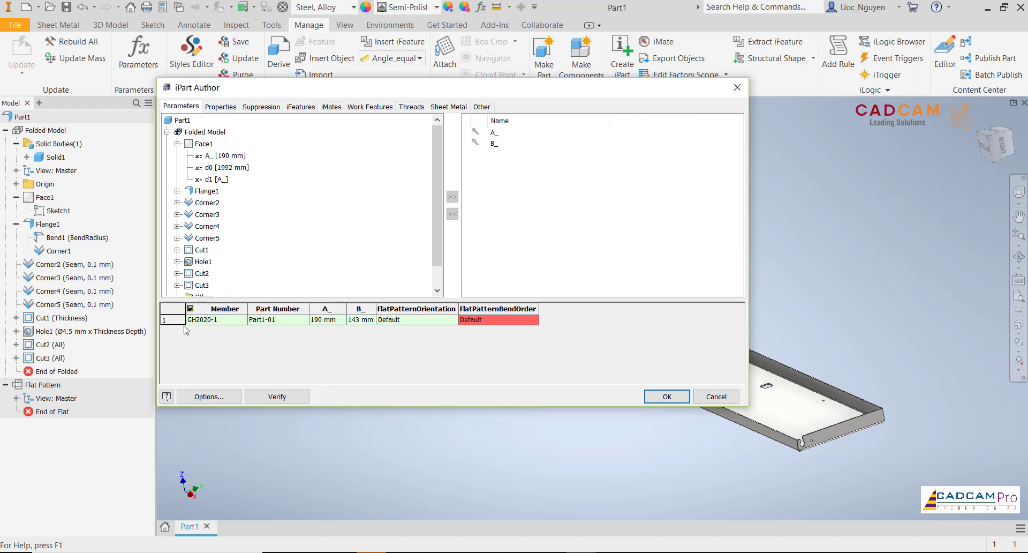
- Accept GH2020-1 as the first member's name and set its part number to GH2020-1 as well
{"action": "left_click", "coordinate": [272, 322]}
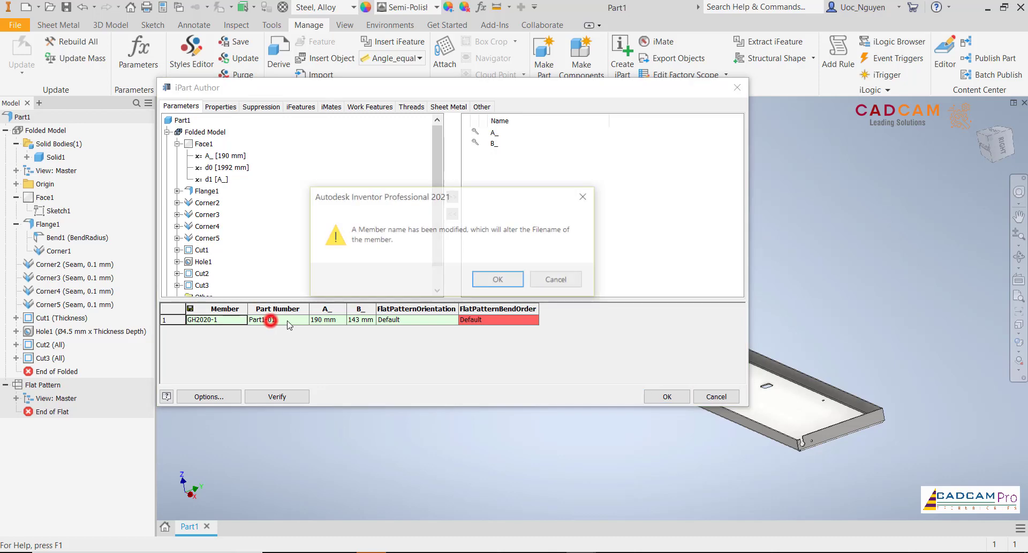
{"action": "left_click", "coordinate": [511, 282]}
{"action": "double_click", "coordinate": [221, 319]}
{"action": "key", "text": "ctrl+c"}
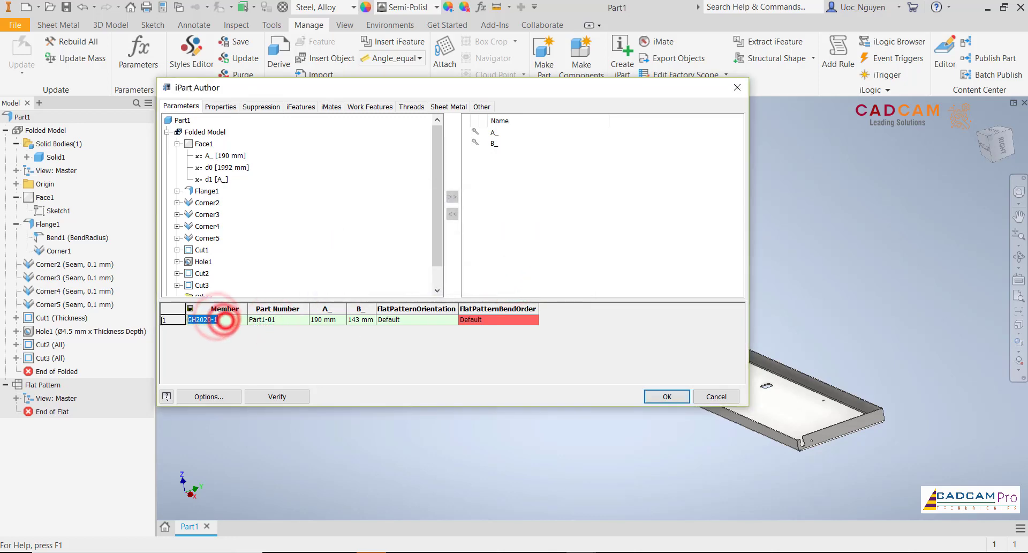
{"action": "double_click", "coordinate": [283, 320]}
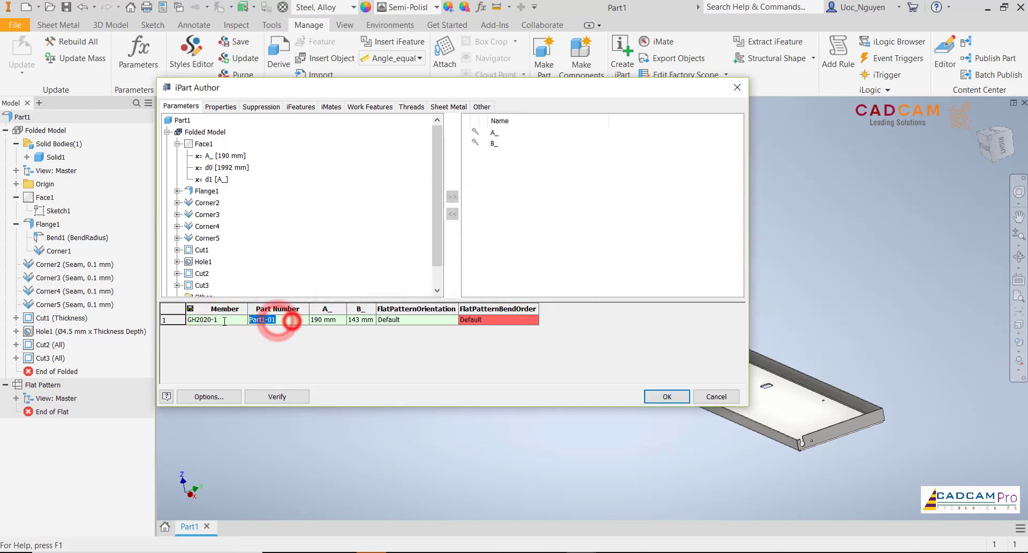
{"action": "key", "text": "ctrl+v"}
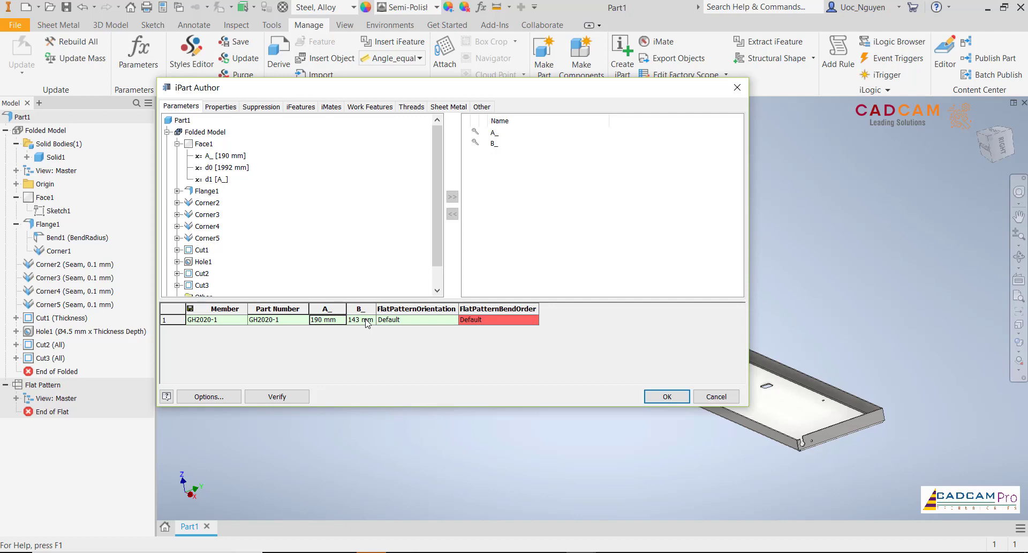
- Delete the FlatPatternOrientation and FlatPatternBendOrder columns from the iPart table
{"action": "left_click", "coordinate": [430, 309]}
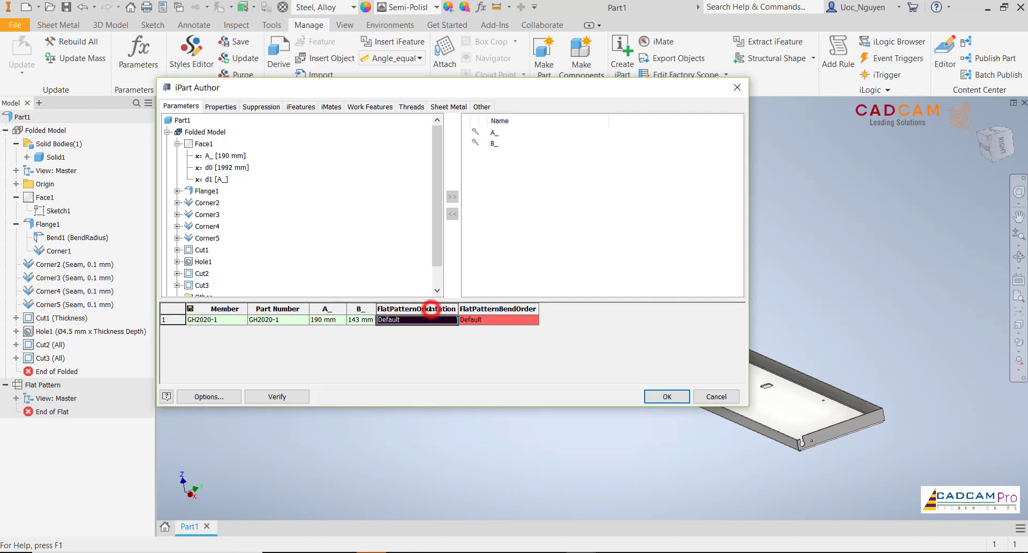
{"action": "right_click", "coordinate": [429, 309]}
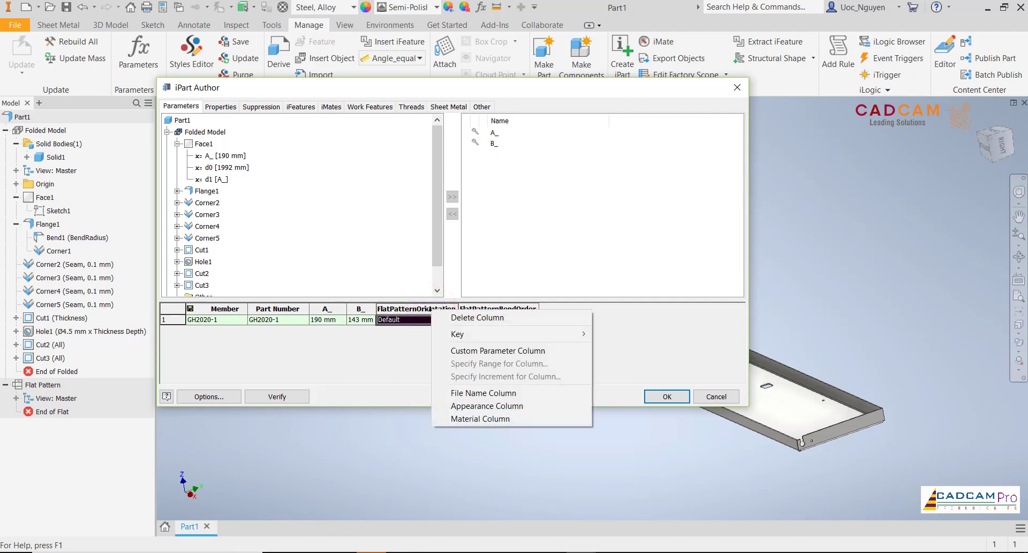
{"action": "left_click", "coordinate": [475, 318]}
{"action": "right_click", "coordinate": [425, 319]}
{"action": "left_click", "coordinate": [461, 321]}
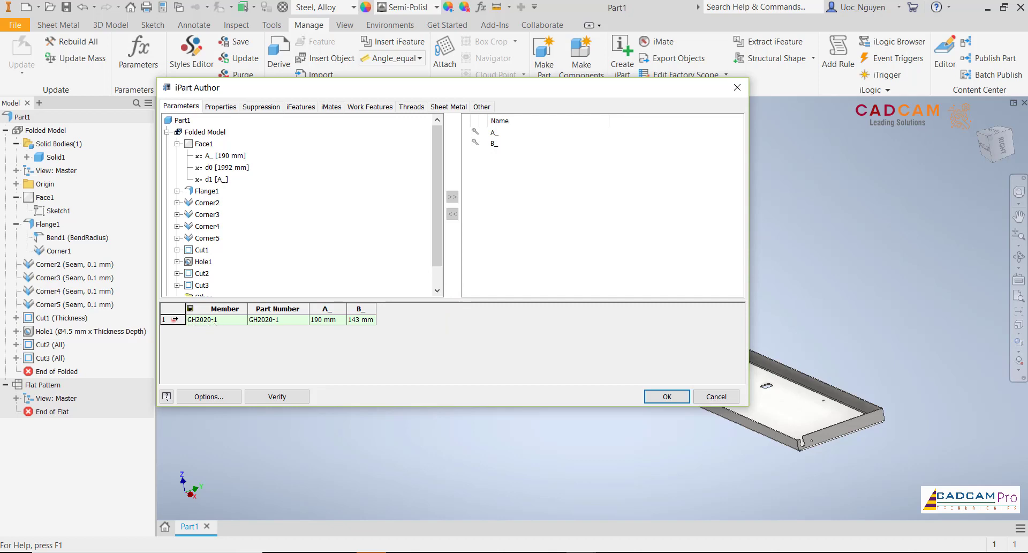
- Insert two more member rows below the first member in the iPart table
{"action": "left_click", "coordinate": [166, 319]}
{"action": "right_click", "coordinate": [259, 322]}
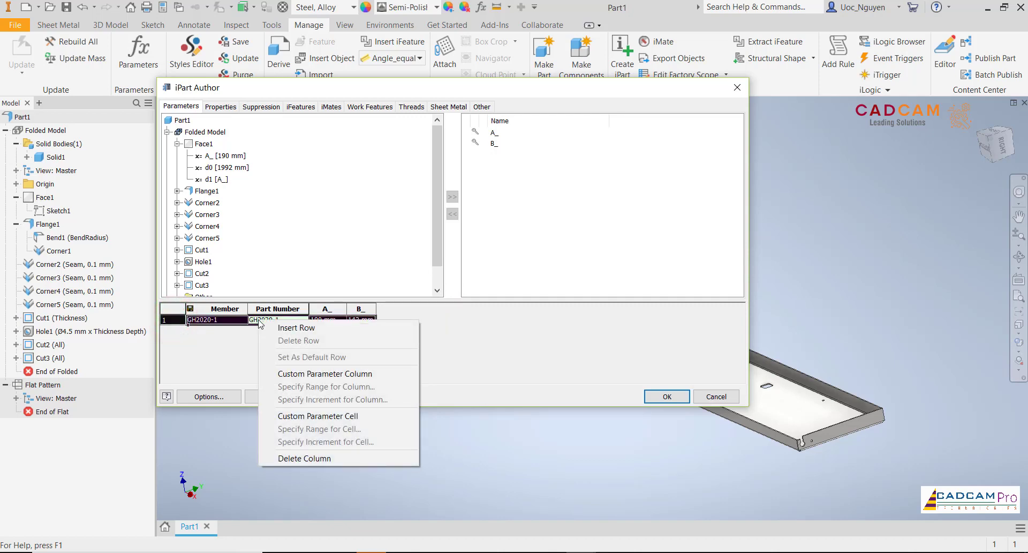
{"action": "left_click", "coordinate": [289, 327]}
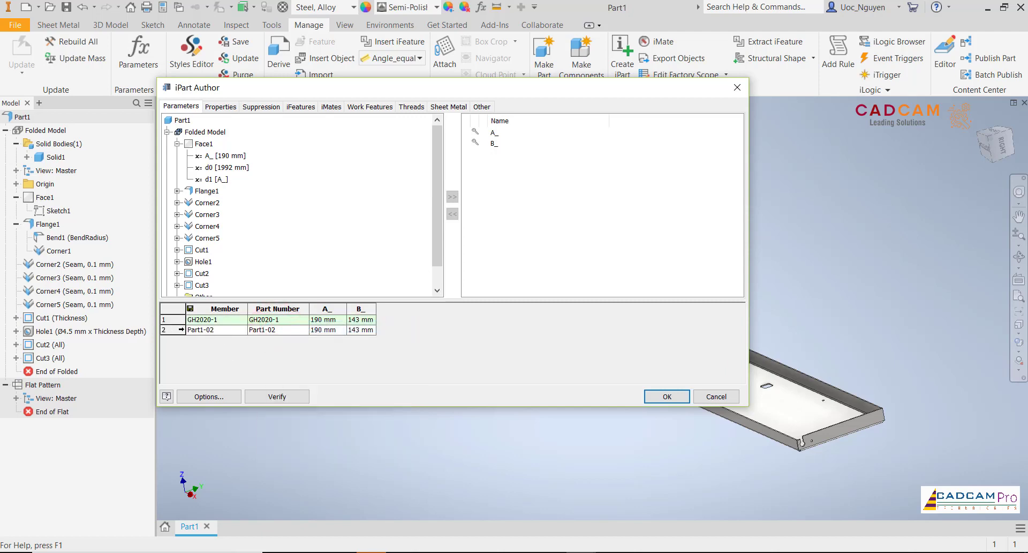
{"action": "right_click", "coordinate": [190, 330]}
{"action": "left_click", "coordinate": [208, 337]}
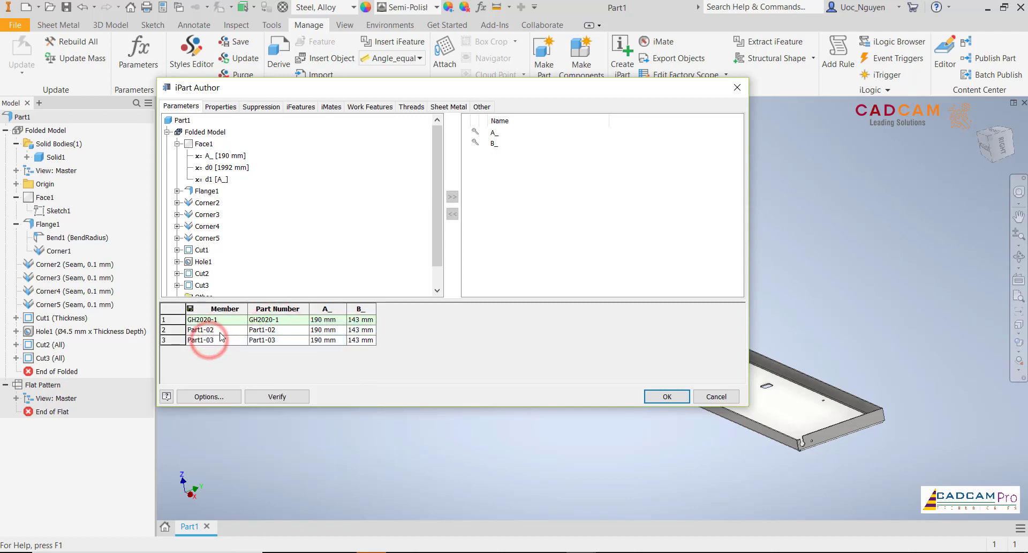
{"action": "left_click", "coordinate": [320, 333]}
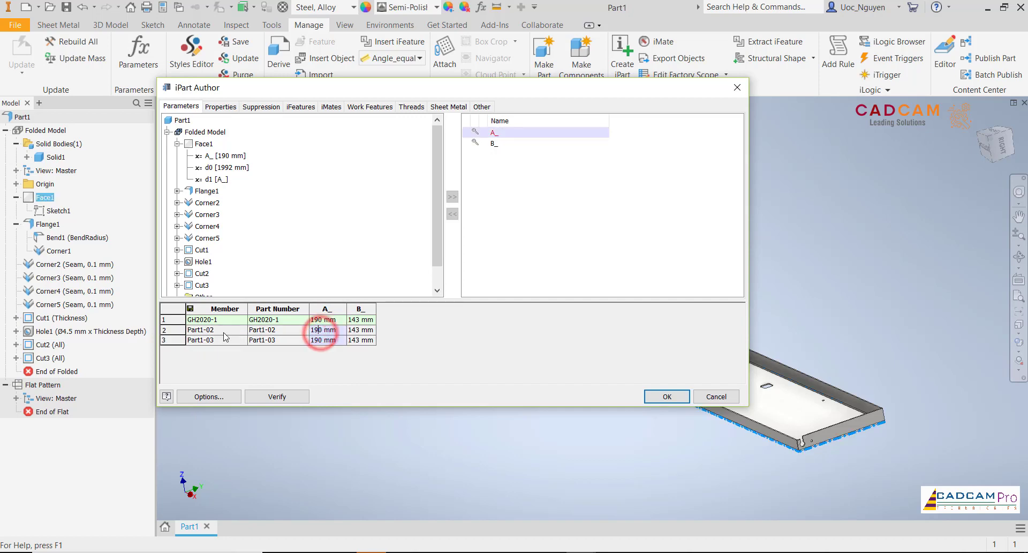
- Set both the member name and the part number of the second row to GH2020-2
{"action": "double_click", "coordinate": [220, 330]}
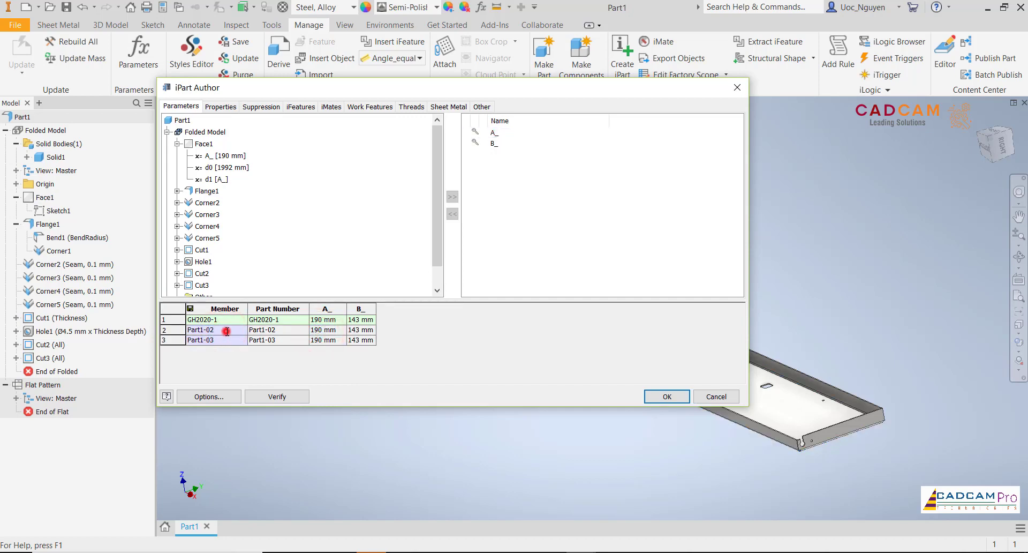
{"action": "double_click", "coordinate": [226, 330]}
{"action": "left_click", "coordinate": [230, 329]}
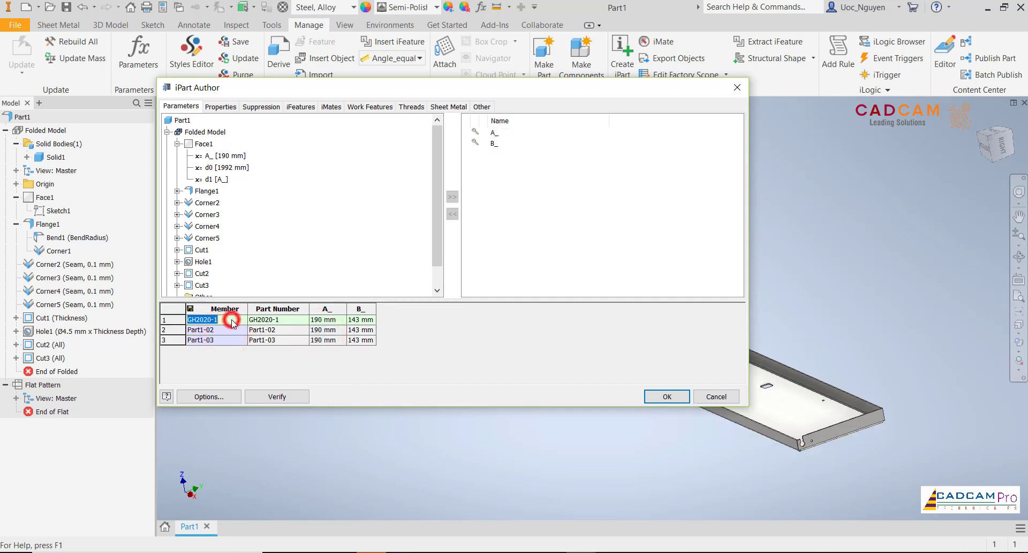
{"action": "left_click", "coordinate": [230, 330]}
{"action": "left_click_drag", "start_coordinate": [231, 330], "coordinate": [277, 343]}
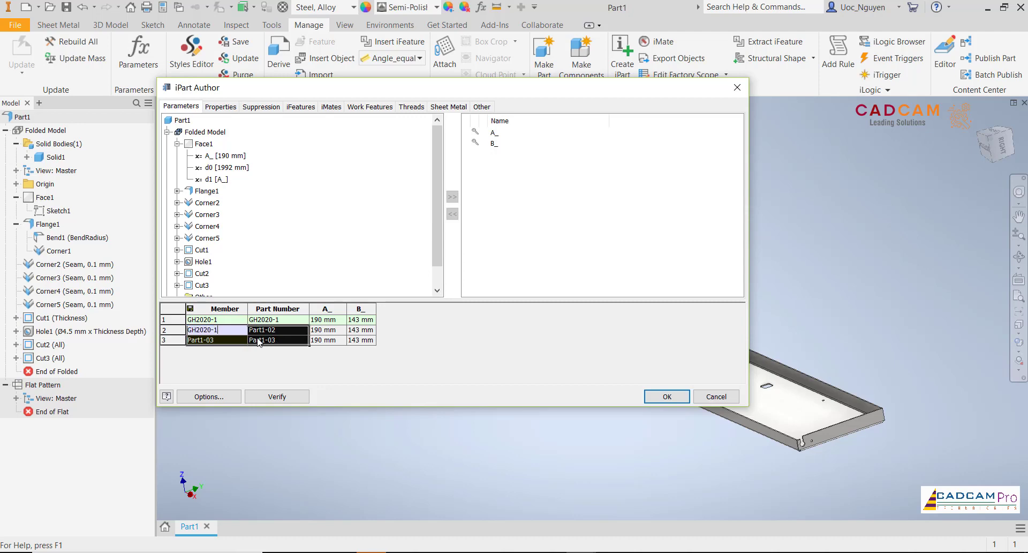
{"action": "left_click", "coordinate": [228, 343]}
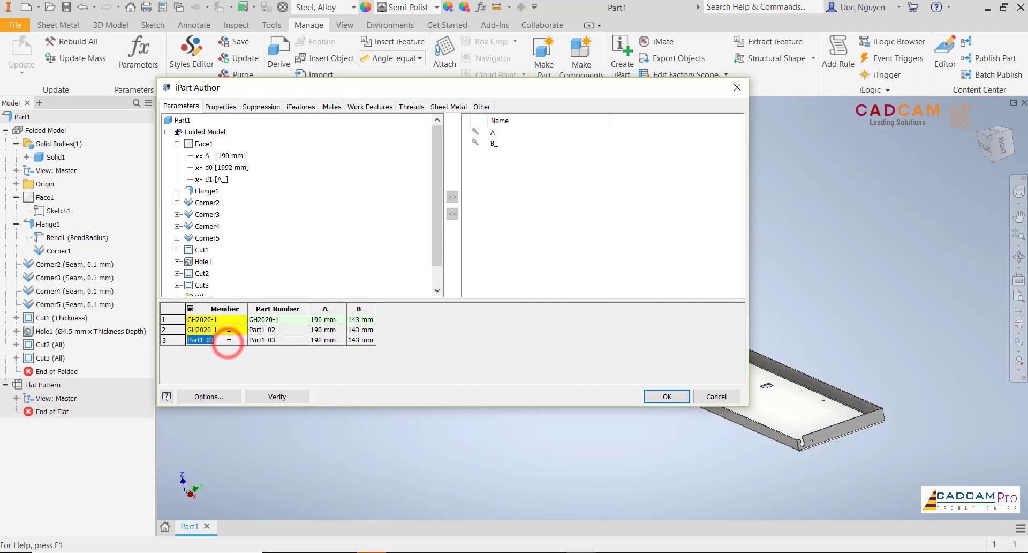
{"action": "left_click", "coordinate": [231, 332]}
{"action": "key", "text": "ctrl+c"}
{"action": "type", "text": "GH2020-2"}
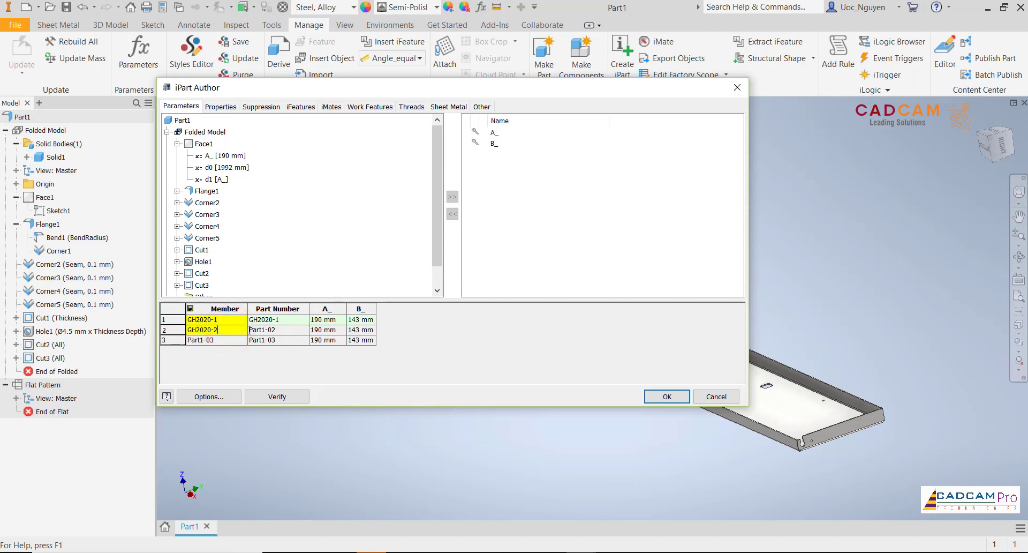
{"action": "left_click", "coordinate": [282, 333]}
{"action": "key", "text": "ctrl+v"}
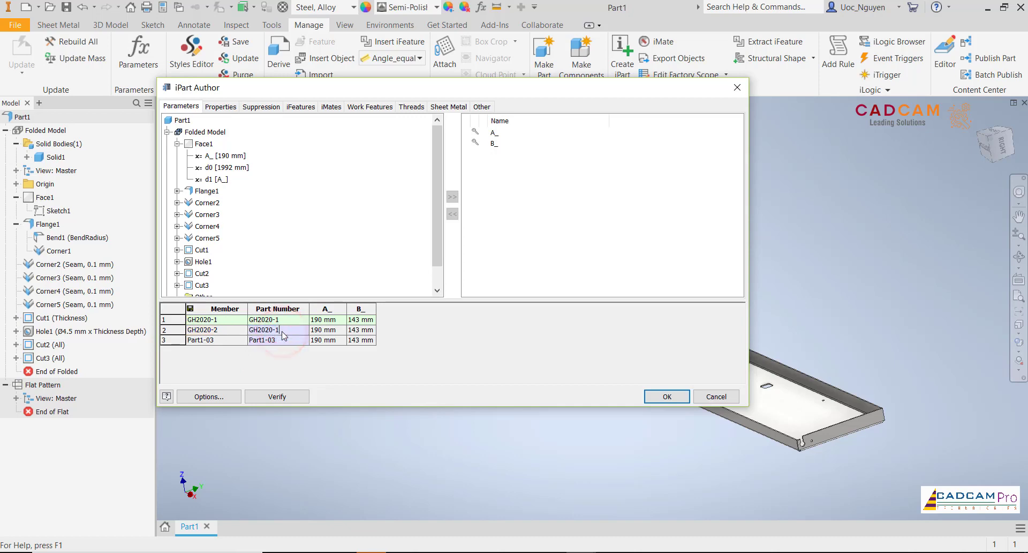
- Set both the member name and the part number of the third row to GH2020-3
{"action": "left_click", "coordinate": [223, 340]}
{"action": "key", "text": "ctrl+v"}
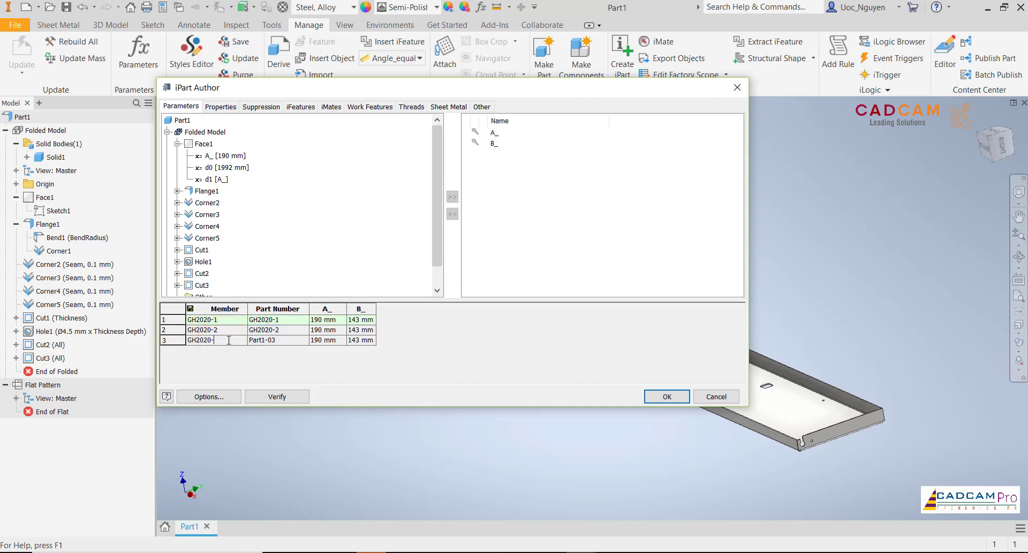
{"action": "left_click", "coordinate": [288, 340]}
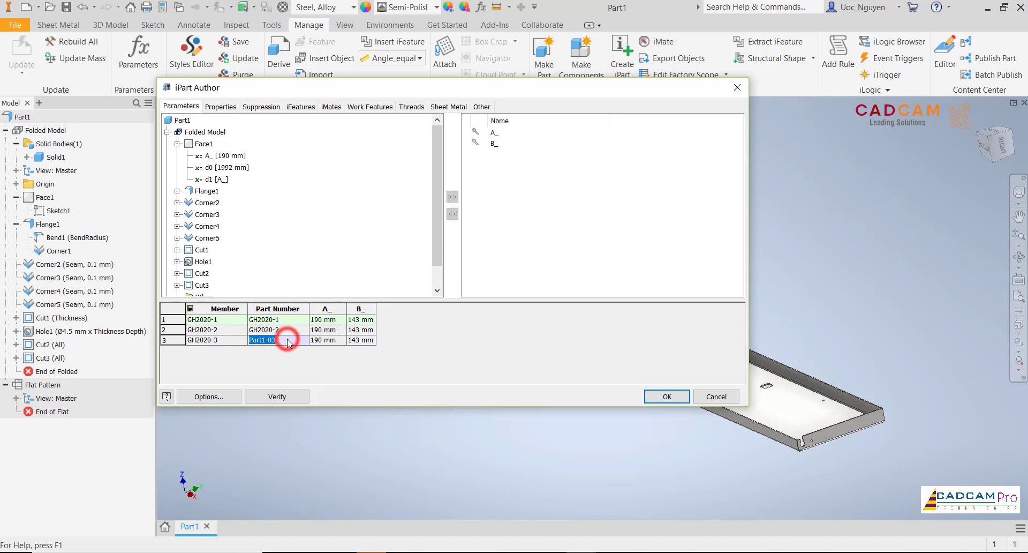
{"action": "key", "text": "ctrl+v"}
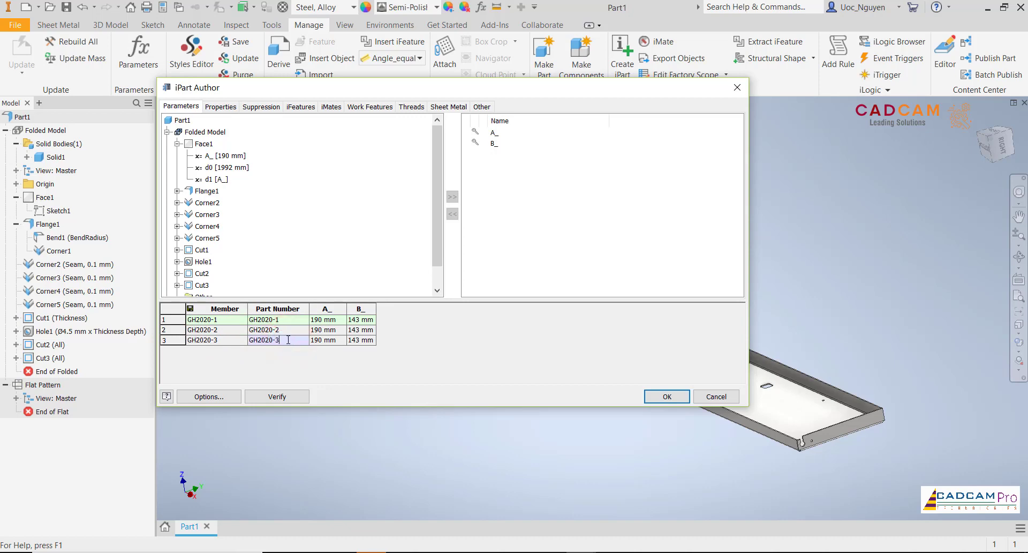
- Set A_ to 390 mm and B_ to 343 mm for member GH2020-2
{"action": "left_click", "coordinate": [325, 331]}
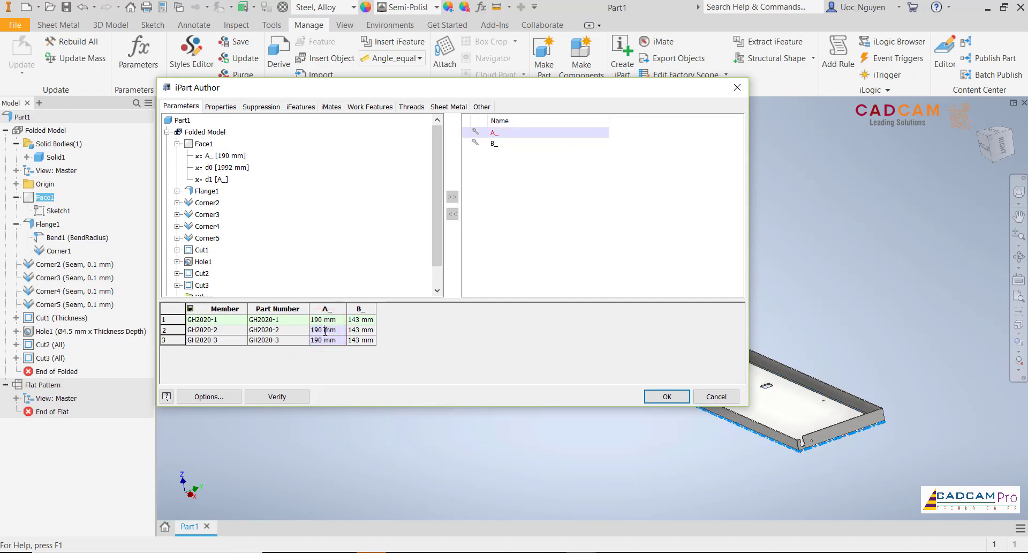
{"action": "left_click", "coordinate": [315, 330]}
{"action": "left_click", "coordinate": [351, 330]}
{"action": "left_click", "coordinate": [352, 330]}
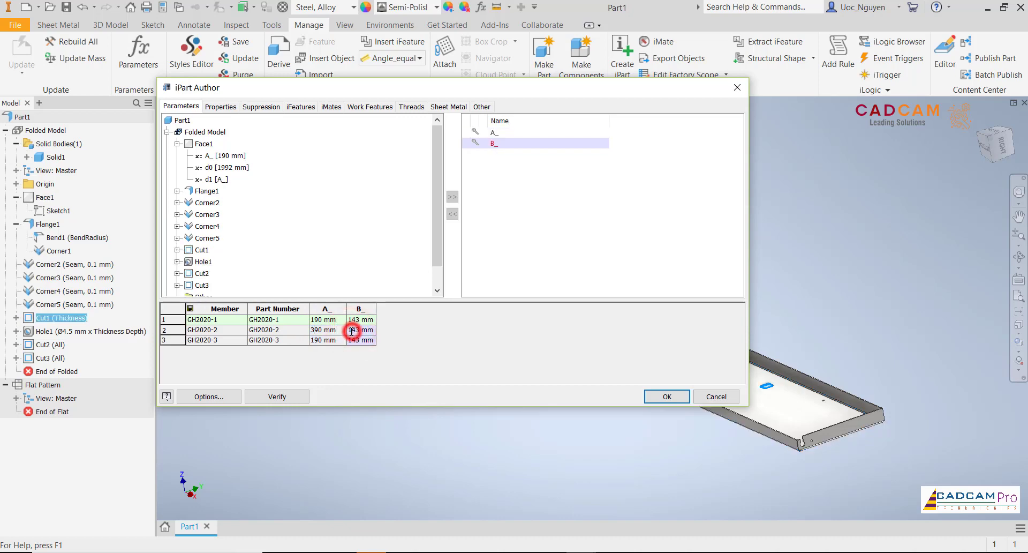
{"action": "left_click", "coordinate": [351, 330]}
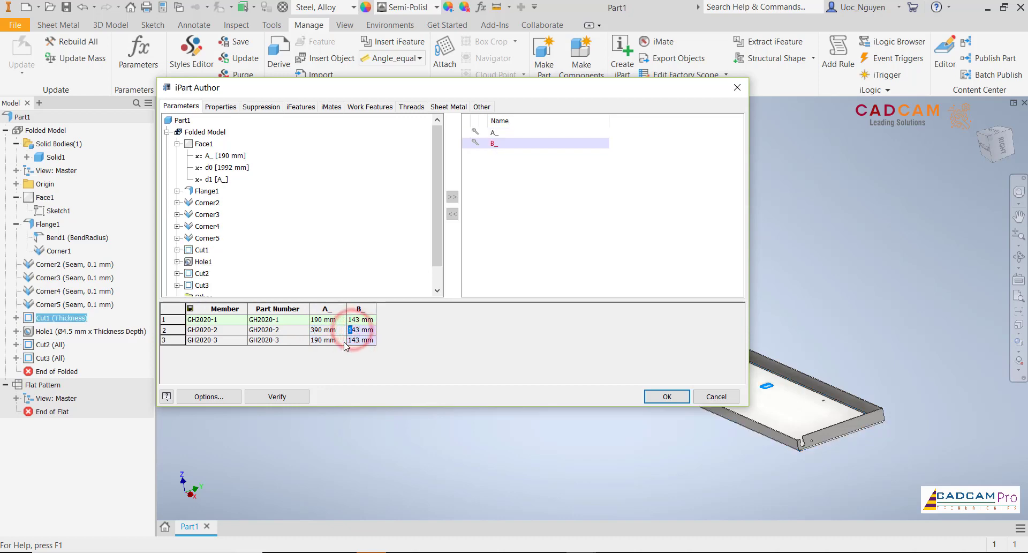
{"action": "key", "text": "BackSpace"}
{"action": "type", "text": "3"}
- Set A_ to 690 mm and B_ to 643 mm for member GH2020-3
{"action": "left_click", "coordinate": [321, 340]}
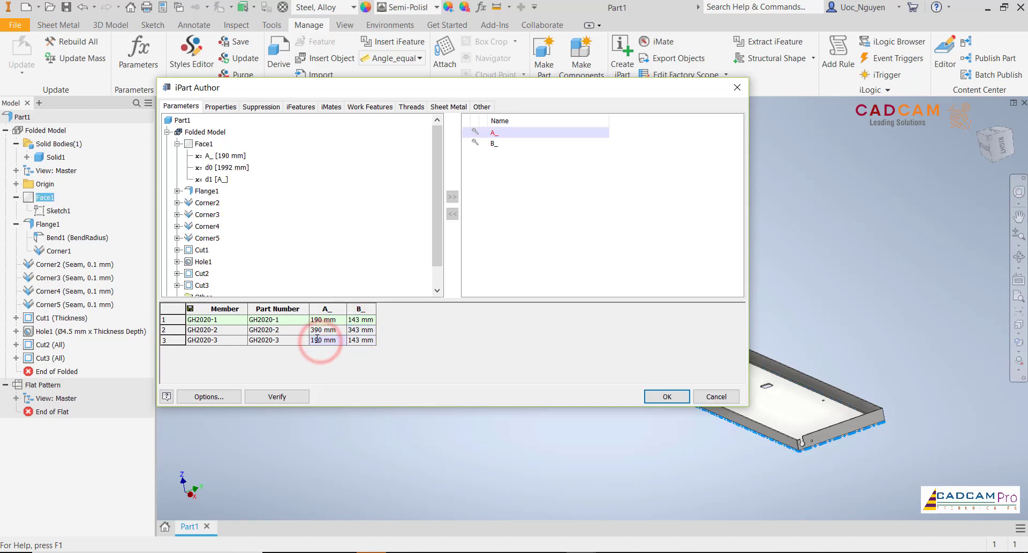
{"action": "left_click", "coordinate": [312, 339]}
{"action": "type", "text": "6"}
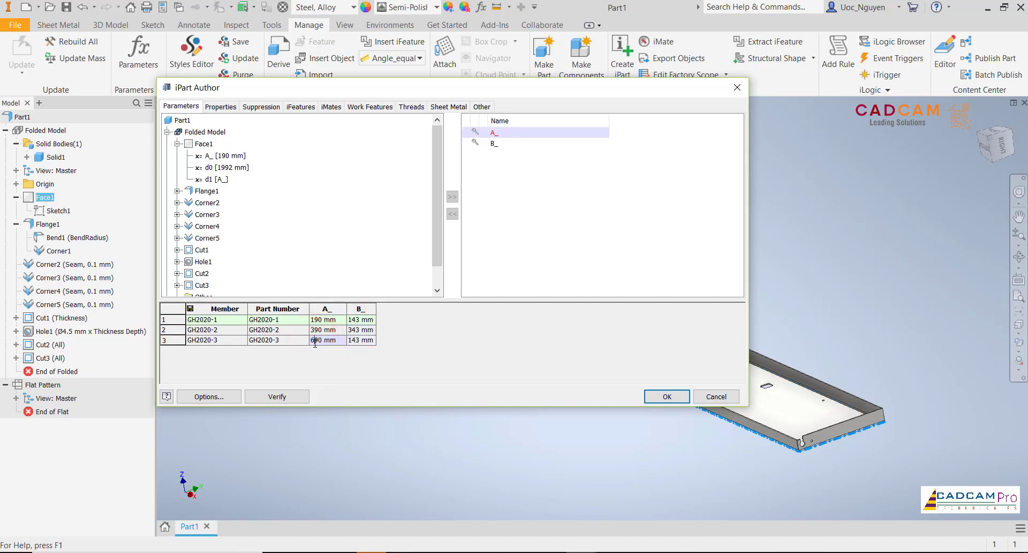
{"action": "left_click", "coordinate": [354, 341]}
{"action": "left_click_drag", "start_coordinate": [352, 341], "coordinate": [346, 342]}
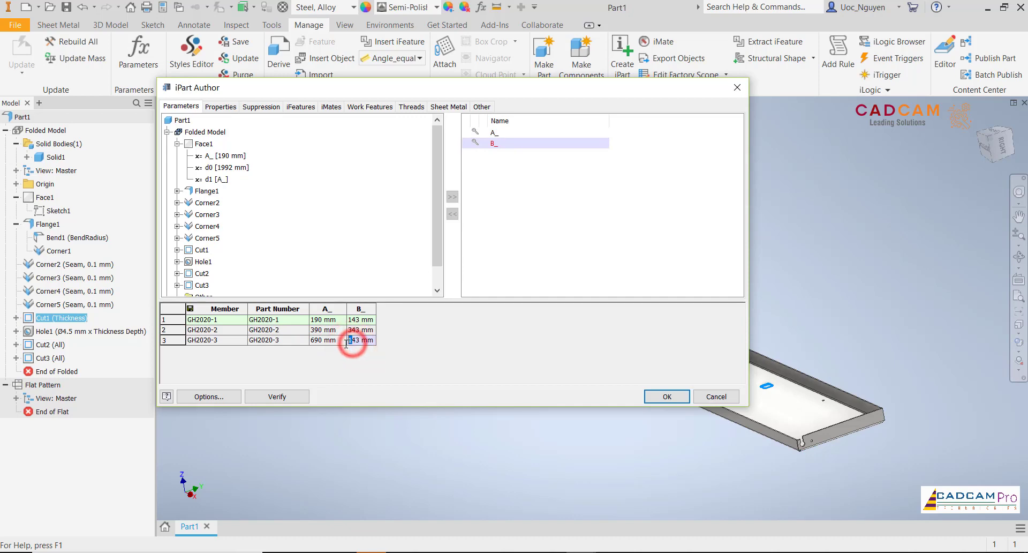
{"action": "type", "text": "6"}
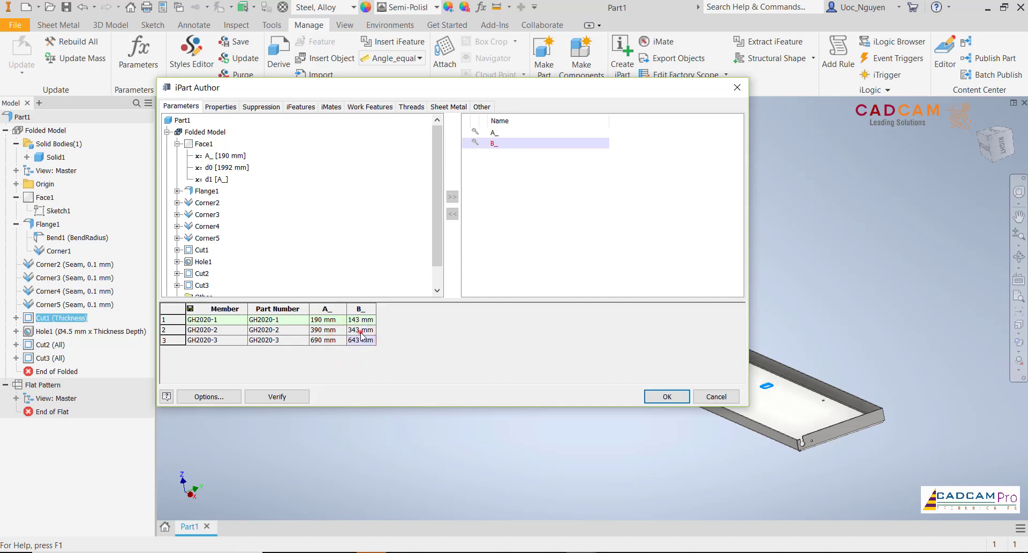
{"action": "left_click", "coordinate": [361, 333]}
- Insert a fourth member row and set its member name and part number to GH2020-4
{"action": "right_click", "coordinate": [168, 341]}
{"action": "left_click", "coordinate": [200, 351]}
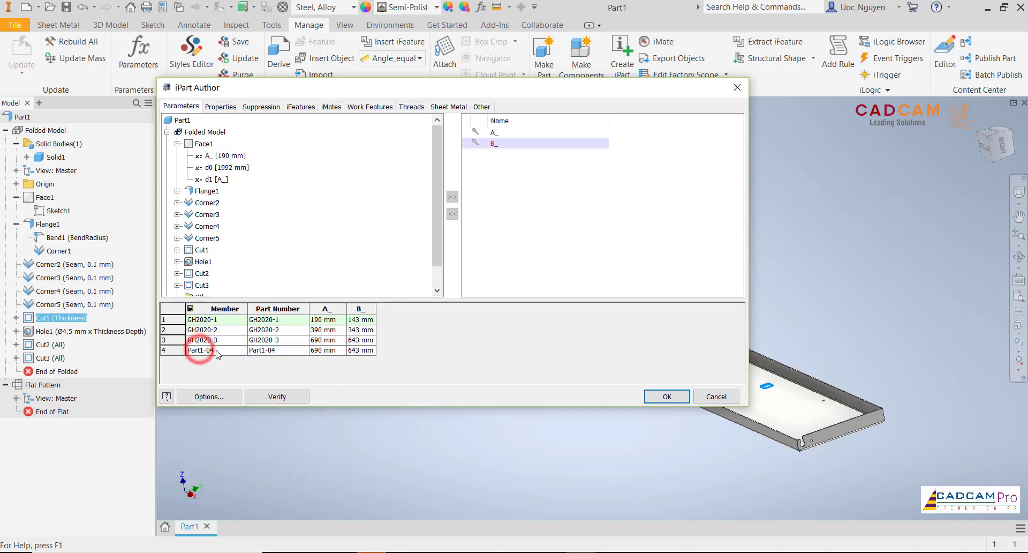
{"action": "left_click", "coordinate": [219, 350]}
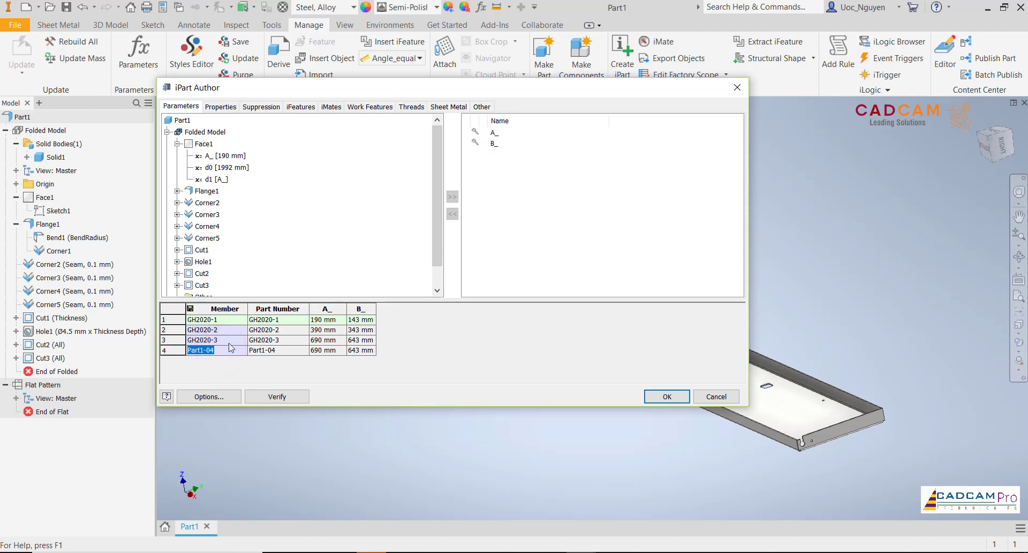
{"action": "key", "text": "ctrl+v"}
{"action": "left_click", "coordinate": [278, 351]}
{"action": "left_click", "coordinate": [279, 350]}
{"action": "key", "text": "ctrl+v"}
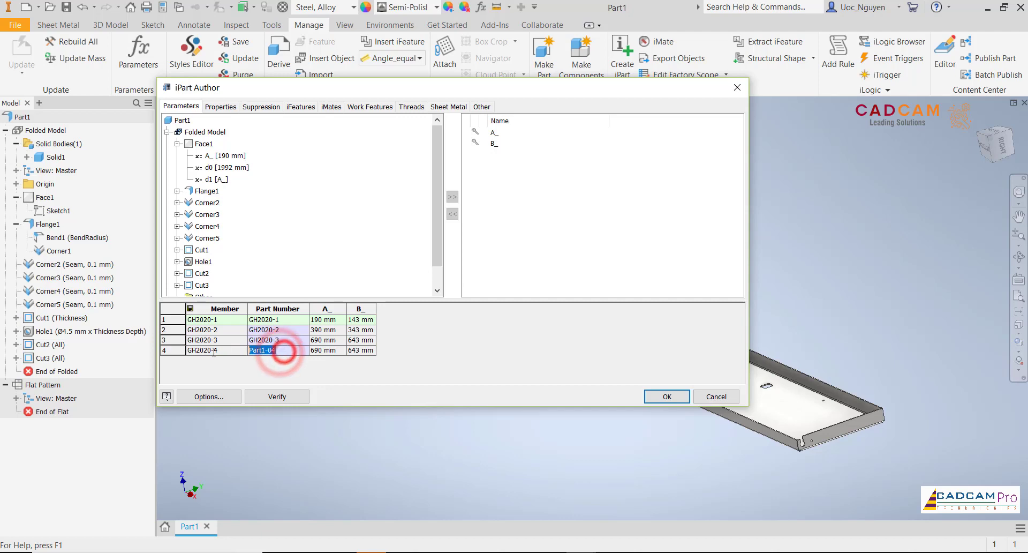
{"action": "left_click", "coordinate": [279, 350]}
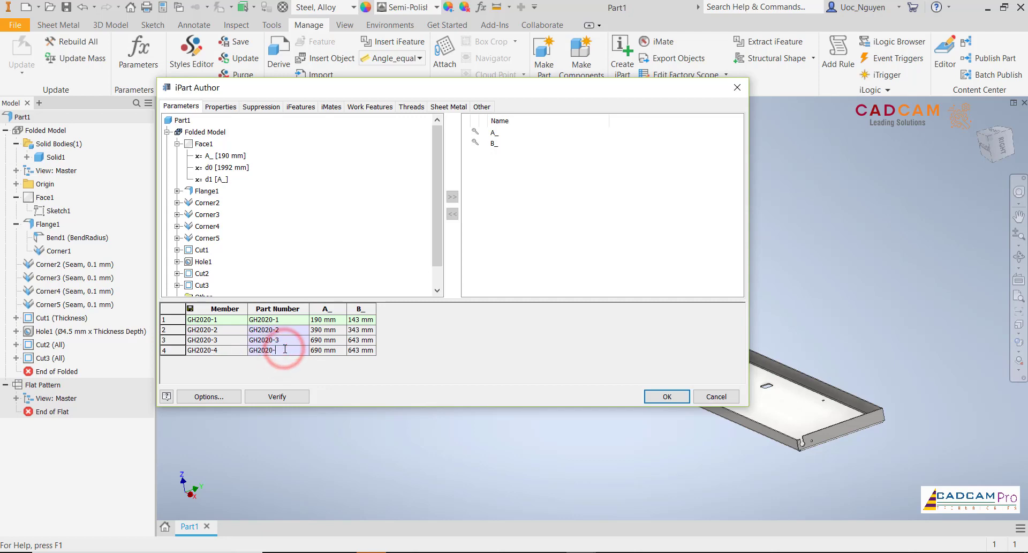
{"action": "key", "text": "BackSpace"}
{"action": "type", "text": "4"}
- Set A_ to 990 mm and B_ to 943 mm for member GH2020-4 and create the iPart from the table
{"action": "left_click", "coordinate": [329, 351]}
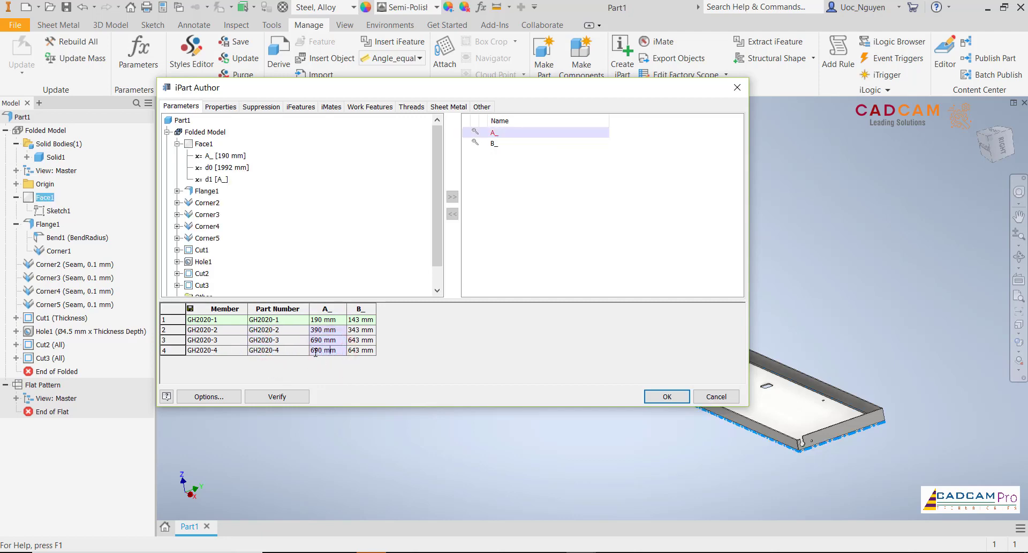
{"action": "left_click_drag", "start_coordinate": [315, 352], "coordinate": [307, 356]}
{"action": "left_click", "coordinate": [358, 352]}
{"action": "left_click_drag", "start_coordinate": [352, 351], "coordinate": [338, 350]}
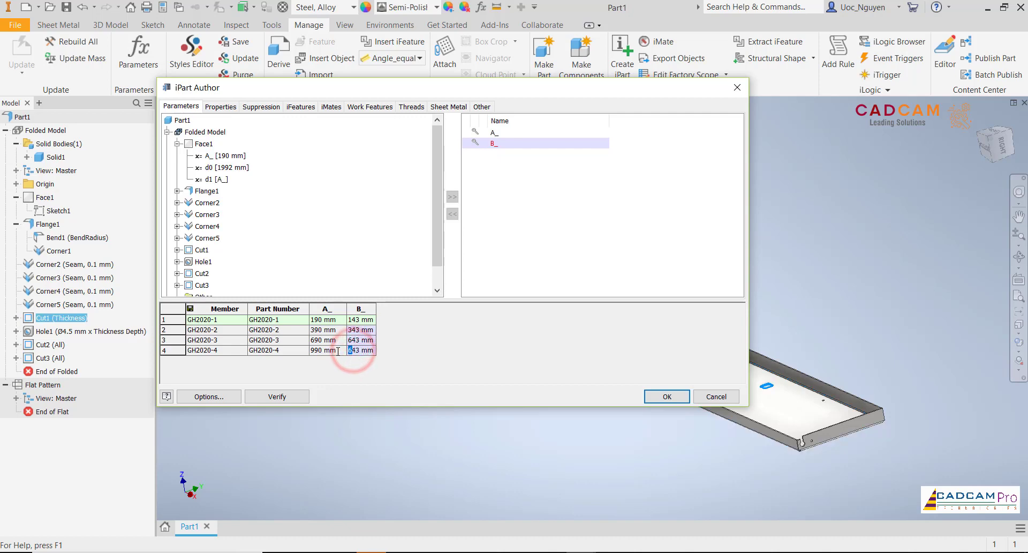
{"action": "type", "text": "9"}
{"action": "left_click", "coordinate": [358, 343]}
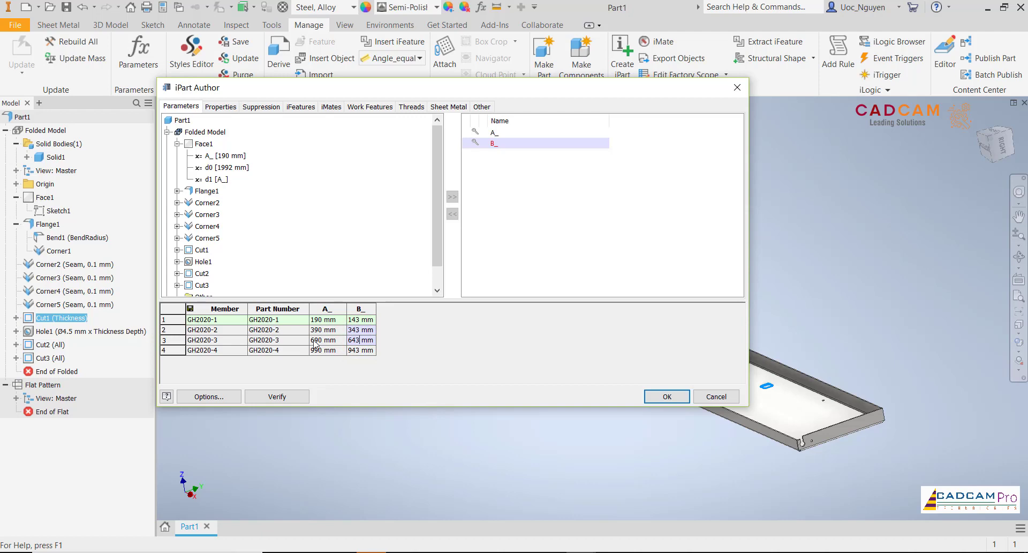
{"action": "left_click", "coordinate": [662, 397]}
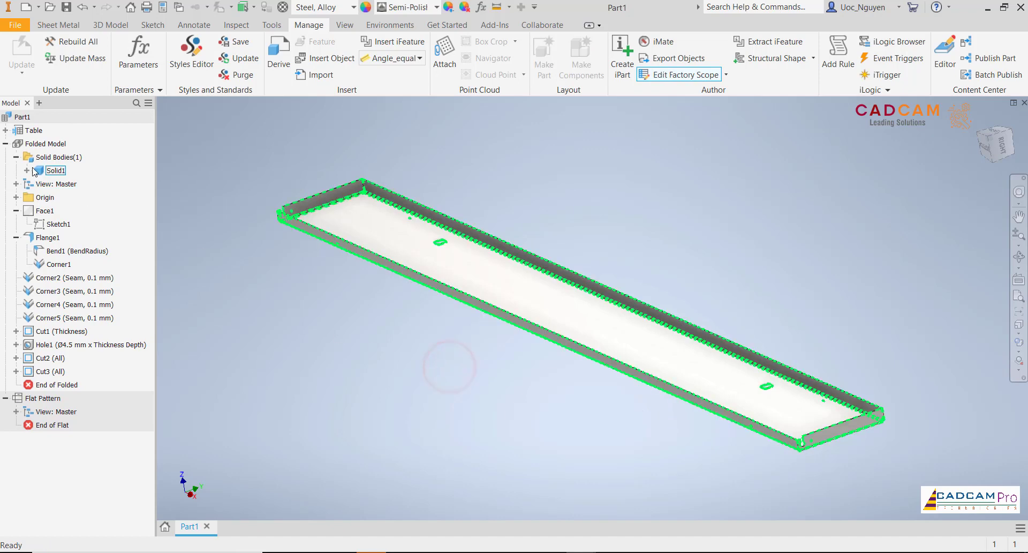
- Expand the iPart table and activate member GH2020-2 to inspect its geometry
{"action": "left_click", "coordinate": [5, 130]}
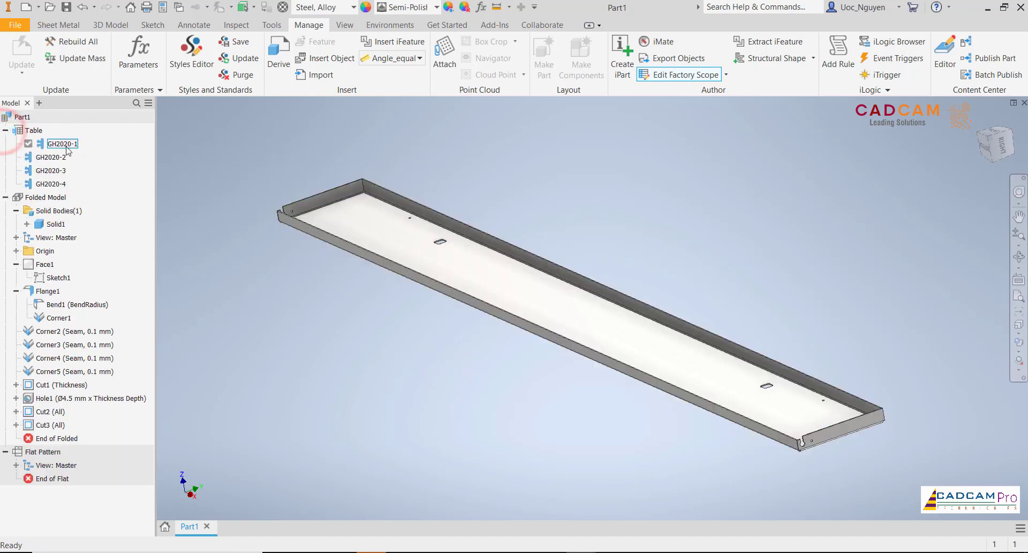
{"action": "middle_click_drag", "start_coordinate": [347, 303], "coordinate": [356, 298]}
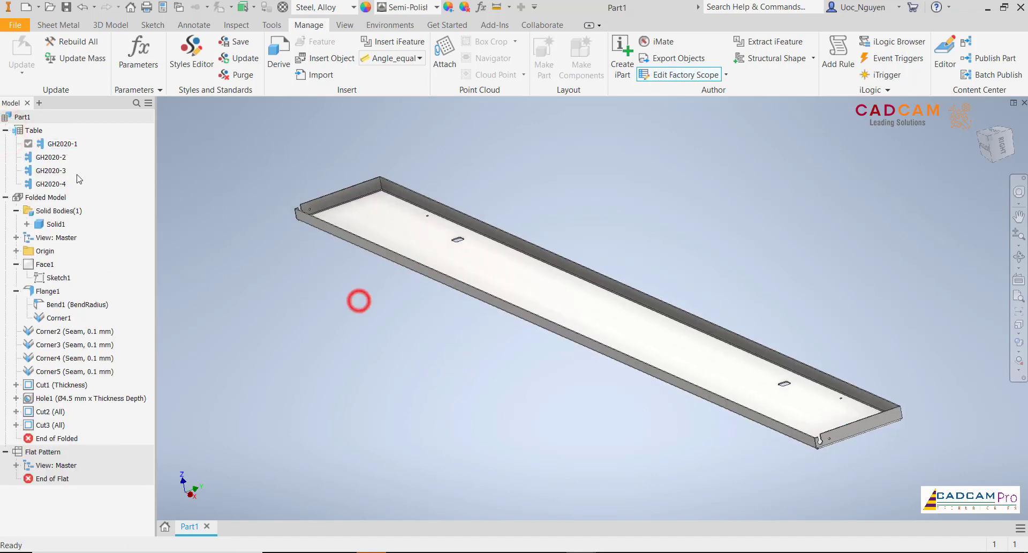
{"action": "right_click", "coordinate": [49, 156]}
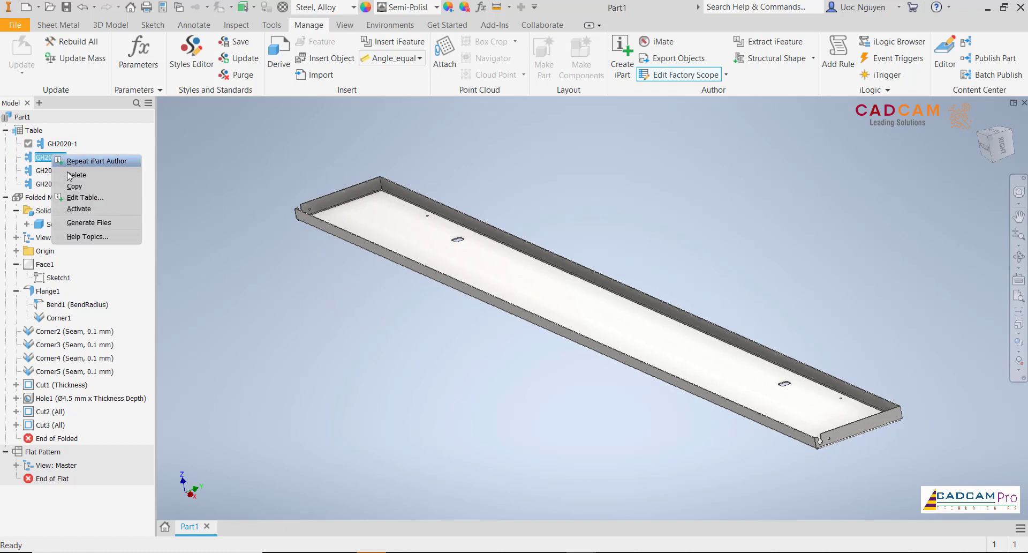
{"action": "left_click", "coordinate": [85, 209]}
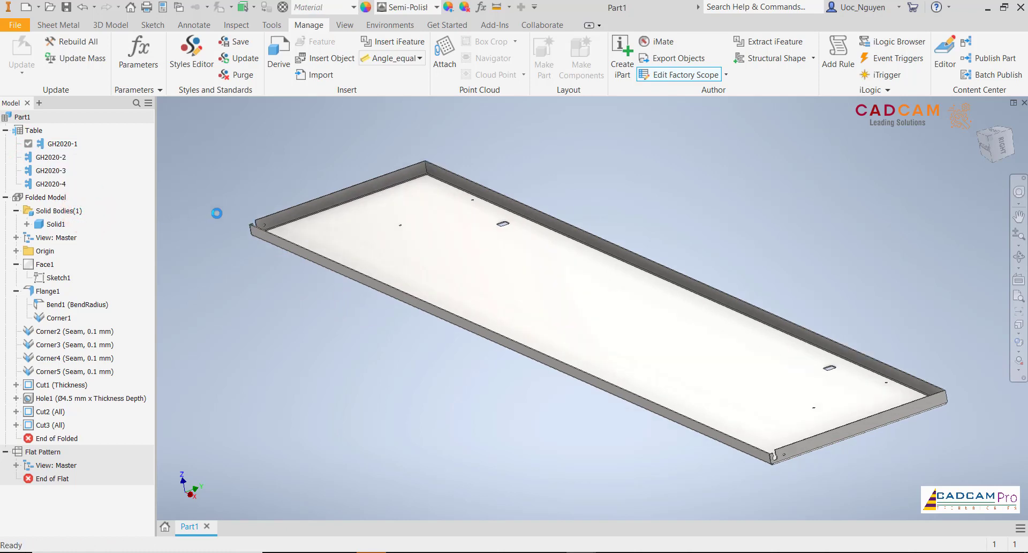
{"action": "scroll", "coordinate": [237, 192], "scroll_direction": "down", "scroll_amount": 3}
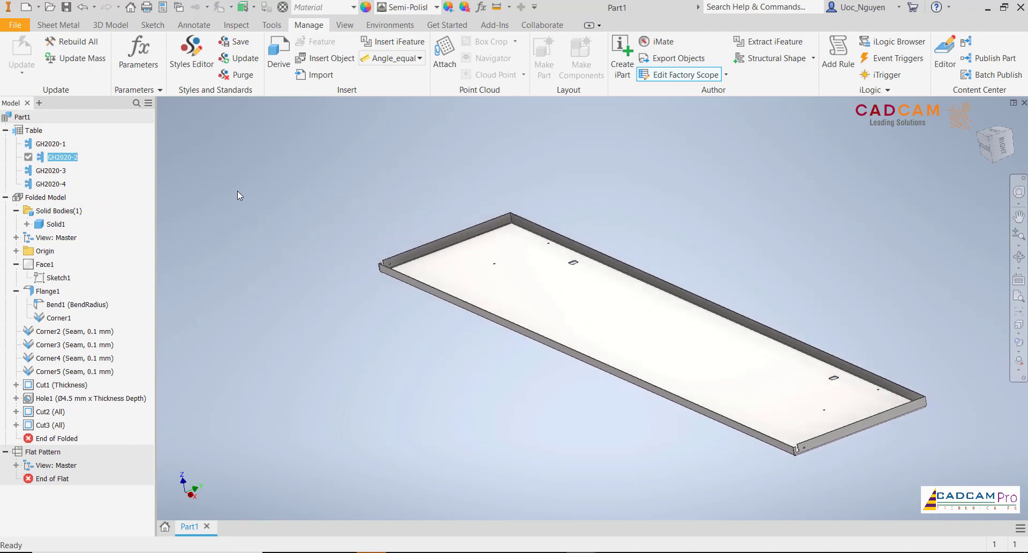
{"action": "middle_click_drag", "start_coordinate": [238, 191], "coordinate": [203, 187], "text": "shift"}
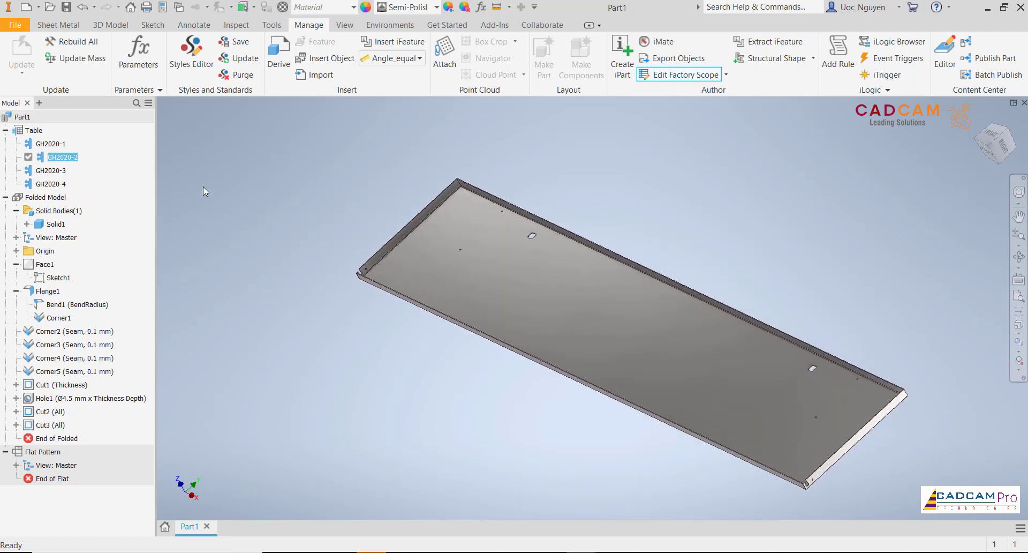
- Activate members GH2020-3 and GH2020-4 in turn to inspect their geometry
{"action": "right_click", "coordinate": [67, 170]}
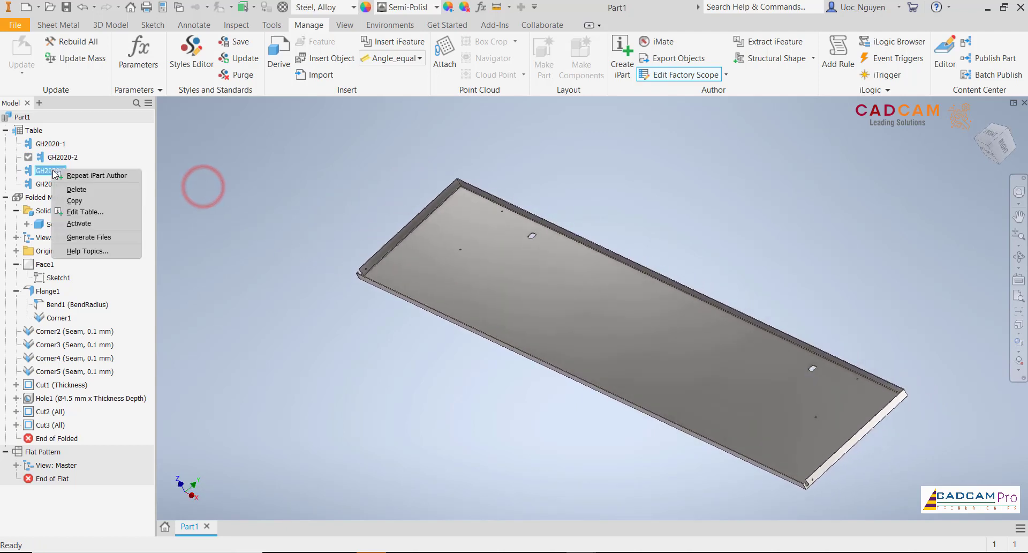
{"action": "left_click", "coordinate": [90, 223]}
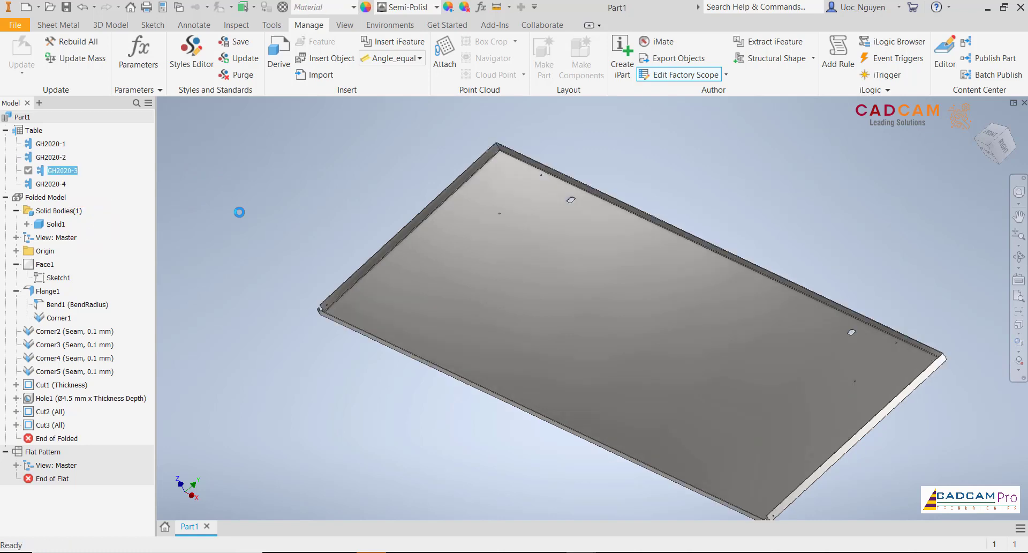
{"action": "right_click", "coordinate": [63, 186]}
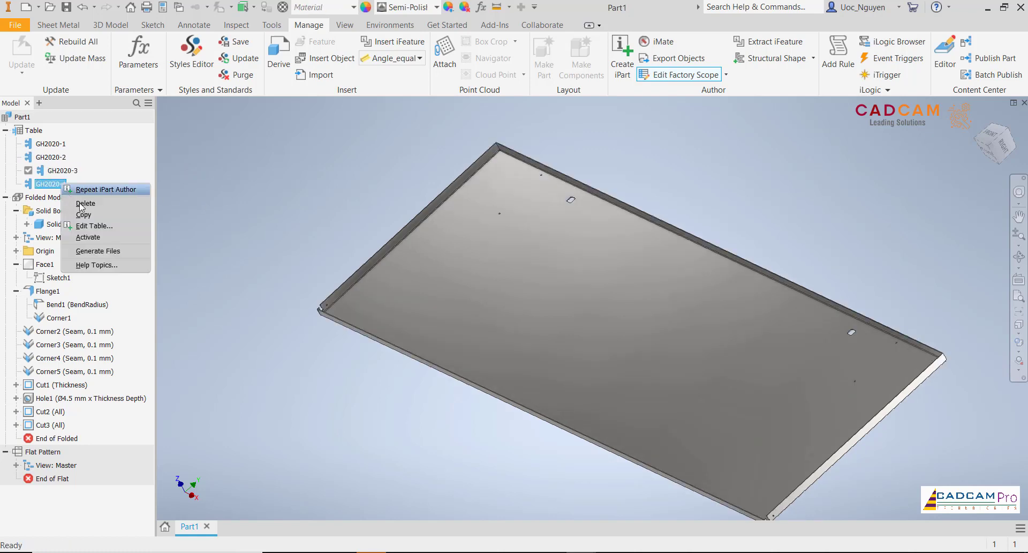
{"action": "left_click", "coordinate": [94, 236]}
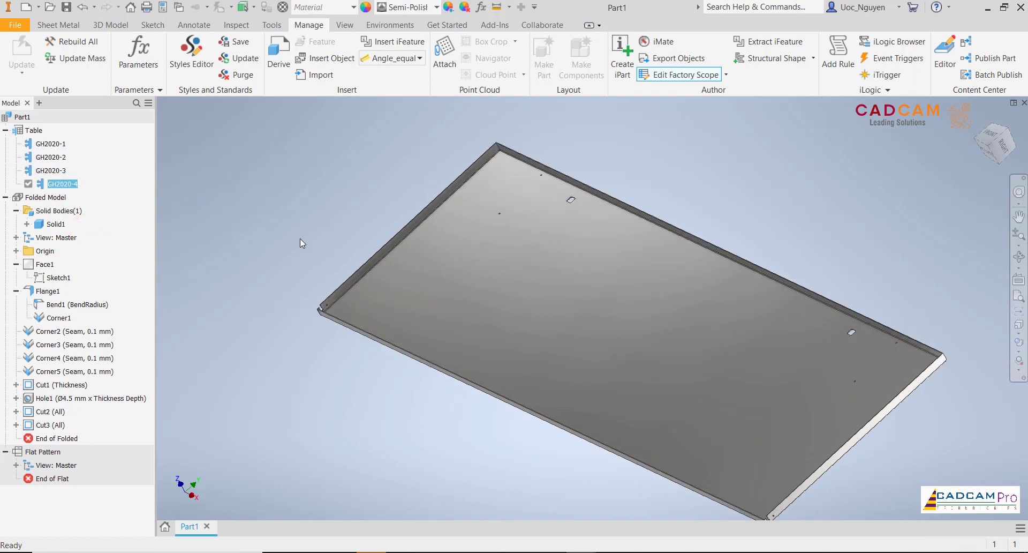
{"action": "left_click", "coordinate": [287, 226]}
{"action": "scroll", "coordinate": [286, 226], "scroll_direction": "down", "scroll_amount": 3}
{"action": "middle_click_drag", "start_coordinate": [286, 226], "coordinate": [279, 190], "text": "shift"}
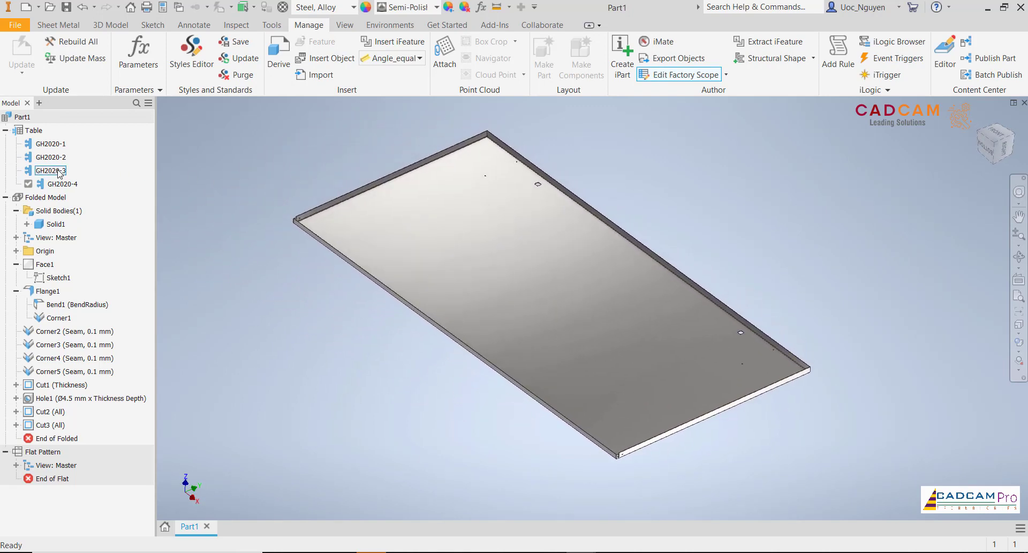
- Make GH2020-1 the active member of the iPart again
{"action": "right_click", "coordinate": [50, 146]}
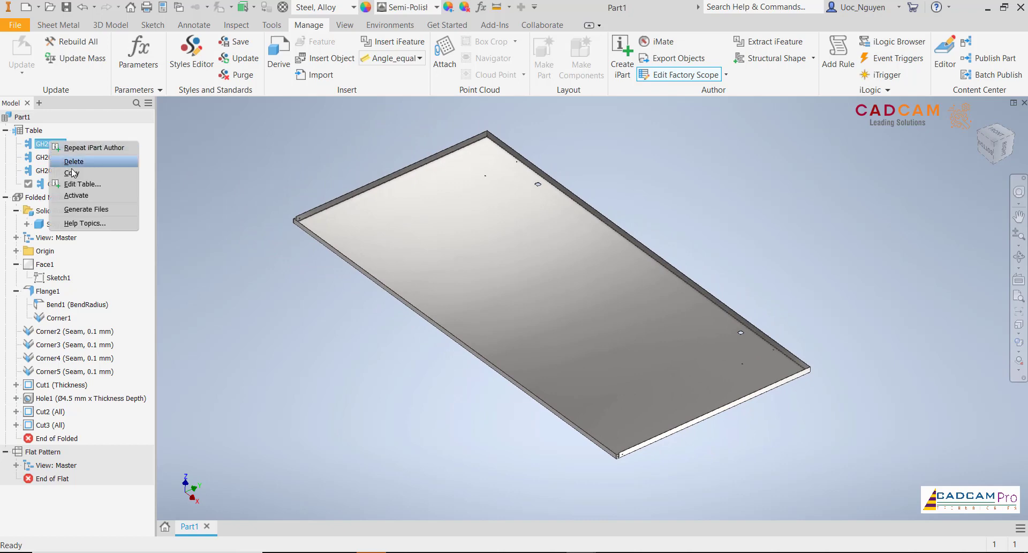
{"action": "left_click", "coordinate": [86, 196]}
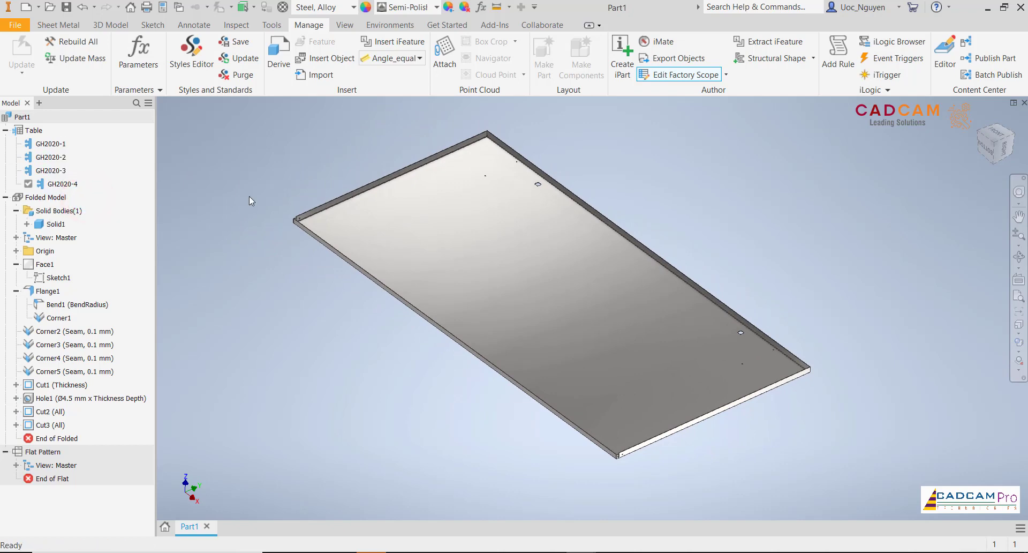
{"action": "key", "text": "F6"}
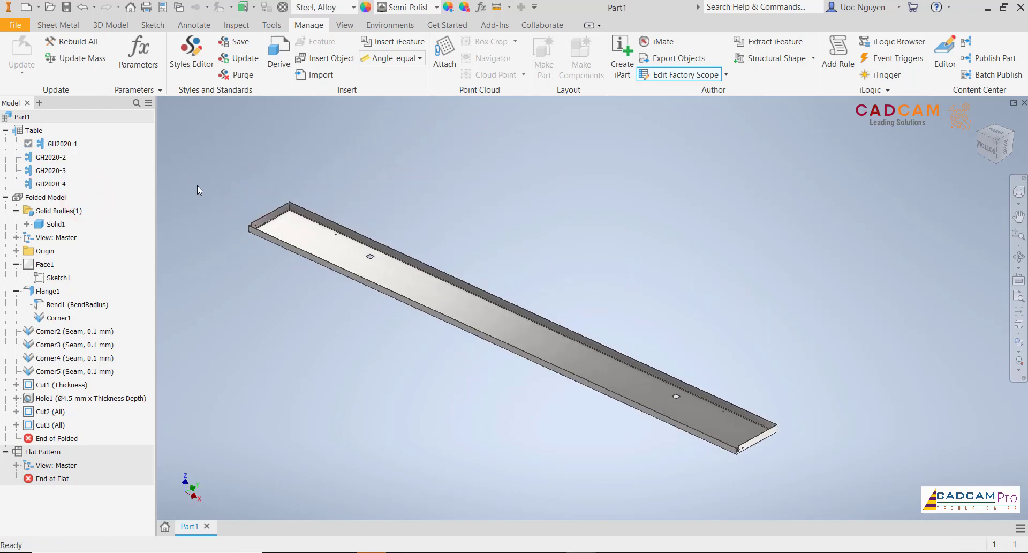
{"action": "middle_click_drag", "start_coordinate": [362, 190], "coordinate": [419, 179]}
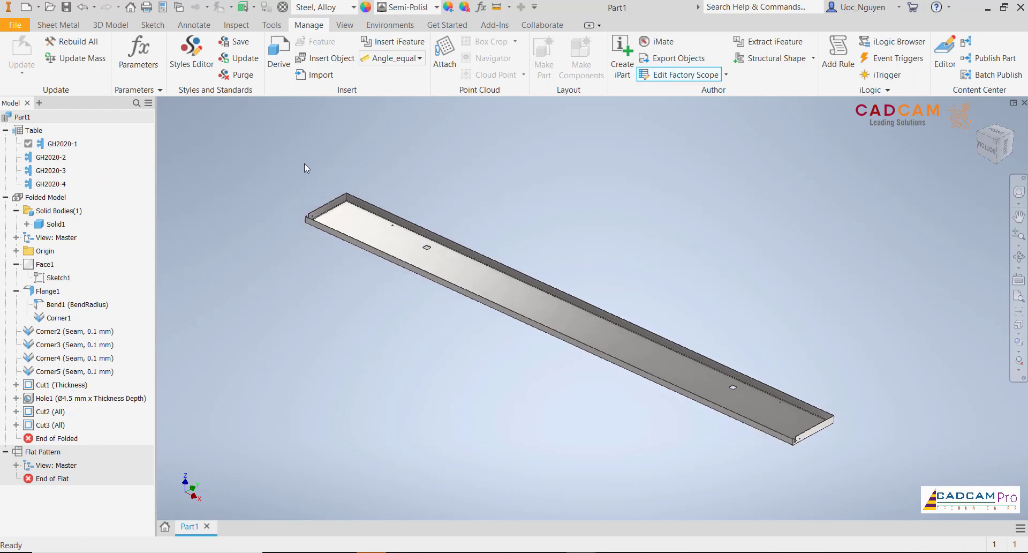
- Open the iPart table for editing and add the physical Material property as a column
{"action": "right_click", "coordinate": [39, 134]}
{"action": "left_click", "coordinate": [64, 177]}
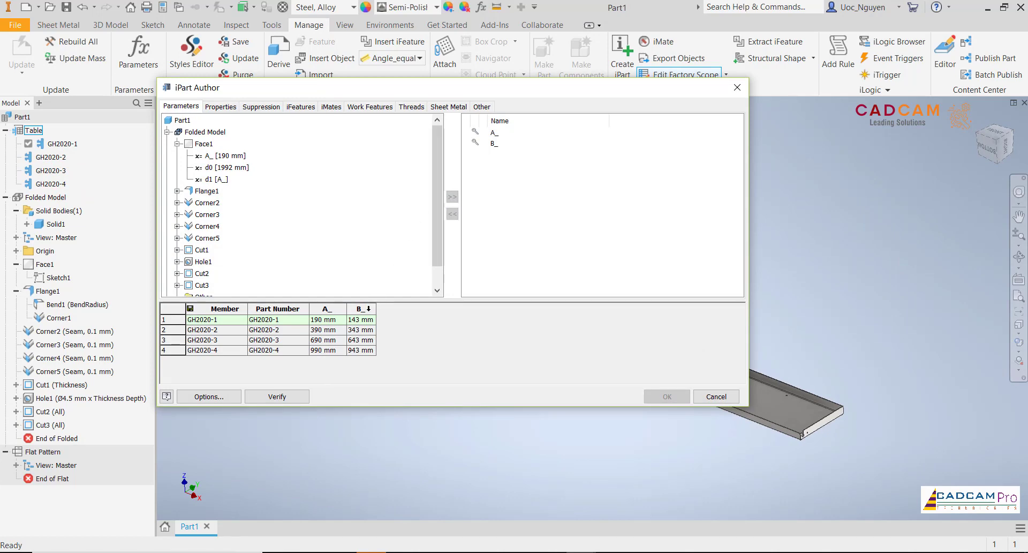
{"action": "left_click_drag", "start_coordinate": [435, 209], "coordinate": [435, 249]}
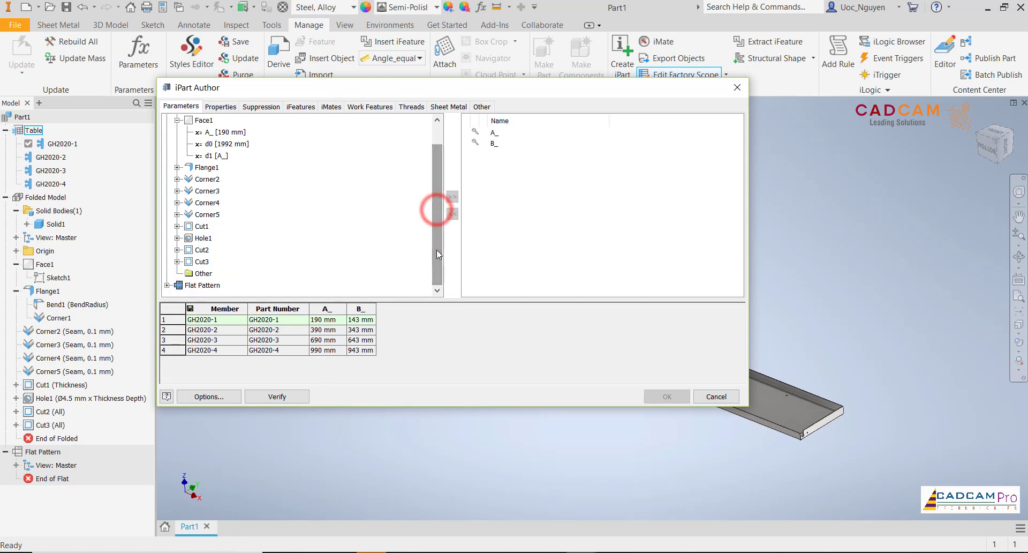
{"action": "left_click", "coordinate": [216, 108]}
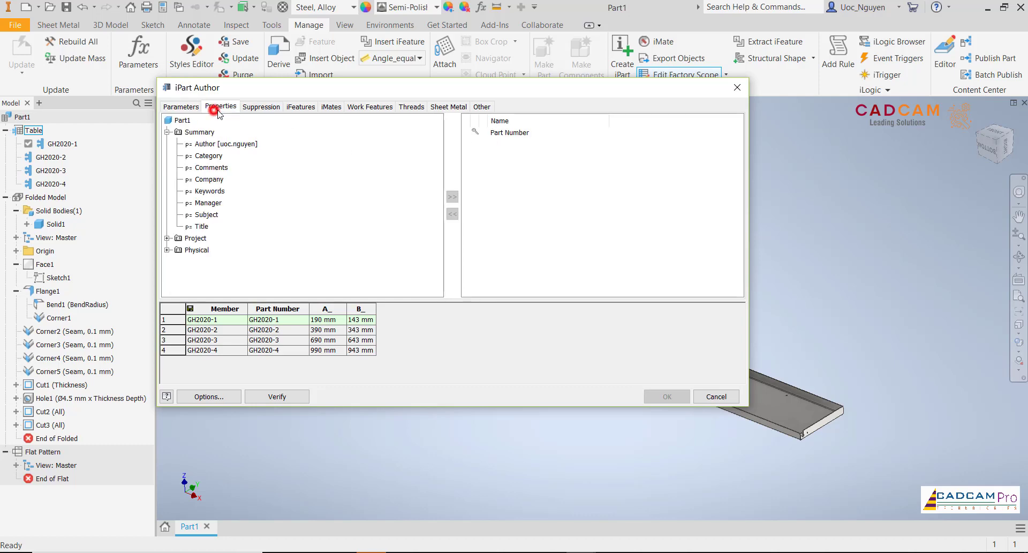
{"action": "left_click", "coordinate": [167, 250]}
{"action": "left_click", "coordinate": [214, 262]}
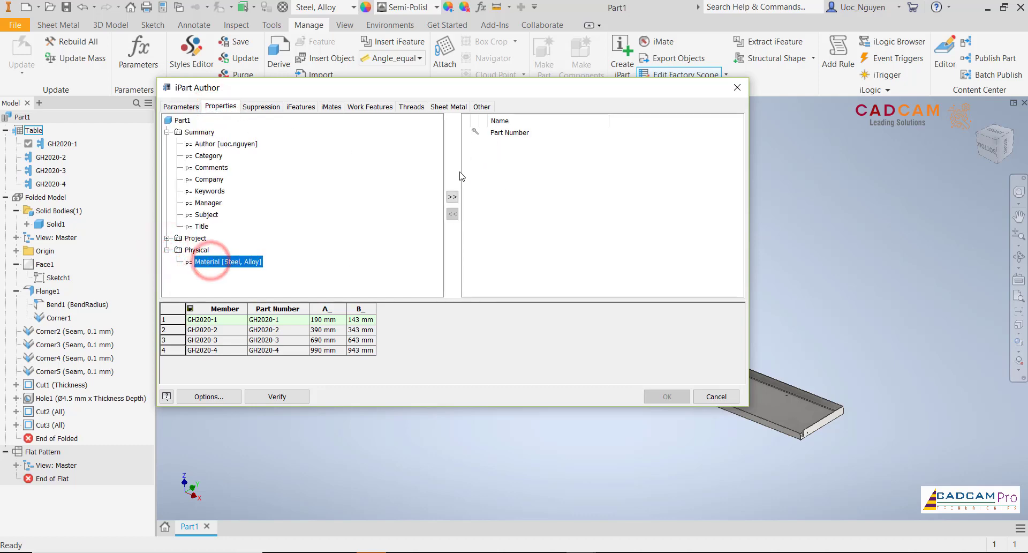
{"action": "left_click", "coordinate": [452, 197]}
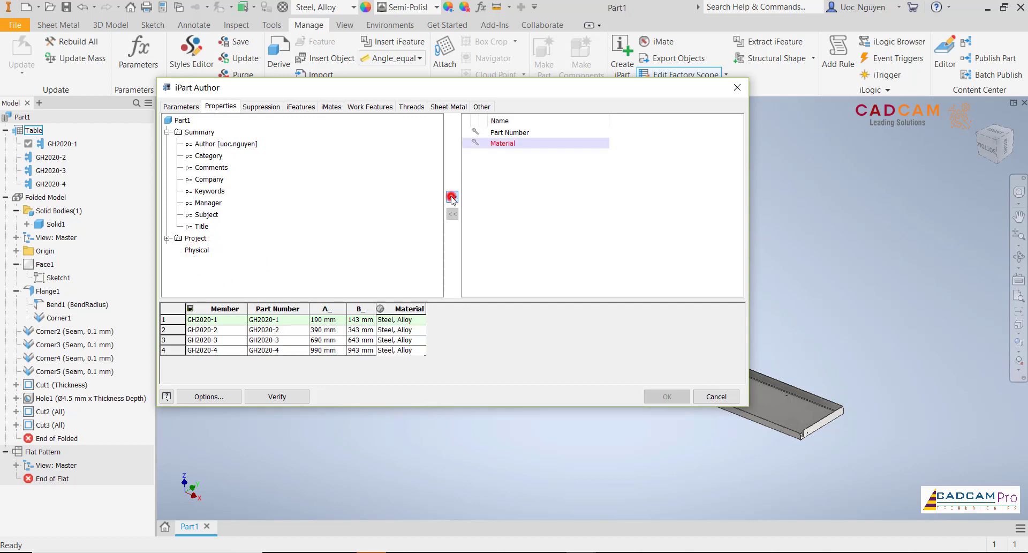
- Set the material to Copper for member GH2020-2 and Gold for member GH2020-3
{"action": "left_click", "coordinate": [412, 322]}
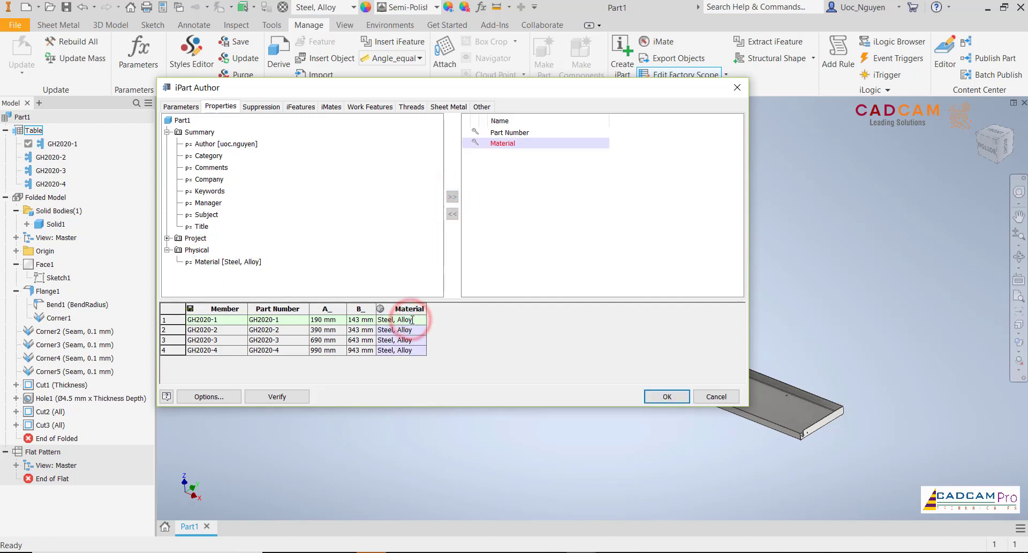
{"action": "left_click", "coordinate": [418, 322]}
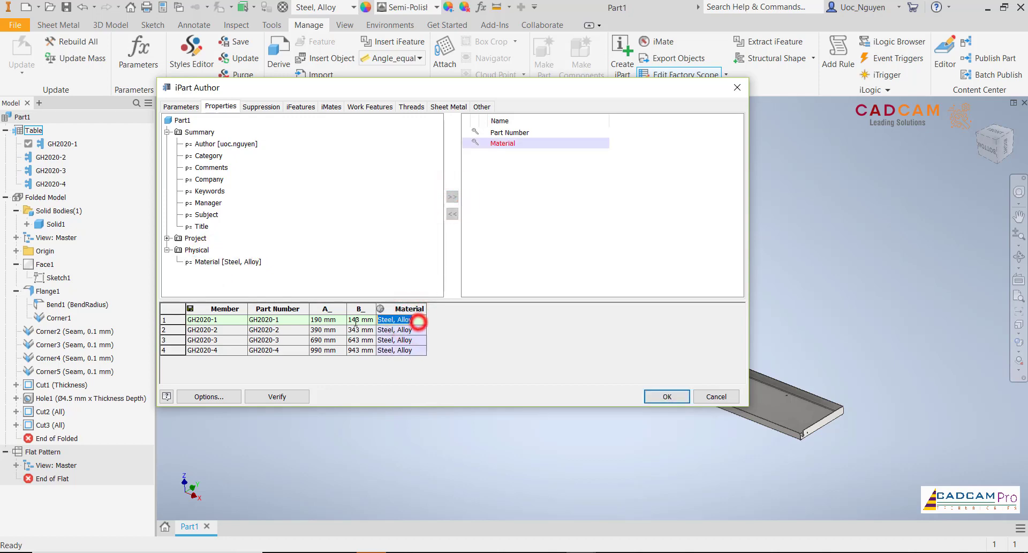
{"action": "left_click", "coordinate": [415, 331]}
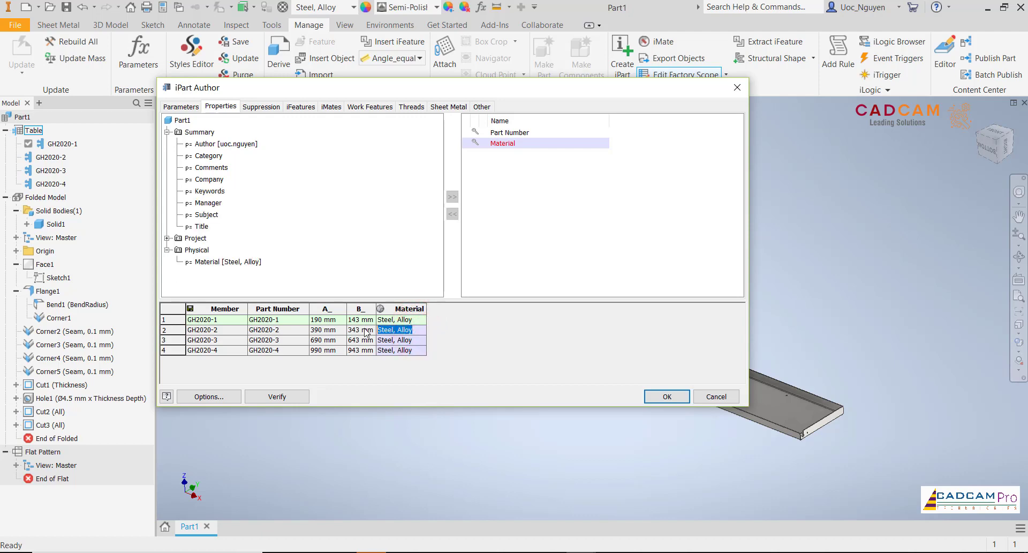
{"action": "type", "text": "Copper"}
{"action": "left_click", "coordinate": [409, 339]}
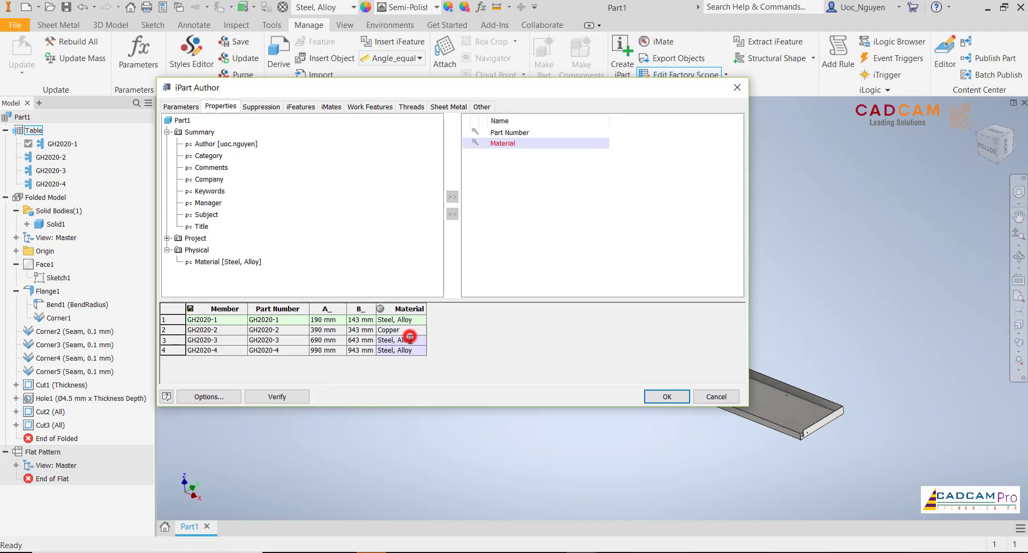
{"action": "type", "text": "Gold"}
- Try Yellow and Iron as the material of member GH2020-4
{"action": "double_click", "coordinate": [412, 350]}
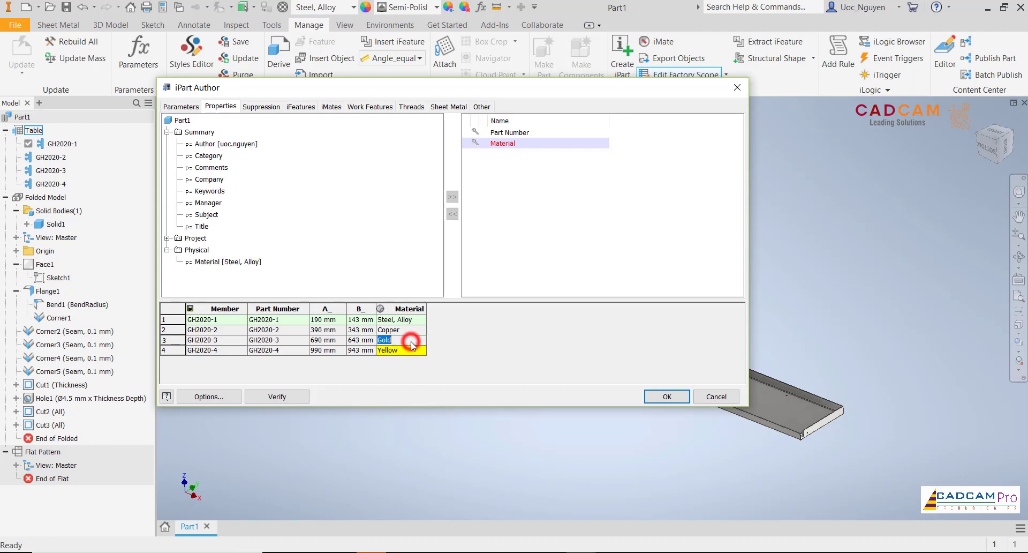
{"action": "double_click", "coordinate": [405, 351]}
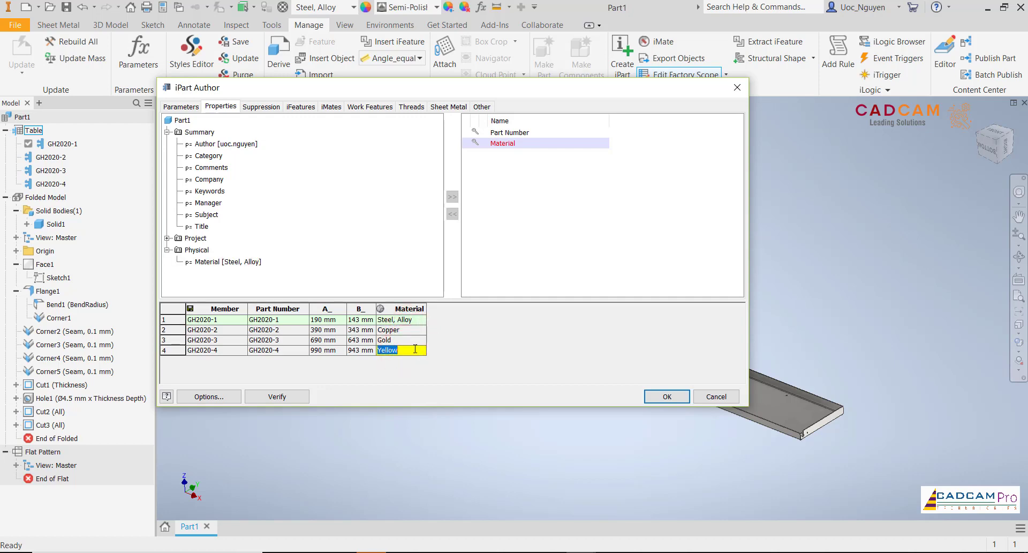
{"action": "left_click", "coordinate": [413, 353]}
{"action": "double_click", "coordinate": [413, 353]}
{"action": "type", "text": "S"}
{"action": "left_click", "coordinate": [419, 352]}
{"action": "key", "text": "BackSpace"}
{"action": "key", "text": "BackSpace"}
{"action": "key", "text": "BackSpace"}
{"action": "key", "text": "BackSpace"}
{"action": "left_click", "coordinate": [418, 351]}
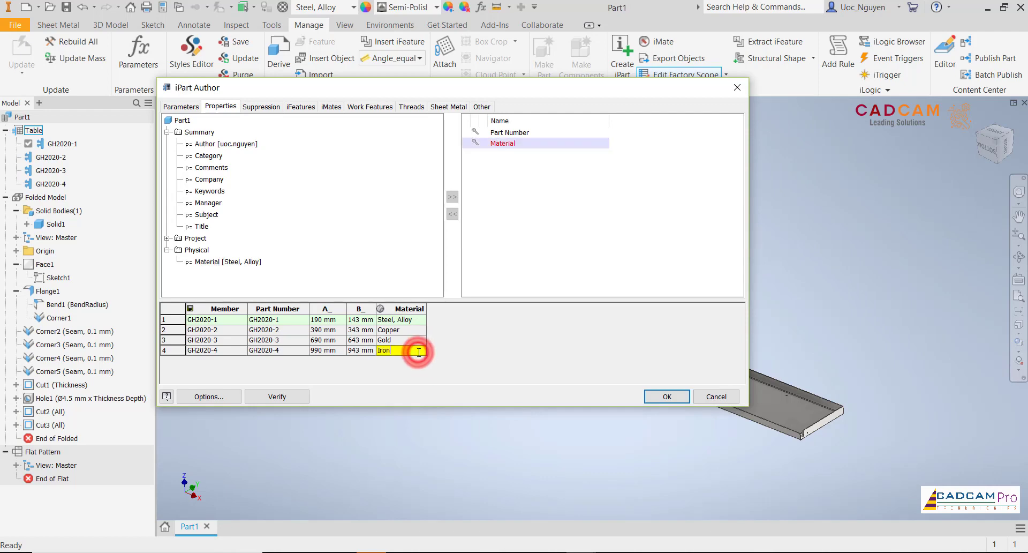
- Look up the material names in the Inventor Material Library and set GH2020-4's material to Lead
{"action": "double_click", "coordinate": [414, 318]}
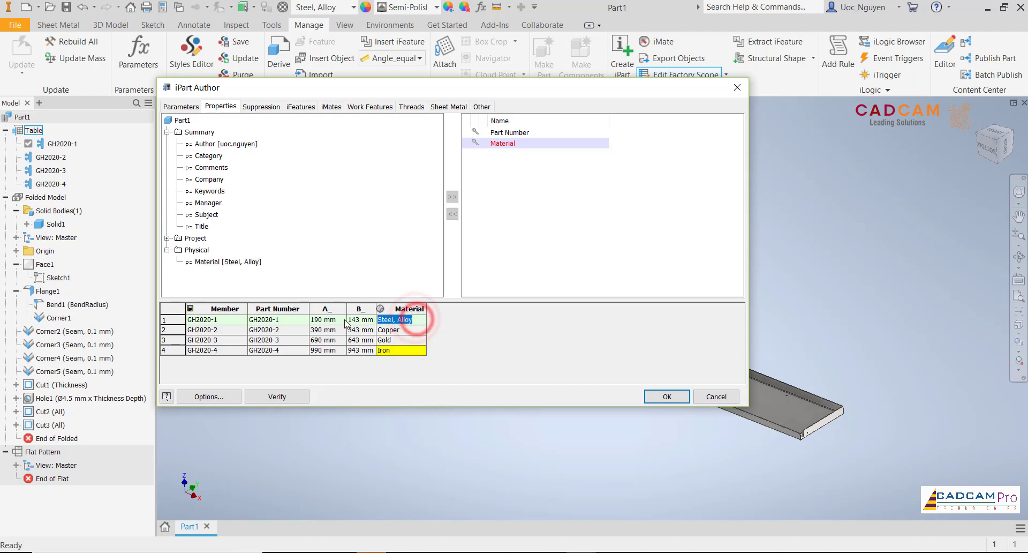
{"action": "left_click", "coordinate": [332, 8]}
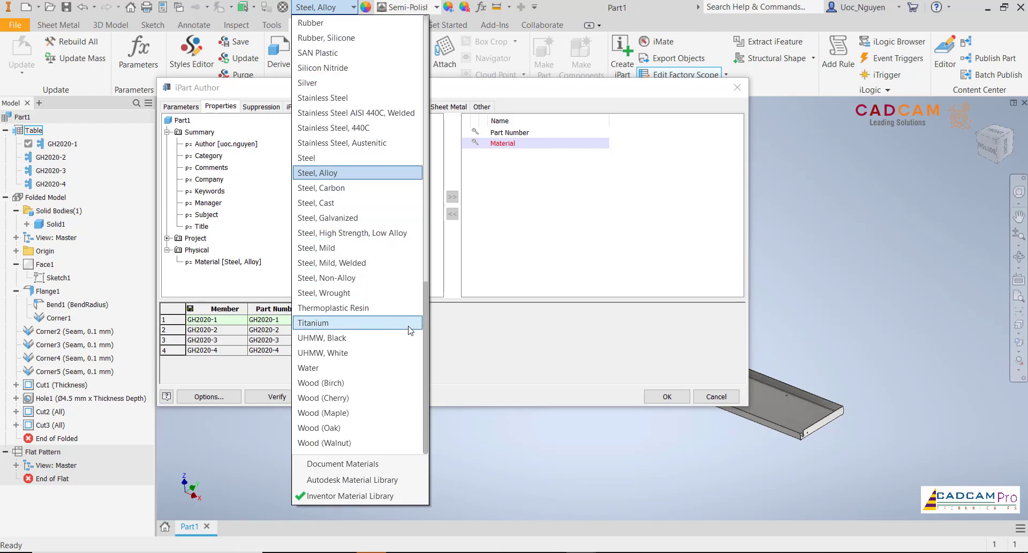
{"action": "left_click_drag", "start_coordinate": [426, 336], "coordinate": [425, 137]}
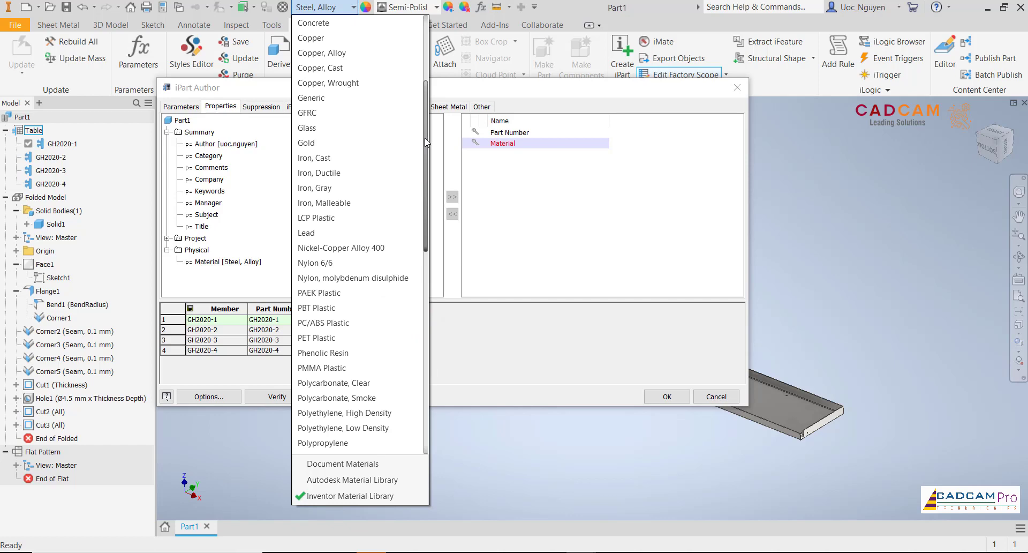
{"action": "left_click_drag", "start_coordinate": [425, 138], "coordinate": [425, 138]}
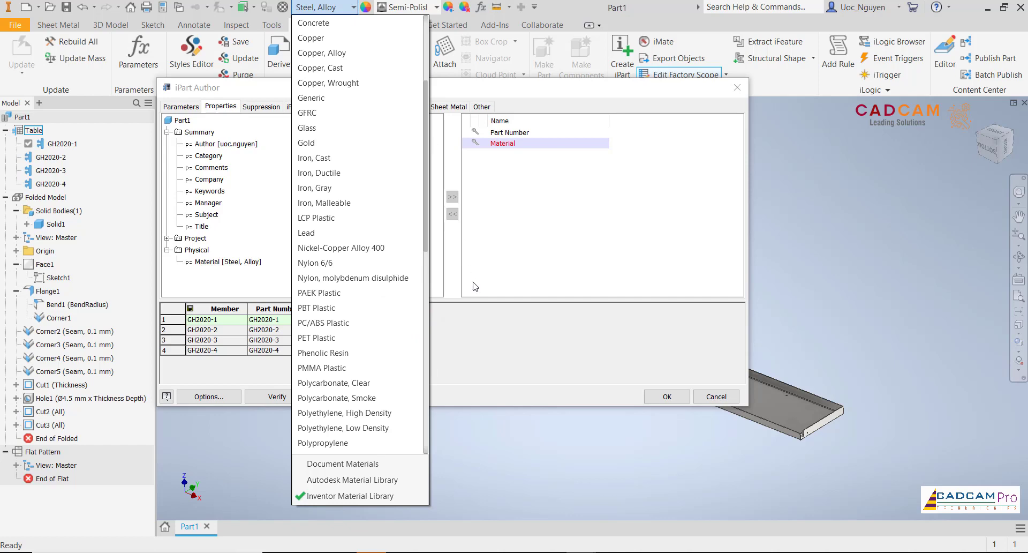
{"action": "left_click", "coordinate": [477, 316]}
{"action": "left_click", "coordinate": [395, 348]}
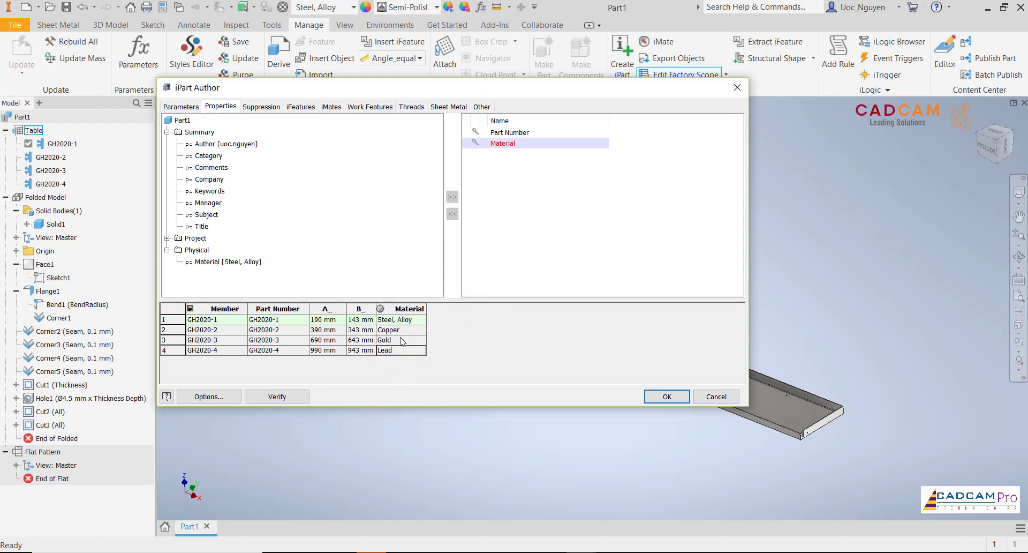
- Browse the Inventor Material Library list again to check the available material names
{"action": "left_click", "coordinate": [335, 9]}
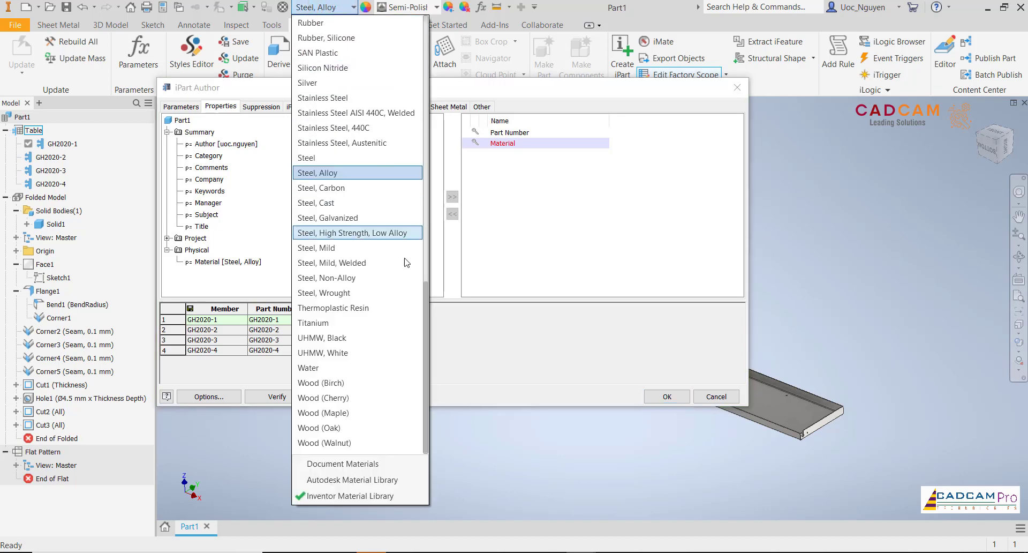
{"action": "left_click_drag", "start_coordinate": [426, 309], "coordinate": [427, 69]}
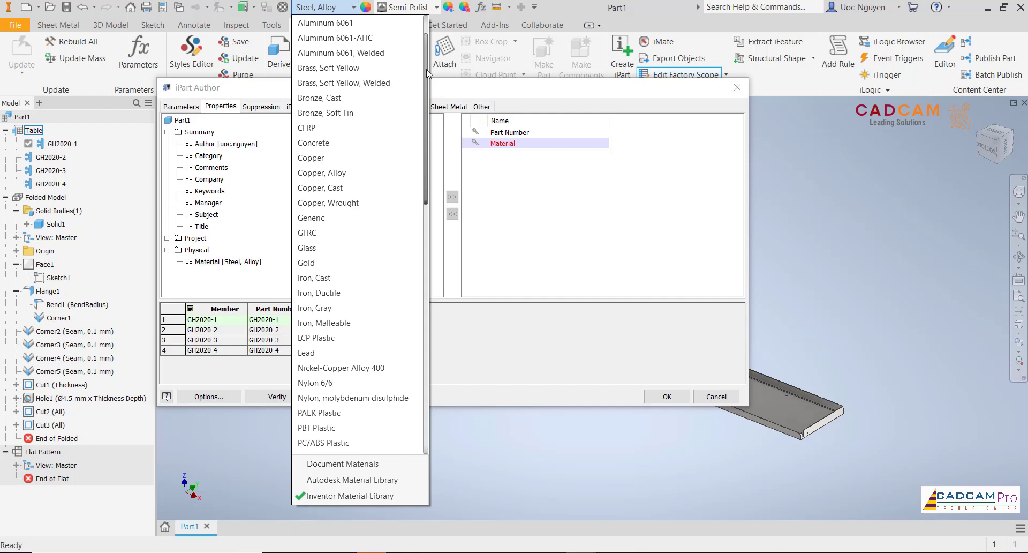
{"action": "left_click", "coordinate": [461, 332]}
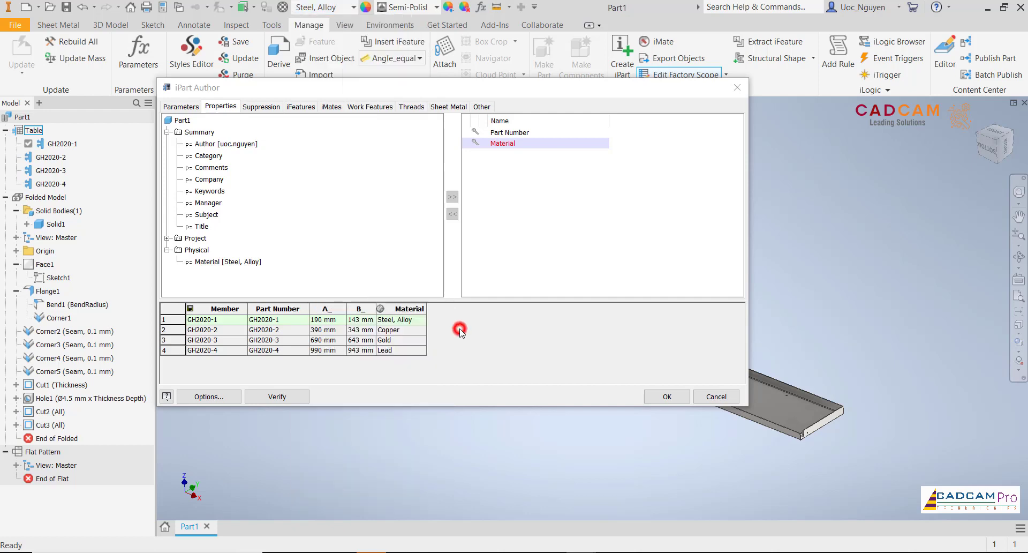
- Apply the iPart table with the member materials and activate member GH2020-2
{"action": "left_click", "coordinate": [410, 331]}
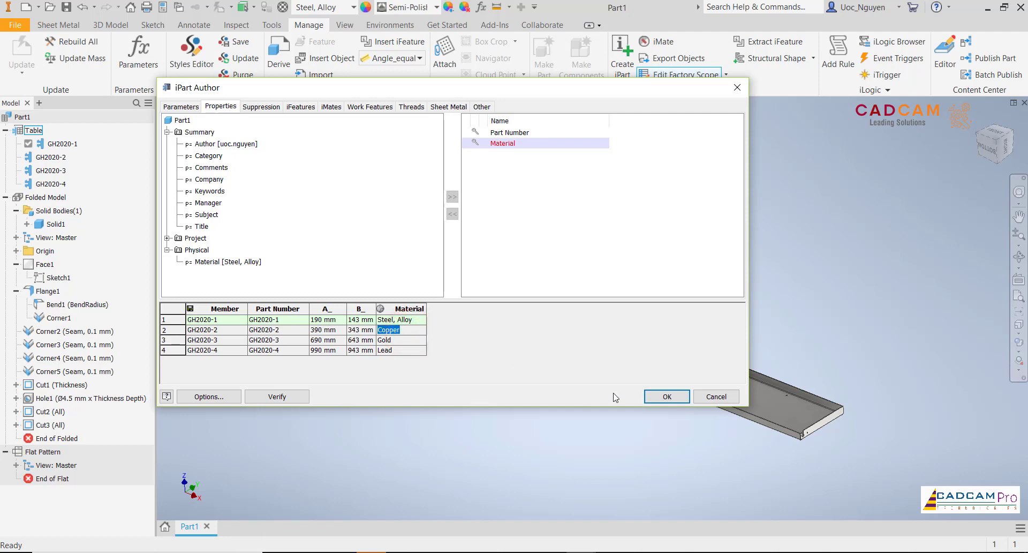
{"action": "left_click", "coordinate": [651, 400]}
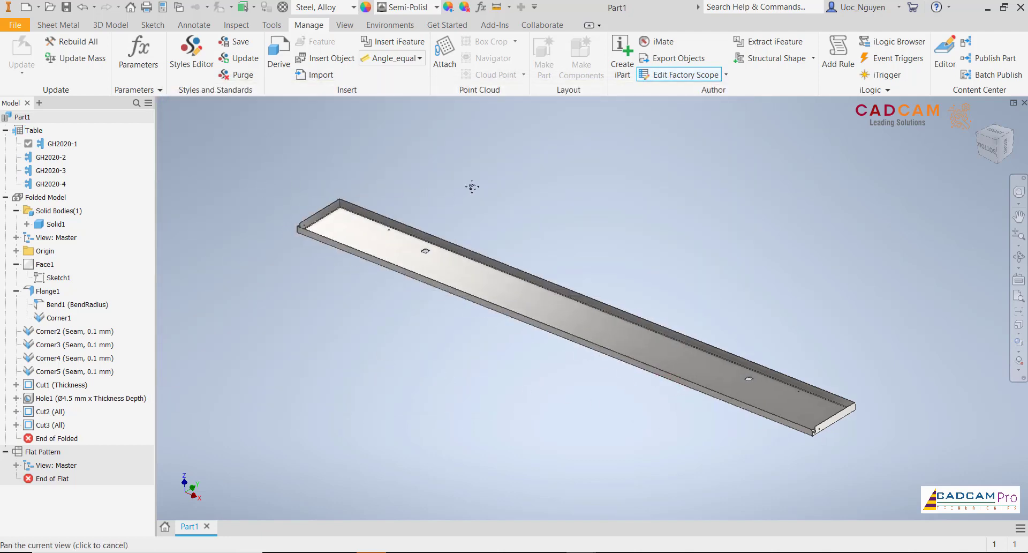
{"action": "right_click", "coordinate": [53, 156]}
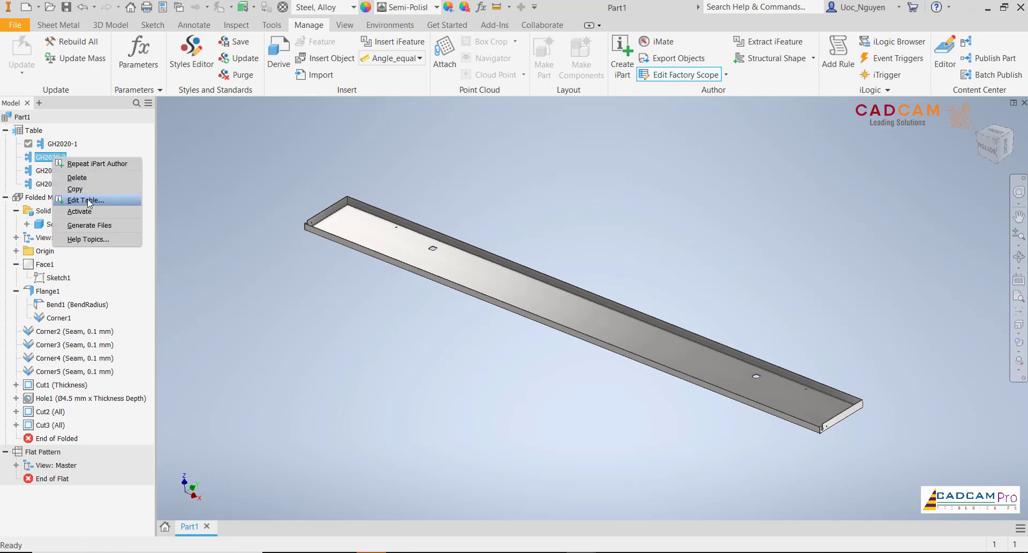
{"action": "left_click", "coordinate": [94, 216]}
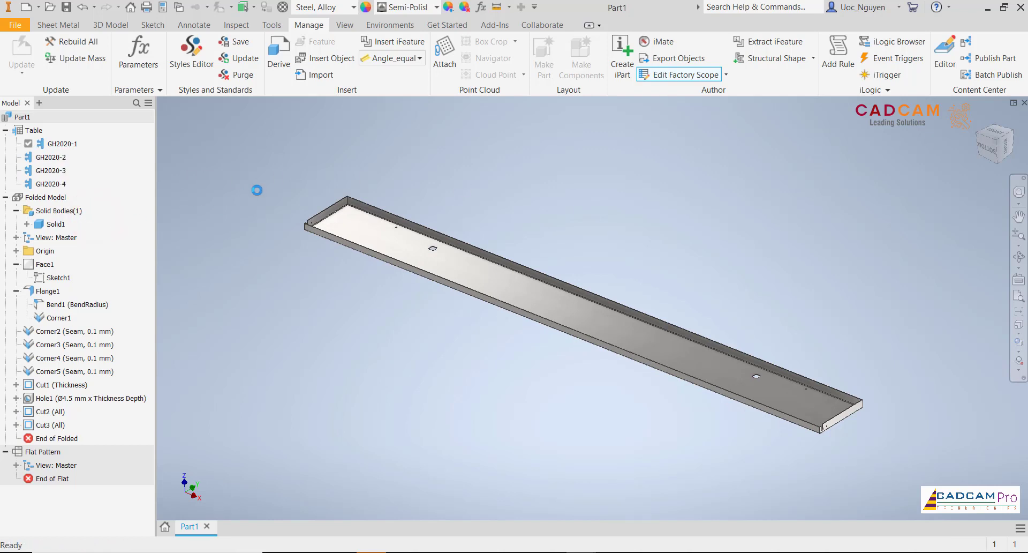
- Activate member GH2020-3 and then member GH2020-4, and inspect the tray in the home view
{"action": "right_click", "coordinate": [54, 171]}
{"action": "left_click", "coordinate": [86, 223]}
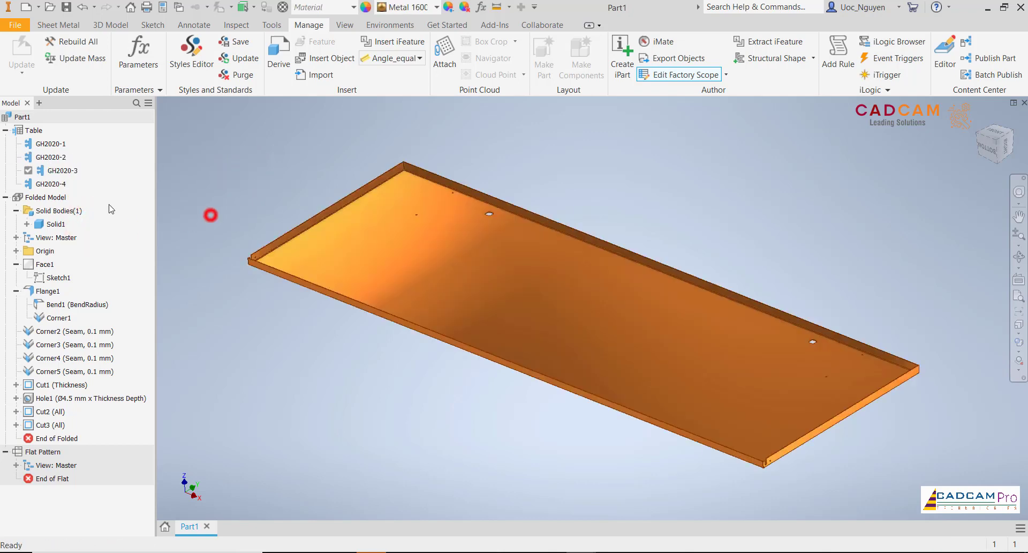
{"action": "right_click", "coordinate": [51, 183]}
{"action": "left_click", "coordinate": [87, 241]}
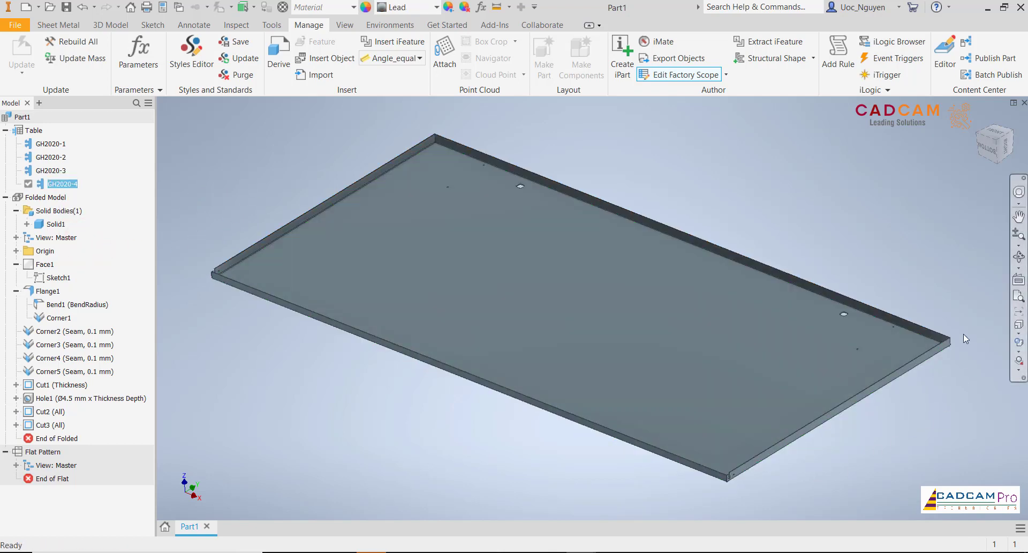
{"action": "scroll", "coordinate": [963, 336], "scroll_direction": "up", "scroll_amount": 5}
{"action": "scroll", "coordinate": [824, 287], "scroll_direction": "down", "scroll_amount": 1}
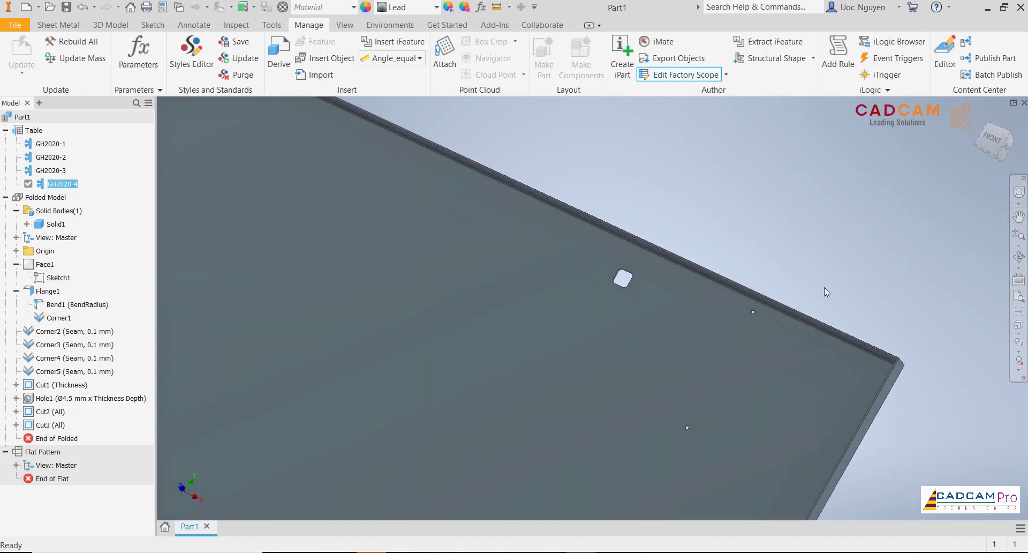
{"action": "key", "text": "F6"}
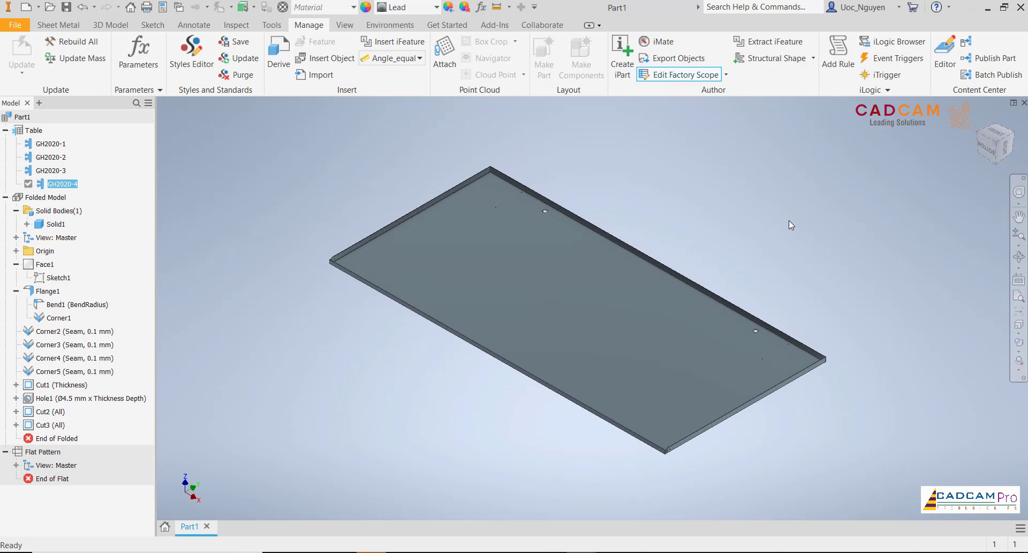
{"action": "left_click", "coordinate": [788, 220]}
- Open the flat pattern of member GH2020-4 and view the whole blank
{"action": "left_click", "coordinate": [58, 25]}
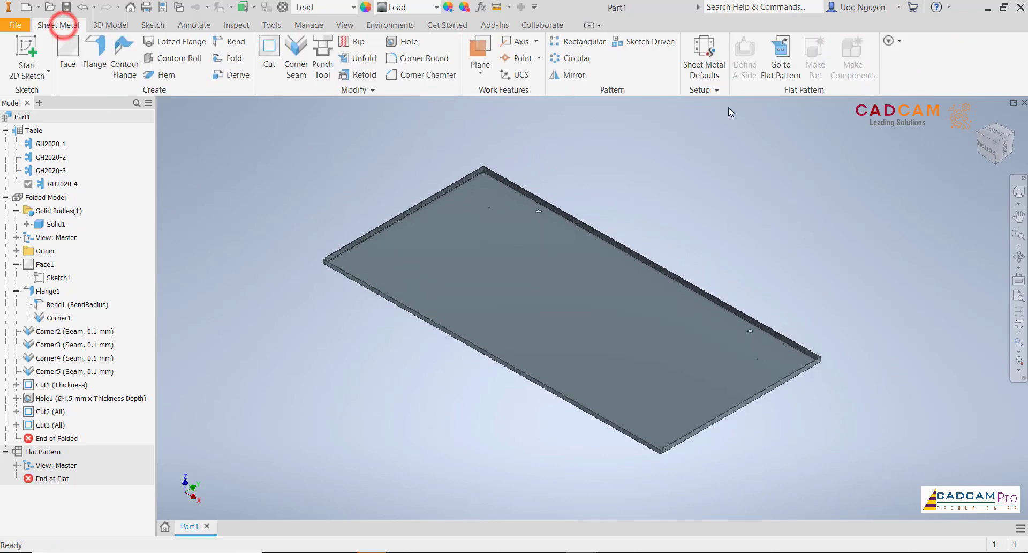
{"action": "left_click", "coordinate": [780, 54]}
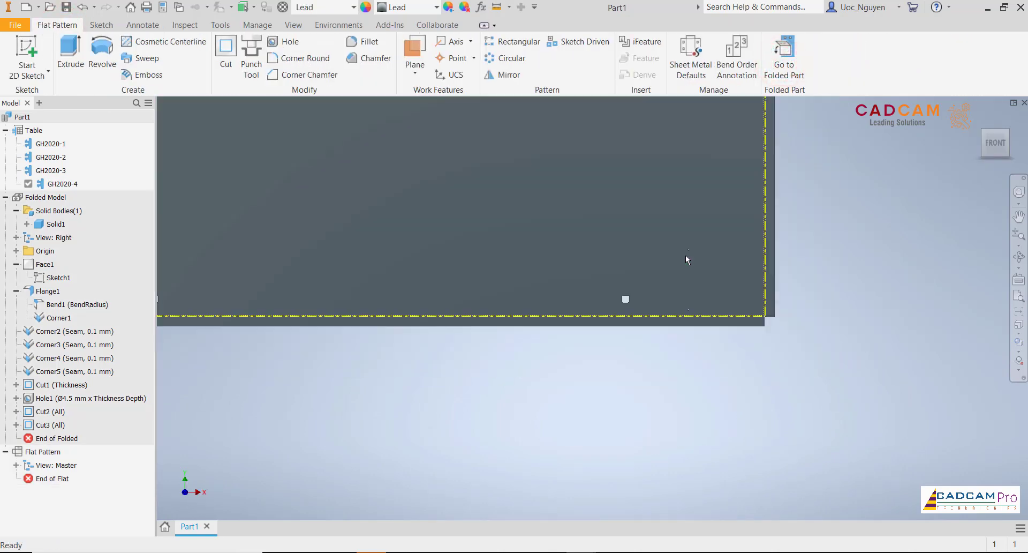
{"action": "scroll", "coordinate": [686, 255], "scroll_direction": "down", "scroll_amount": 3}
{"action": "middle_click_drag", "start_coordinate": [539, 179], "coordinate": [588, 289]}
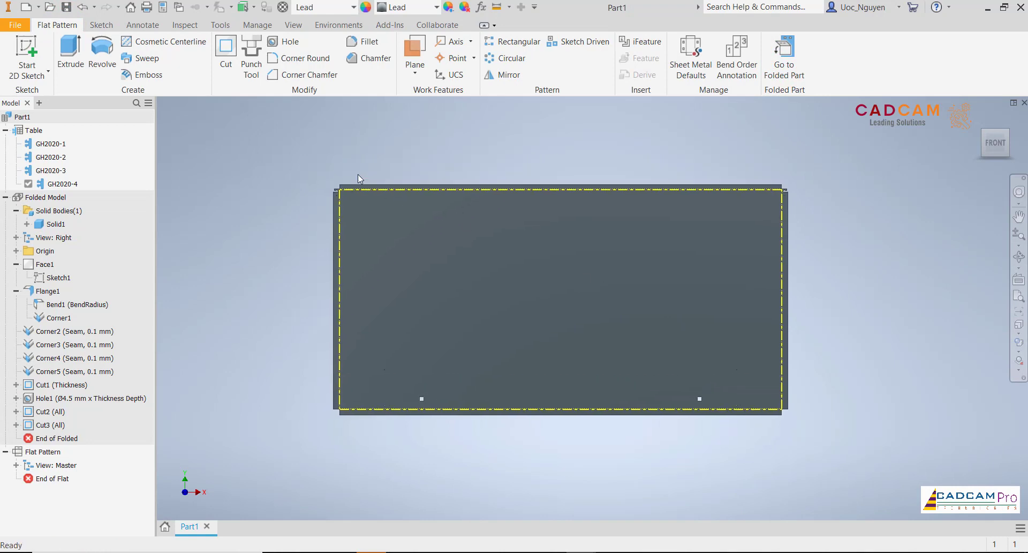
- Measure the distance from the flat pattern's upper bend line to the outer edge of the upper flange
{"action": "scroll", "coordinate": [357, 177], "scroll_direction": "up", "scroll_amount": 5}
{"action": "right_click", "coordinate": [333, 176]}
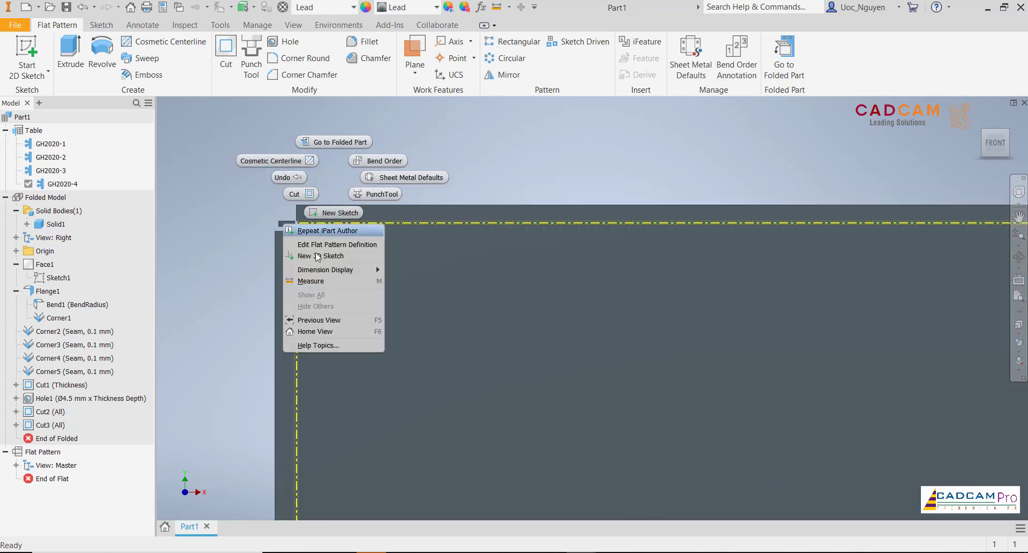
{"action": "left_click", "coordinate": [315, 279]}
{"action": "scroll", "coordinate": [342, 195], "scroll_direction": "up", "scroll_amount": 2}
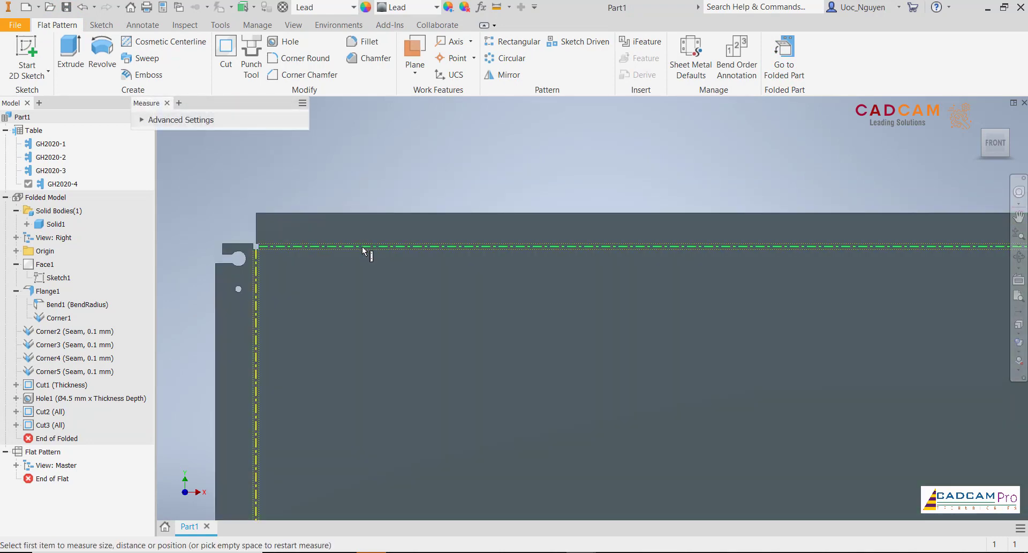
{"action": "left_click", "coordinate": [363, 247]}
{"action": "left_click", "coordinate": [374, 213]}
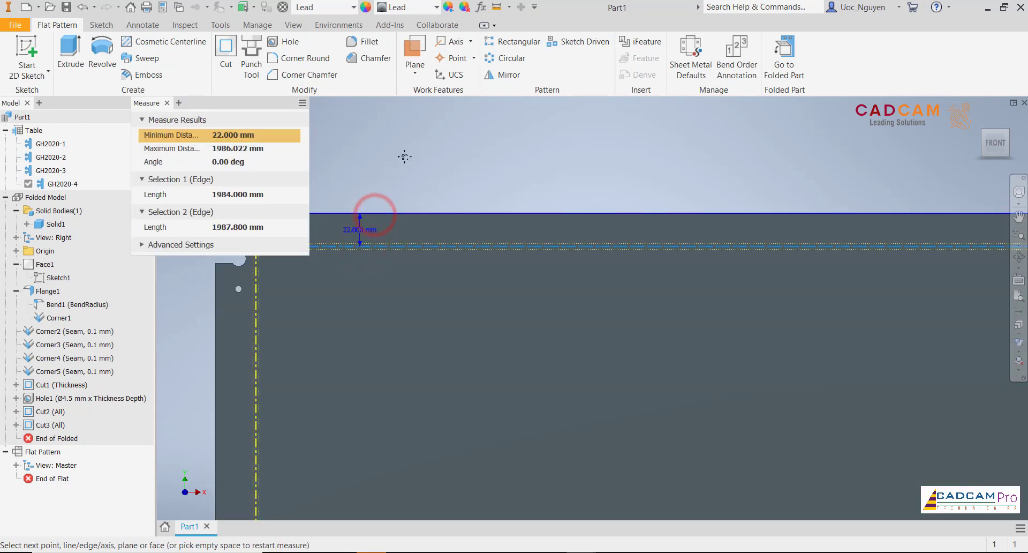
- Measure the distance from the flat pattern's left bend line to the outer edge of the left flange
{"action": "middle_click_drag", "start_coordinate": [403, 155], "coordinate": [462, 144]}
{"action": "left_click", "coordinate": [464, 144]}
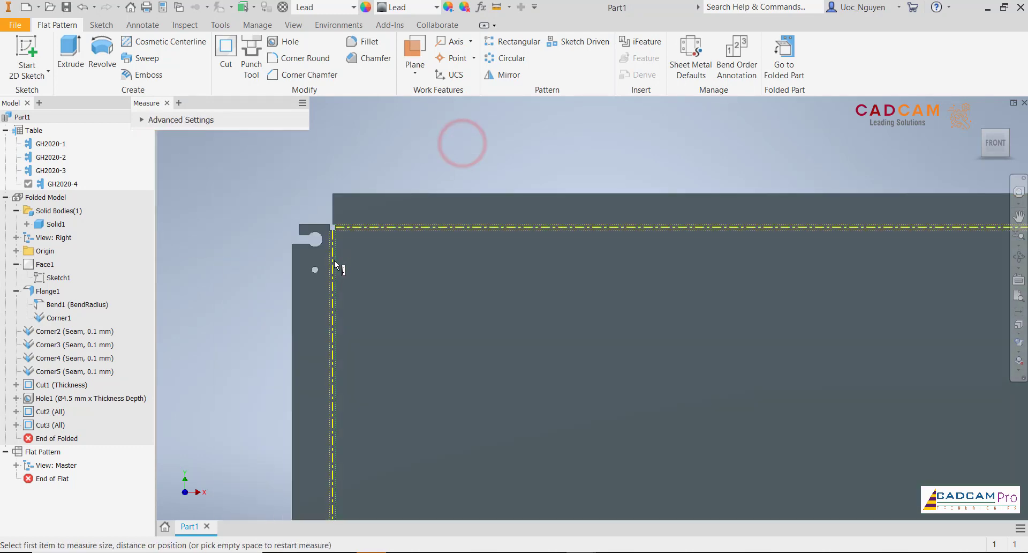
{"action": "left_click", "coordinate": [334, 260]}
{"action": "left_click", "coordinate": [293, 272]}
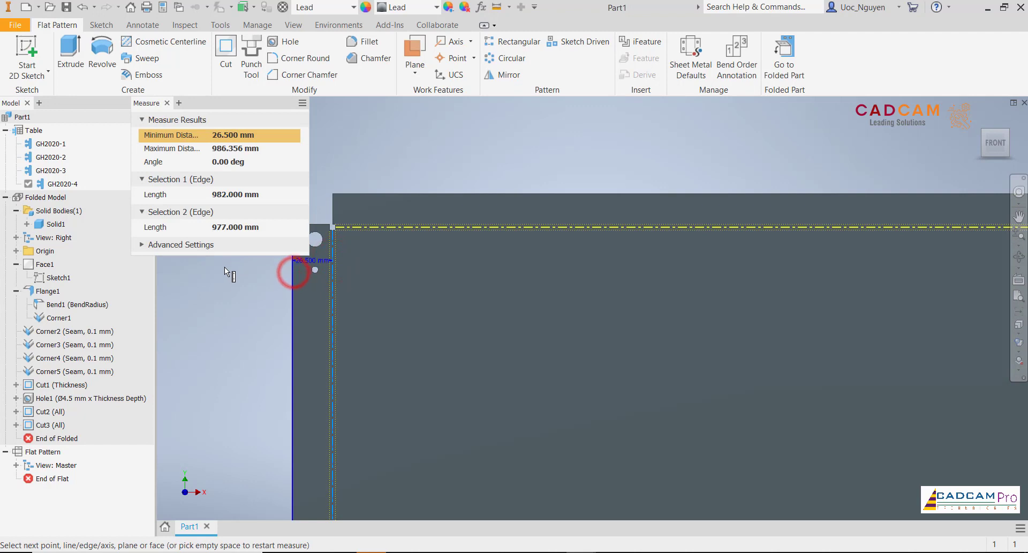
{"action": "middle_click_drag", "start_coordinate": [250, 284], "coordinate": [303, 293]}
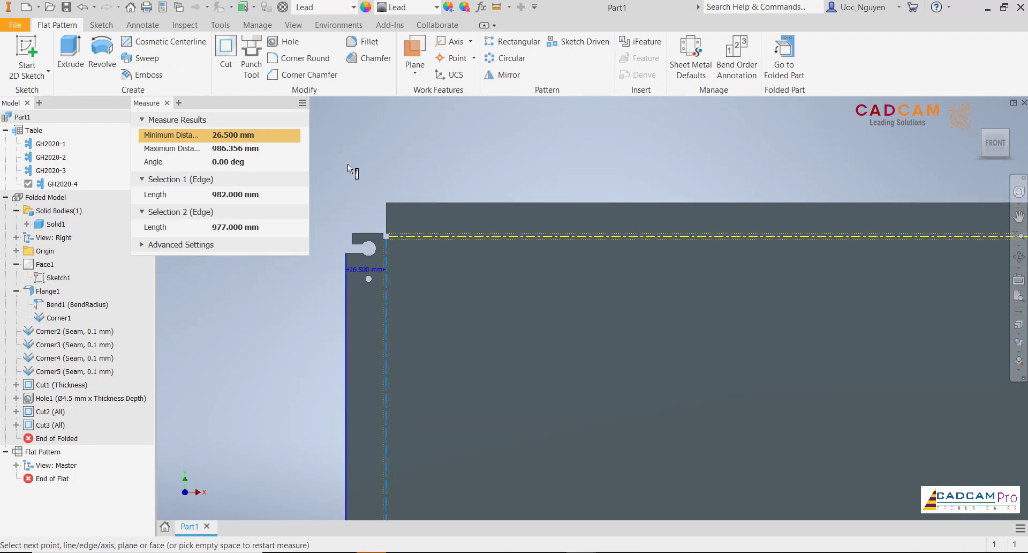
{"action": "key", "text": "Escape"}
{"action": "key", "text": "Home"}
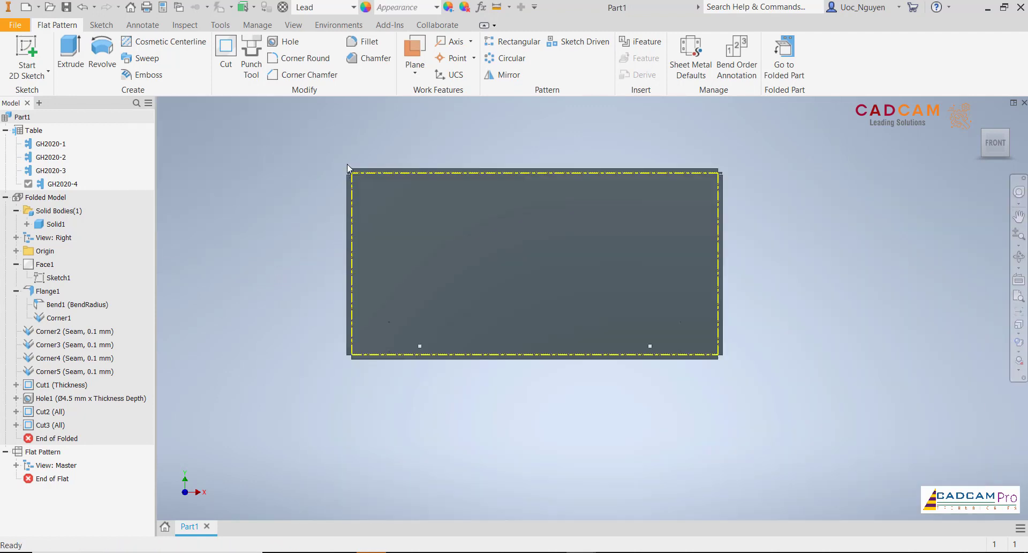
- Return from the flat pattern to the folded model of member GH2020-4
{"action": "left_click", "coordinate": [785, 64]}
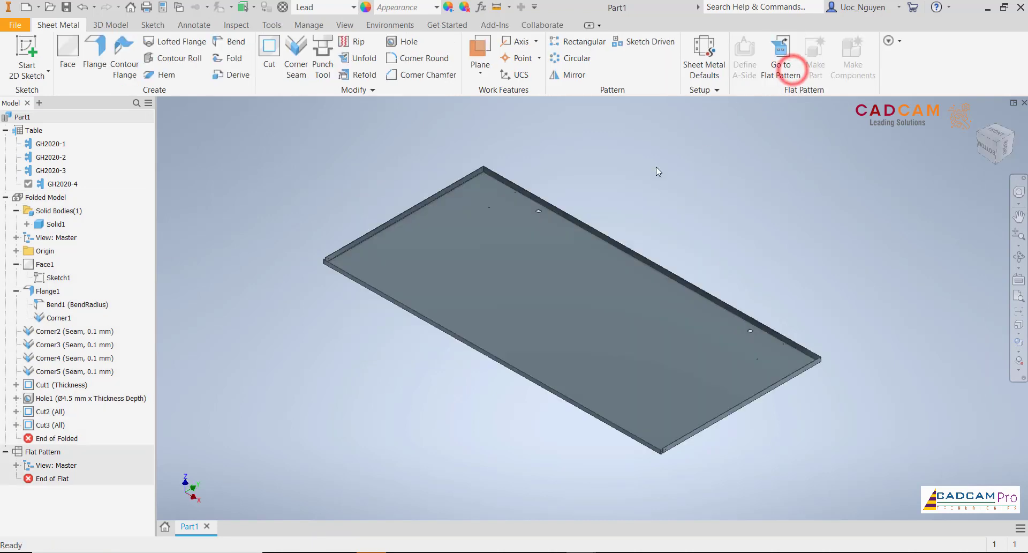
{"action": "left_click", "coordinate": [658, 175]}
{"action": "middle_click_drag", "start_coordinate": [659, 175], "coordinate": [651, 188], "text": "shift"}
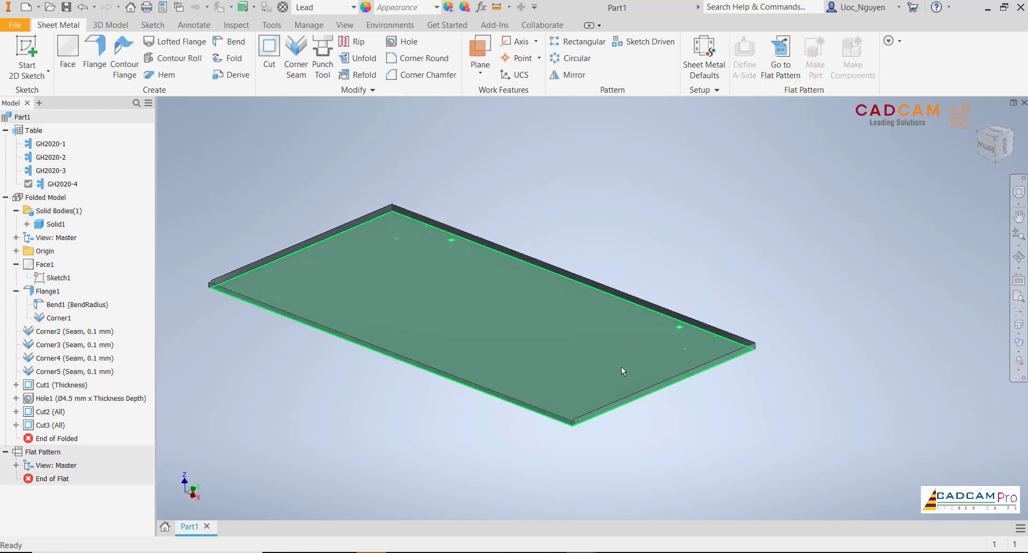
- Activate member GH2020-1, followed by member GH2020-2, in the iPart table
{"action": "right_click", "coordinate": [53, 150]}
{"action": "left_click", "coordinate": [85, 202]}
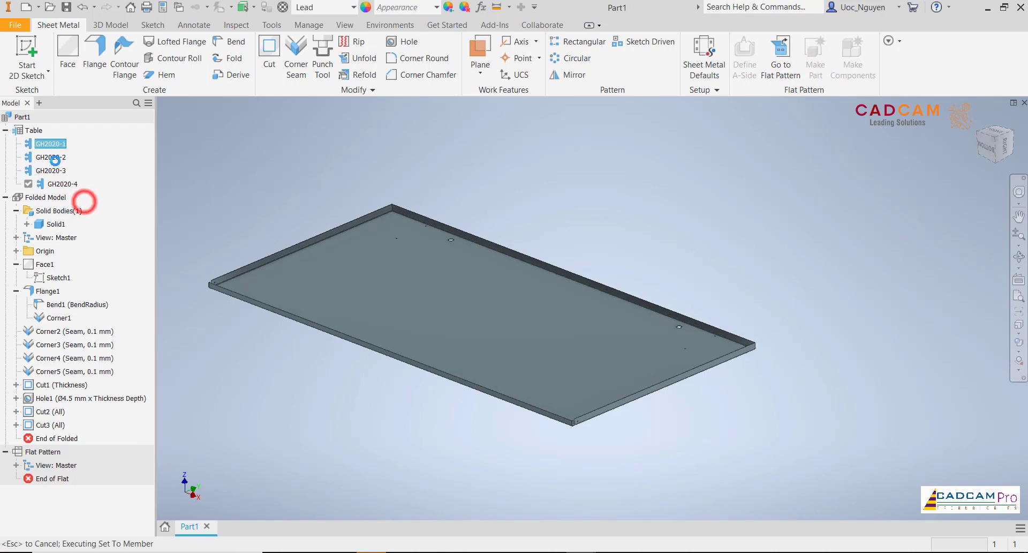
{"action": "right_click", "coordinate": [56, 156]}
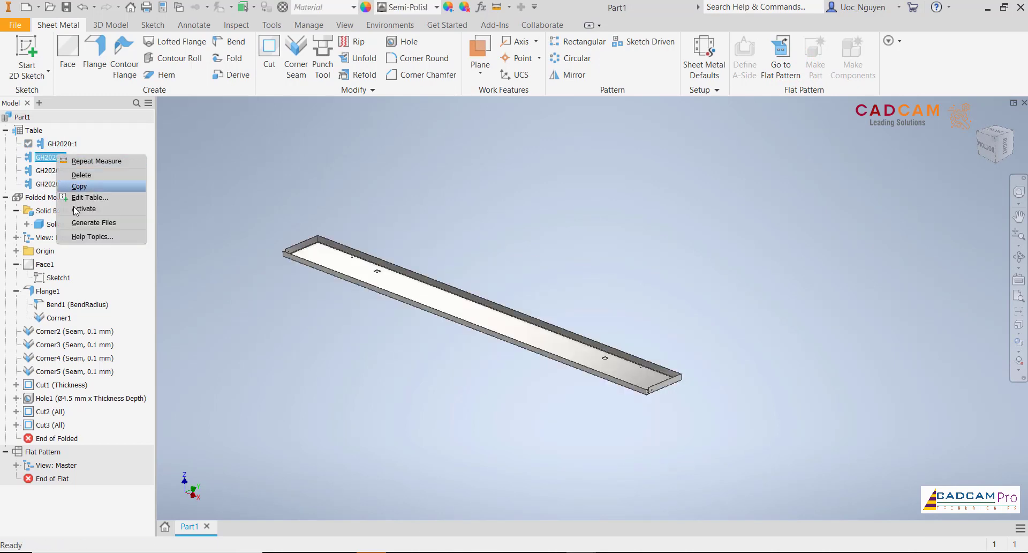
{"action": "left_click", "coordinate": [90, 209]}
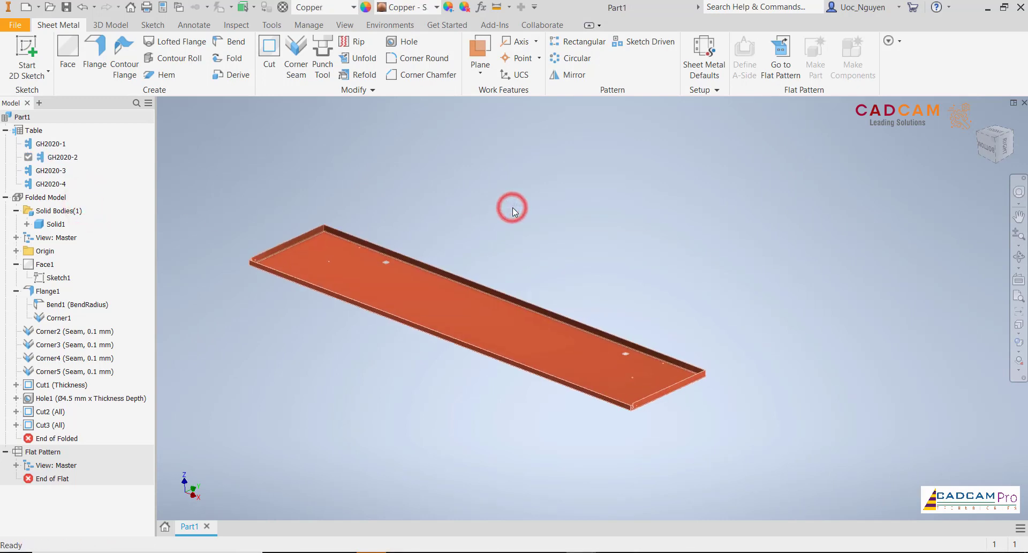
{"action": "middle_click_drag", "start_coordinate": [515, 207], "coordinate": [529, 201]}
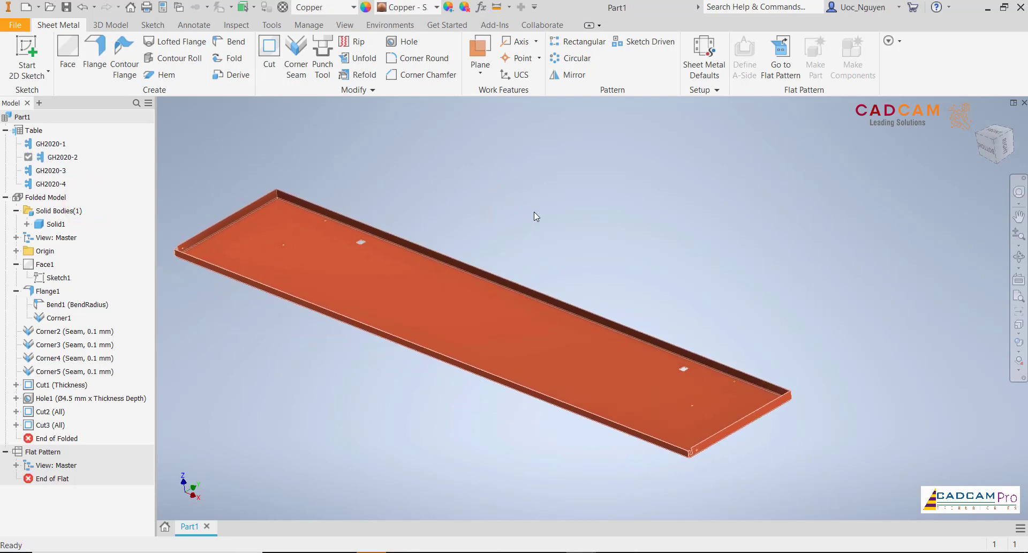
{"action": "scroll", "coordinate": [534, 211], "scroll_direction": "down", "scroll_amount": 1}
{"action": "scroll", "coordinate": [546, 216], "scroll_direction": "down", "scroll_amount": 1}
{"action": "middle_click_drag", "start_coordinate": [626, 219], "coordinate": [651, 207]}
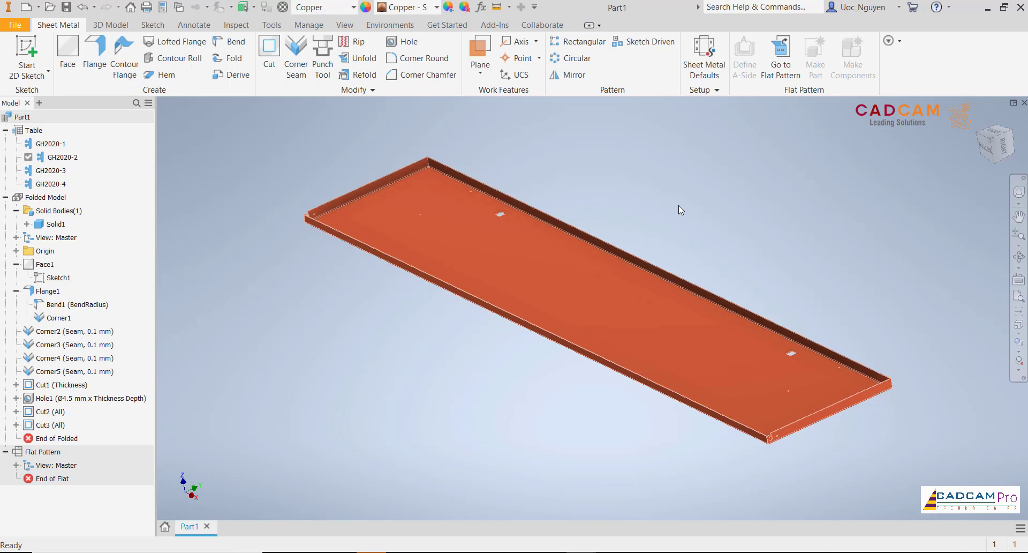
{"action": "middle_click_drag", "start_coordinate": [679, 204], "coordinate": [679, 204], "text": "shift"}
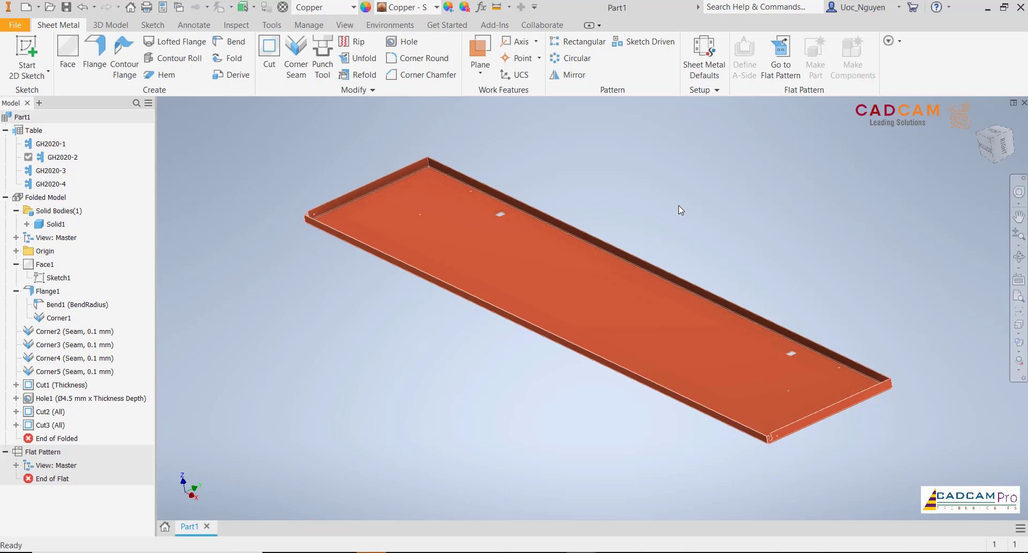